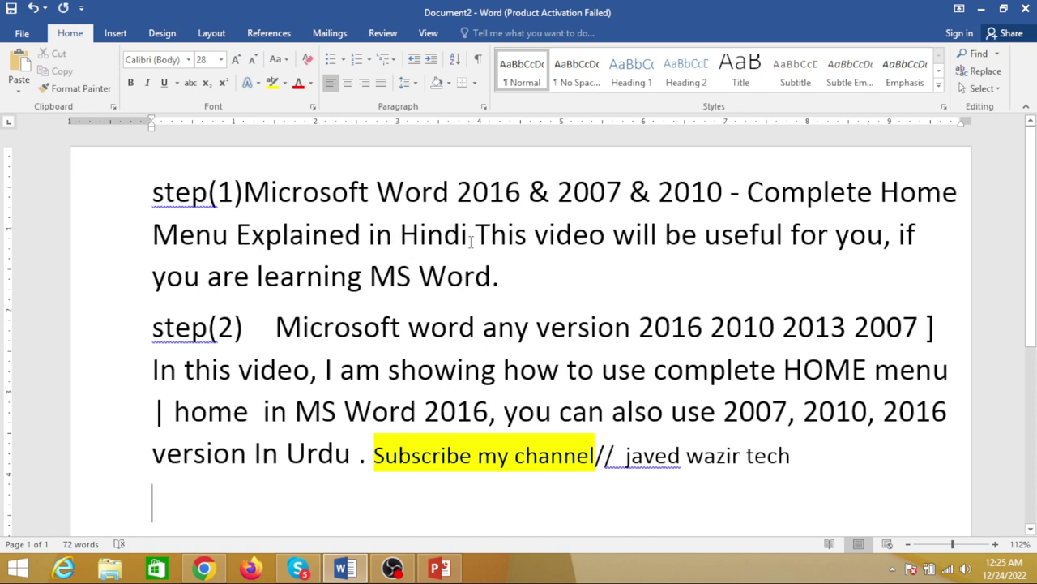
# - Replace Hindi with urdu, comma-separate the years 2016, 2010, 2013, 2007, and start a new document
pyautogui.moveTo(469, 243); pyautogui.dragTo(403, 243)
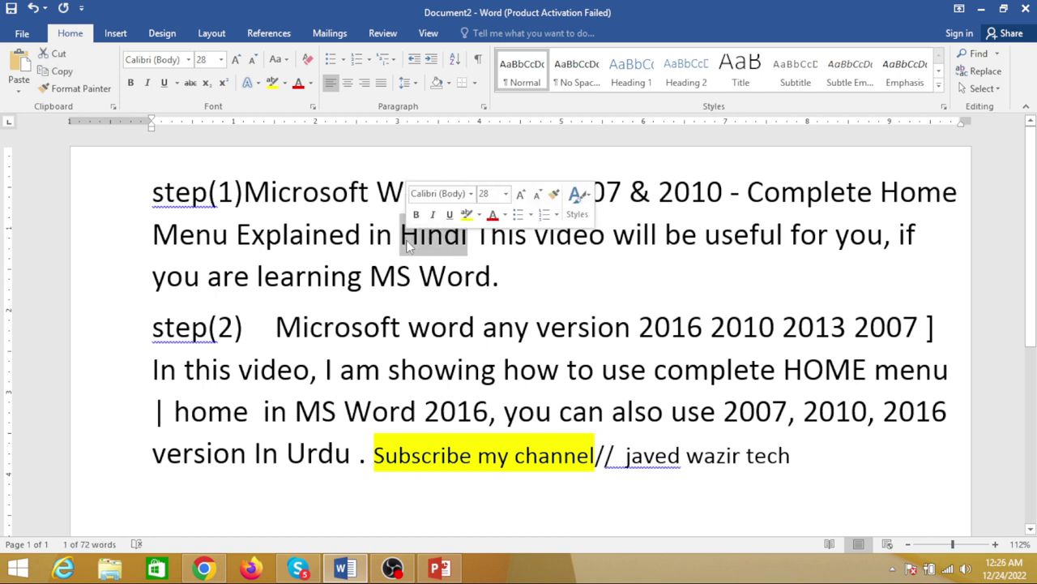
pyautogui.write('urdu')
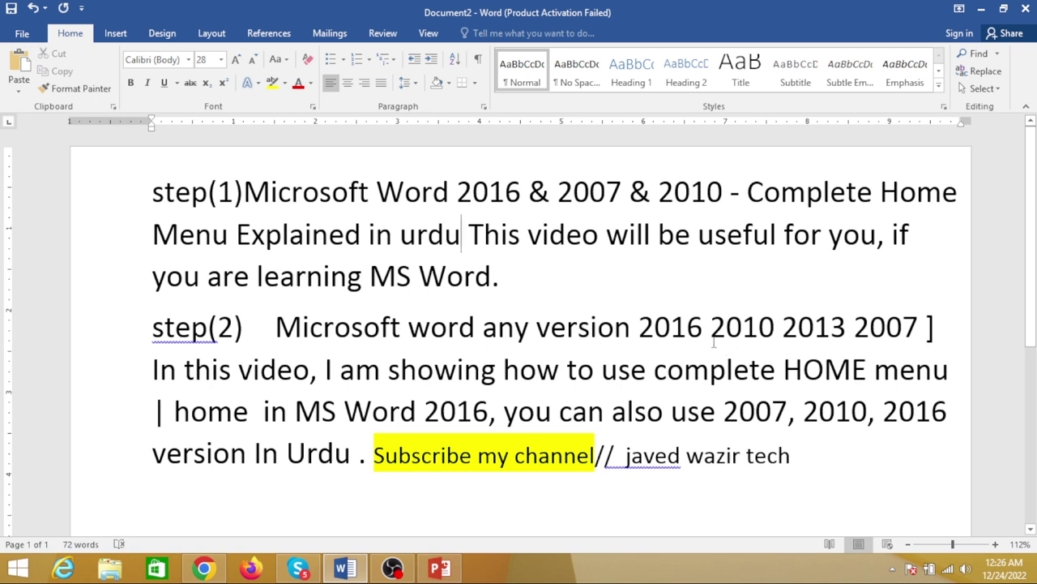
pyautogui.write(',')
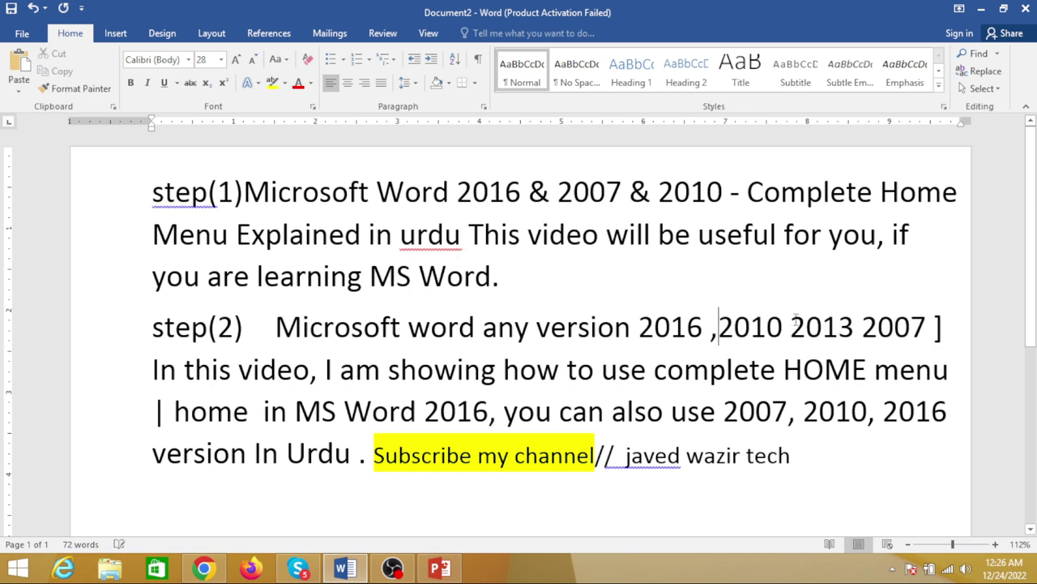
pyautogui.click(791, 327)
pyautogui.write(',')
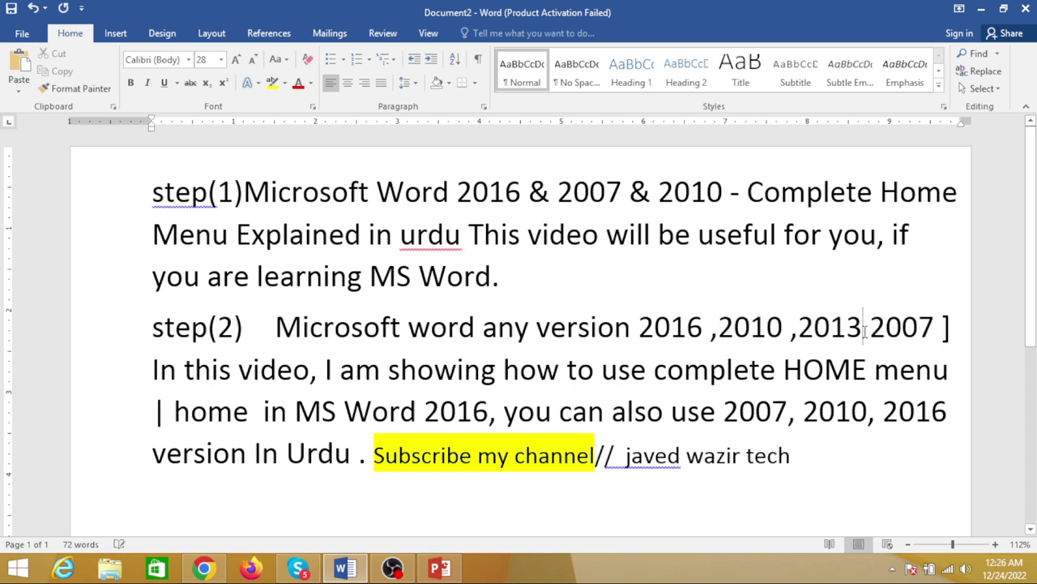
pyautogui.click(865, 328)
pyautogui.write(',')
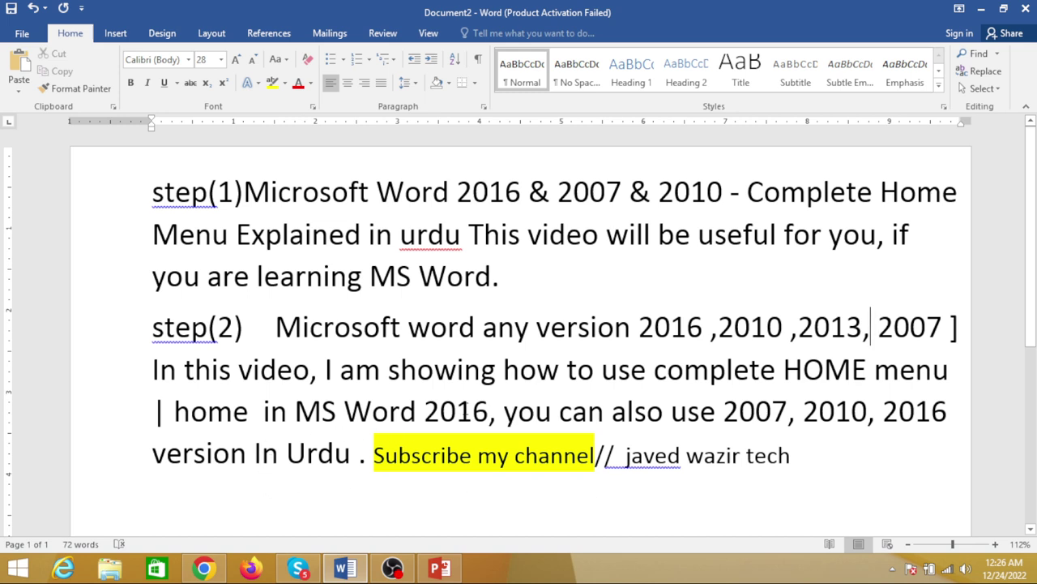
pyautogui.hotkey('ctrl', 'n')
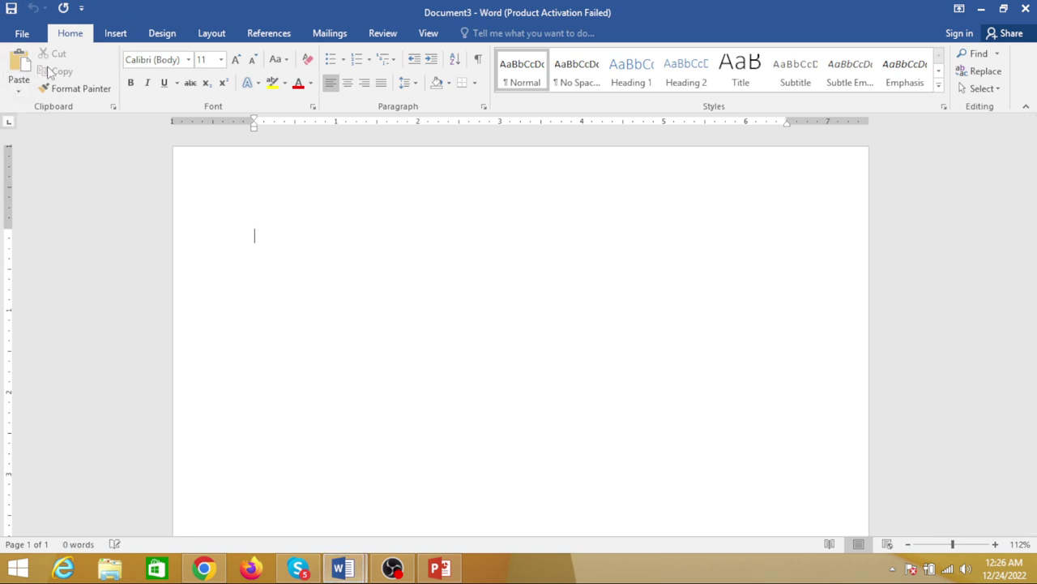
pyautogui.click(115, 37)
pyautogui.click(155, 38)
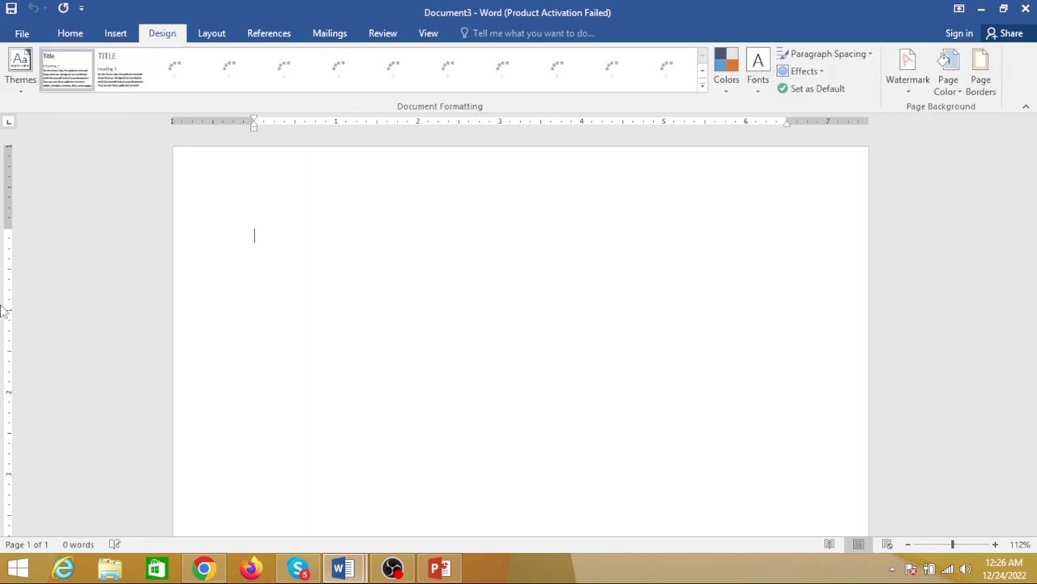
pyautogui.click(210, 33)
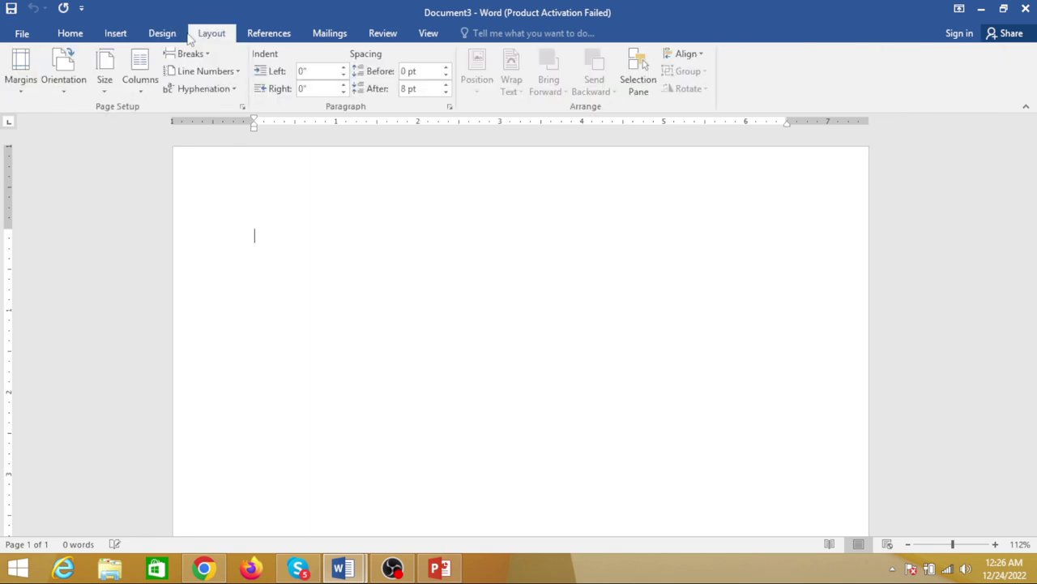
pyautogui.click(72, 35)
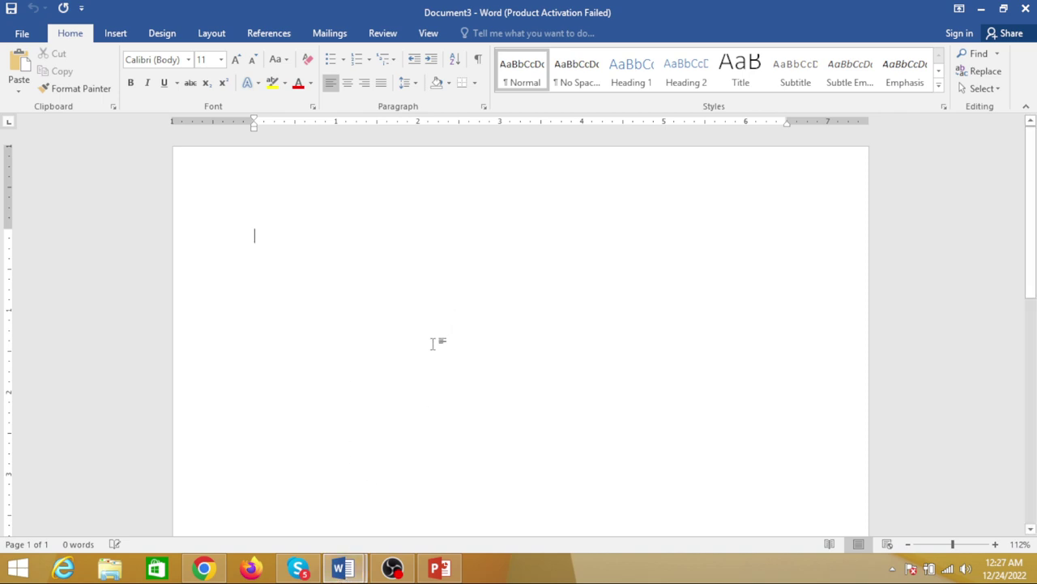
# - Generate five sample paragraphs (239 words) with =rand()
pyautogui.write('=rand')
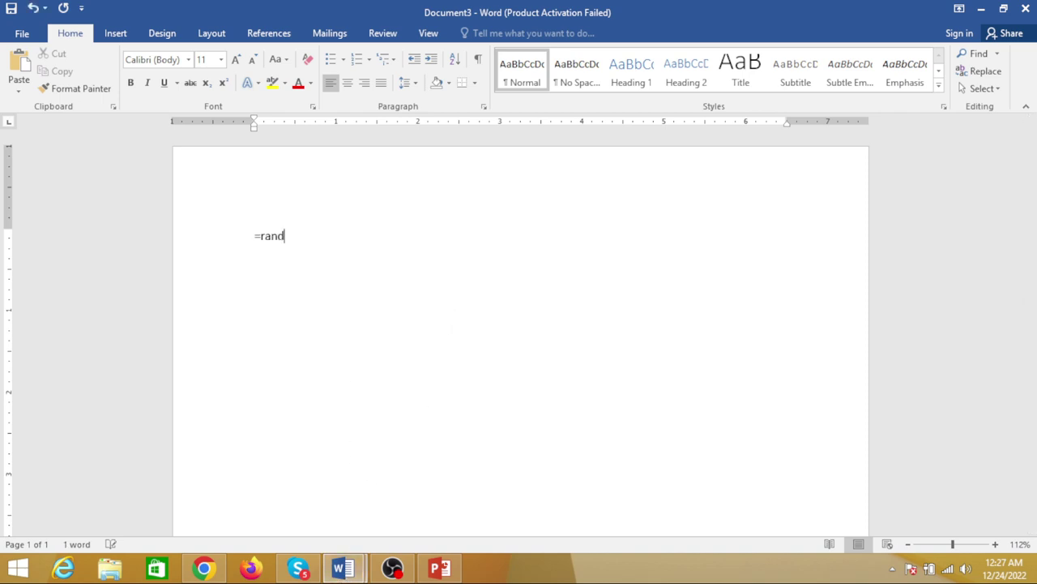
pyautogui.write('(')
pyautogui.write(')')
pyautogui.press('Return')
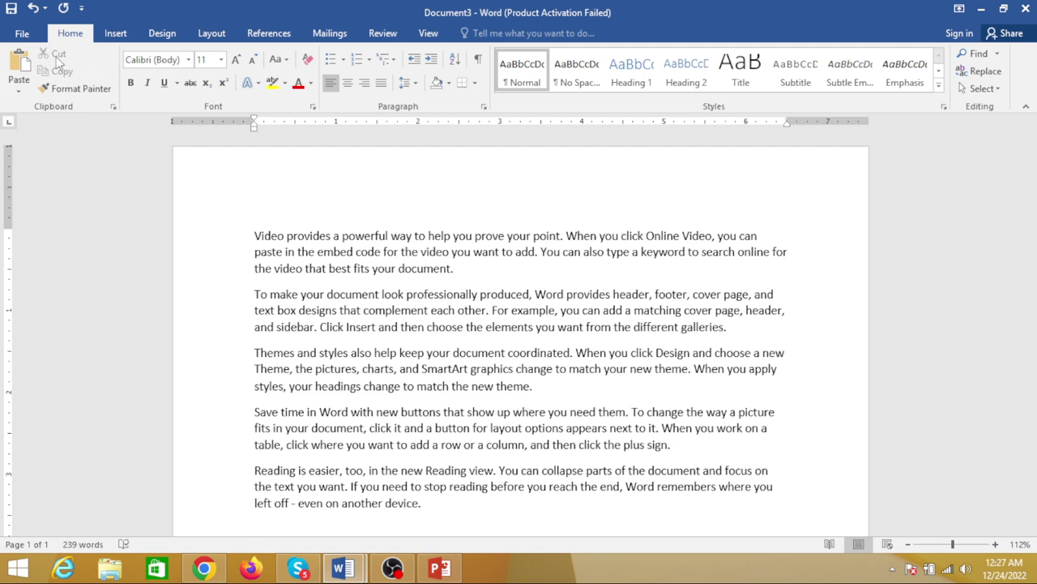
pyautogui.click(232, 243)
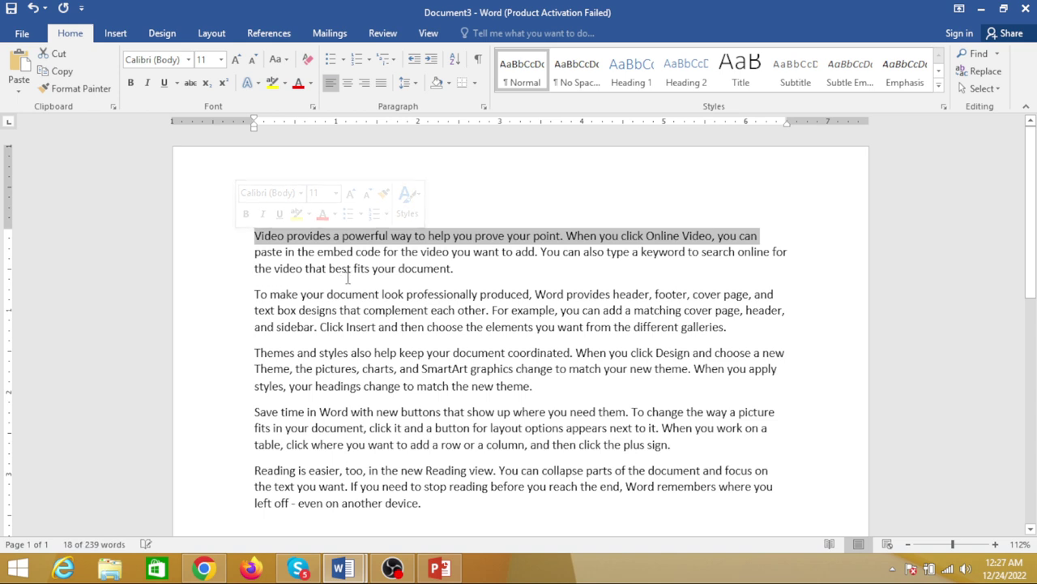
pyautogui.click(486, 272)
pyautogui.click(219, 240)
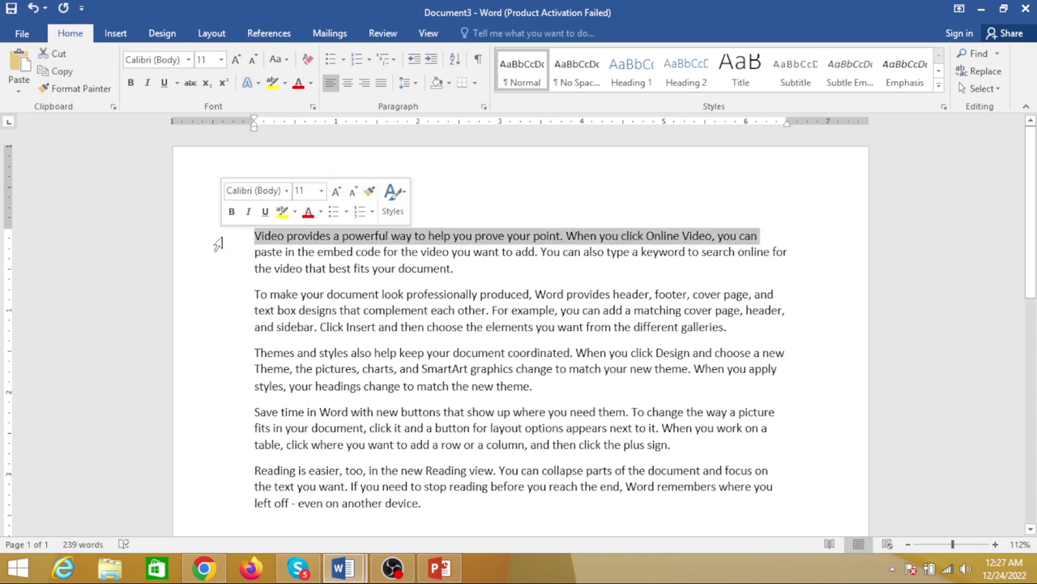
pyautogui.click(220, 268)
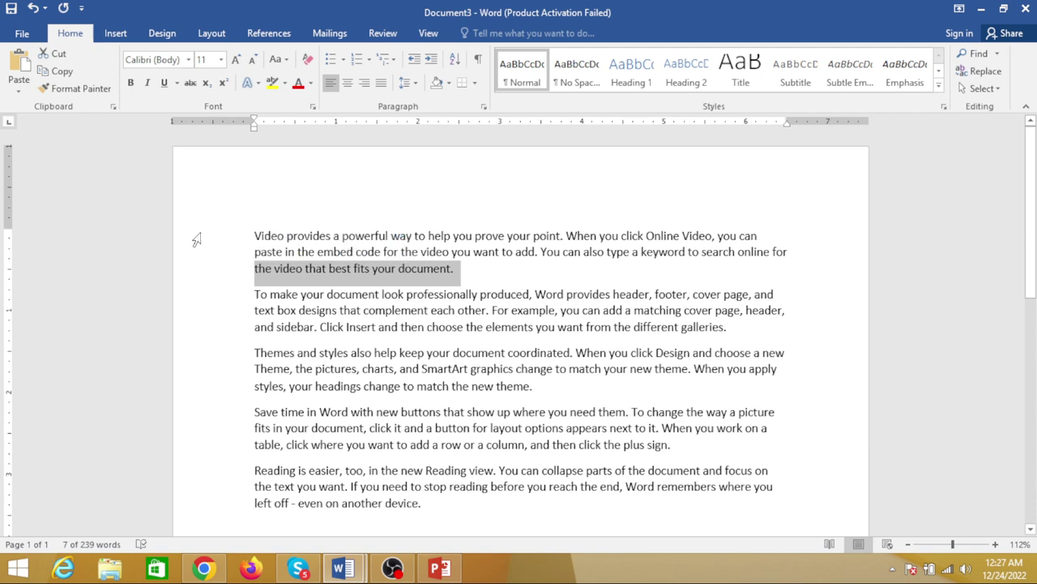
pyautogui.moveTo(197, 239); pyautogui.dragTo(205, 275)
pyautogui.hotkey('ctrl', 'c')
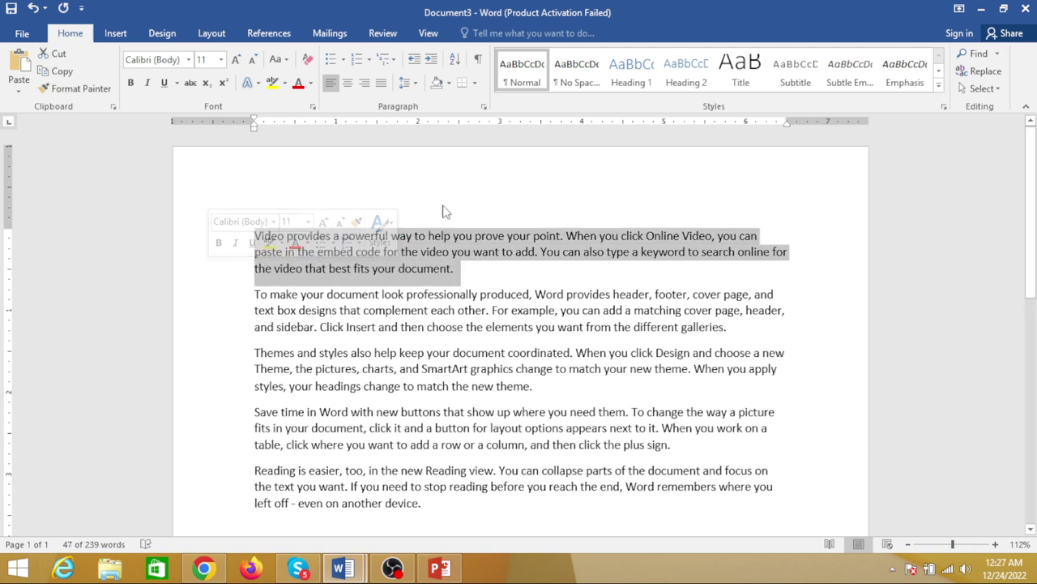
pyautogui.click(54, 61)
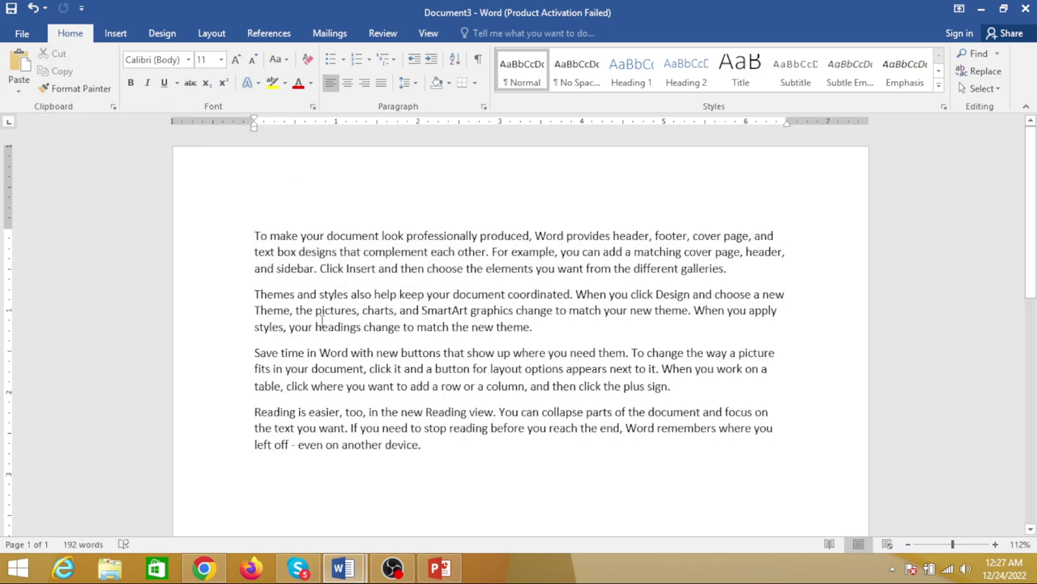
pyautogui.scroll(-2, 462, 373)
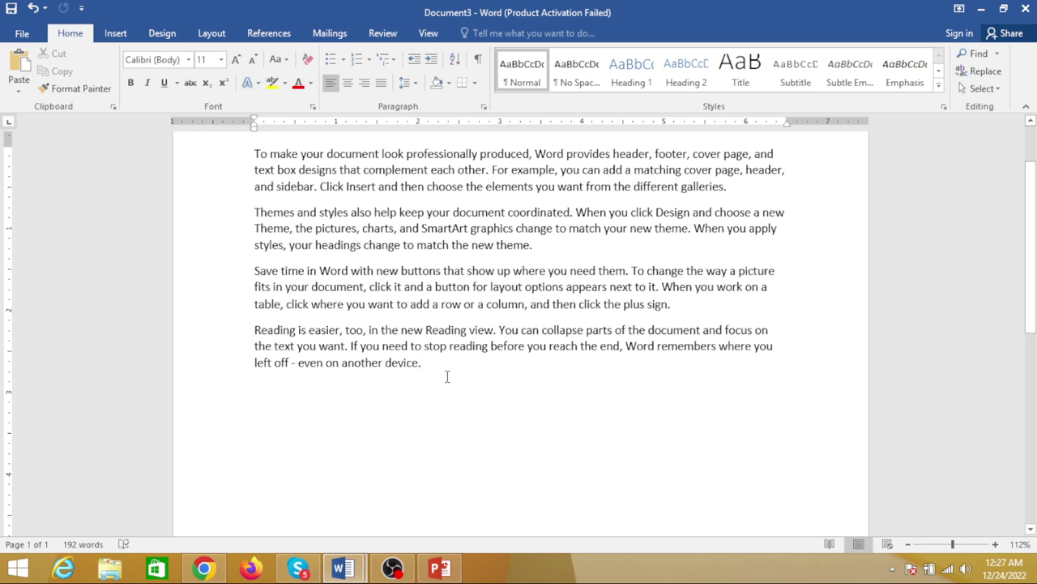
pyautogui.click(446, 376)
pyautogui.press('Return')
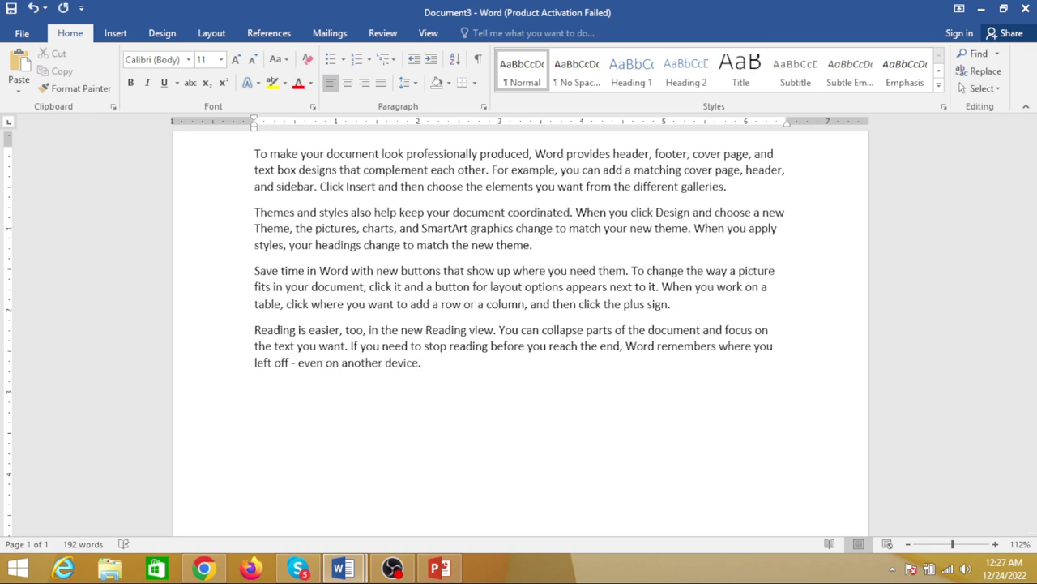
pyautogui.scroll(1, 375, 398)
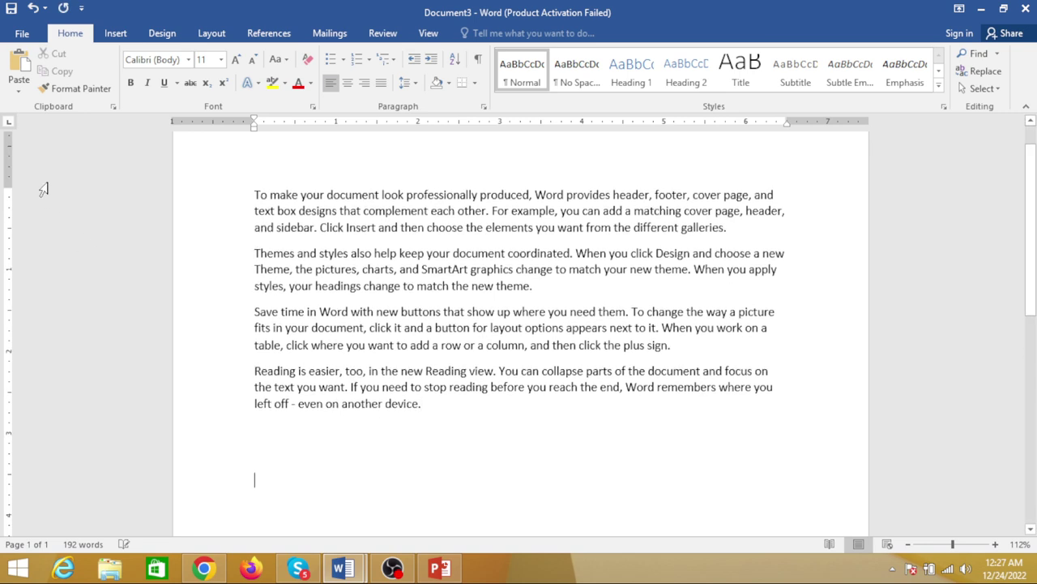
pyautogui.click(19, 65)
pyautogui.scroll(2, 221, 233)
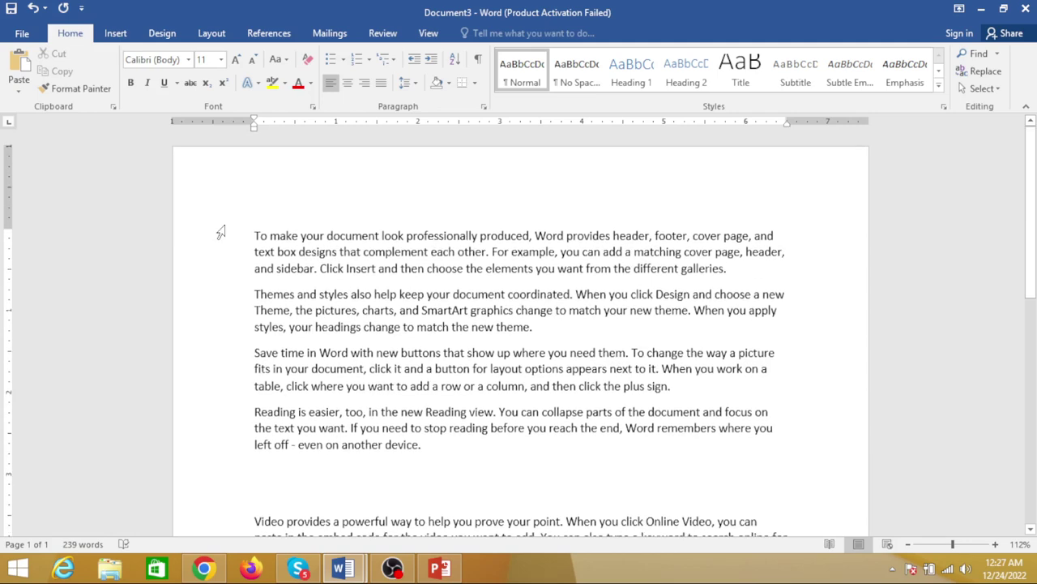
pyautogui.scroll(-1, 284, 491)
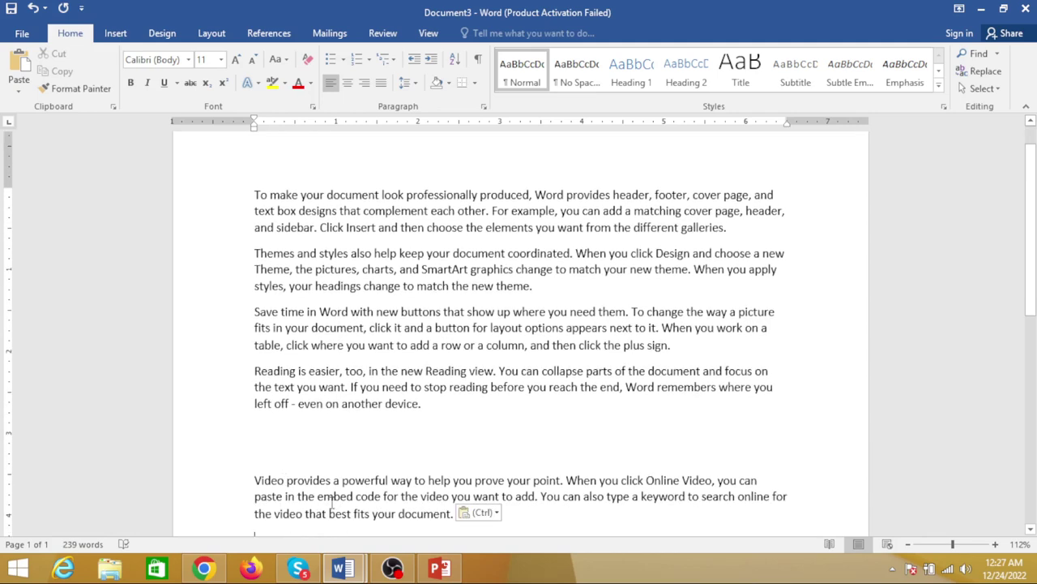
pyautogui.doubleClick(232, 486)
pyautogui.press('Delete')
pyautogui.hotkey('ctrl', 'z')
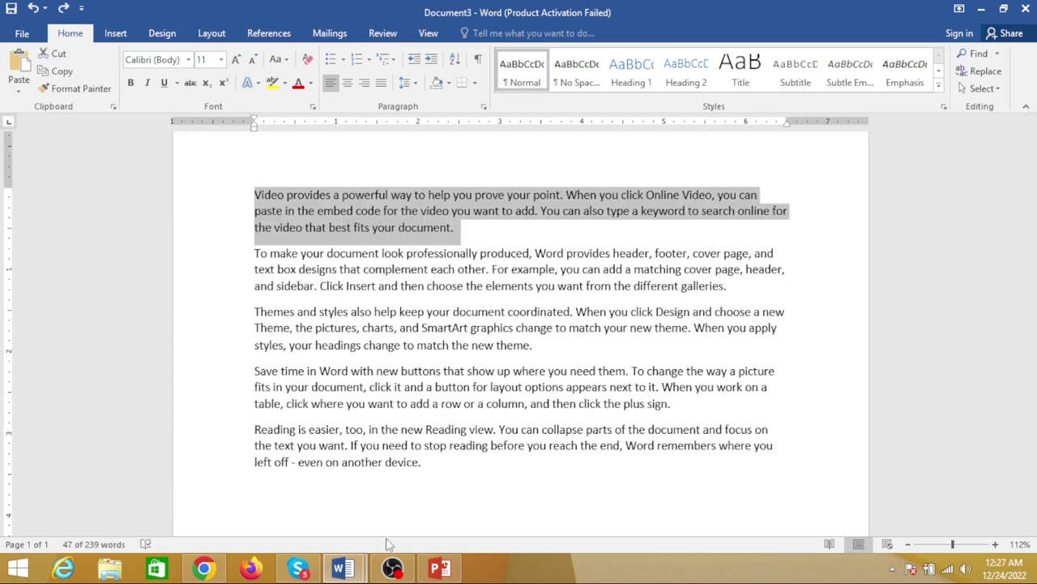
pyautogui.press('Delete')
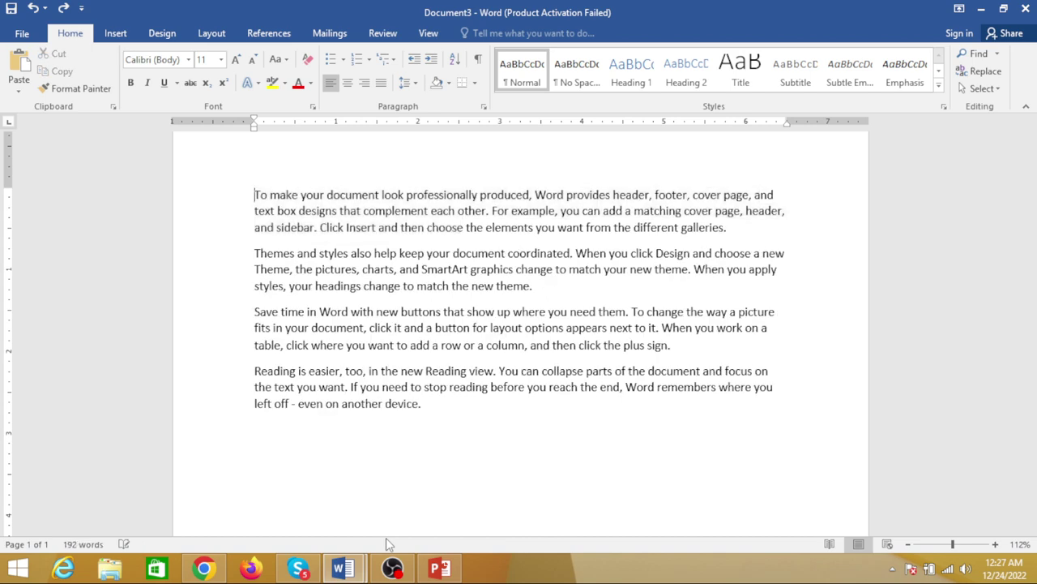
pyautogui.hotkey('ctrl', 'v')
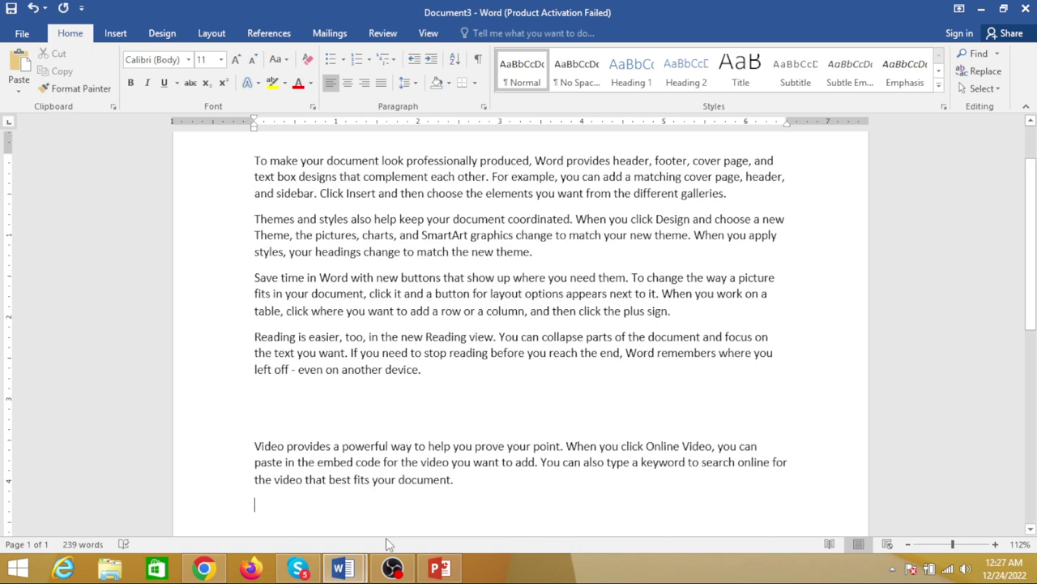
pyautogui.hotkey('ctrl', 'z')
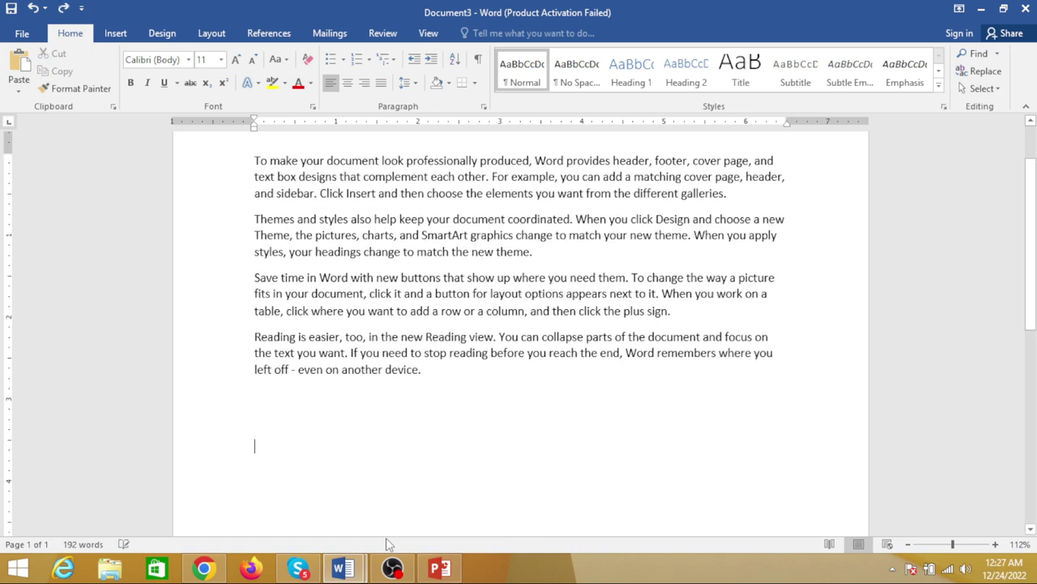
pyautogui.hotkey('ctrl', 'z')
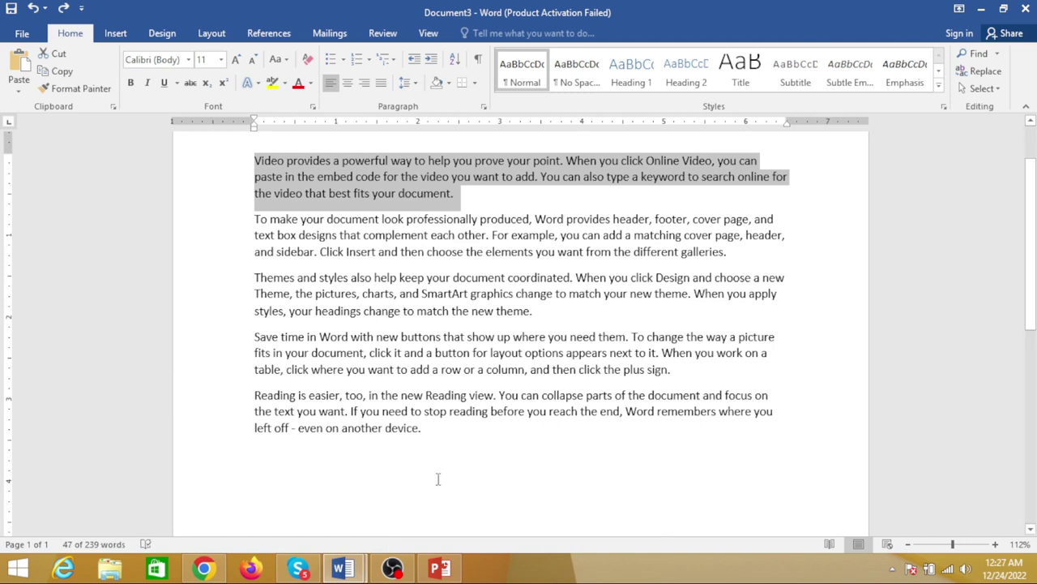
# - Try moving the Video paragraph below the 'plus sign.' paragraph, then undo to keep it first
pyautogui.click(478, 201)
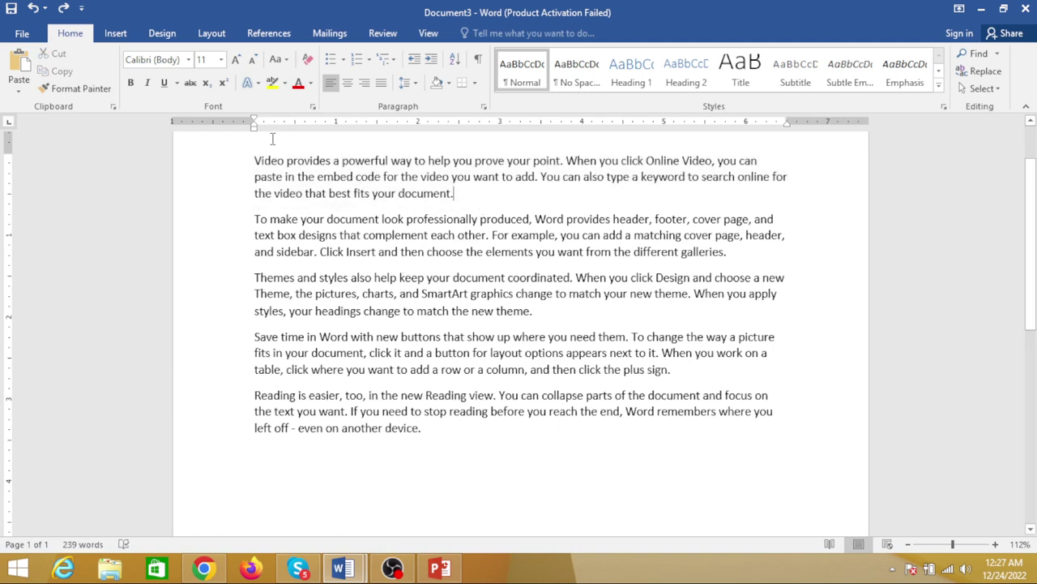
pyautogui.moveTo(222, 159); pyautogui.dragTo(223, 197)
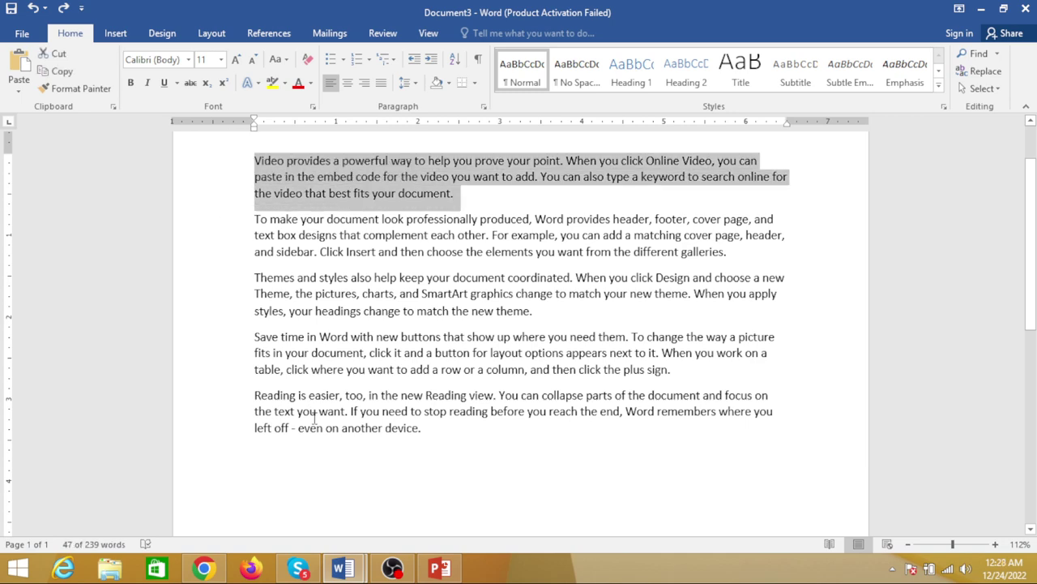
pyautogui.press('Delete')
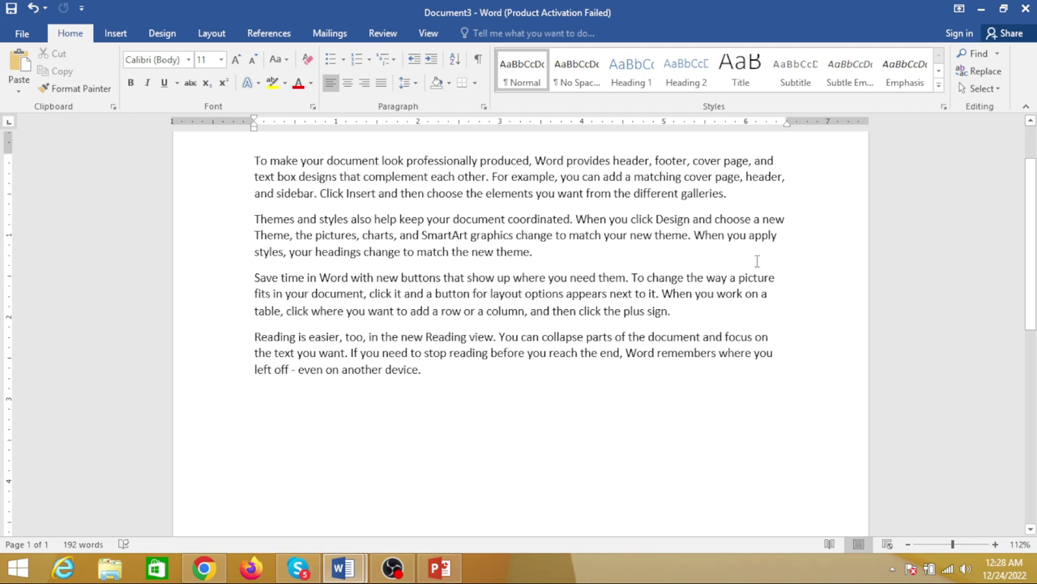
pyautogui.press('Return')
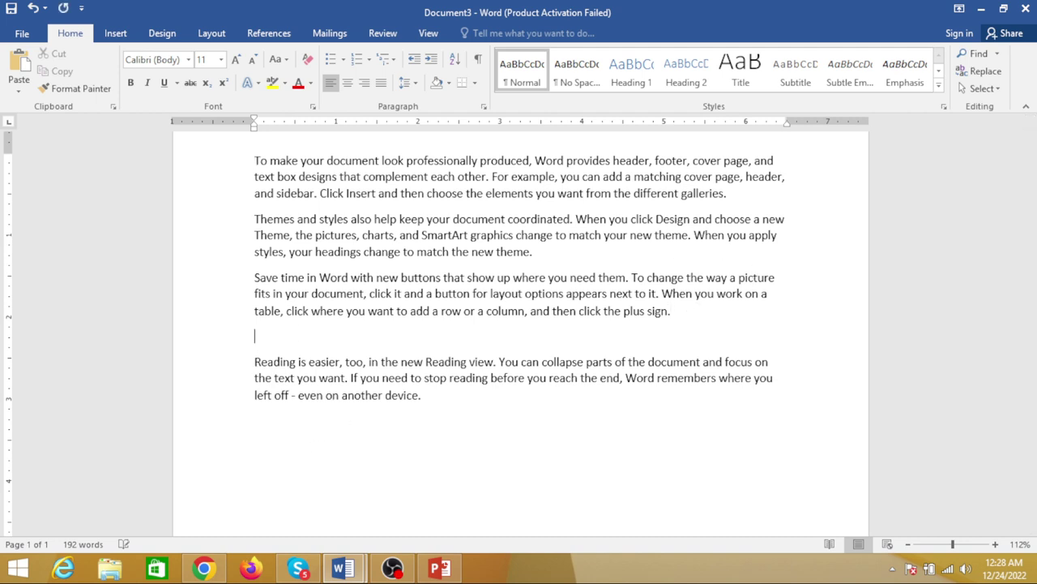
pyautogui.hotkey('ctrl', 'v')
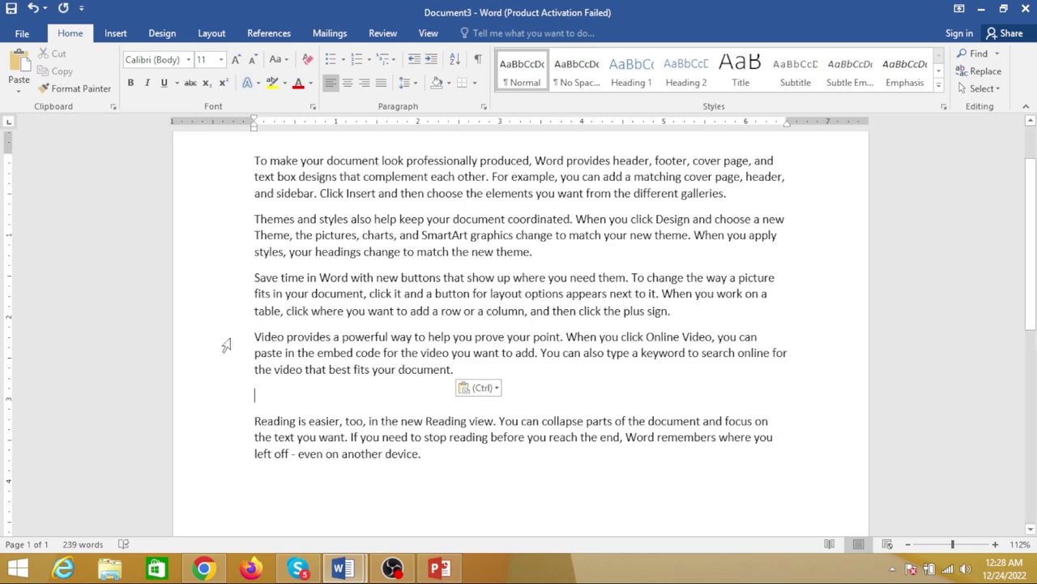
pyautogui.hotkey('ctrl', 'z')
pyautogui.hotkey('ctrl', 'z')
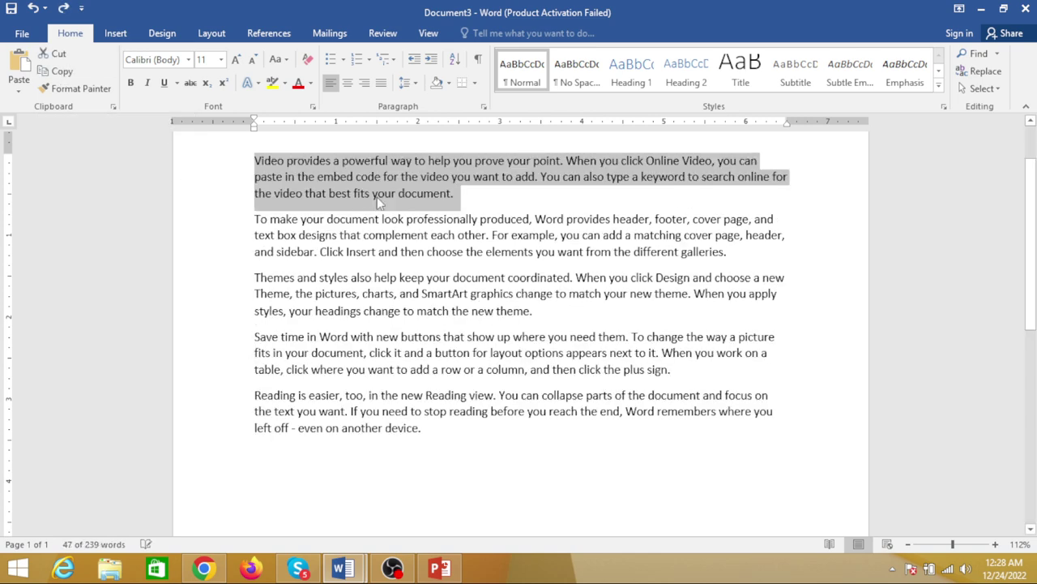
# - Paste several copies of the 'best fits your document.' sentence at the end of the document
pyautogui.click(478, 194)
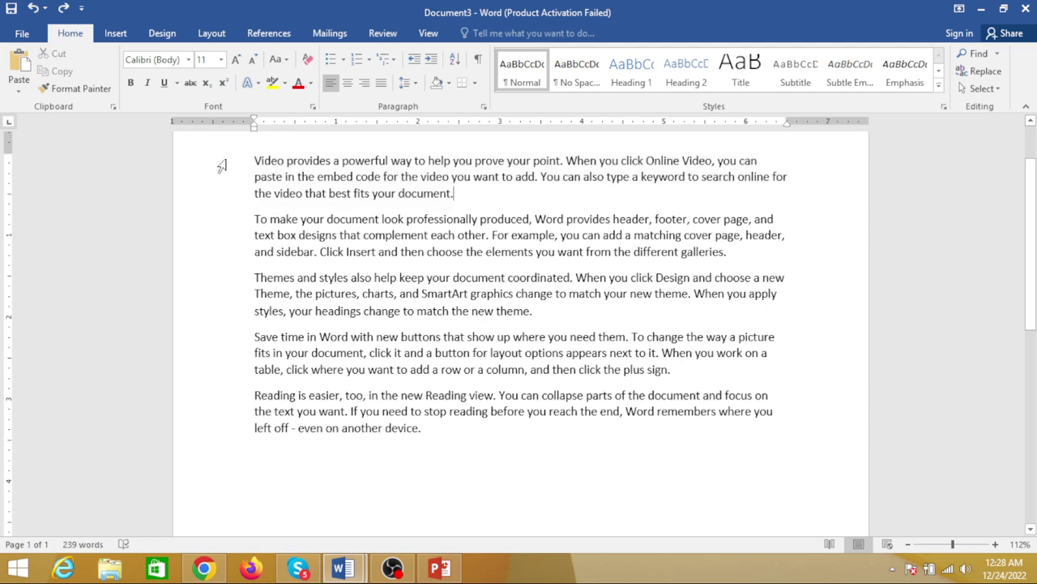
pyautogui.scroll(1, 249, 208)
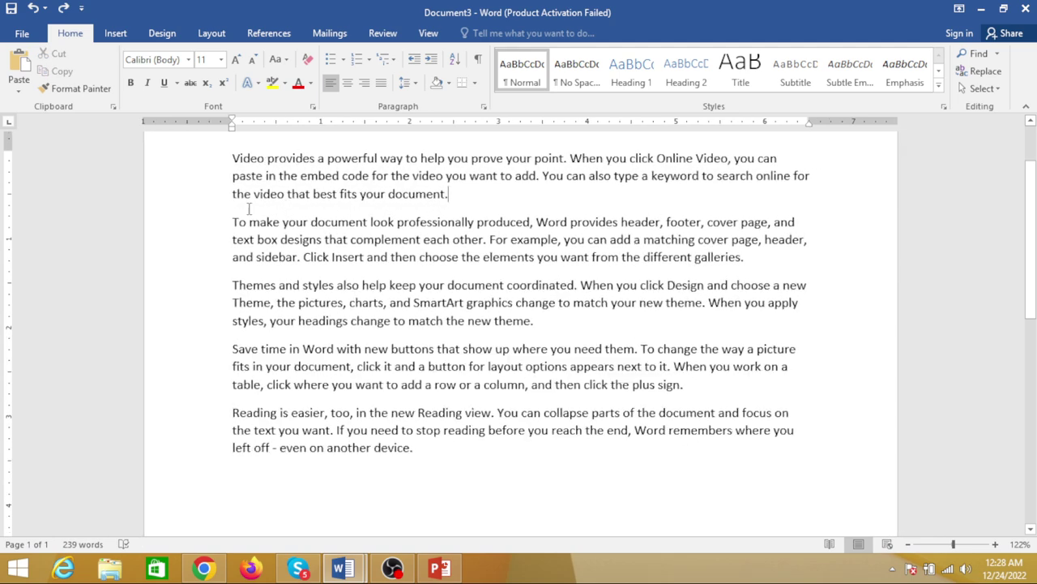
pyautogui.scroll(2, 248, 208)
pyautogui.click(154, 198)
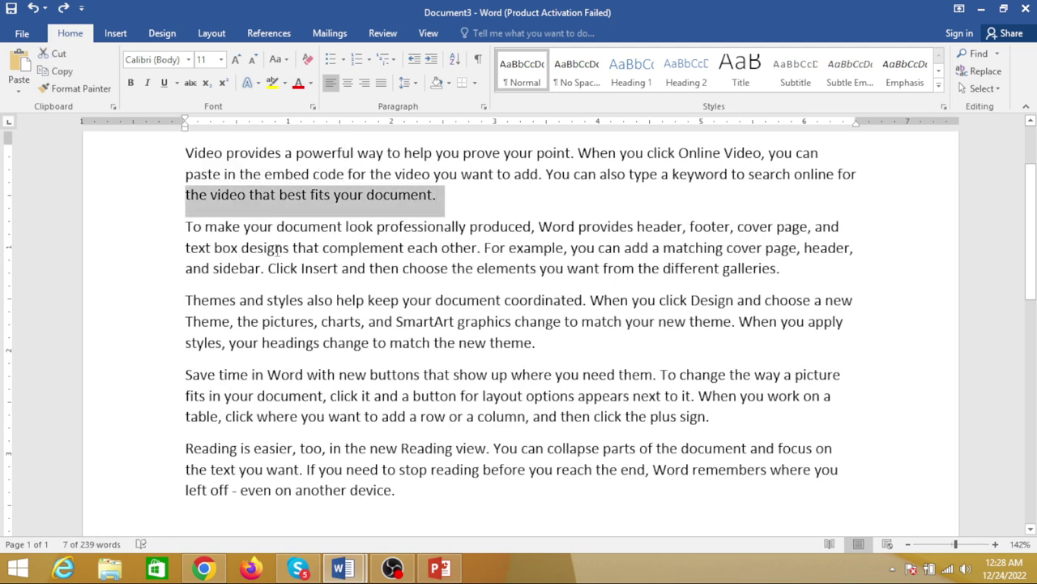
pyautogui.scroll(1, 268, 192)
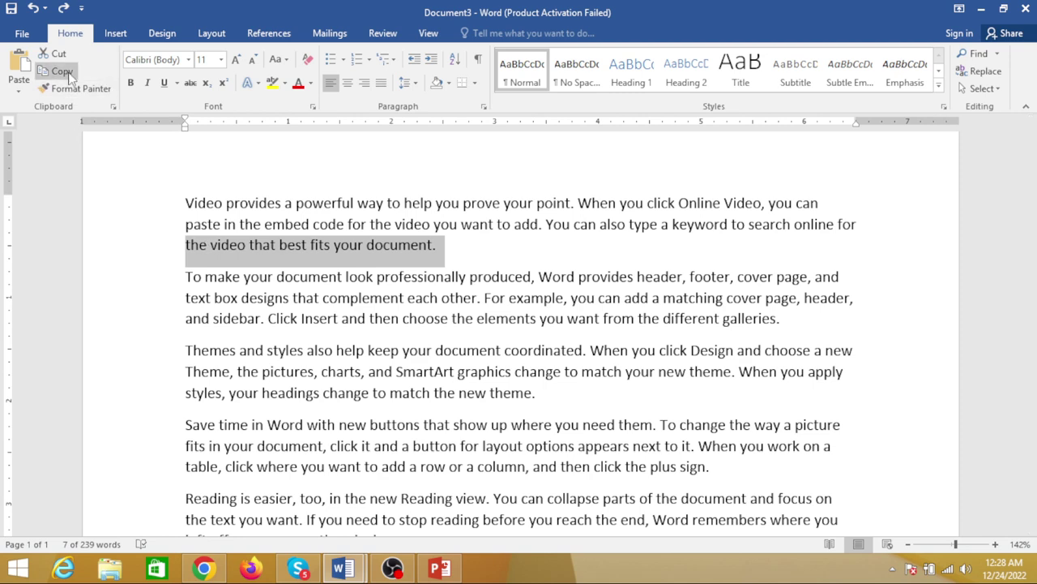
pyautogui.scroll(-3, 425, 358)
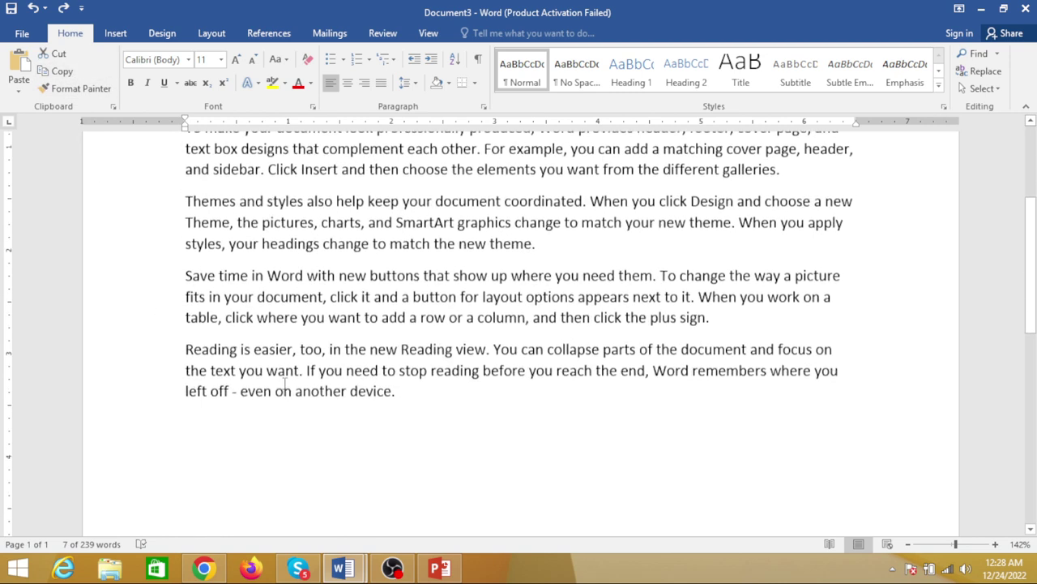
pyautogui.click(418, 395)
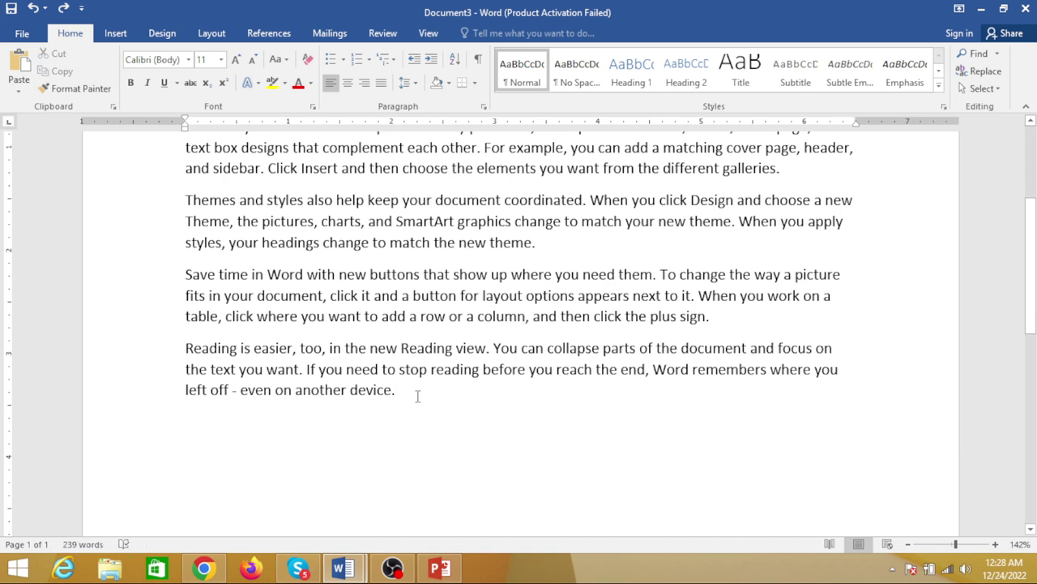
pyautogui.click(21, 65)
pyautogui.scroll(3, 226, 431)
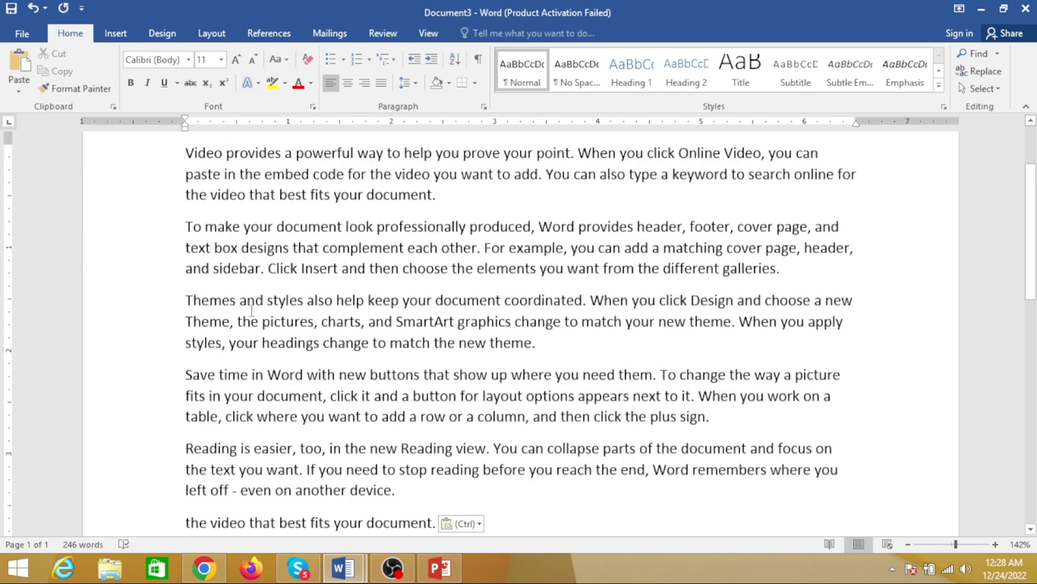
pyautogui.scroll(-3, 329, 375)
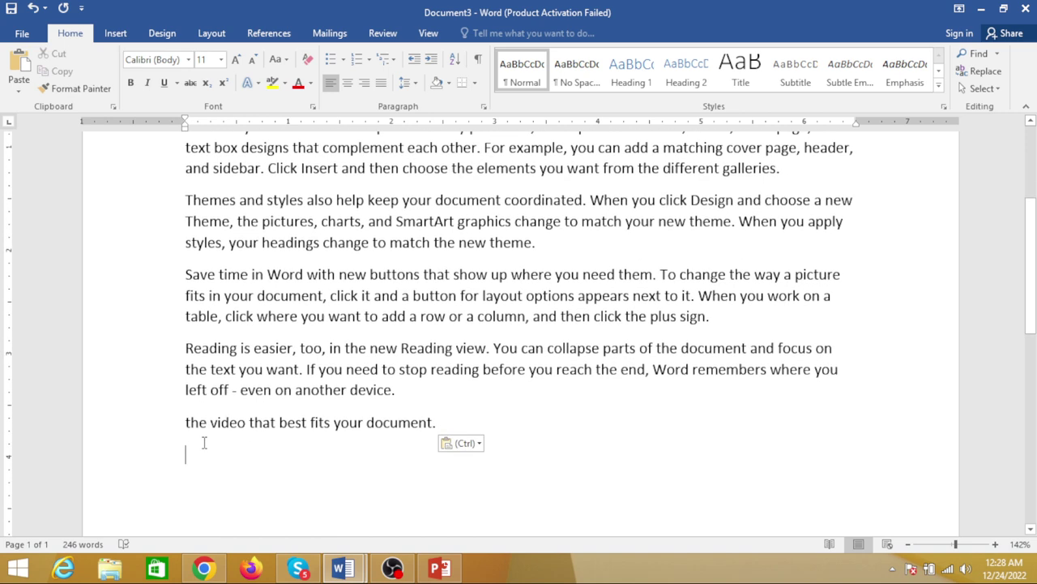
pyautogui.click(19, 63)
pyautogui.click(19, 64)
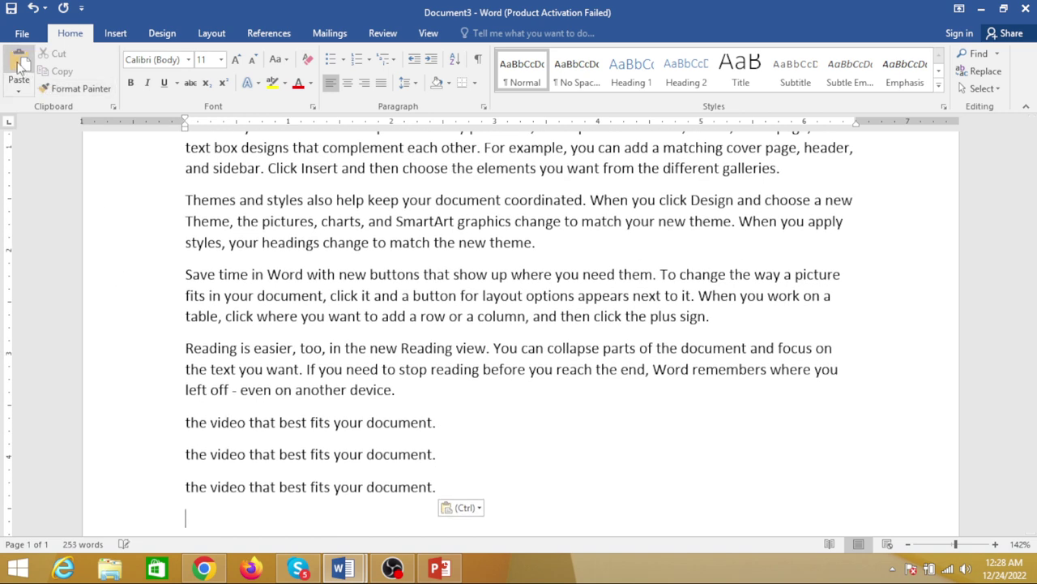
pyautogui.click(19, 63)
pyautogui.click(20, 63)
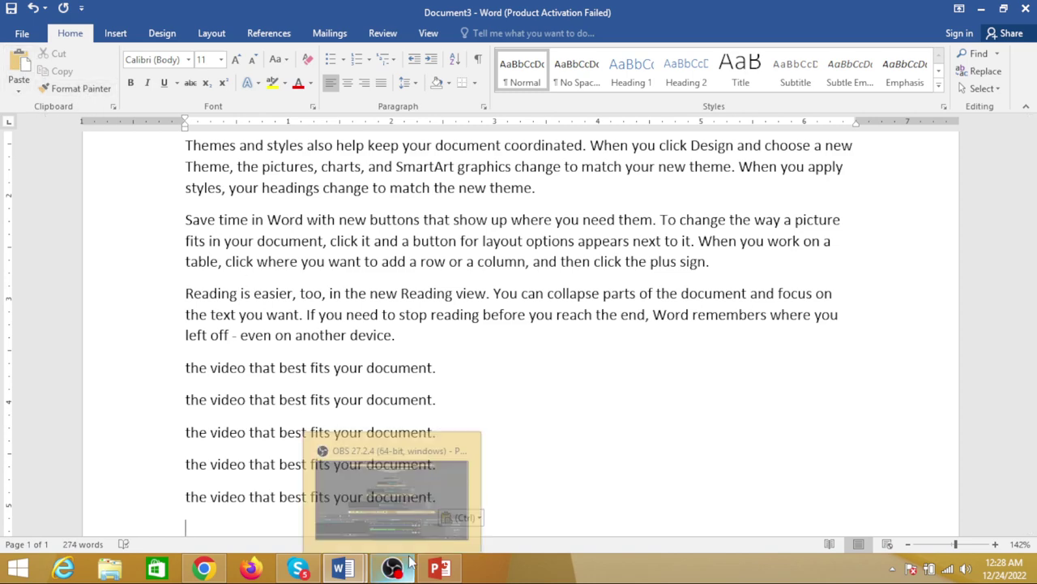
# - Undo the pasted sentence copies, briefly redoing and then undoing them again
pyautogui.press('ctrl')
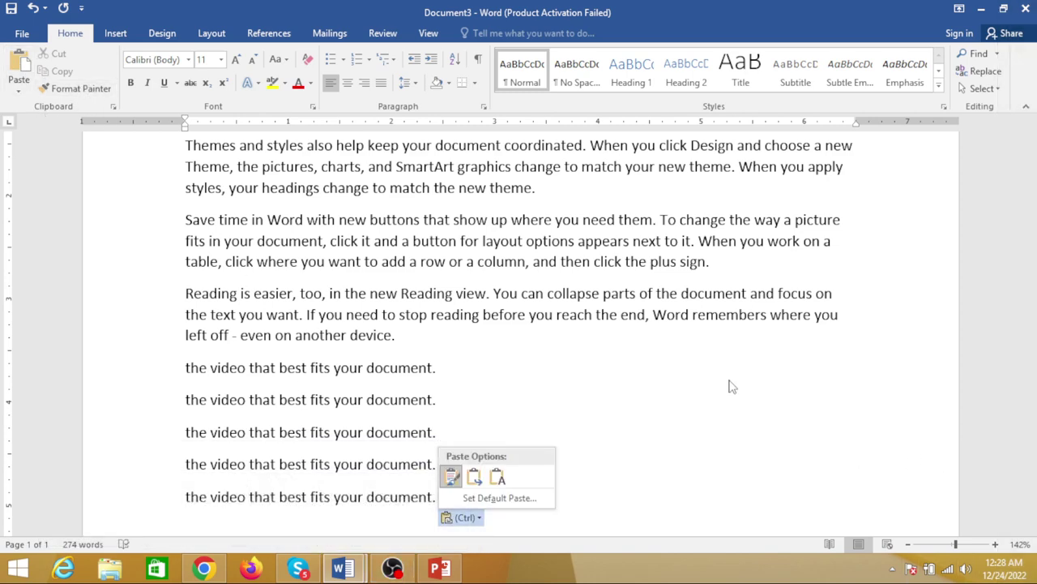
pyautogui.press('Escape')
pyautogui.hotkey('ctrl', 'z')
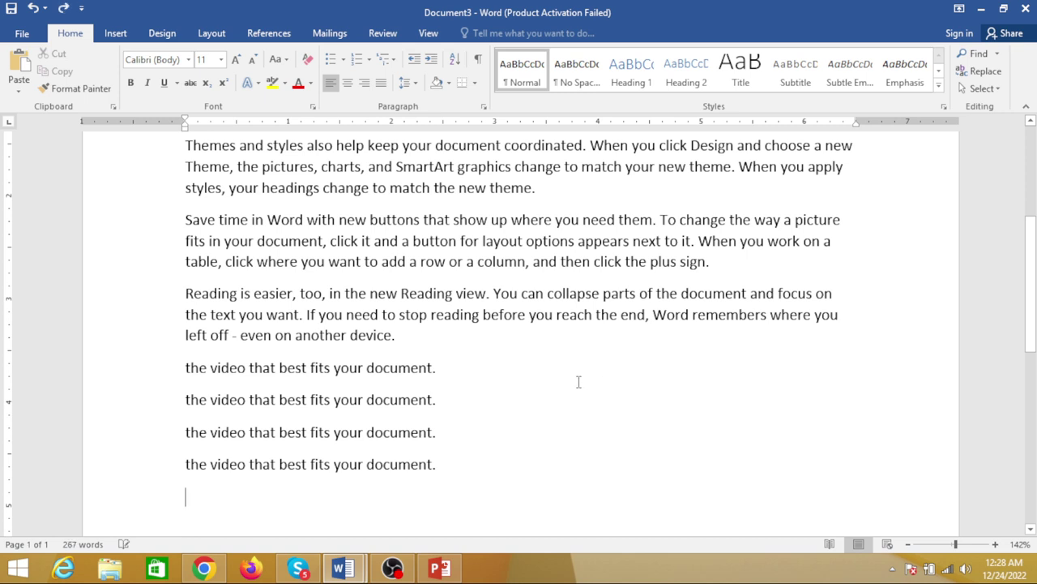
pyautogui.hotkey('ctrl', 'z')
pyautogui.hotkey('ctrl', 'z')
pyautogui.hotkey('ctrl', 'z')
pyautogui.hotkey('ctrl', 'z')
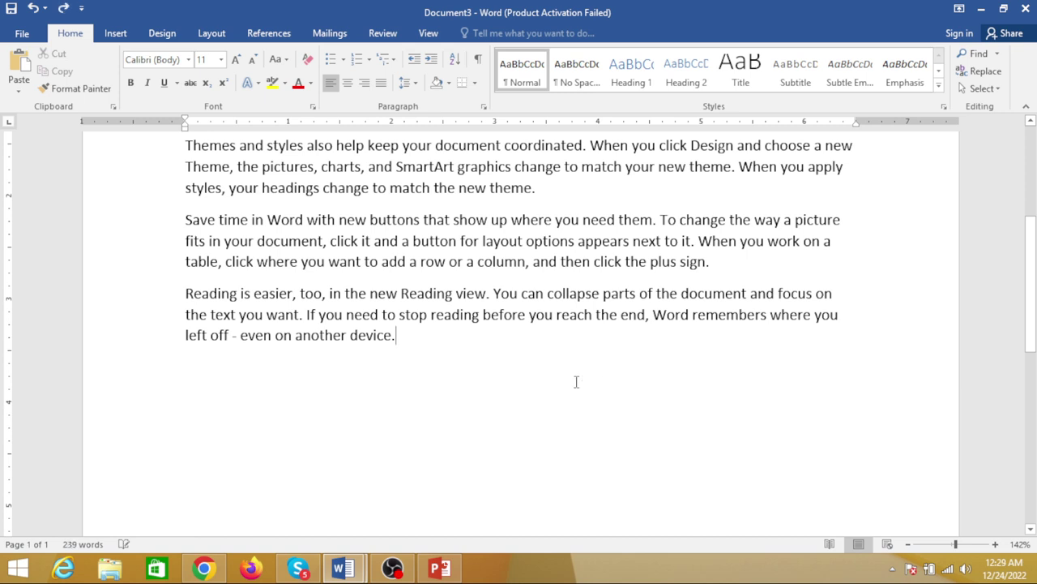
pyautogui.hotkey('ctrl', 'z')
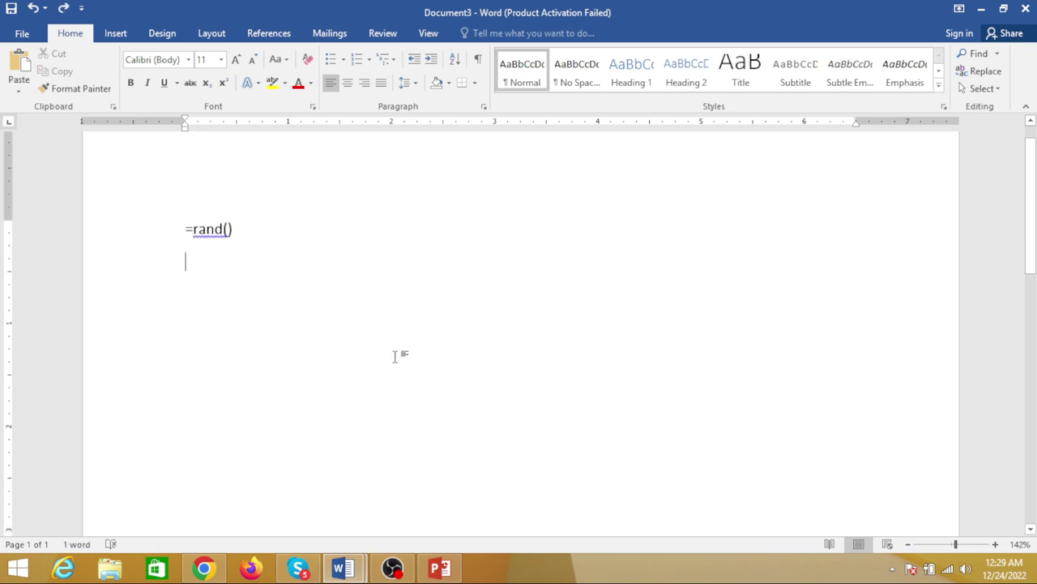
pyautogui.hotkey('ctrl', 'y')
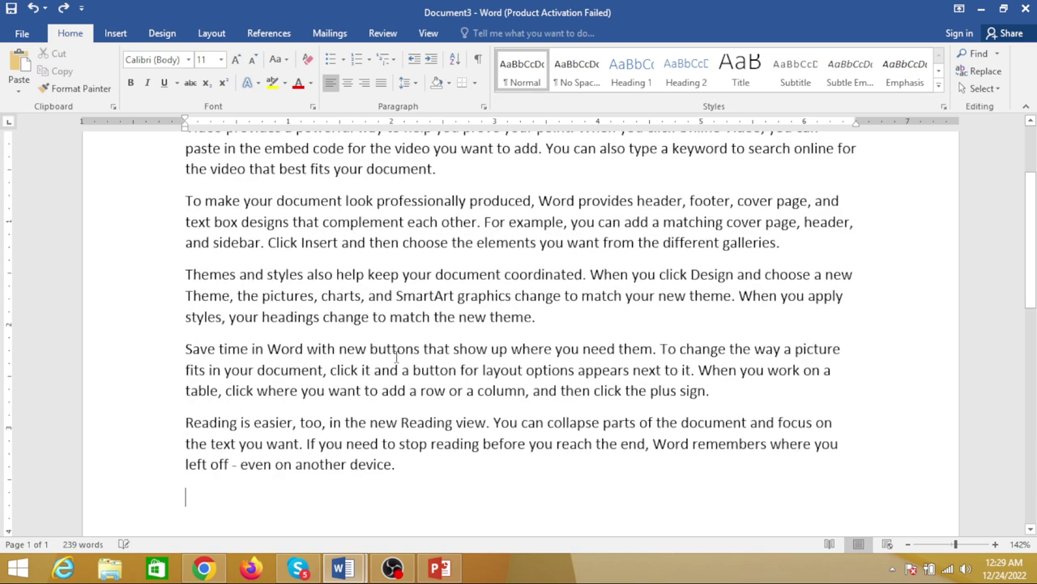
pyautogui.hotkey('ctrl', 'y')
pyautogui.hotkey('ctrl', 'y')
pyautogui.hotkey('ctrl', 'y')
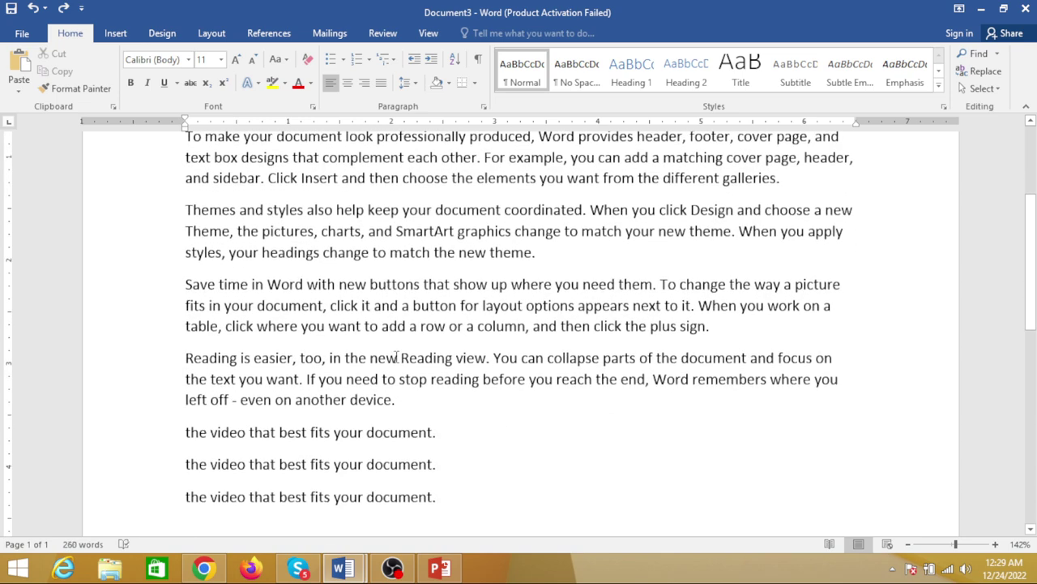
pyautogui.hotkey('ctrl', 'z')
pyautogui.hotkey('ctrl', 'z')
pyautogui.hotkey('ctrl', 'z')
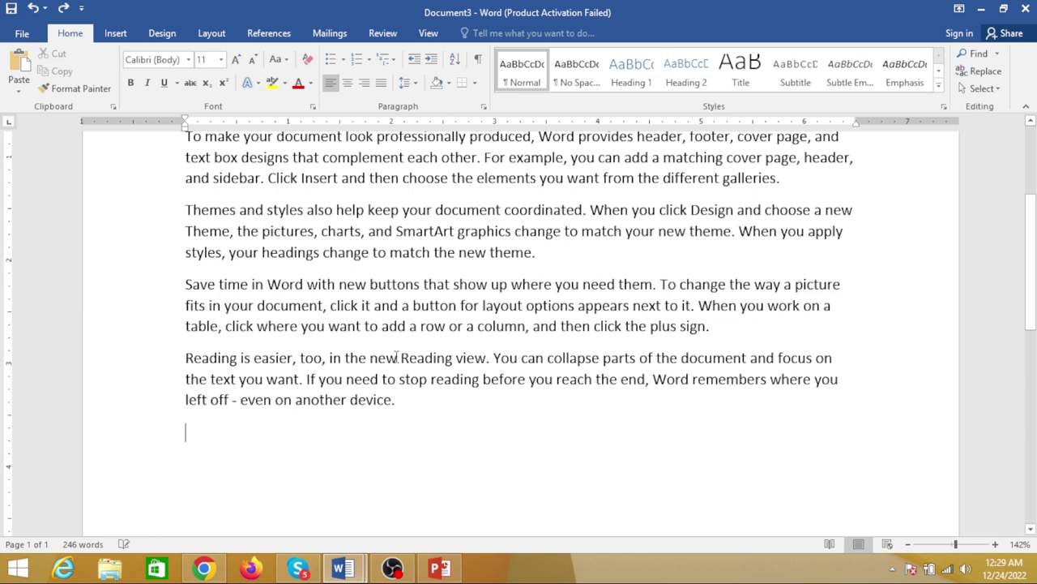
# - Paste three more copies of the 'best fits your document.' sentence onto the empty last line
pyautogui.scroll(3, 398, 357)
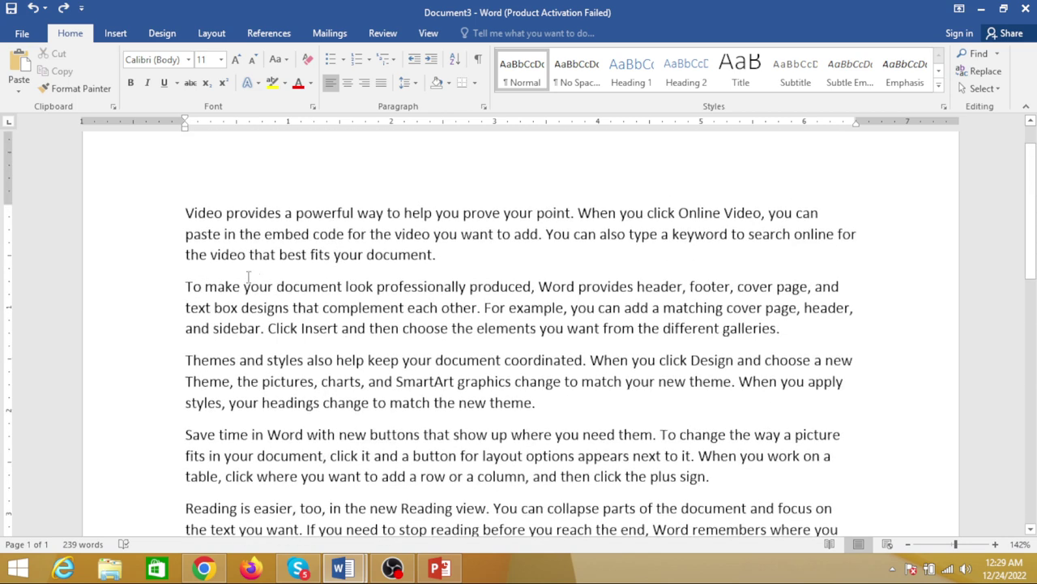
pyautogui.click(157, 264)
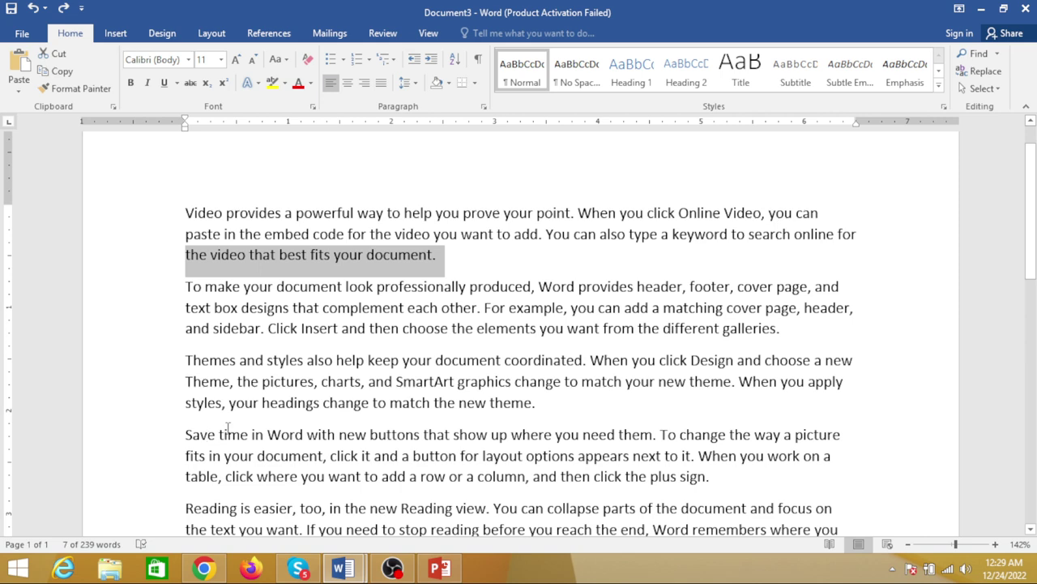
pyautogui.scroll(-4, 276, 381)
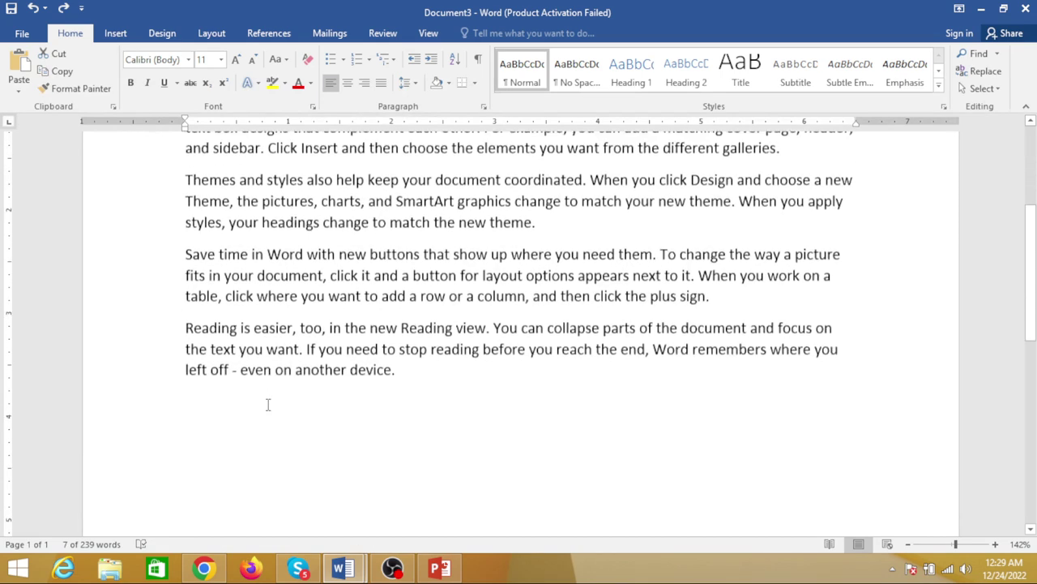
pyautogui.click(261, 406)
pyautogui.write('the video that best fits your document.')
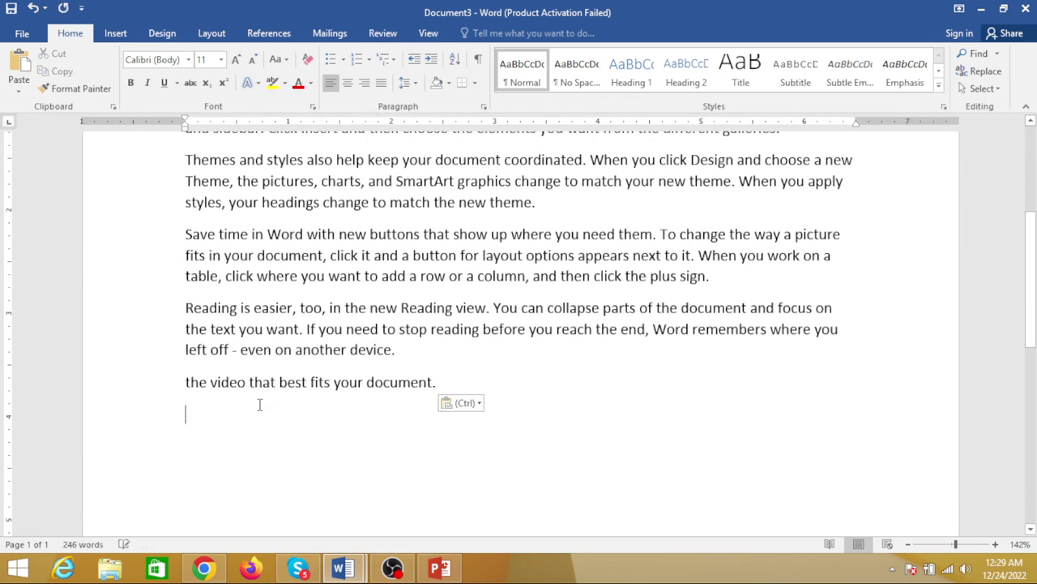
pyautogui.write('the video that best fits your document.')
pyautogui.write('the video that best fits your document.')
pyautogui.hotkey('ctrl', 'v')
pyautogui.hotkey('ctrl', 'v')
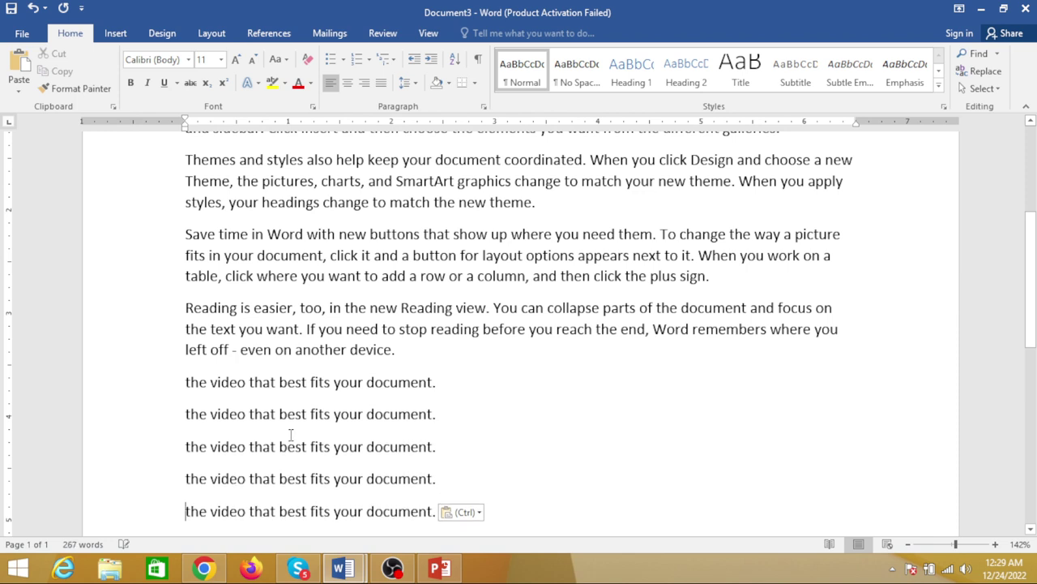
pyautogui.write('the video that best fits your document.')
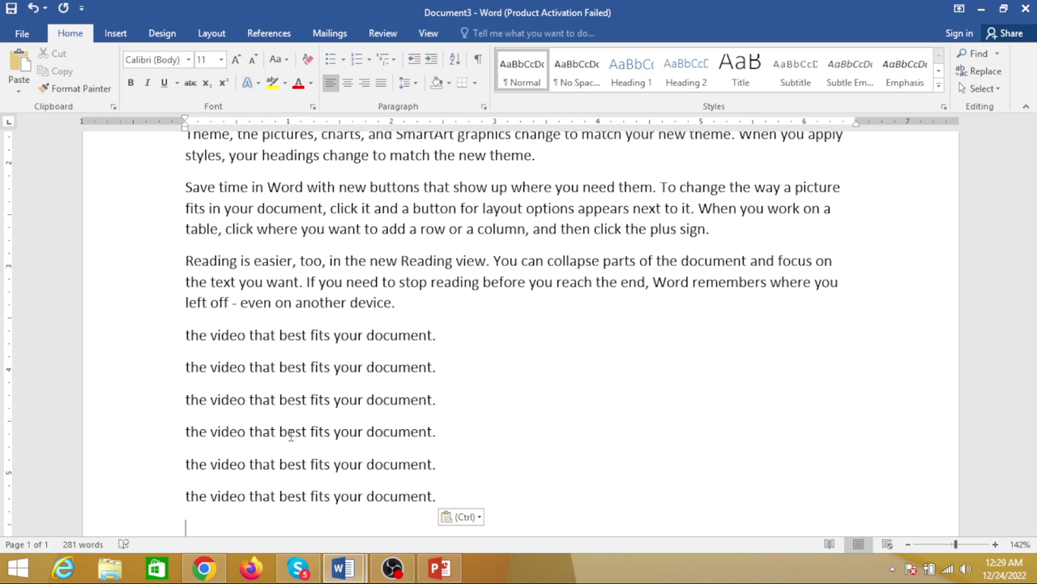
# - Remove the repeated sentence lines and return to the top of the page
pyautogui.scroll(1, 315, 316)
pyautogui.scroll(3, 179, 302)
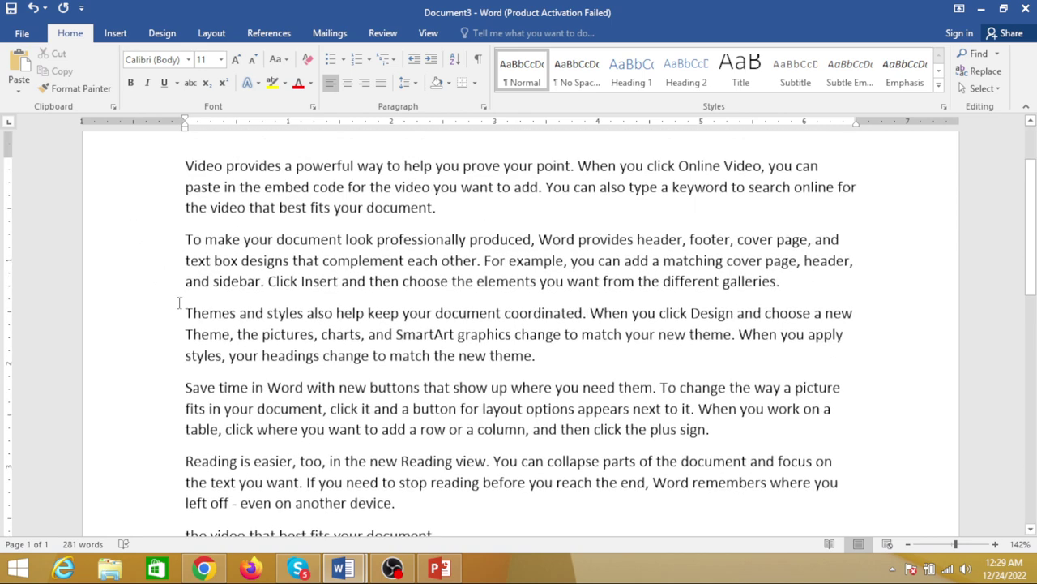
pyautogui.scroll(-5, 229, 339)
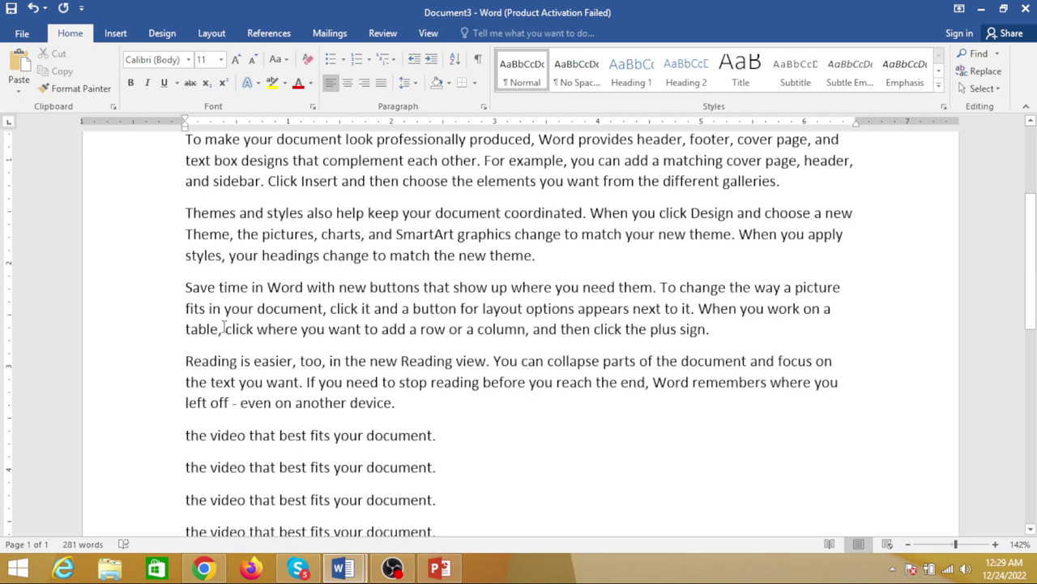
pyautogui.hotkey('ctrl', 'z')
pyautogui.hotkey('ctrl', 'z')
pyautogui.hotkey('ctrl', 'z')
pyautogui.hotkey('ctrl', 'z')
pyautogui.hotkey('ctrl', 'z')
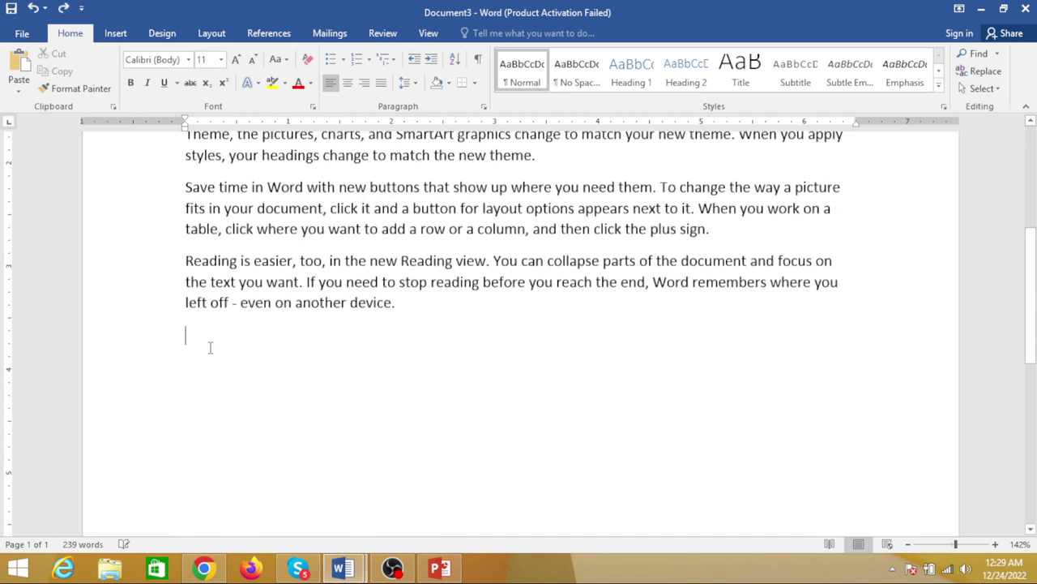
pyautogui.scroll(2, 186, 340)
pyautogui.scroll(2, 220, 403)
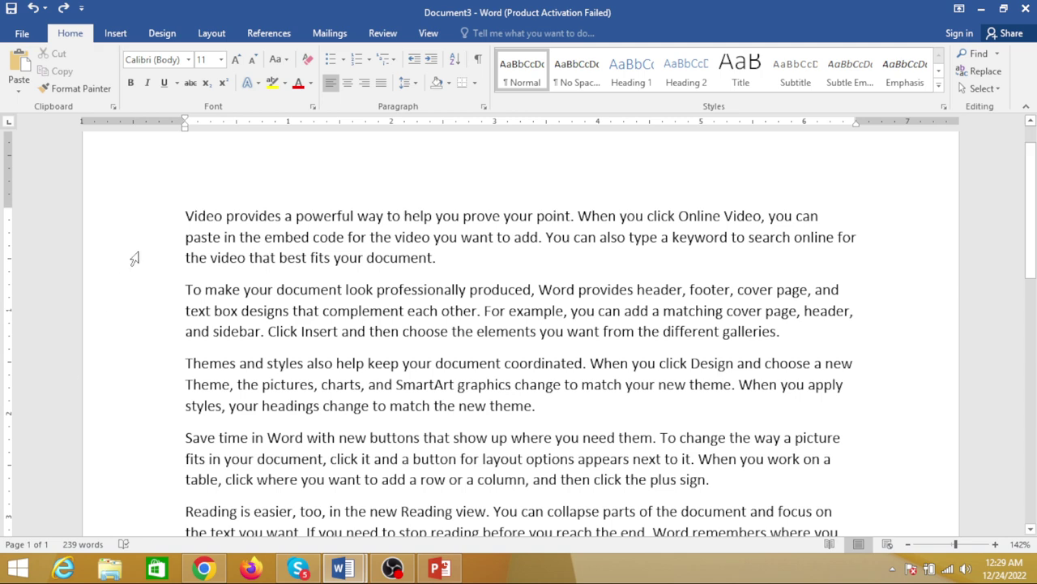
# - Select all text and test Grow/Shrink Font buttons up to 48 pt and back down to 12 pt
pyautogui.moveTo(150, 213); pyautogui.dragTo(166, 280)
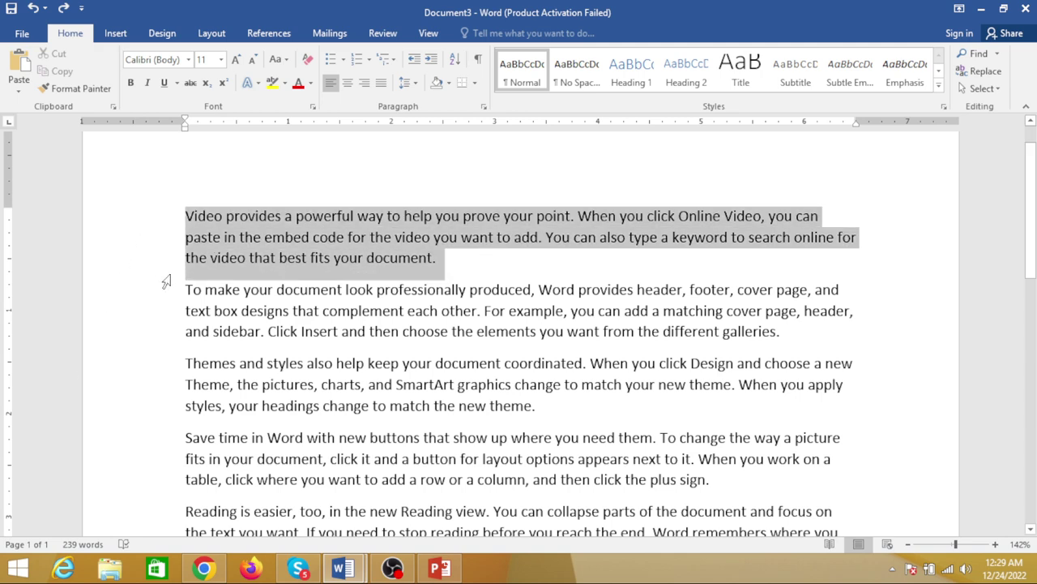
pyautogui.tripleClick(162, 326)
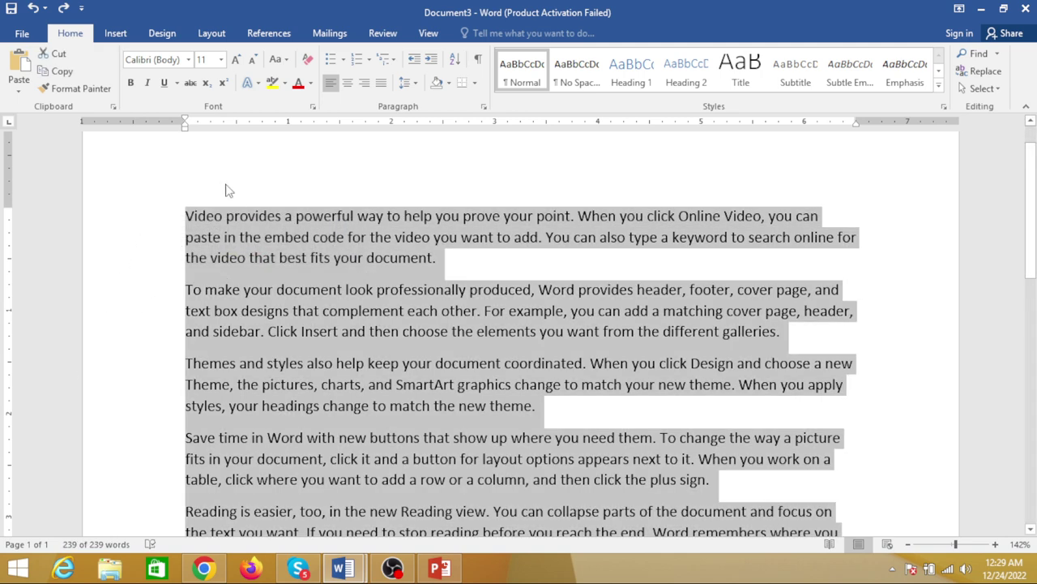
pyautogui.doubleClick(235, 60)
pyautogui.click(235, 60)
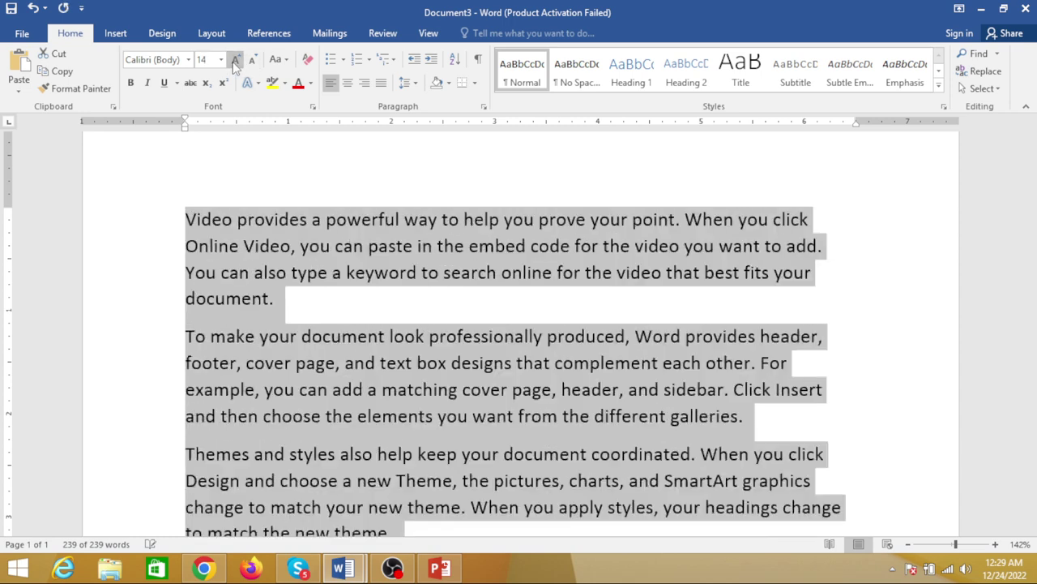
pyautogui.click(235, 60)
pyautogui.click(235, 60)
pyautogui.doubleClick(235, 60)
pyautogui.click(235, 60)
pyautogui.click(235, 60)
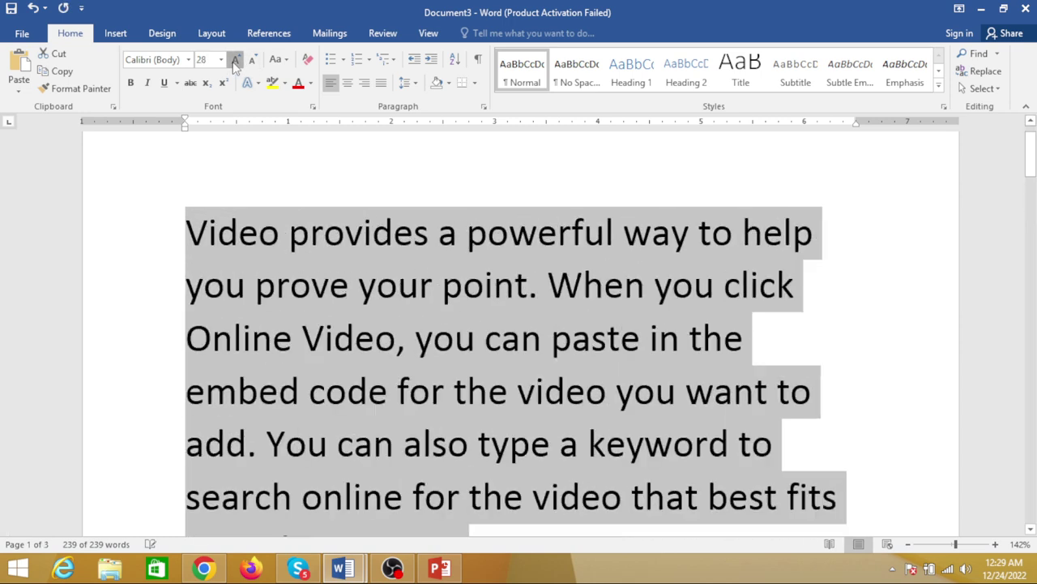
pyautogui.click(235, 60)
pyautogui.click(235, 60)
pyautogui.doubleClick(253, 62)
pyautogui.click(253, 62)
pyautogui.tripleClick(253, 61)
pyautogui.tripleClick(253, 62)
pyautogui.click(253, 61)
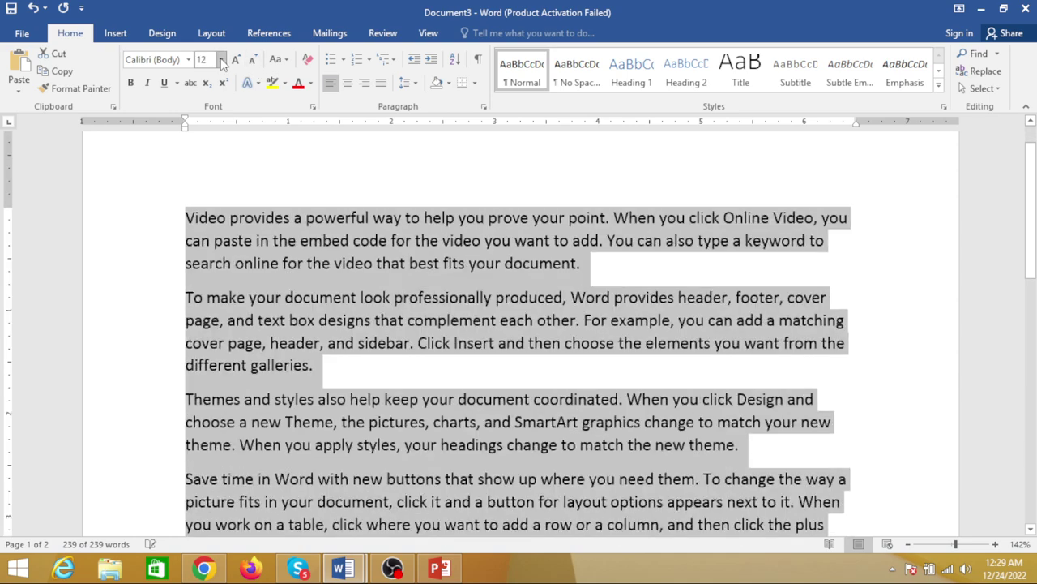
pyautogui.click(221, 59)
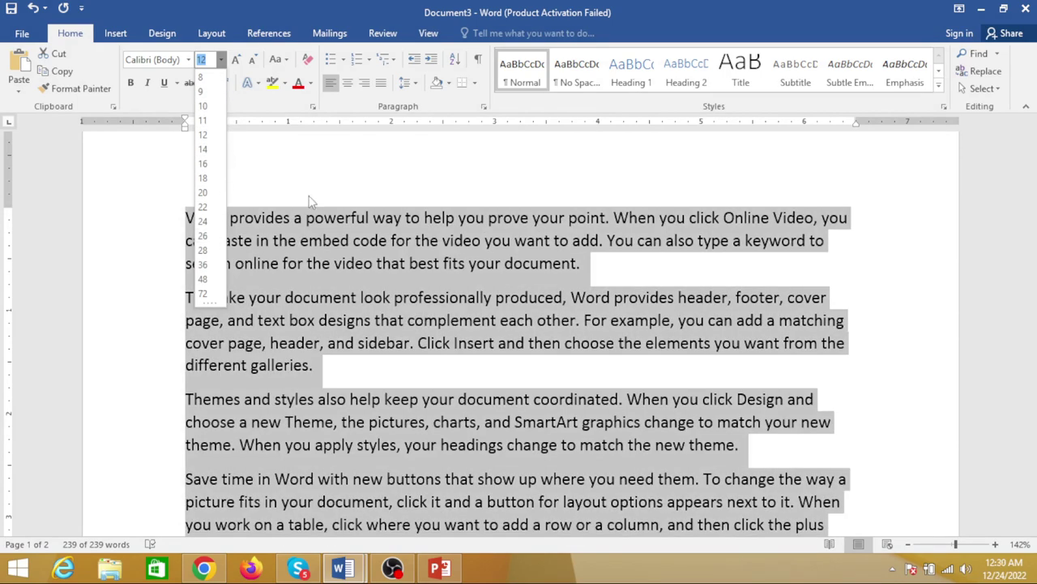
pyautogui.click(338, 189)
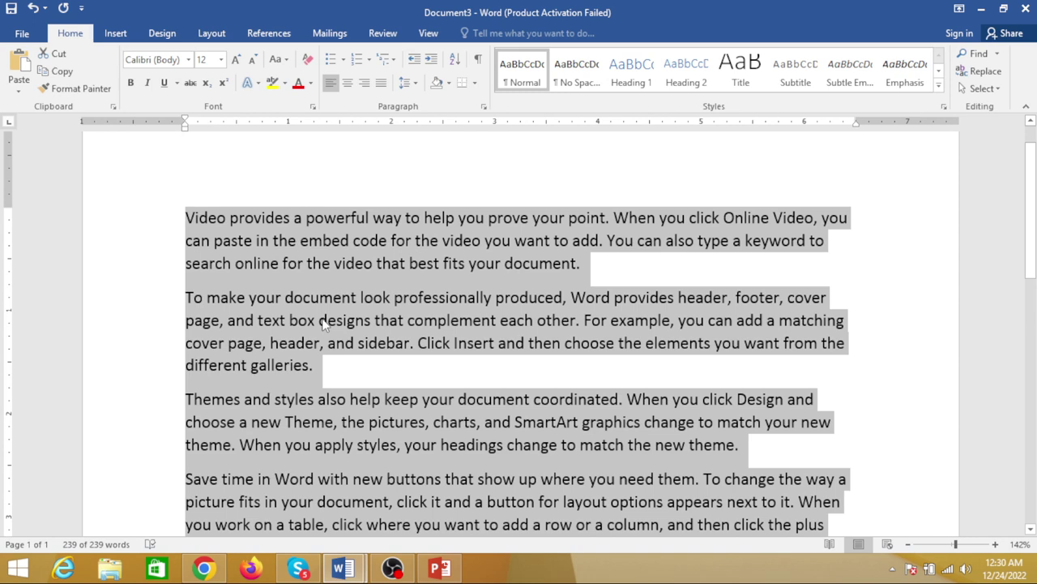
# - Test Ctrl+Shift+> and Ctrl+Shift+< from 120 pt downward, settling the text at 12 pt
pyautogui.hotkey('ctrl', 'shift', '.')
pyautogui.hotkey('ctrl', 'shift', '.')
pyautogui.hotkey('ctrl', 'shift', '.')
pyautogui.hotkey('ctrl', 'shift', '.')
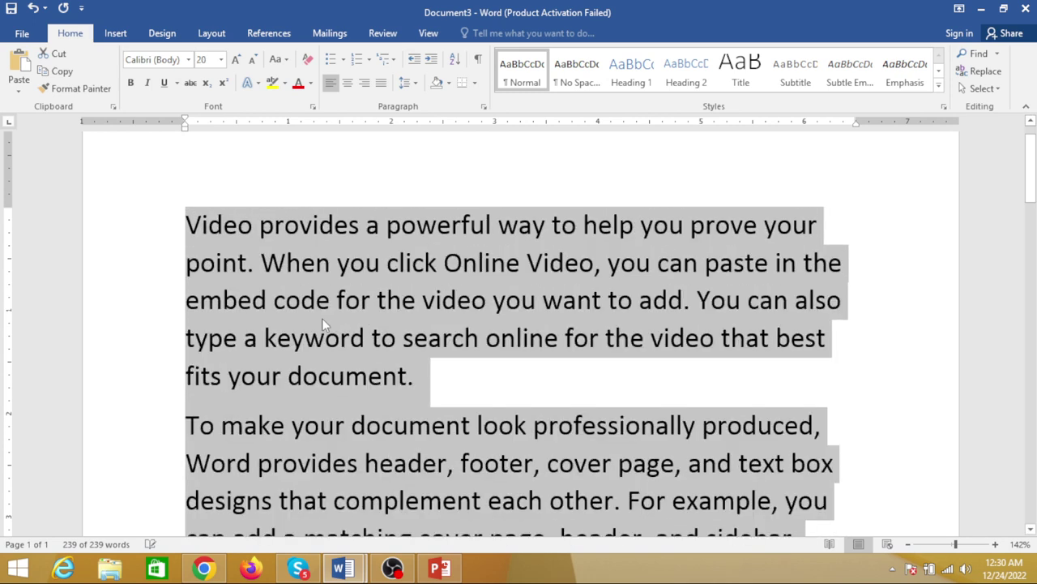
pyautogui.hotkey('ctrl', 'shift', '.')
pyautogui.hotkey('ctrl', 'shift', '.')
pyautogui.hotkey('ctrl', 'shift', '.')
pyautogui.hotkey('ctrl', 'shift', '.')
pyautogui.hotkey('ctrl', 'shift', '.')
pyautogui.hotkey('ctrl', 'shift', '.')
pyautogui.hotkey('ctrl', 'shift', '.')
pyautogui.hotkey('ctrl', 'shift', '.')
pyautogui.hotkey('ctrl', 'shift', '.')
pyautogui.hotkey('ctrl', 'shift', '.')
pyautogui.hotkey('ctrl', 'shift', '.')
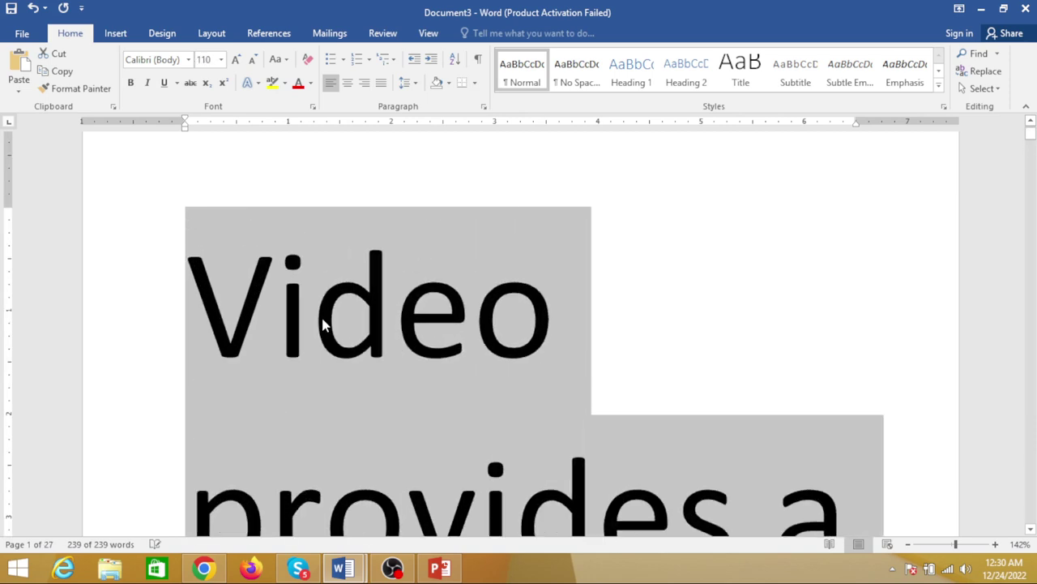
pyautogui.hotkey('ctrl', 'shift', '.')
pyautogui.hotkey('ctrl', 'shift', ',')
pyautogui.hotkey('ctrl', 'shift', ',')
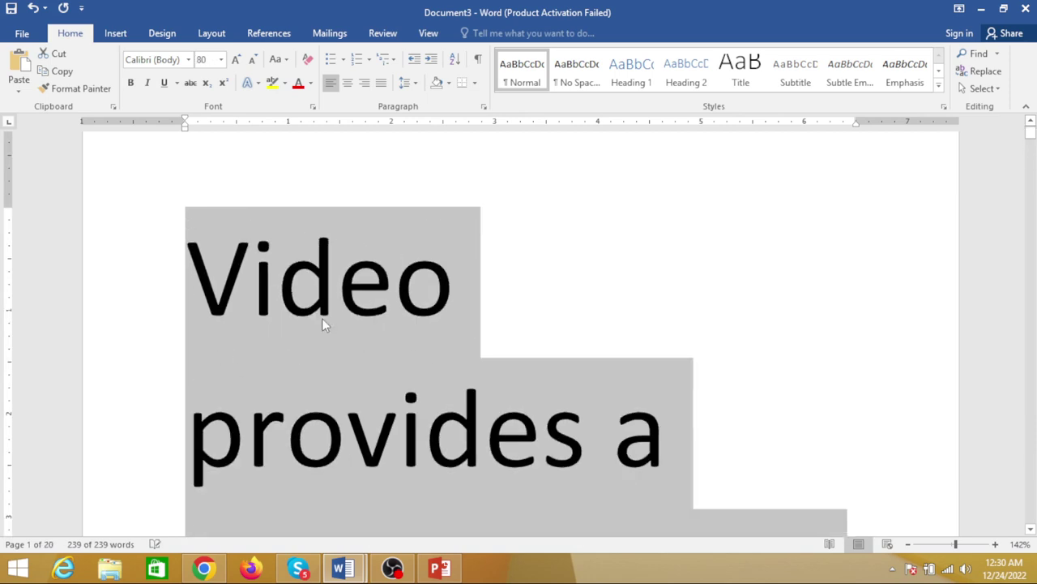
pyautogui.hotkey('ctrl', 'shift', ',')
pyautogui.hotkey('ctrl', 'shift', ',')
pyautogui.hotkey('ctrl', 'shift', ',')
pyautogui.hotkey('ctrl', 'shift', ',')
pyautogui.hotkey('ctrl', 'shift', ',')
pyautogui.hotkey('ctrl', 'shift', ',')
pyautogui.hotkey('ctrl', 'shift', ',')
pyautogui.hotkey('ctrl', 'shift', ',')
pyautogui.hotkey('ctrl', 'shift', ',')
pyautogui.hotkey('ctrl', 'shift', ',')
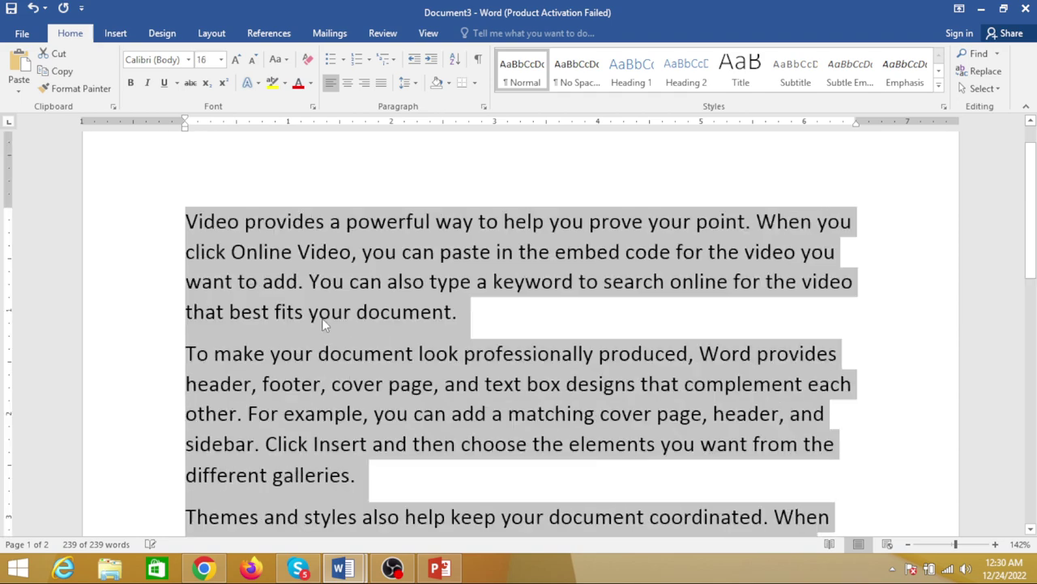
pyautogui.hotkey('ctrl', 'shift', ',')
pyautogui.hotkey('ctrl', 'shift', ',')
pyautogui.hotkey('ctrl', 'shift', ',')
pyautogui.hotkey('ctrl', 'shift', ',')
pyautogui.hotkey('ctrl', 'shift', ',')
pyautogui.hotkey('ctrl', 'shift', ',')
pyautogui.hotkey('ctrl', 'shift', ',')
pyautogui.hotkey('ctrl', 'shift', ',')
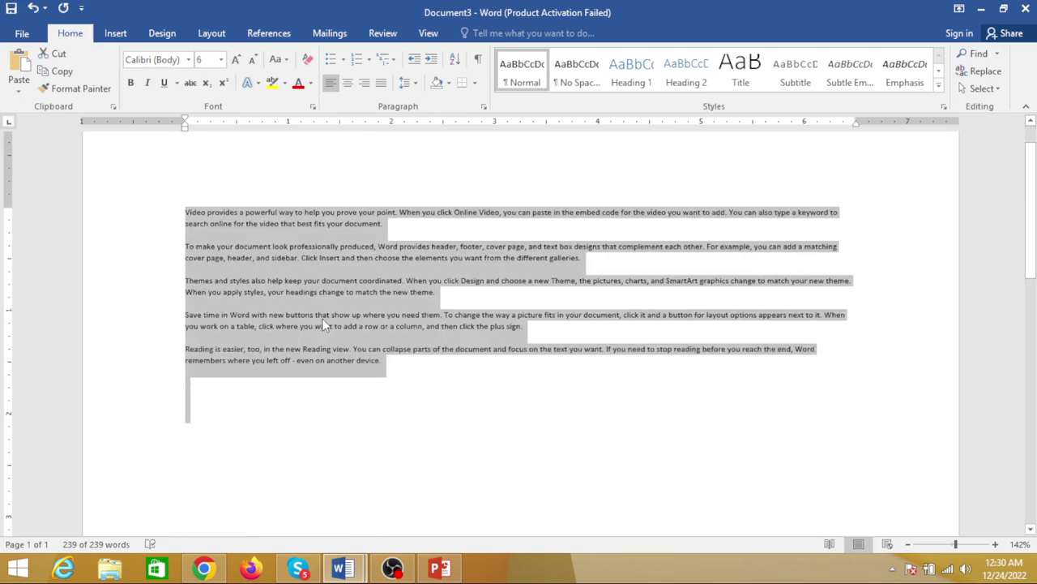
pyautogui.hotkey('ctrl', 'shift', '.')
pyautogui.hotkey('ctrl', 'shift', '.')
pyautogui.hotkey('ctrl', 'shift', '.')
pyautogui.hotkey('ctrl', 'shift', '.')
pyautogui.hotkey('ctrl', 'shift', '.')
pyautogui.hotkey('ctrl', 'shift', '.')
pyautogui.hotkey('ctrl', 'shift', '.')
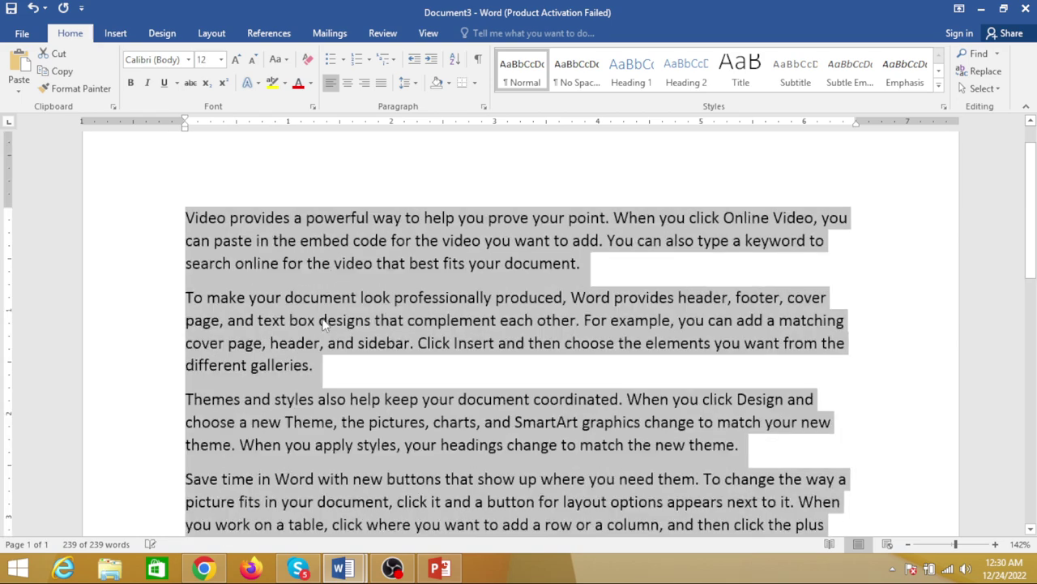
pyautogui.hotkey('ctrl', 'shift', '.')
pyautogui.hotkey('ctrl', 'shift', '.')
pyautogui.hotkey('ctrl', 'shift', '.')
pyautogui.hotkey('ctrl', 'shift', '.')
pyautogui.hotkey('ctrl', 'shift', '.')
pyautogui.hotkey('ctrl', 'shift', ',')
pyautogui.hotkey('ctrl', 'shift', ',')
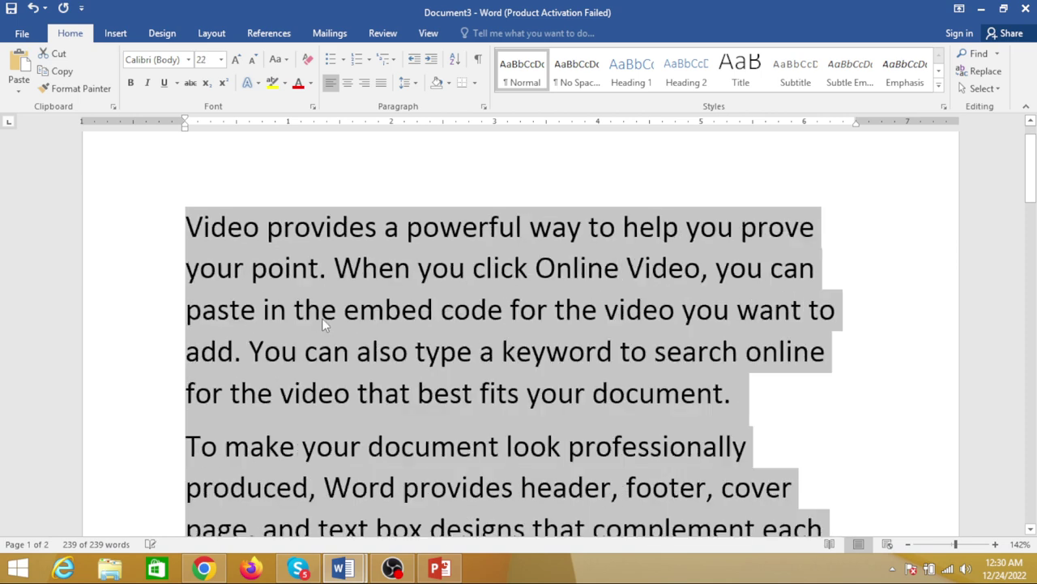
pyautogui.hotkey('ctrl', 'shift', ',')
pyautogui.hotkey('ctrl', 'shift', ',')
pyautogui.hotkey('ctrl', 'shift', ',')
pyautogui.hotkey('ctrl', 'shift', ',')
pyautogui.hotkey('ctrl', 'shift', ',')
pyautogui.hotkey('ctrl', 'shift', ',')
pyautogui.hotkey('ctrl', 'shift', ',')
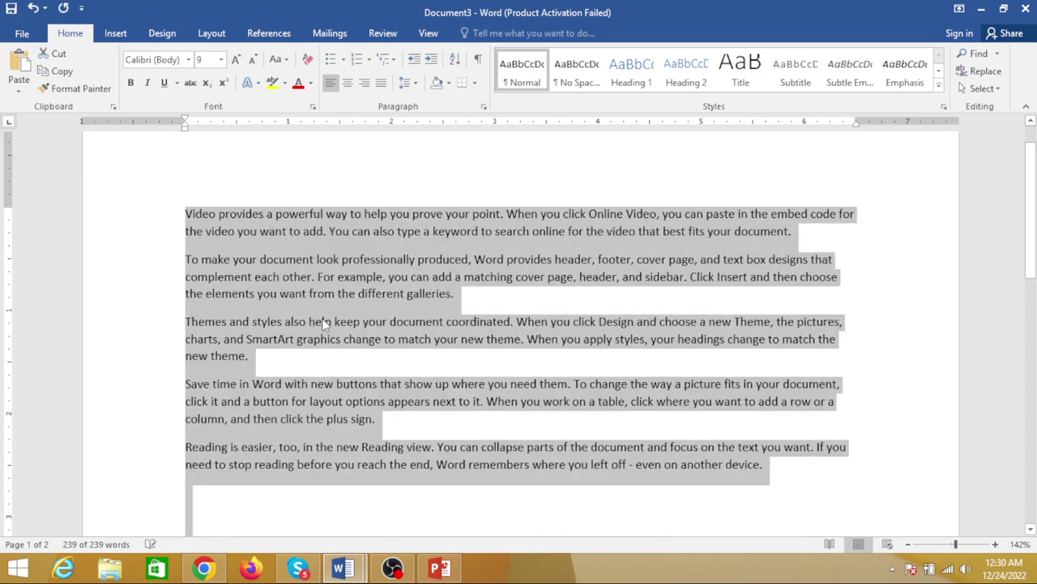
pyautogui.hotkey('ctrl', 'shift', ',')
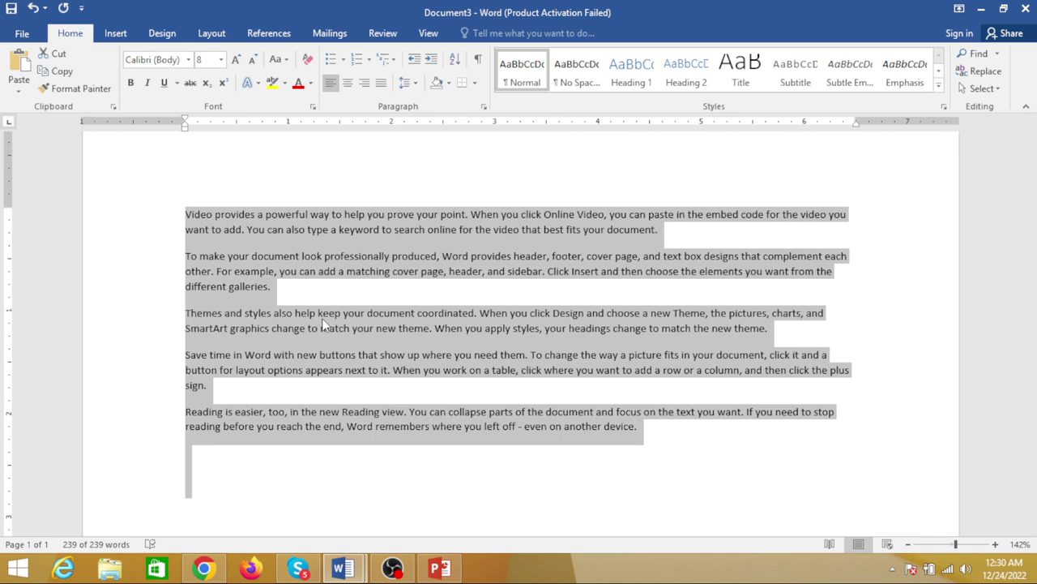
pyautogui.hotkey('ctrl', 'shift', '.')
pyautogui.hotkey('ctrl', 'shift', '.')
pyautogui.hotkey('ctrl', 'shift', '.')
pyautogui.hotkey('ctrl', 'shift', '.')
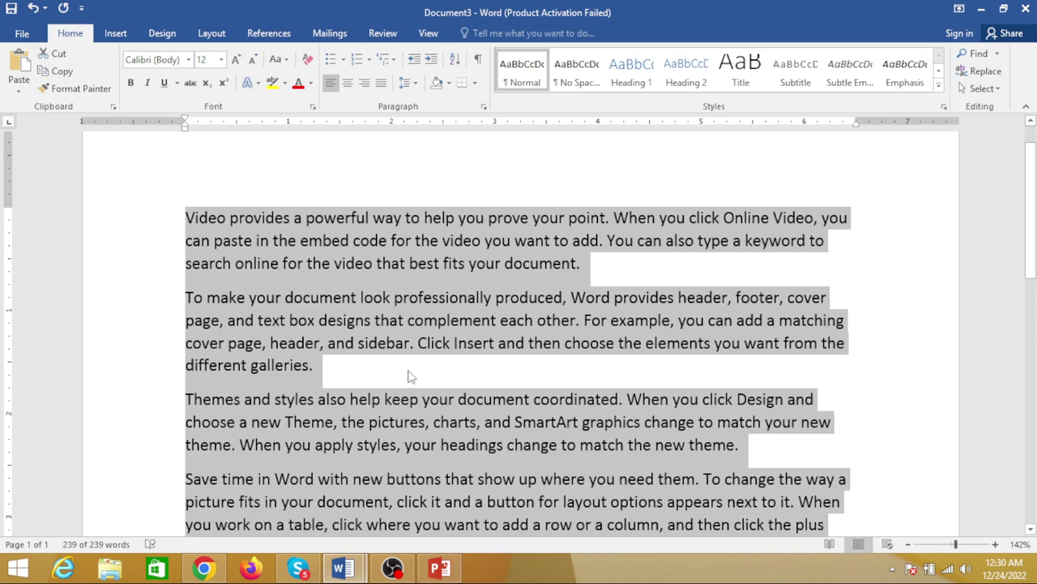
pyautogui.click(189, 59)
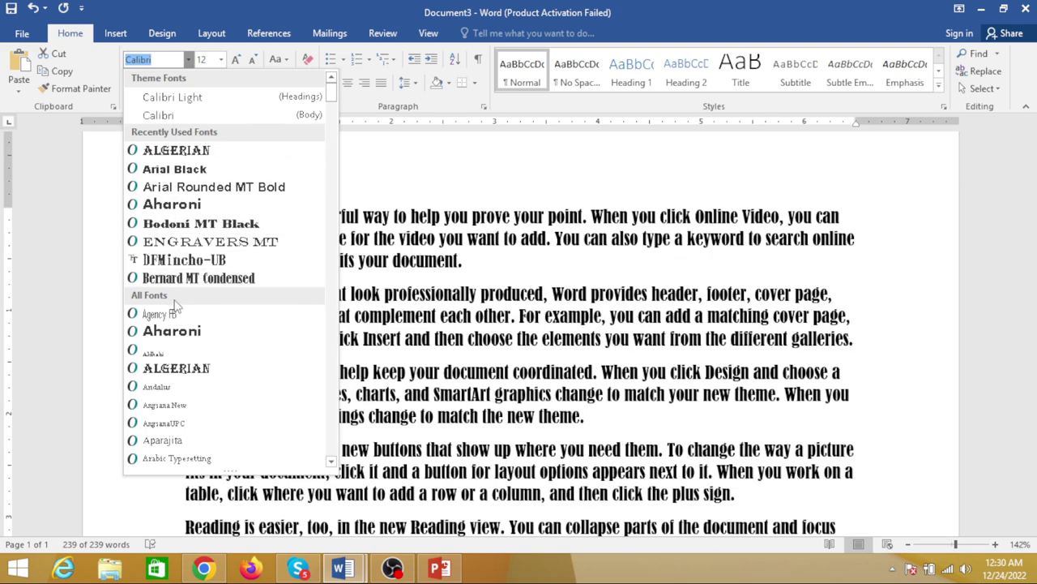
pyautogui.scroll(-1, 177, 312)
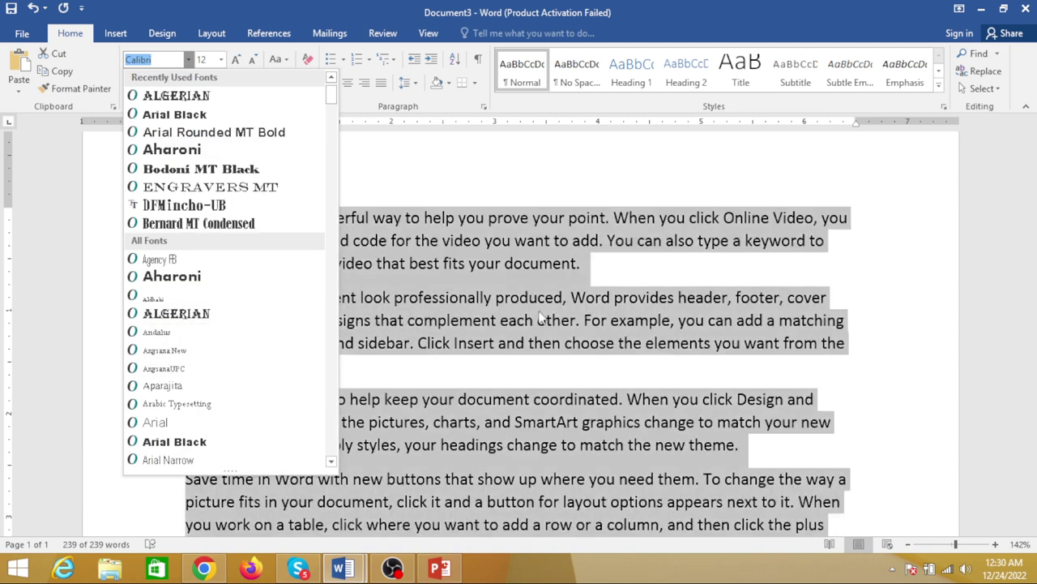
pyautogui.click(543, 320)
pyautogui.click(508, 321)
pyautogui.moveTo(147, 213); pyautogui.dragTo(153, 270)
pyautogui.click(188, 60)
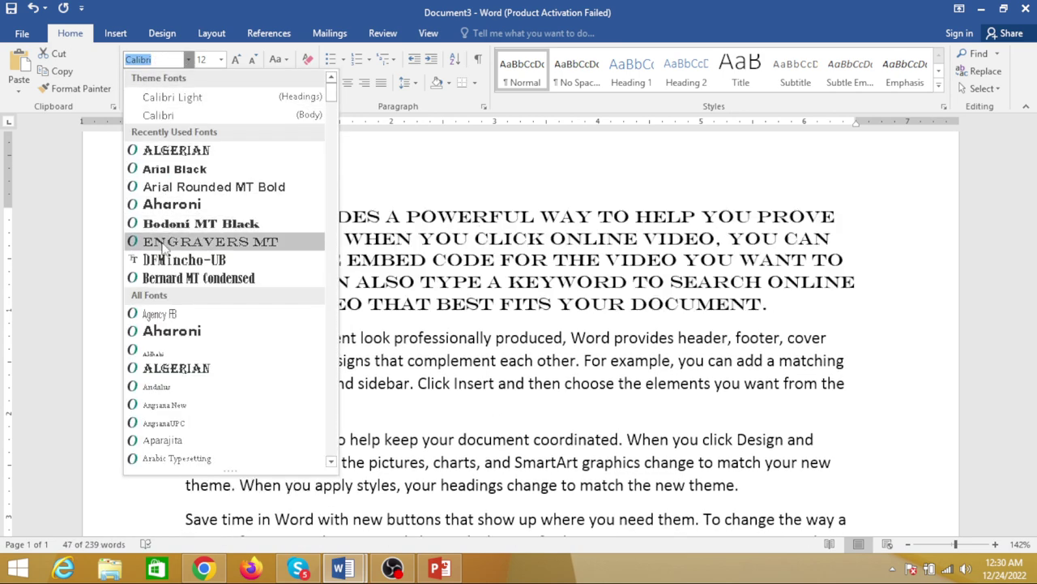
pyautogui.press('Escape')
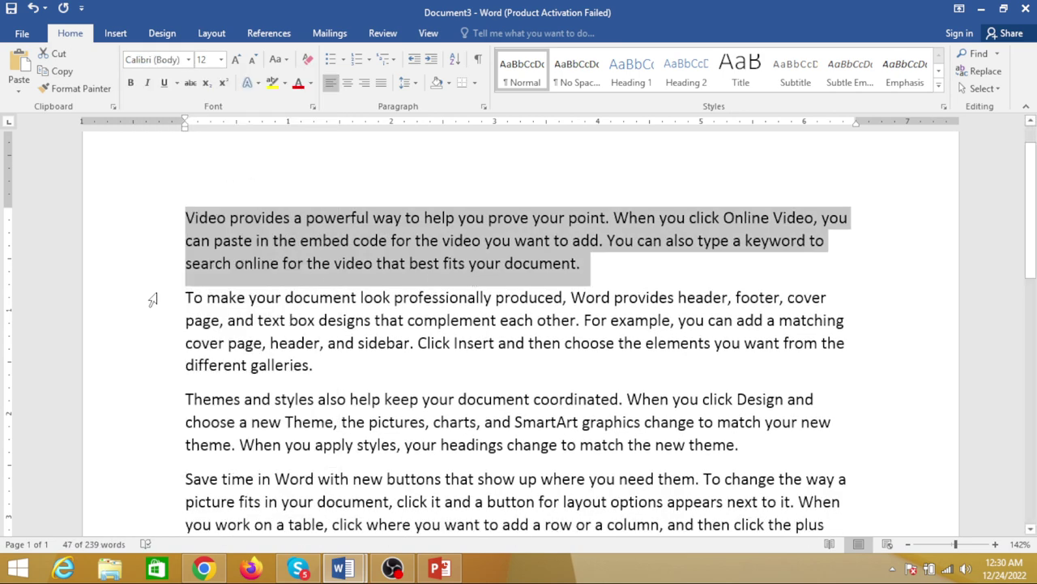
pyautogui.moveTo(153, 300); pyautogui.dragTo(154, 366)
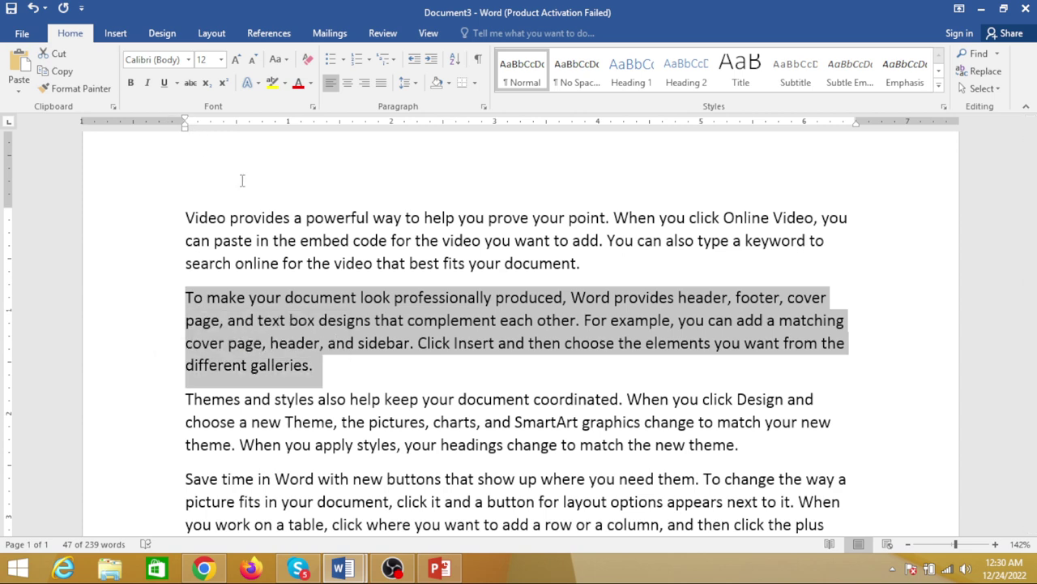
# - Select the words provides, sidebar, coordinated and the second provides
pyautogui.click(290, 217)
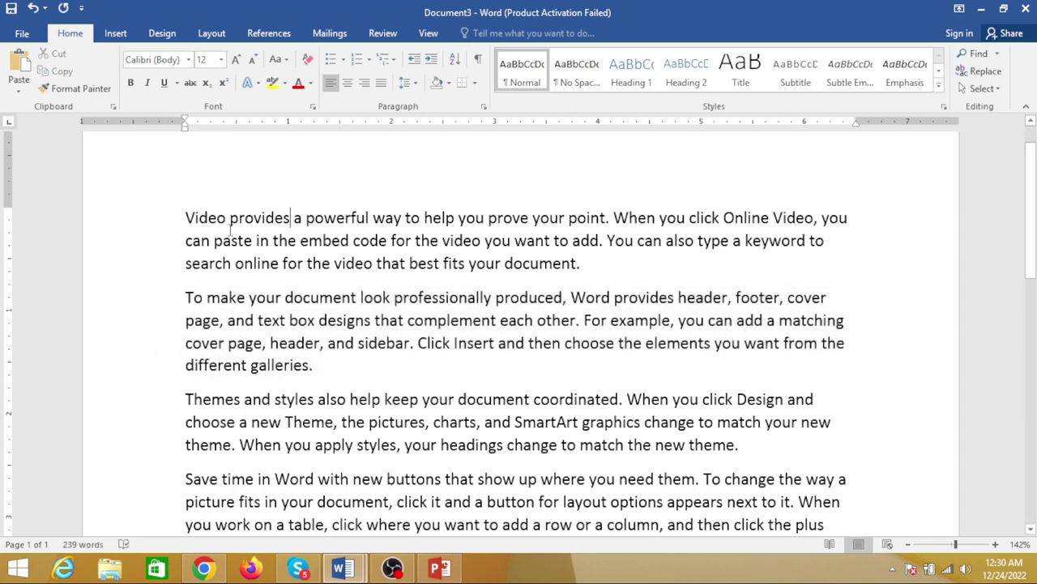
pyautogui.click(168, 219)
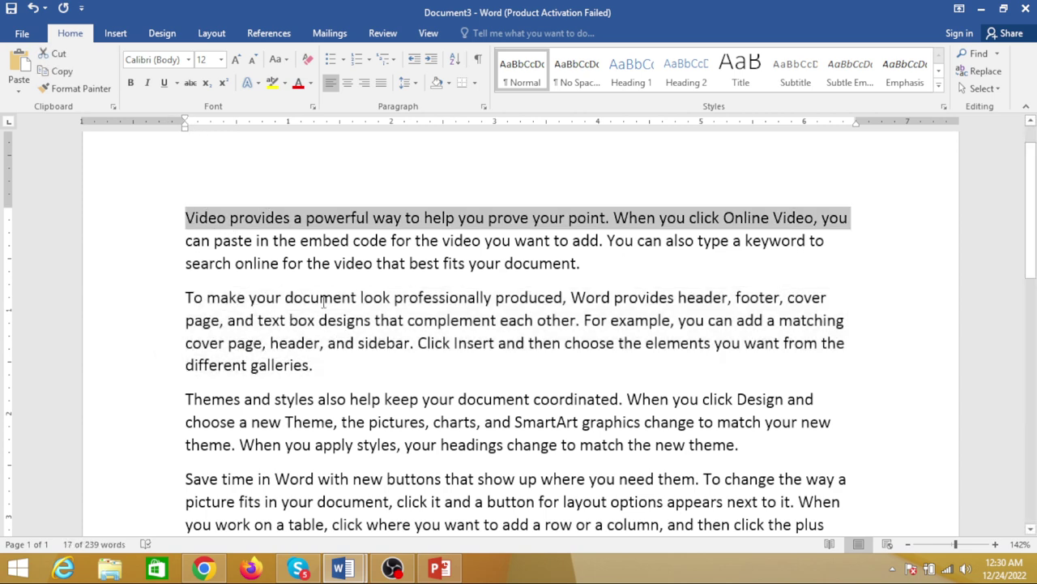
pyautogui.doubleClick(261, 218)
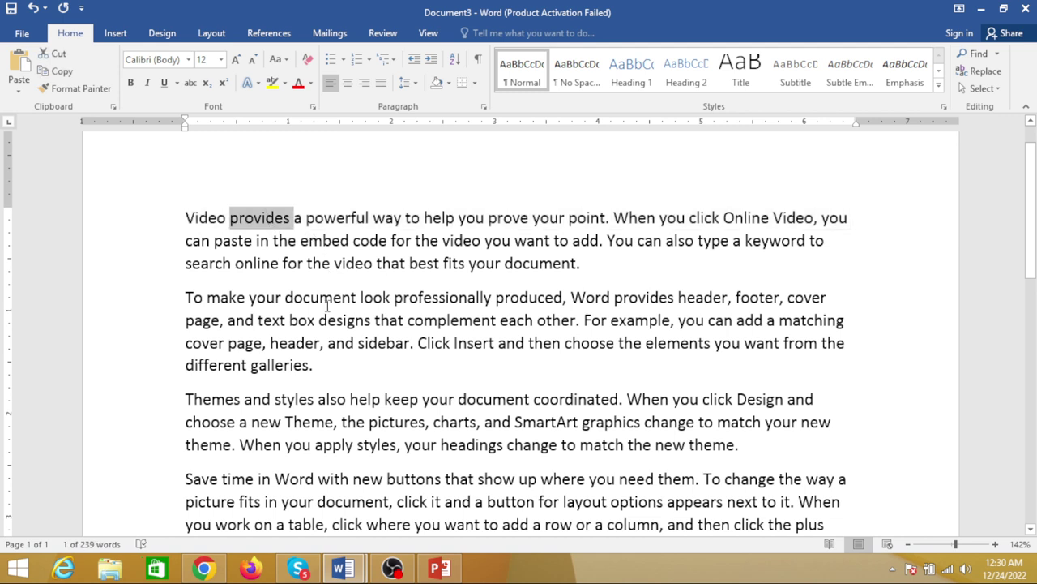
pyautogui.keyDown('ctrl'); pyautogui.doubleClick(381, 348); pyautogui.keyUp('ctrl')
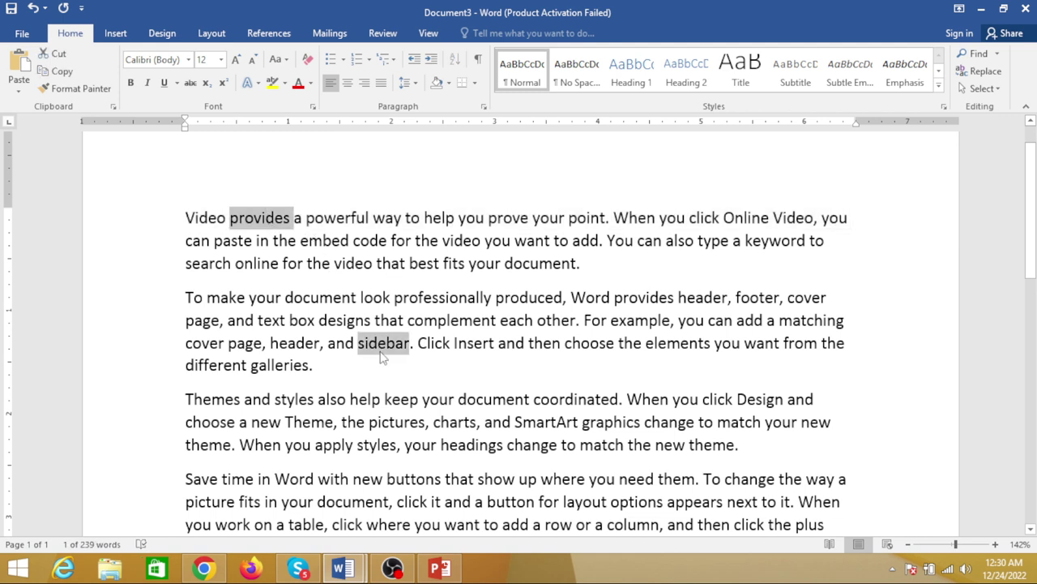
pyautogui.keyDown('ctrl'); pyautogui.doubleClick(582, 398); pyautogui.keyUp('ctrl')
pyautogui.keyDown('ctrl'); pyautogui.doubleClick(642, 298); pyautogui.keyUp('ctrl')
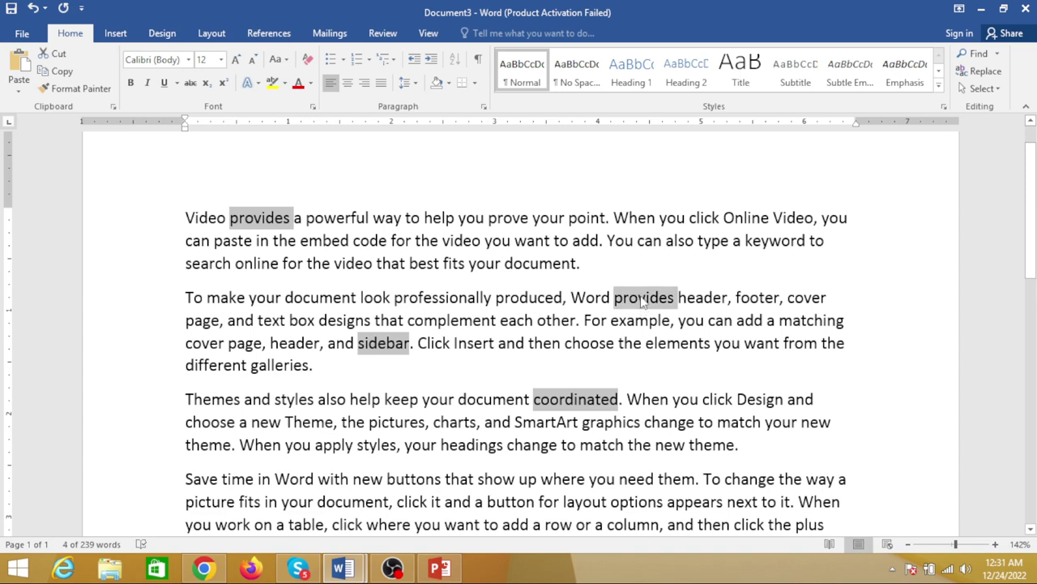
# - Enlarge those words to 16 pt and preview fonts, then undo the size change and select all
pyautogui.click(236, 61)
pyautogui.click(236, 61)
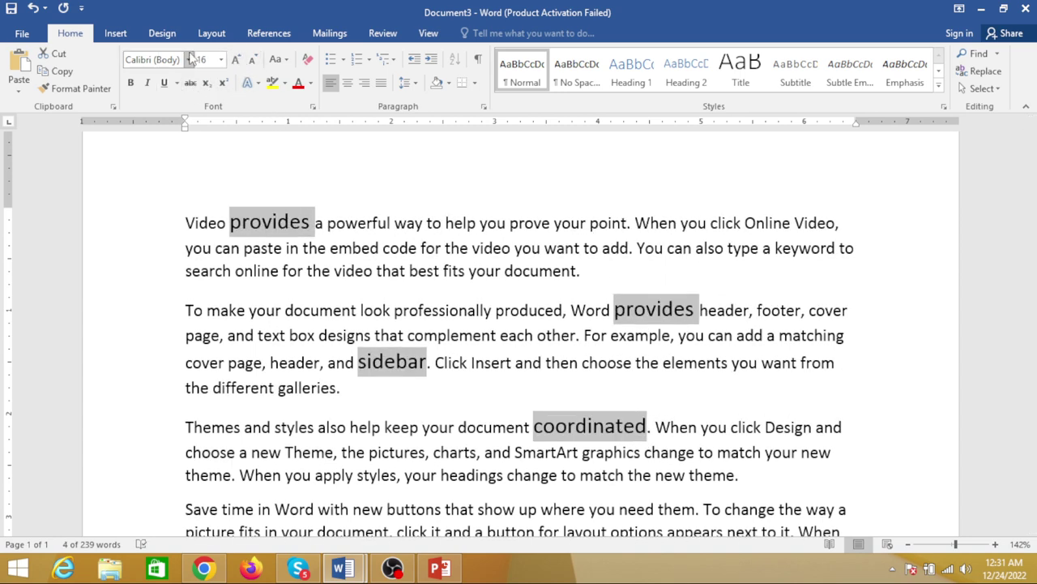
pyautogui.click(190, 60)
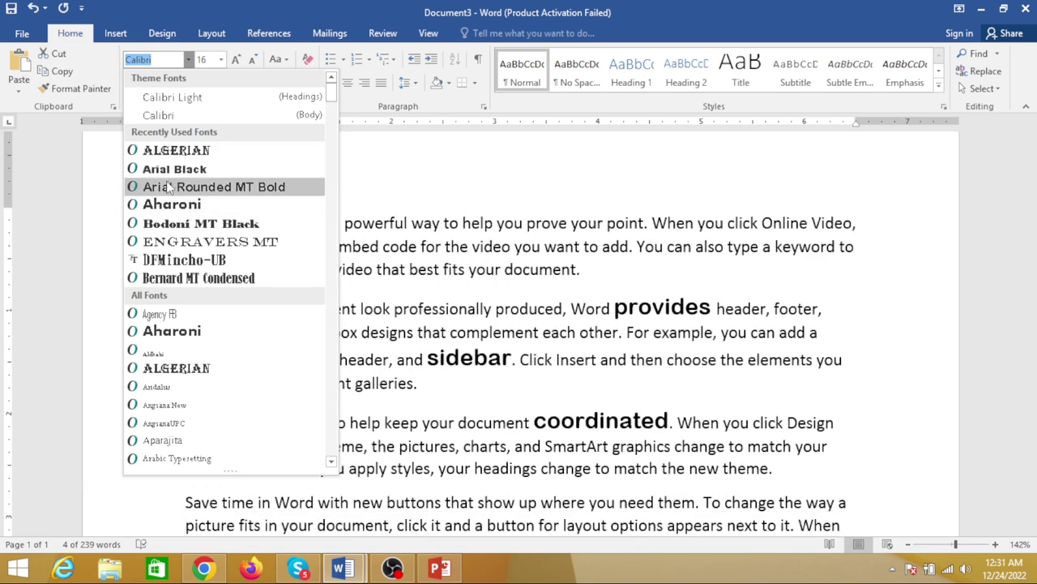
pyautogui.press('Escape')
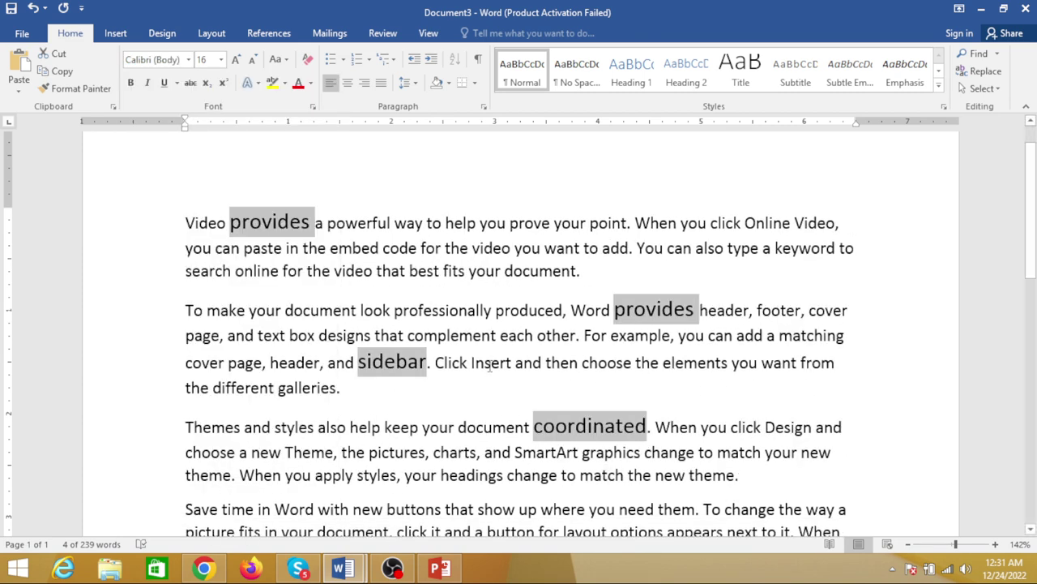
pyautogui.hotkey('ctrl', 'z')
pyautogui.hotkey('ctrl', 'a')
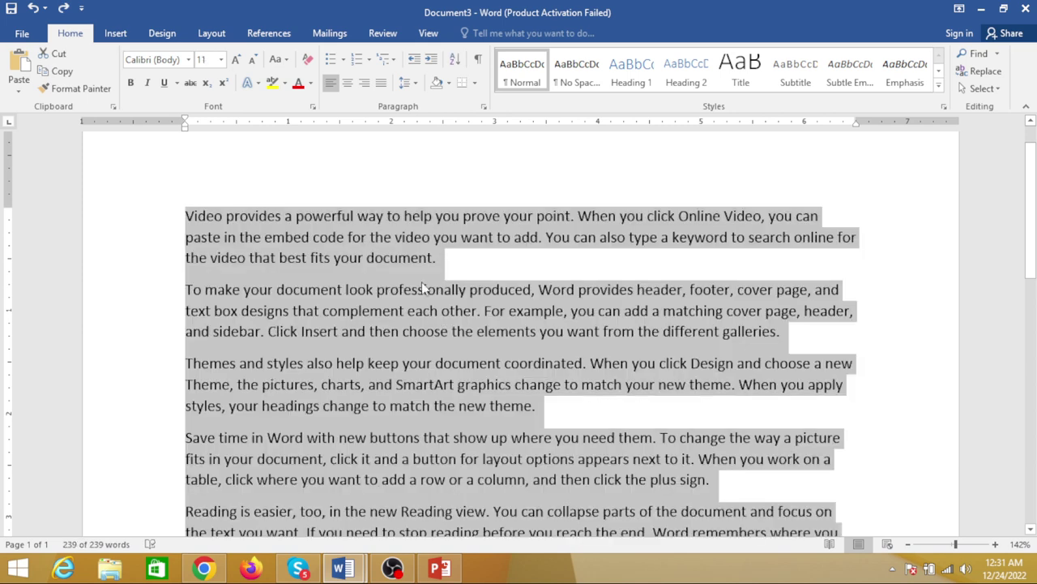
pyautogui.click(131, 84)
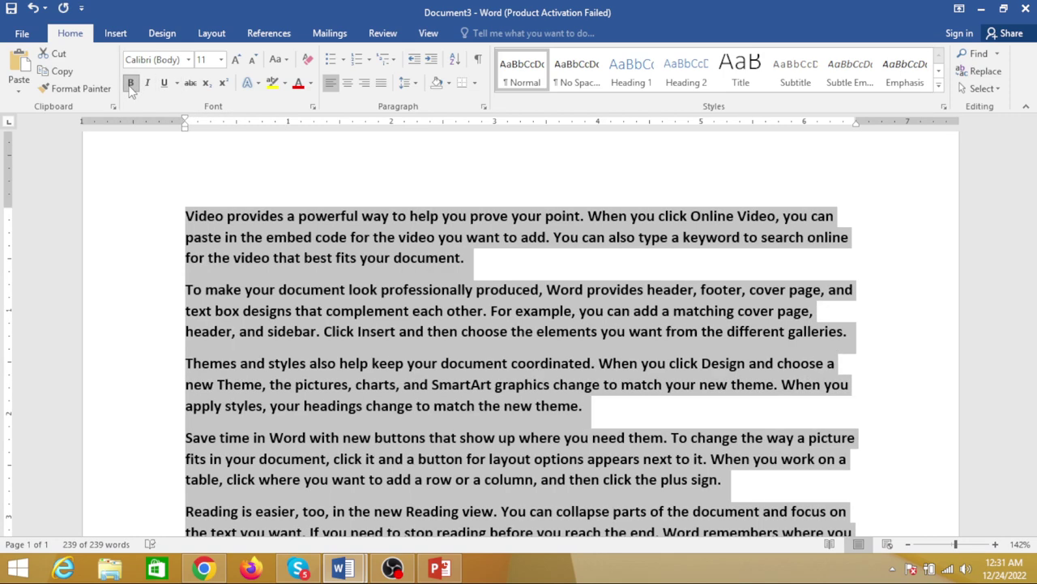
pyautogui.click(132, 84)
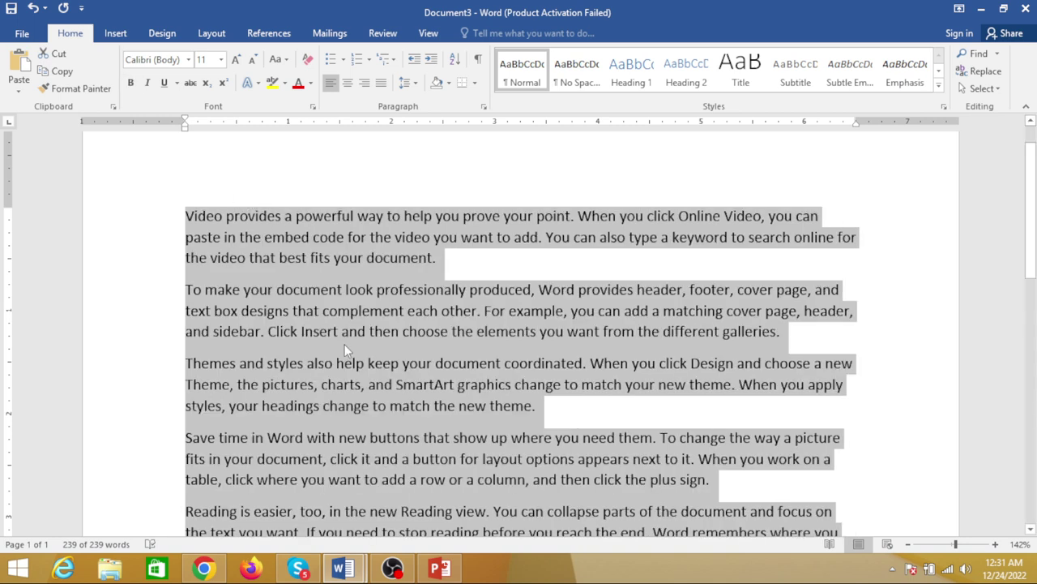
pyautogui.hotkey('ctrl', 'b')
pyautogui.write('b')
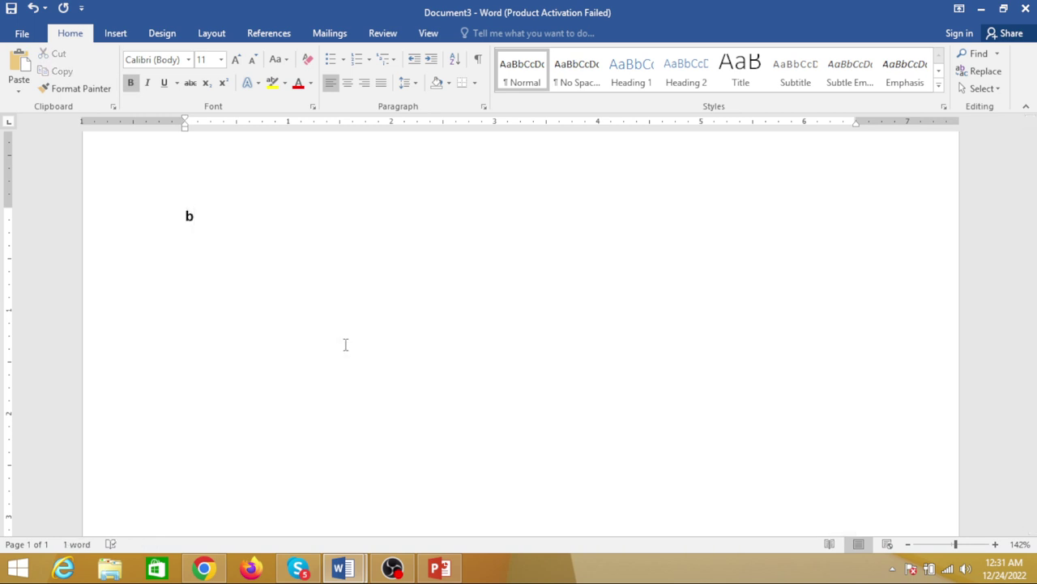
pyautogui.hotkey('ctrl', 'z')
pyautogui.hotkey('ctrl', 'z')
pyautogui.hotkey('ctrl', 'y')
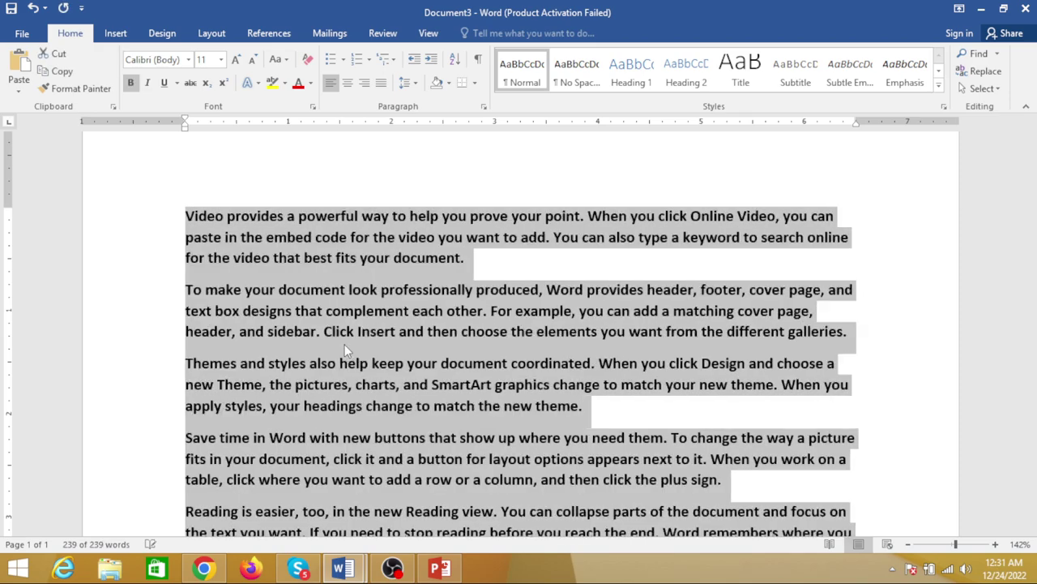
pyautogui.hotkey('ctrl', 'b')
pyautogui.hotkey('ctrl', 'b')
pyautogui.hotkey('ctrl', 'b')
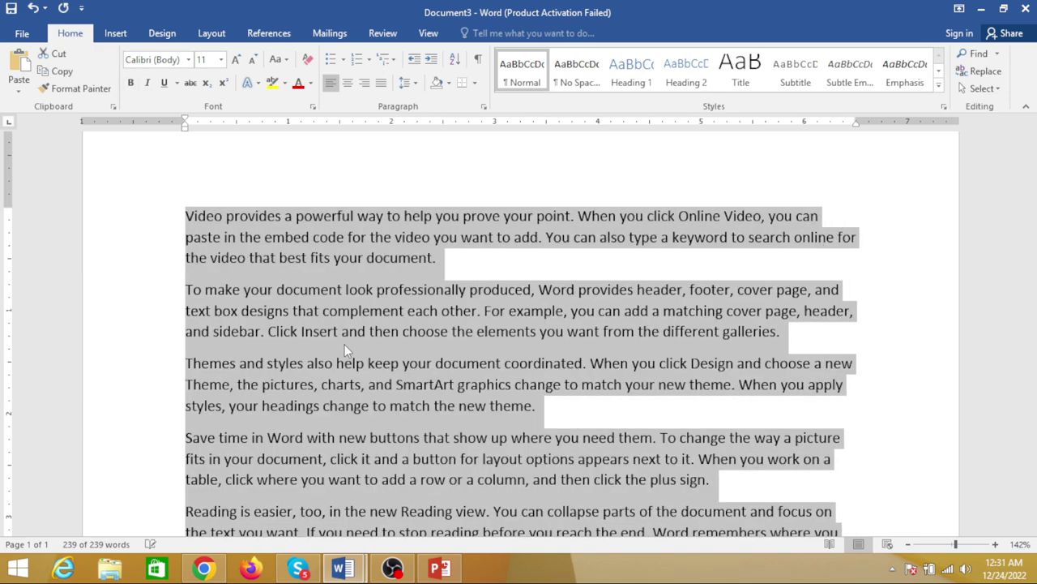
pyautogui.click(147, 84)
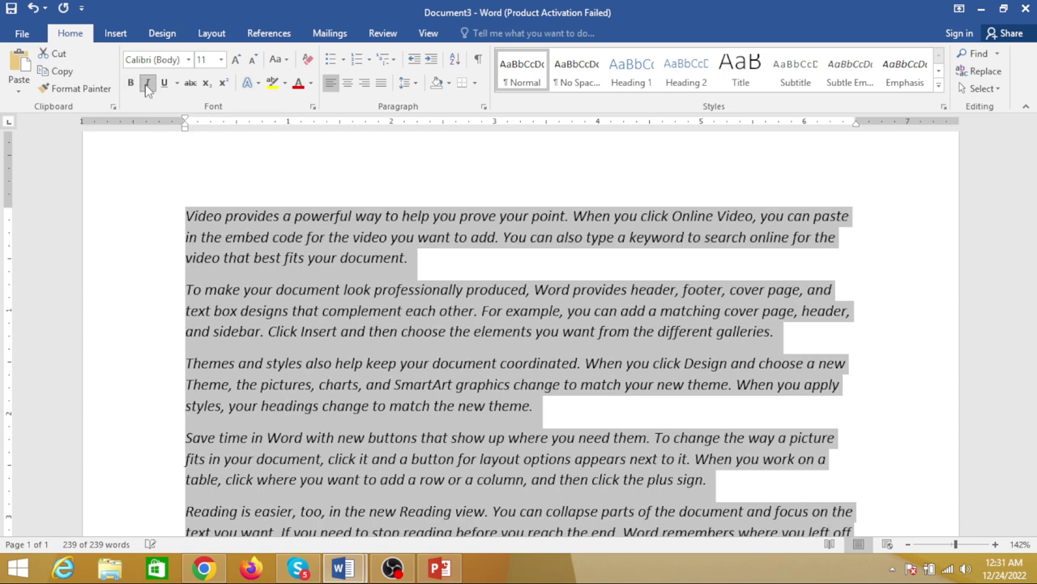
pyautogui.click(147, 85)
pyautogui.click(146, 84)
pyautogui.click(146, 84)
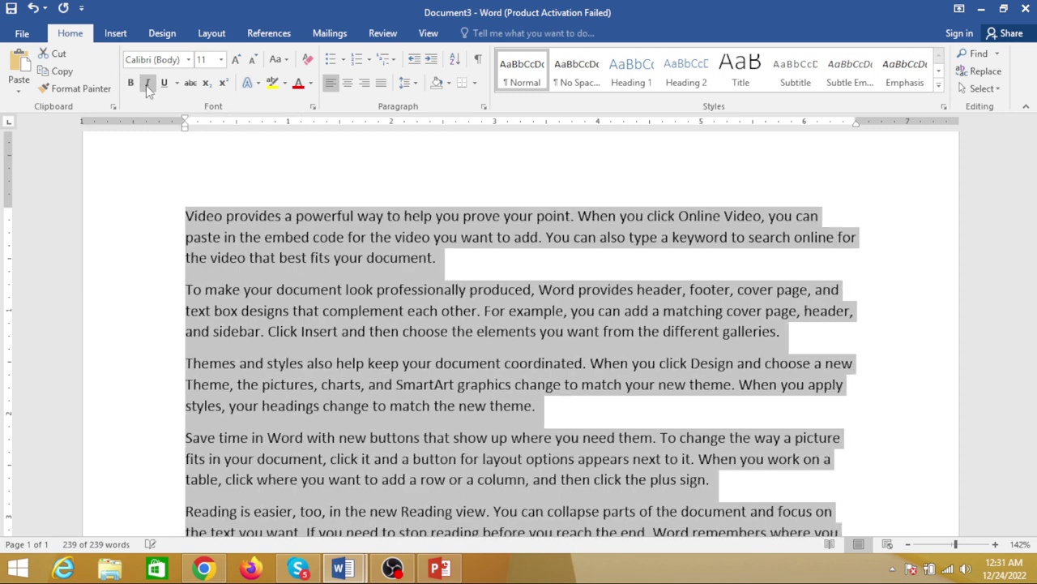
pyautogui.hotkey('ctrl', 'i')
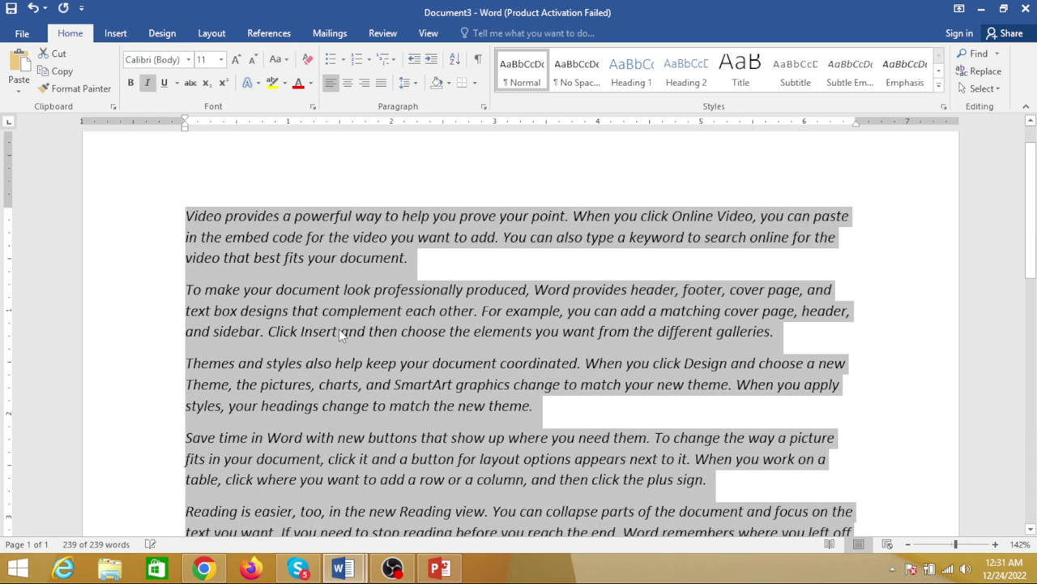
pyautogui.hotkey('ctrl', 'i')
pyautogui.hotkey('ctrl', 'i')
pyautogui.hotkey('ctrl', 'i')
pyautogui.hotkey('ctrl', 'i')
pyautogui.hotkey('ctrl', 'i')
pyautogui.hotkey('ctrl', 'i')
pyautogui.hotkey('ctrl', 'i')
pyautogui.hotkey('ctrl', 'i')
pyautogui.hotkey('ctrl', 'i')
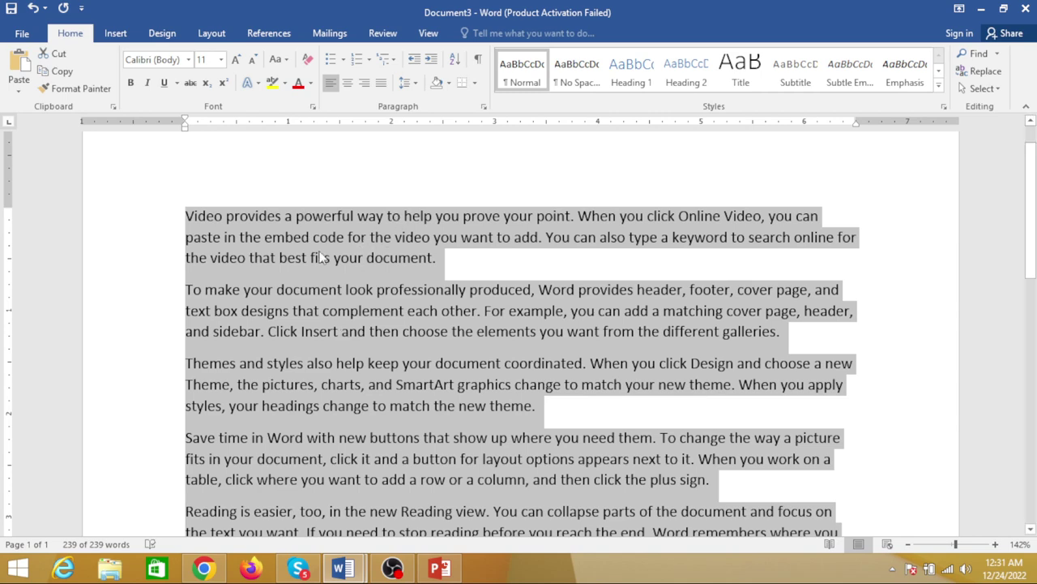
pyautogui.click(290, 287)
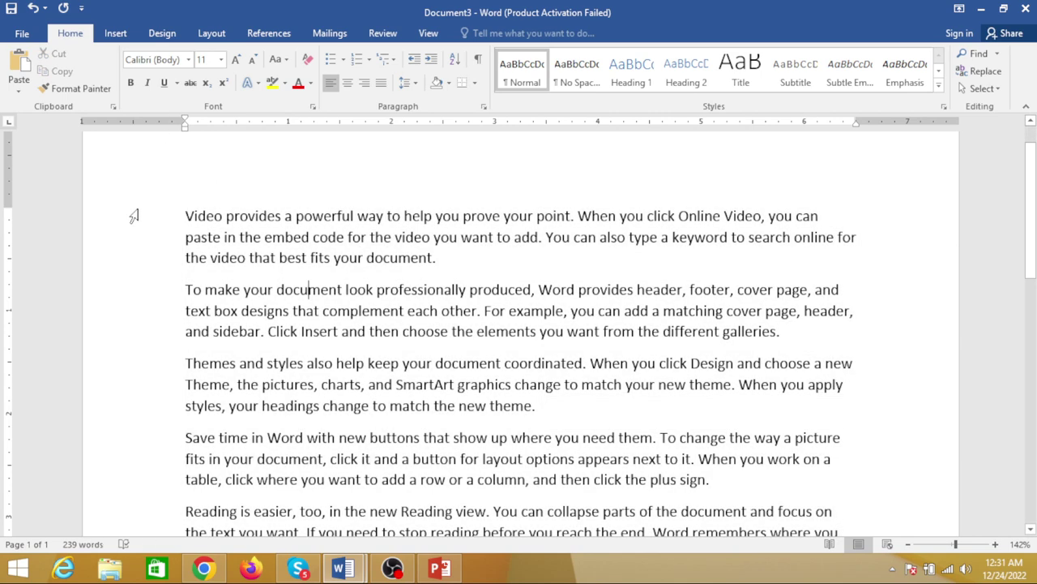
pyautogui.keyDown('ctrl'); pyautogui.scroll(1, 264, 267); pyautogui.keyUp('ctrl')
pyautogui.keyDown('ctrl'); pyautogui.scroll(1, 266, 269); pyautogui.keyUp('ctrl')
pyautogui.keyDown('ctrl'); pyautogui.scroll(1, 271, 271); pyautogui.keyUp('ctrl')
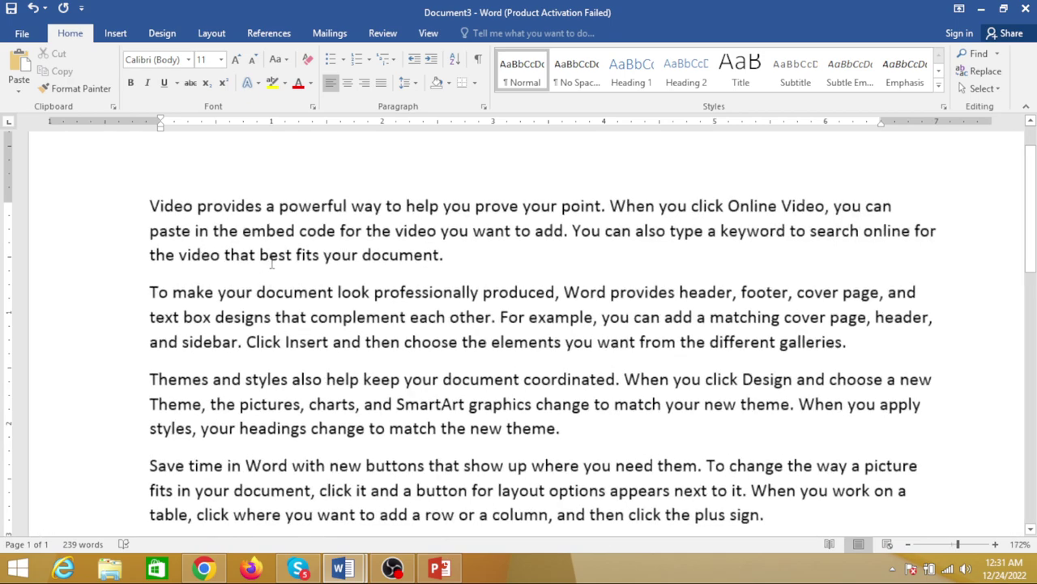
pyautogui.keyDown('ctrl'); pyautogui.scroll(1, 275, 274); pyautogui.keyUp('ctrl')
pyautogui.keyDown('ctrl'); pyautogui.scroll(1, 724, 410); pyautogui.keyUp('ctrl')
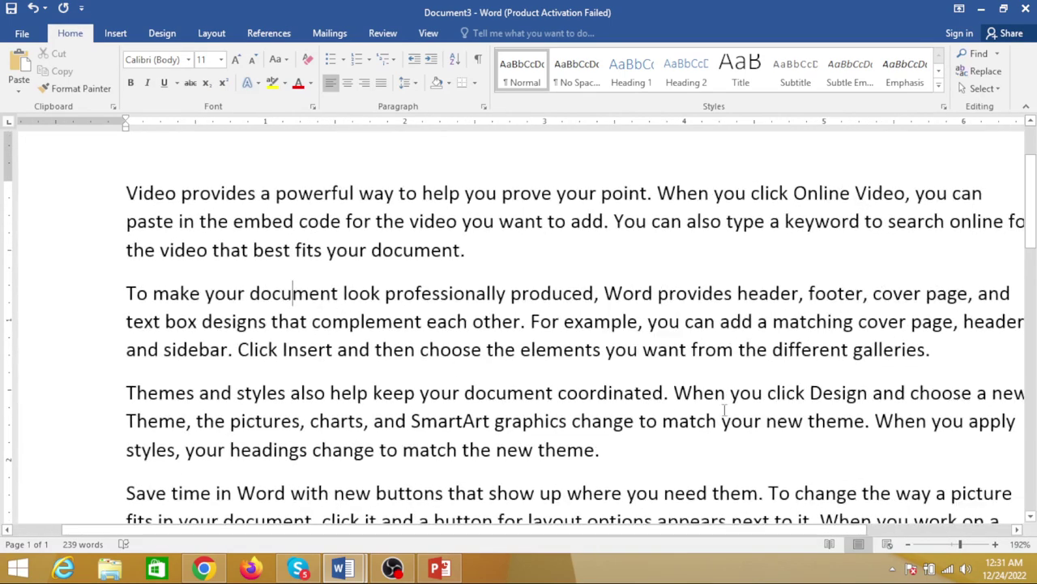
pyautogui.keyDown('ctrl'); pyautogui.scroll(1, 369, 292); pyautogui.keyUp('ctrl')
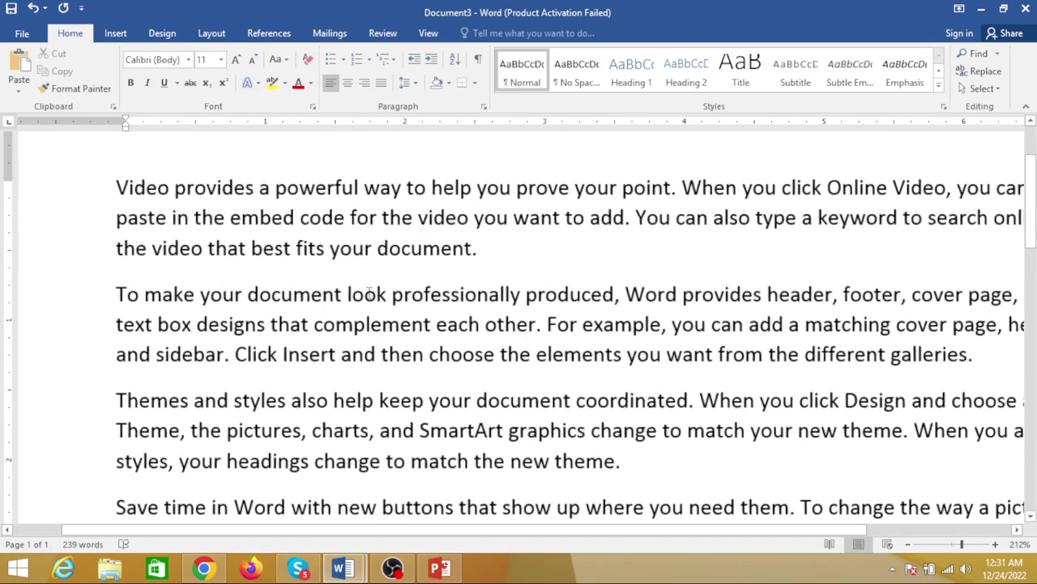
pyautogui.keyDown('ctrl'); pyautogui.scroll(-5, 366, 292); pyautogui.keyUp('ctrl')
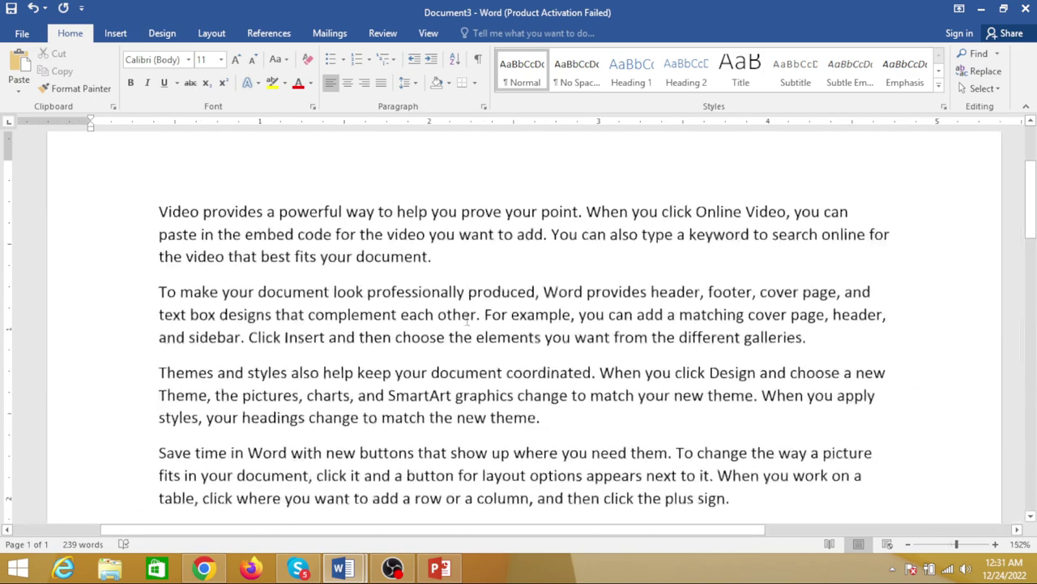
pyautogui.click(995, 544)
pyautogui.click(995, 544)
pyautogui.click(909, 544)
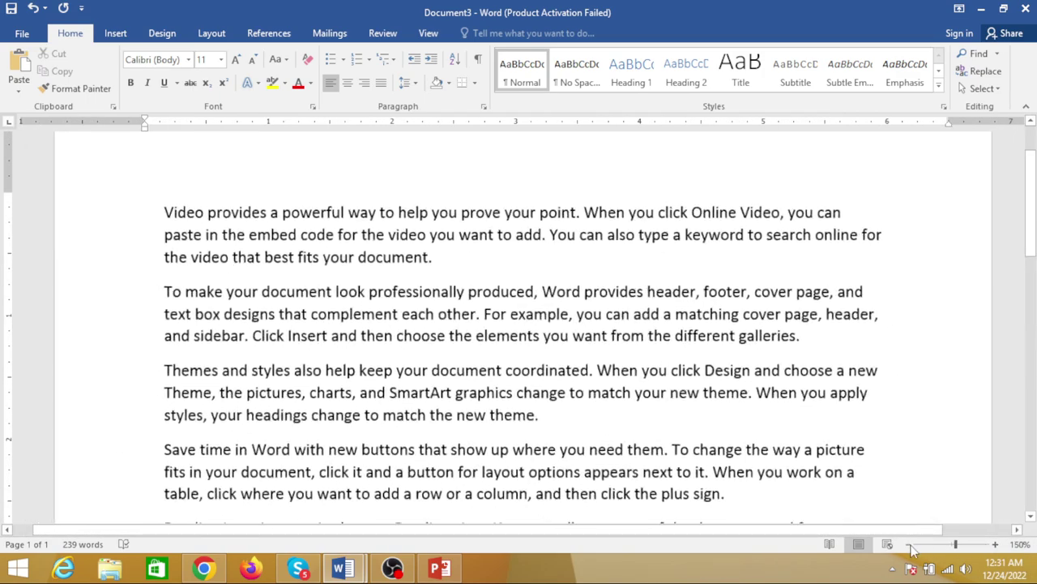
pyautogui.click(909, 544)
pyautogui.click(909, 544)
pyautogui.click(909, 544)
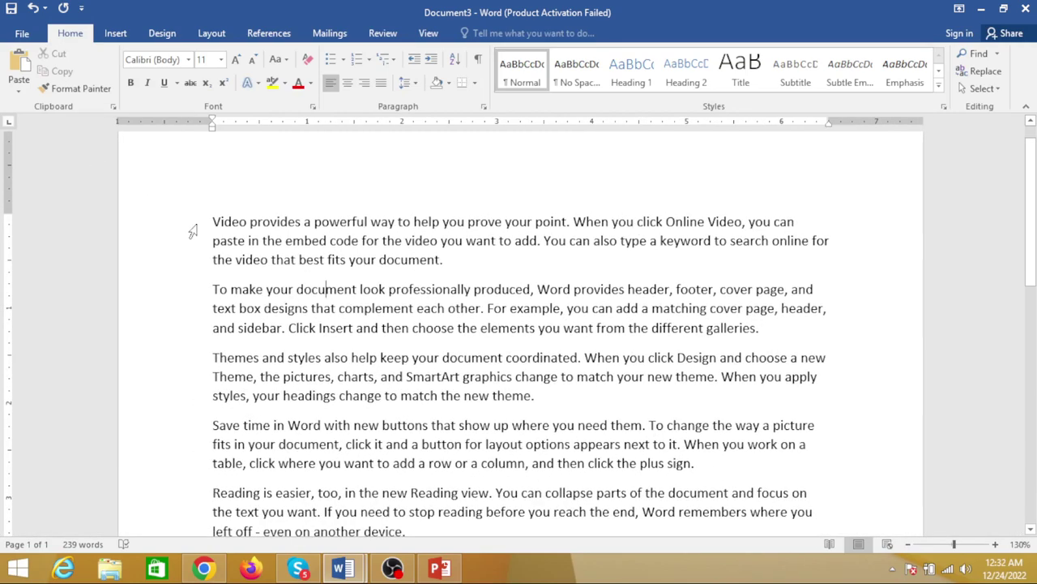
pyautogui.moveTo(187, 219); pyautogui.dragTo(284, 290)
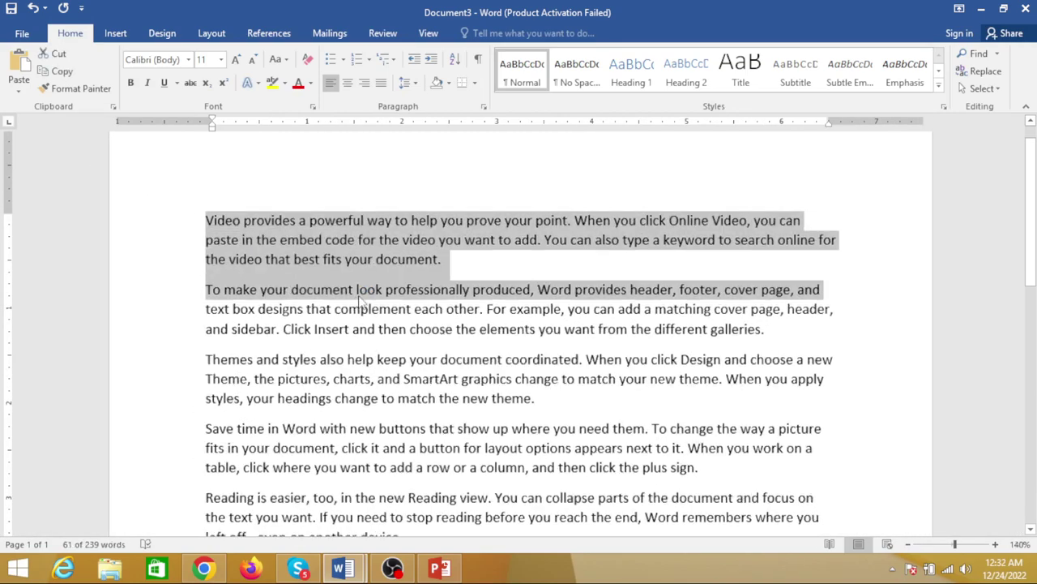
pyautogui.keyDown('ctrl'); pyautogui.scroll(2, 283, 289); pyautogui.keyUp('ctrl')
pyautogui.keyDown('ctrl'); pyautogui.scroll(3, 286, 257); pyautogui.keyUp('ctrl')
pyautogui.scroll(2, 159, 230)
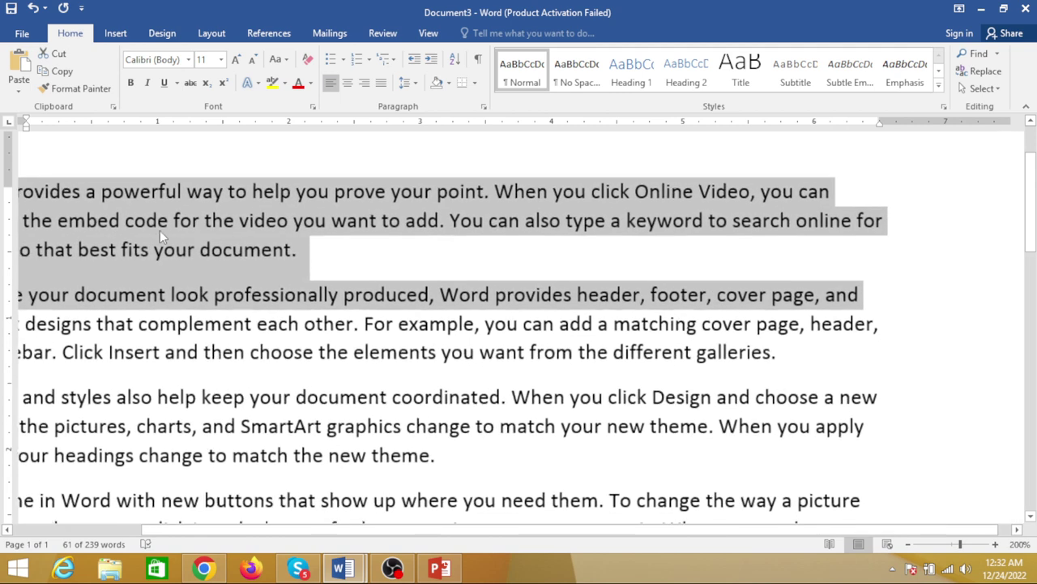
pyautogui.click(166, 83)
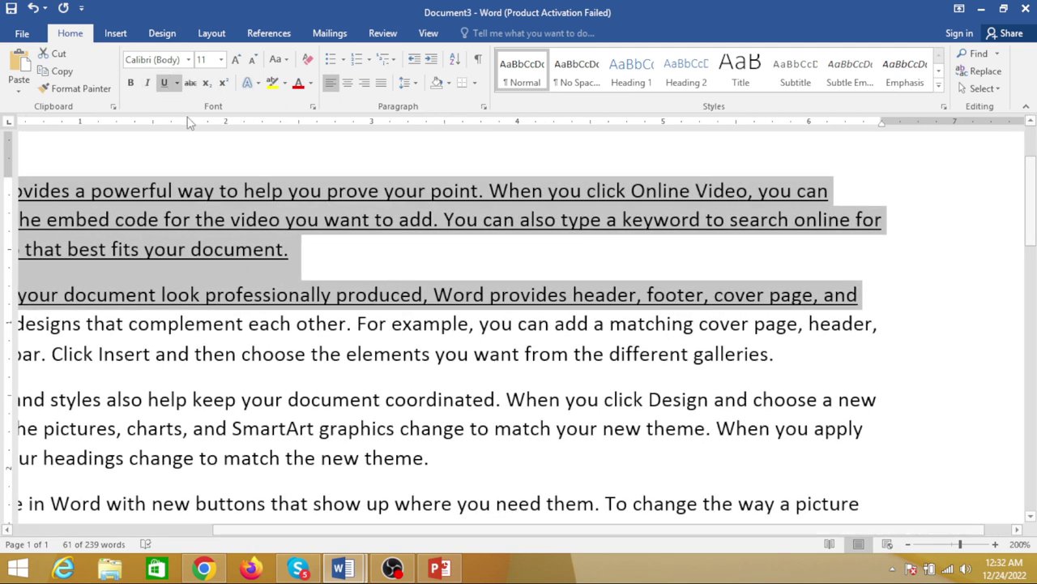
pyautogui.click(177, 83)
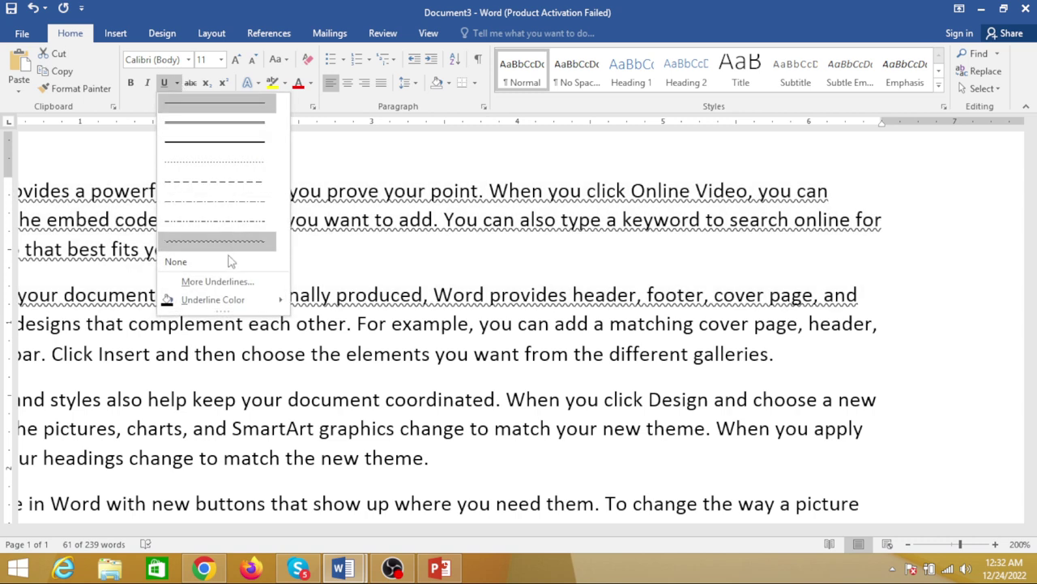
pyautogui.moveTo(212, 299)
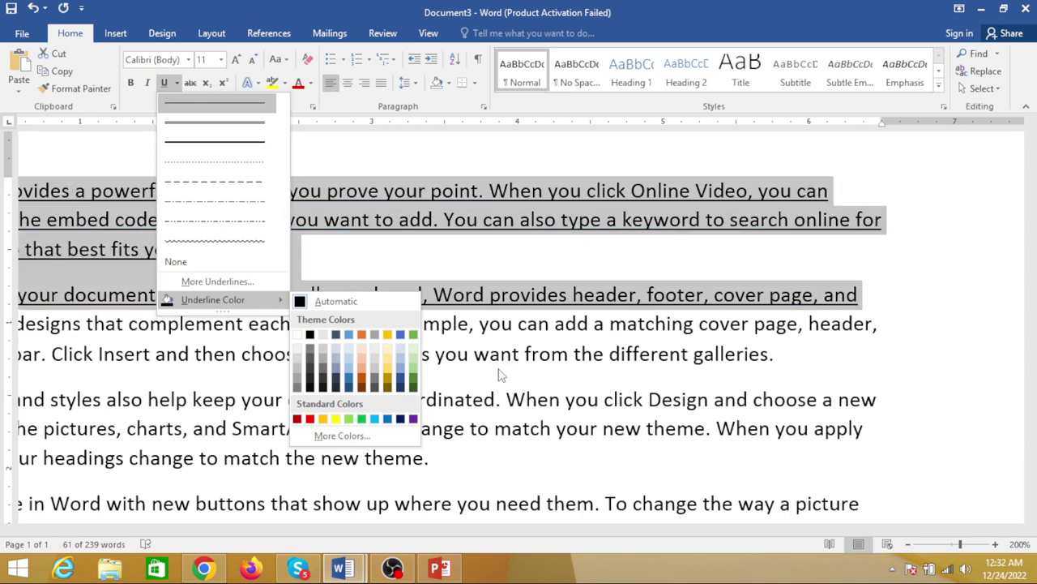
pyautogui.click(442, 349)
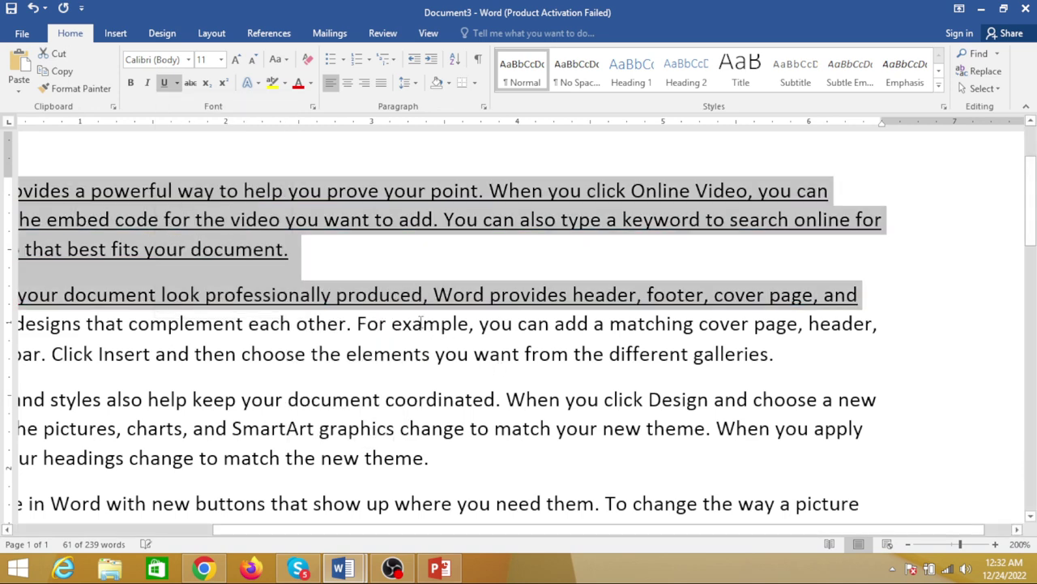
pyautogui.hotkey('ctrl', 'u')
pyautogui.hotkey('ctrl', 'u')
pyautogui.hotkey('ctrl', 'u')
pyautogui.hotkey('ctrl', 'u')
pyautogui.hotkey('ctrl', 'u')
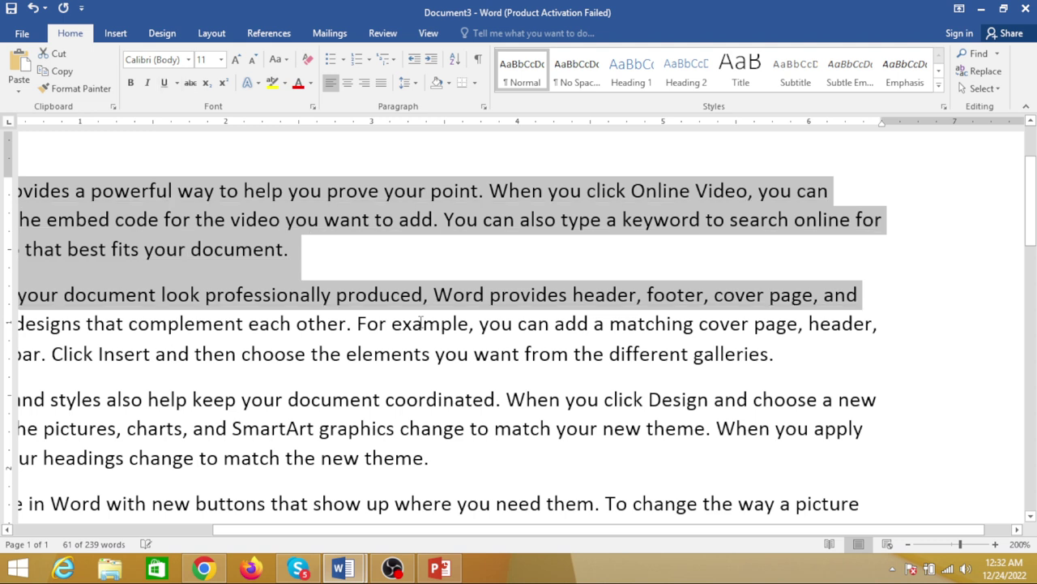
pyautogui.hotkey('ctrl', 'u')
pyautogui.hotkey('ctrl', 'u')
pyautogui.click(189, 83)
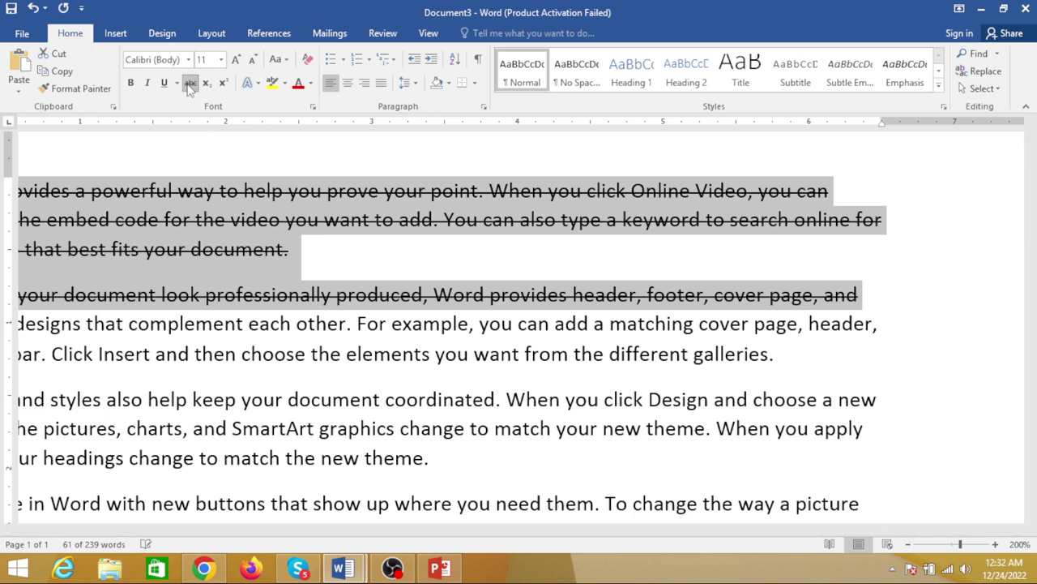
pyautogui.click(189, 84)
pyautogui.click(189, 83)
pyautogui.click(189, 83)
pyautogui.click(189, 83)
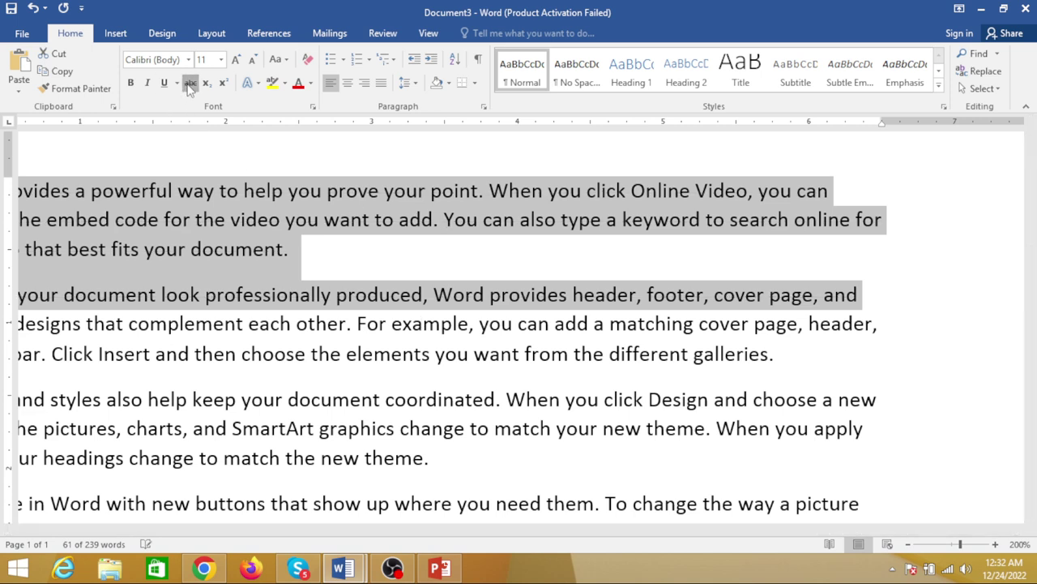
pyautogui.click(189, 83)
# - Replace all the document text with two lines, X2 and Y3
pyautogui.click(347, 250)
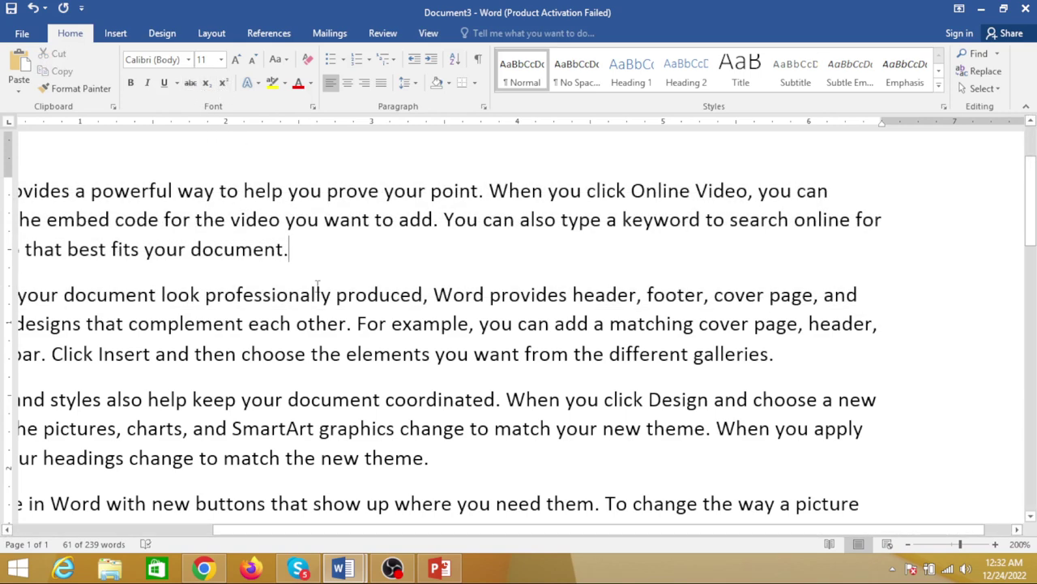
pyautogui.hotkey('ctrl', 'a')
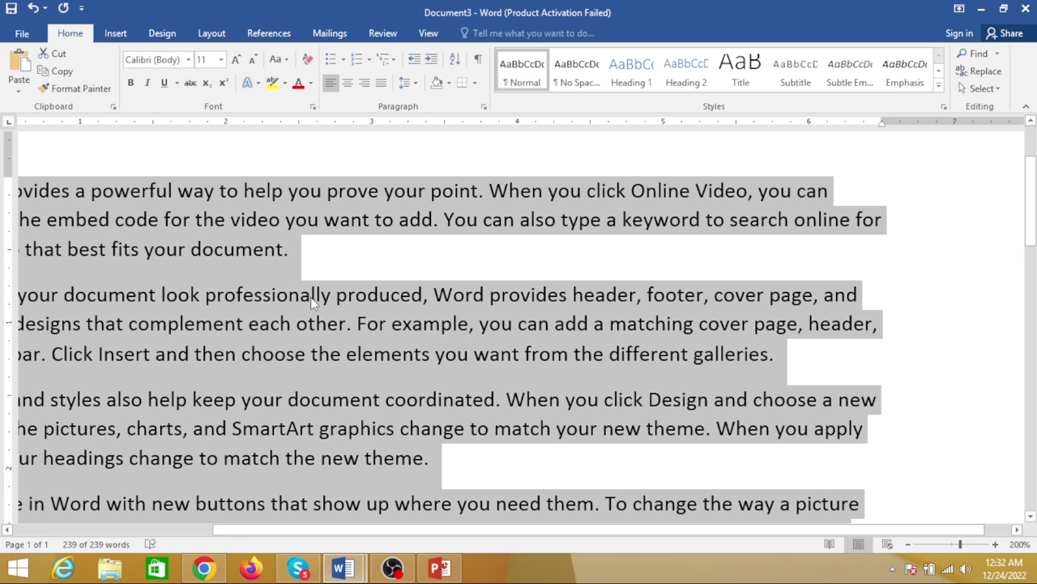
pyautogui.write('X')
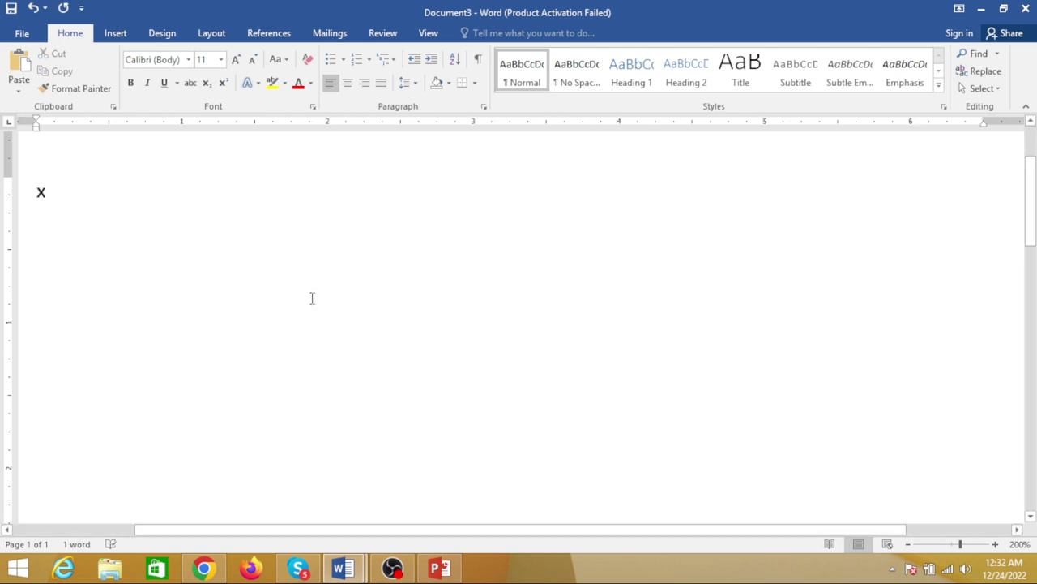
pyautogui.write('2')
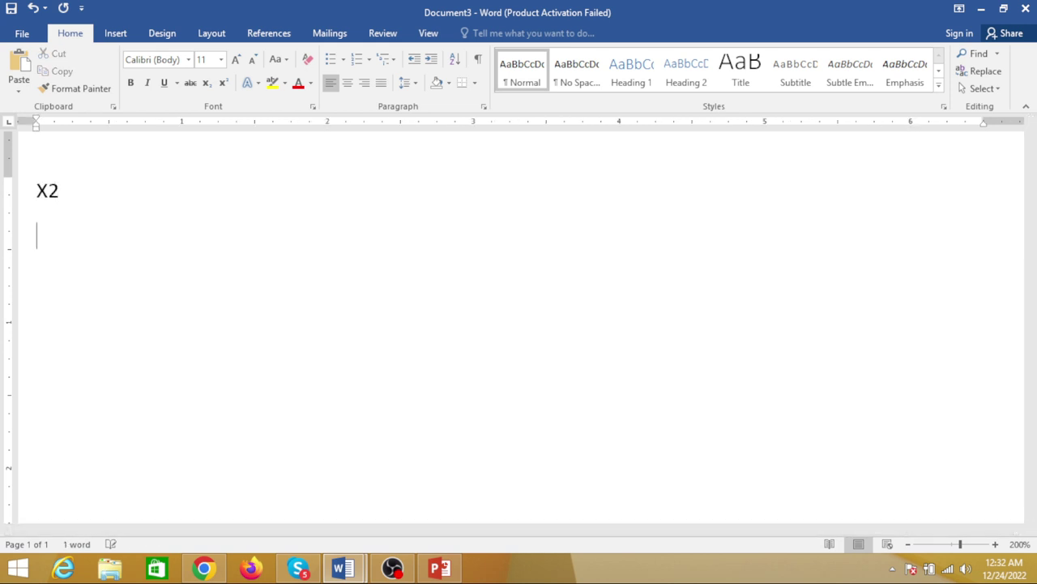
pyautogui.press('Return')
pyautogui.write('y')
pyautogui.press('BackSpace')
pyautogui.write('Y3')
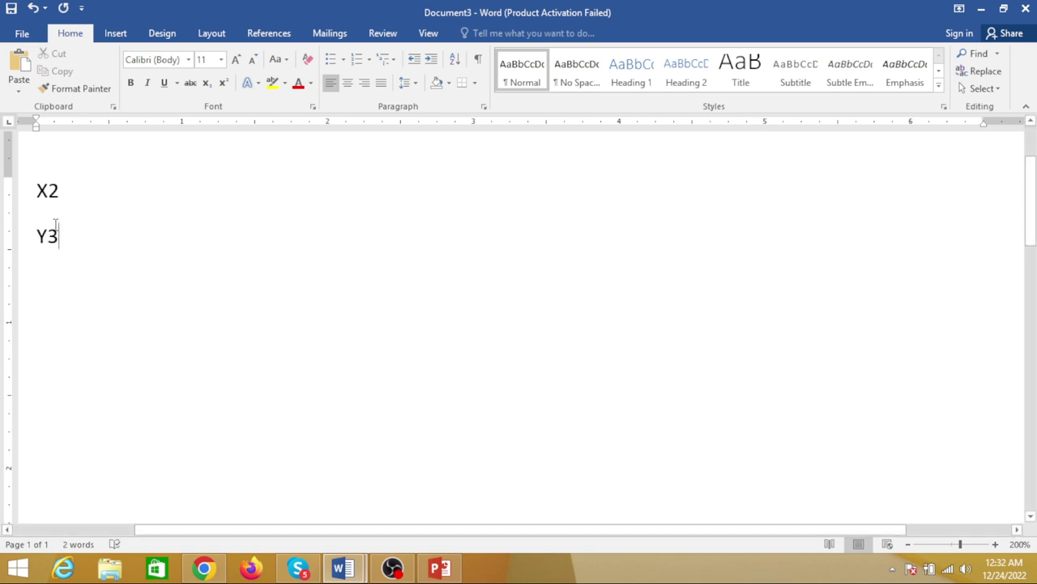
# - Make the 2 in X2 superscript and toggle the 3 in Y3 between subscript and superscript
pyautogui.moveTo(56, 195); pyautogui.dragTo(47, 195)
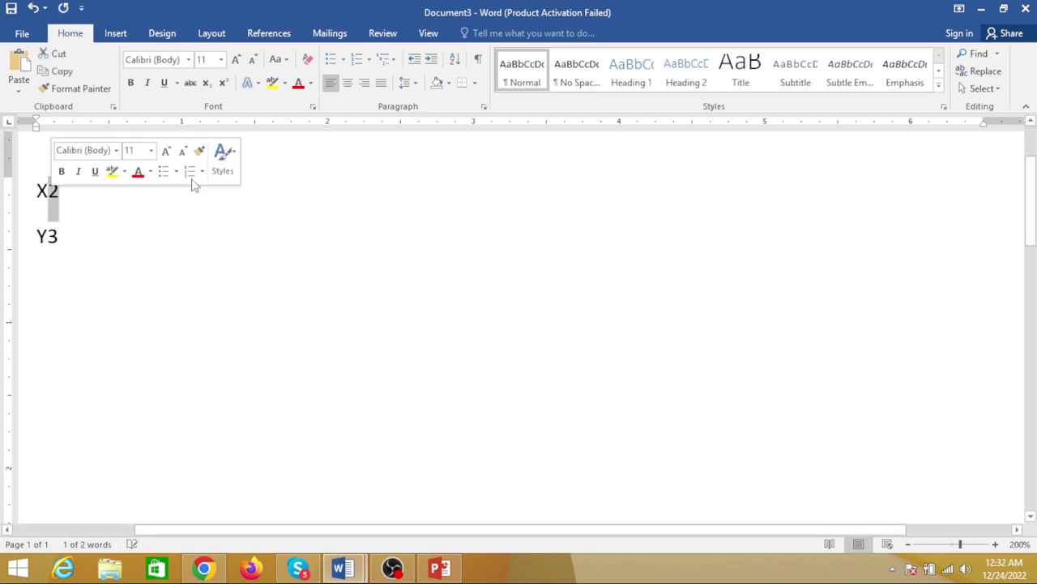
pyautogui.click(222, 83)
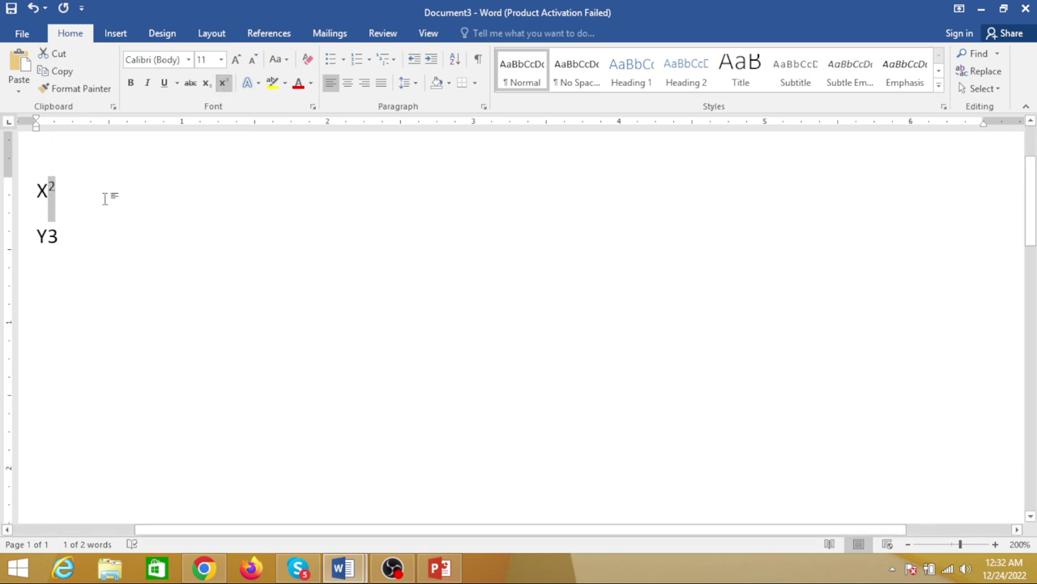
pyautogui.moveTo(65, 234); pyautogui.dragTo(47, 235)
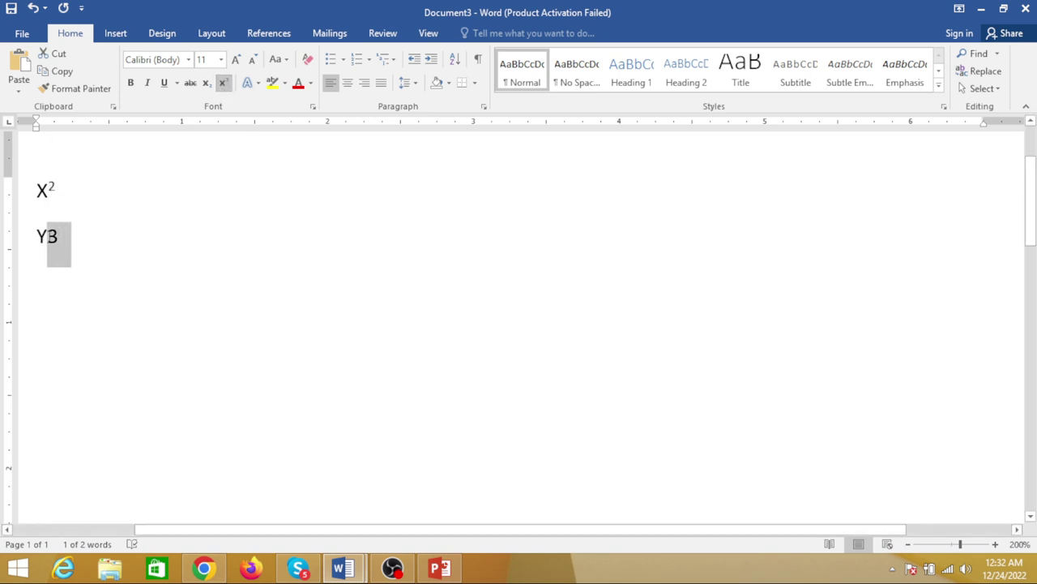
pyautogui.click(206, 83)
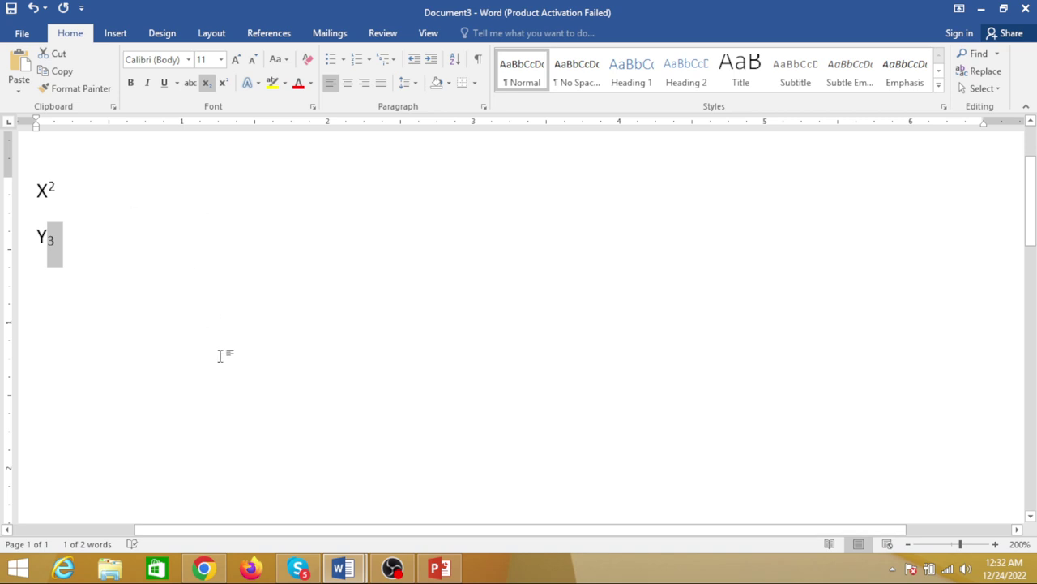
pyautogui.hotkey('ctrl', 'shift', '+')
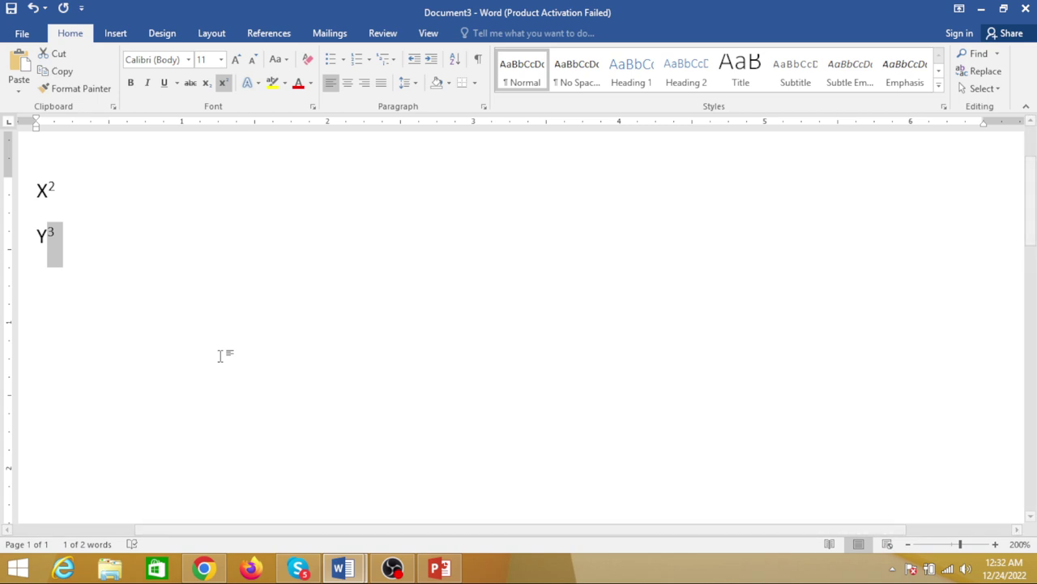
pyautogui.hotkey('ctrl', '=')
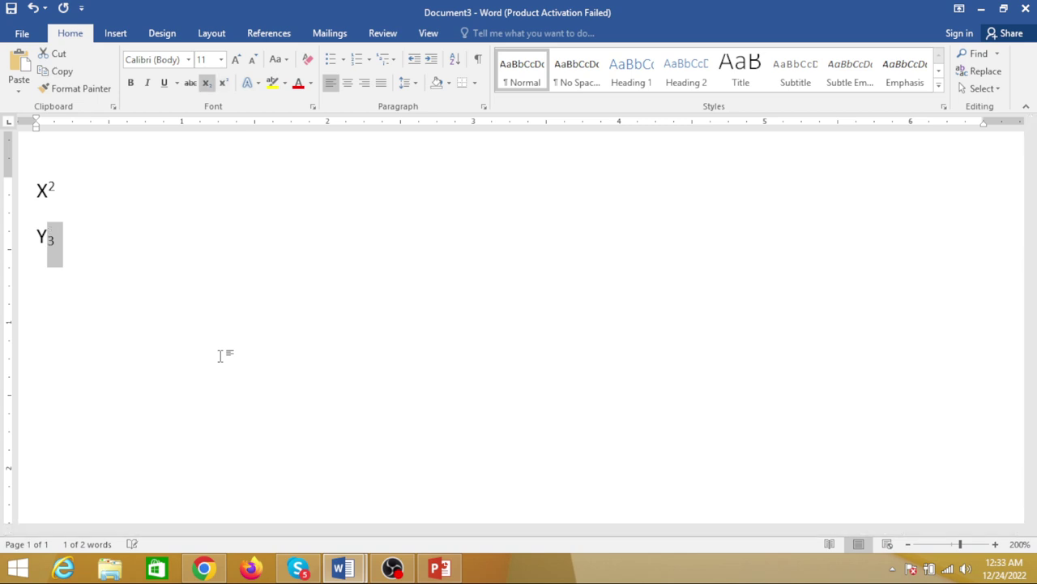
pyautogui.hotkey('ctrl', 'shift', '+')
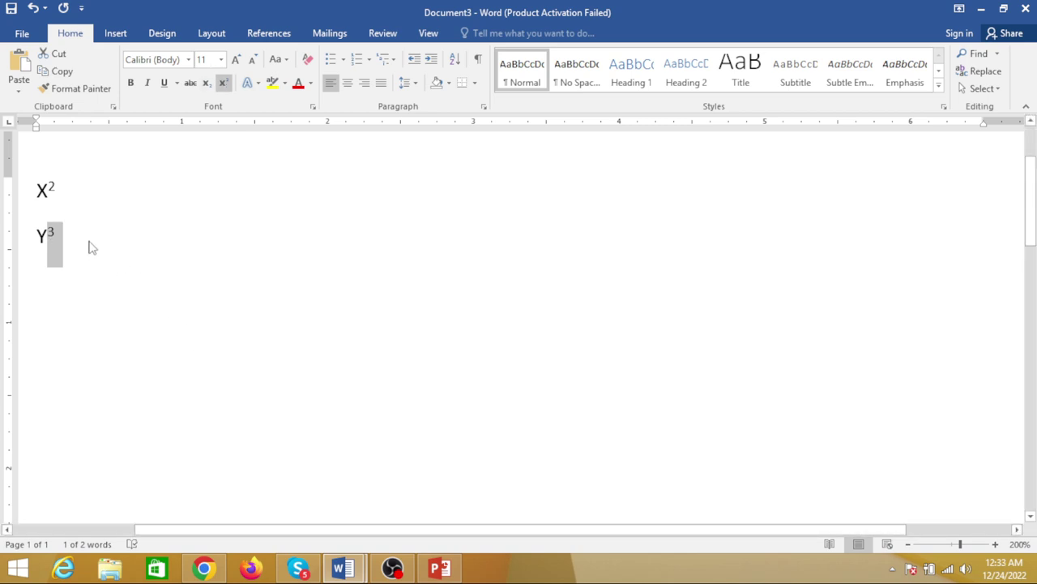
# - Toggle the 2 to subscript and back to normal, delete both lines, then undo back to X2
pyautogui.moveTo(56, 186); pyautogui.dragTo(49, 188)
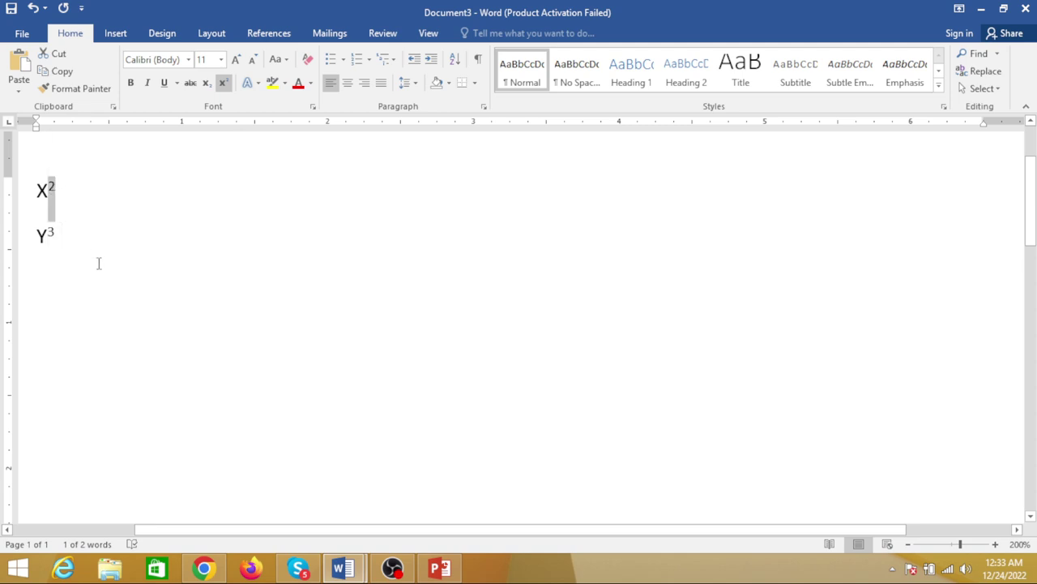
pyautogui.hotkey('ctrl', '=')
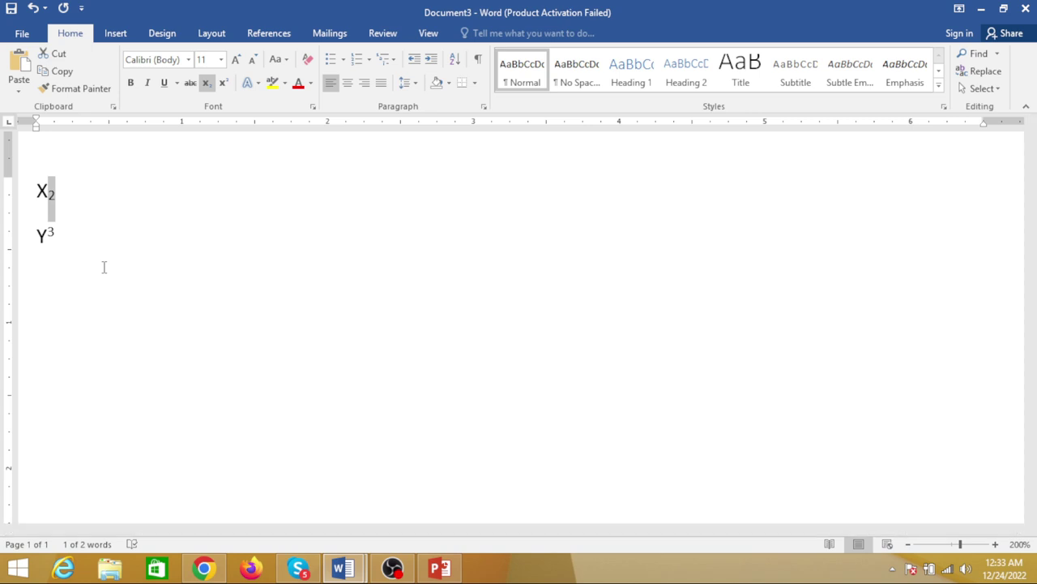
pyautogui.hotkey('ctrl', '=')
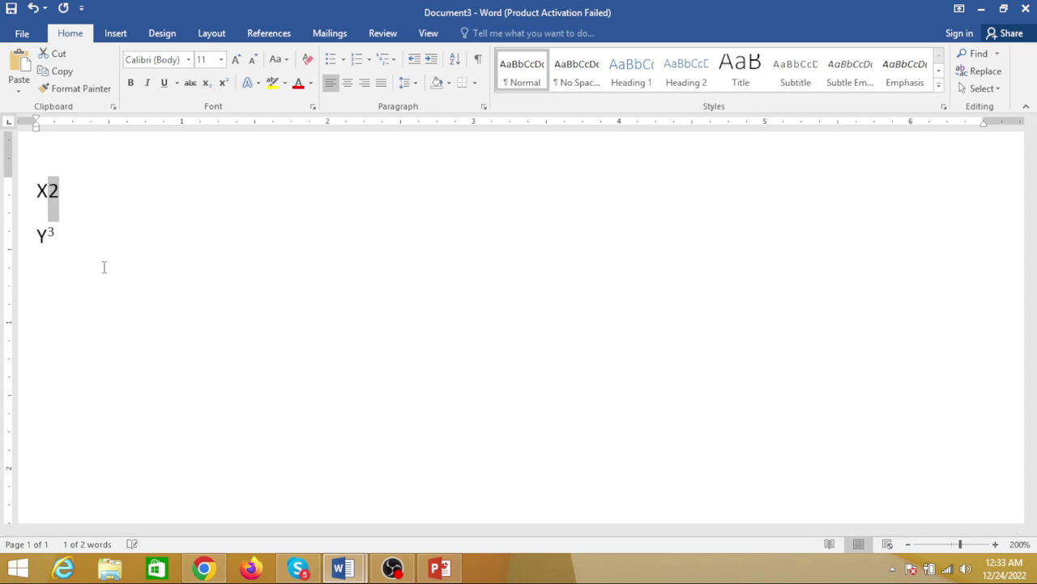
pyautogui.moveTo(39, 189); pyautogui.dragTo(84, 243)
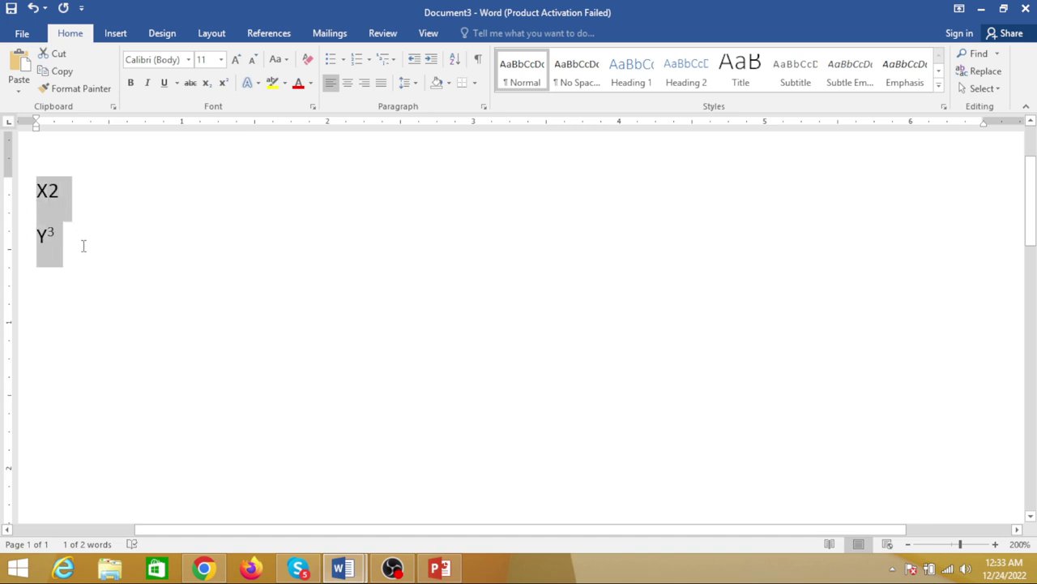
pyautogui.press('Delete')
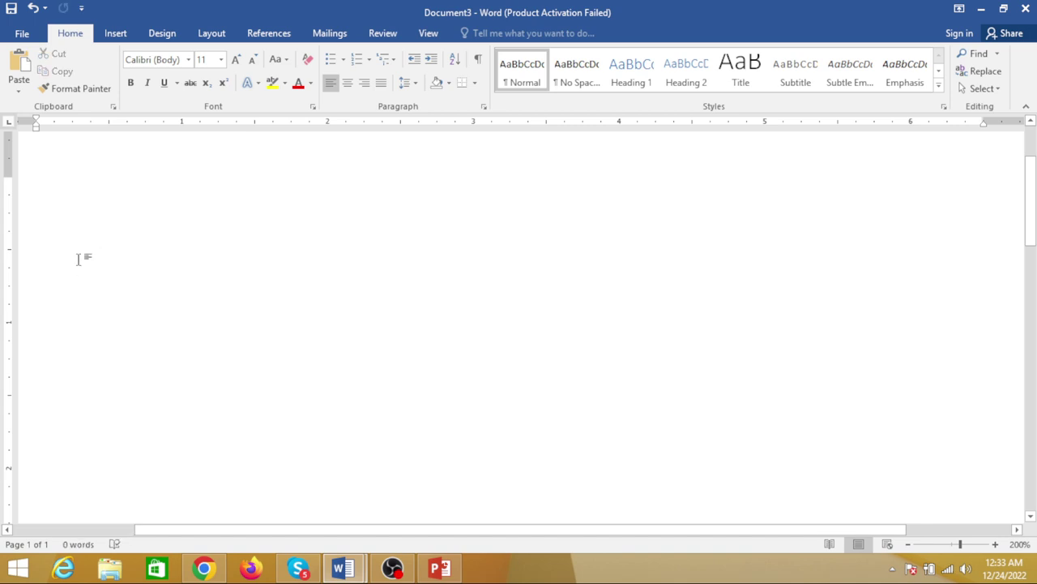
pyautogui.hotkey('ctrl', 'z')
pyautogui.hotkey('ctrl', 'z')
pyautogui.hotkey('ctrl', 'z')
pyautogui.hotkey('ctrl', 'z')
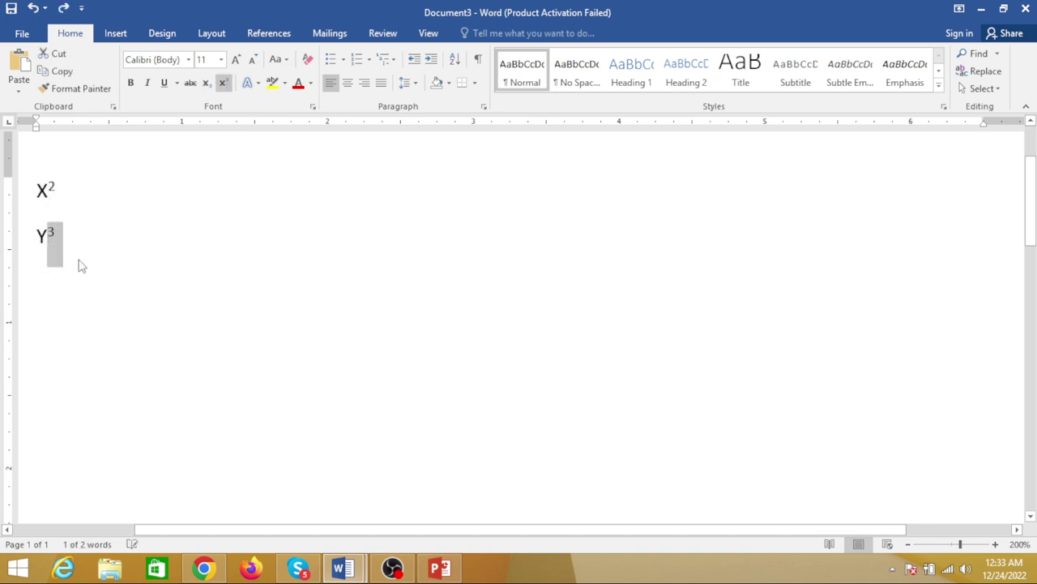
pyautogui.hotkey('ctrl', 'z')
pyautogui.hotkey('ctrl', 'z')
pyautogui.hotkey('ctrl', 'z')
pyautogui.hotkey('ctrl', 'z')
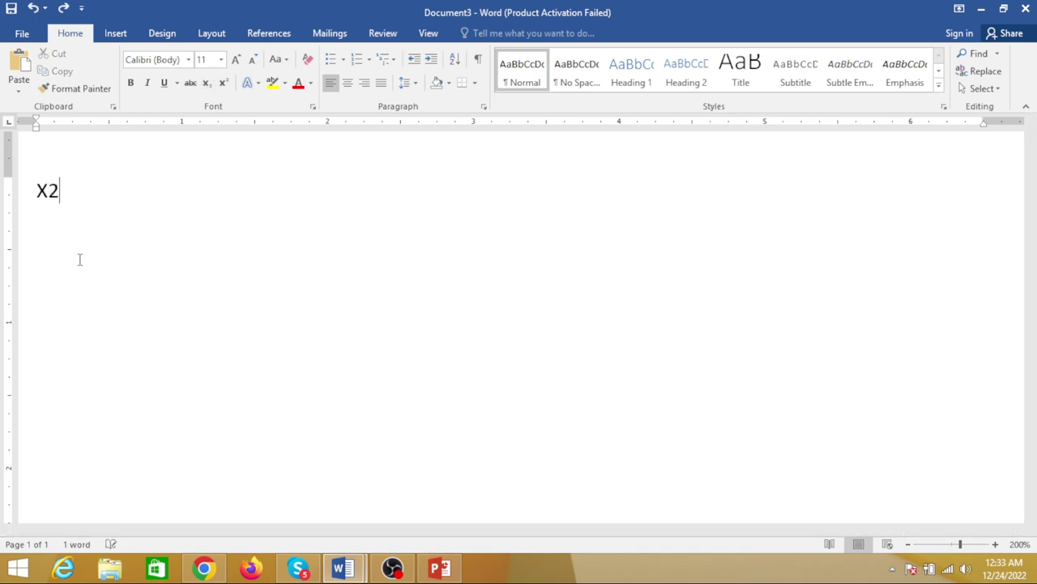
pyautogui.hotkey('ctrl', 'z')
pyautogui.hotkey('ctrl', 'z')
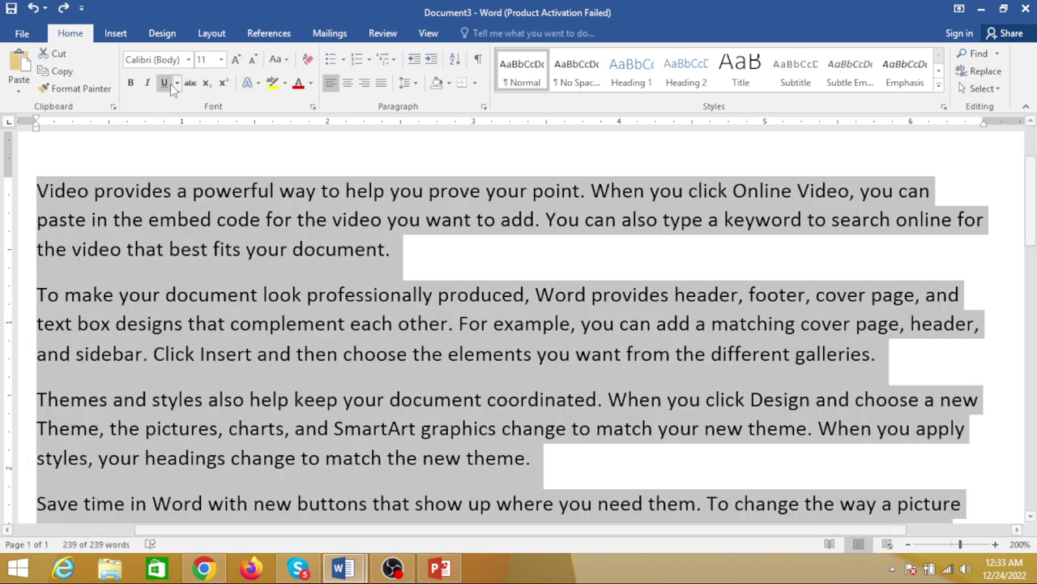
# - Preview text effects, then set the paragraphs' font colour to light green via More Colors
pyautogui.click(257, 85)
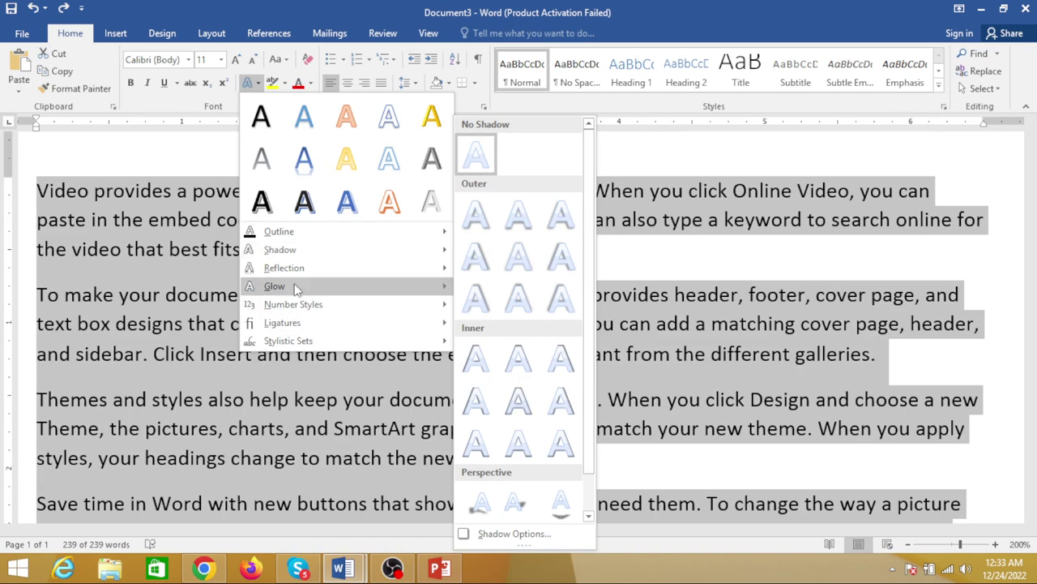
pyautogui.moveTo(282, 323)
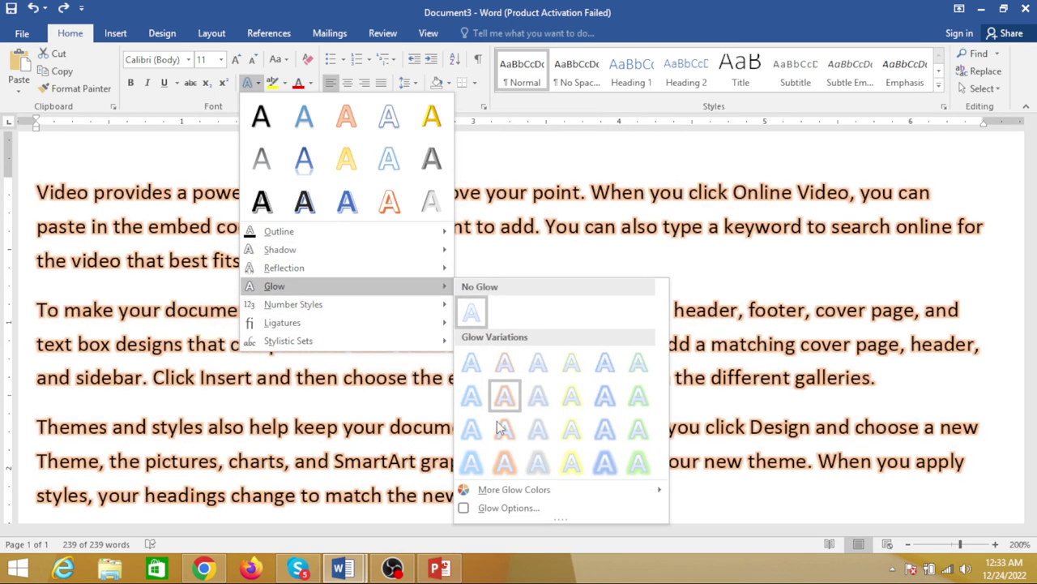
pyautogui.moveTo(293, 304)
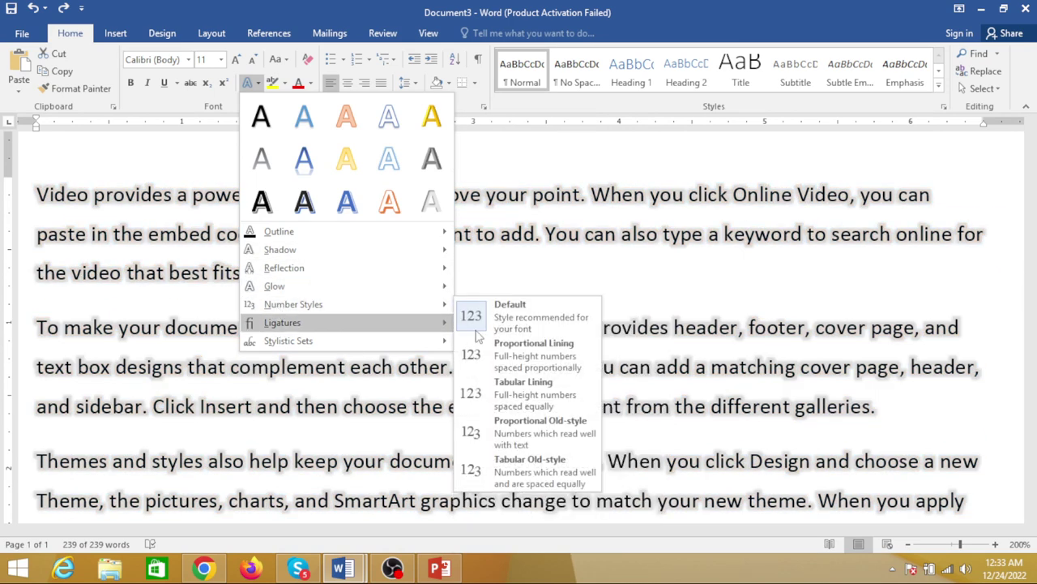
pyautogui.click(686, 300)
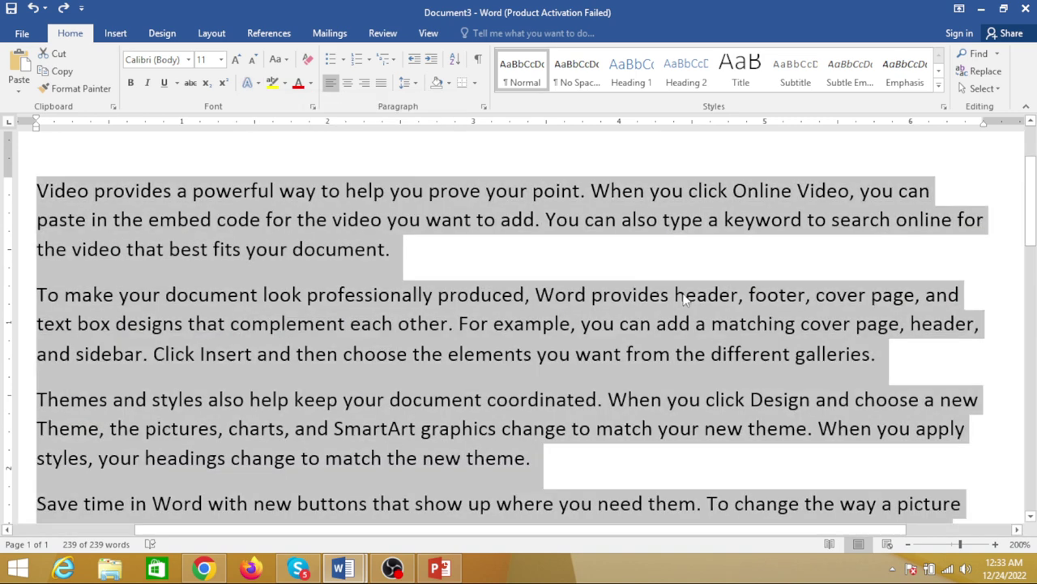
pyautogui.click(311, 82)
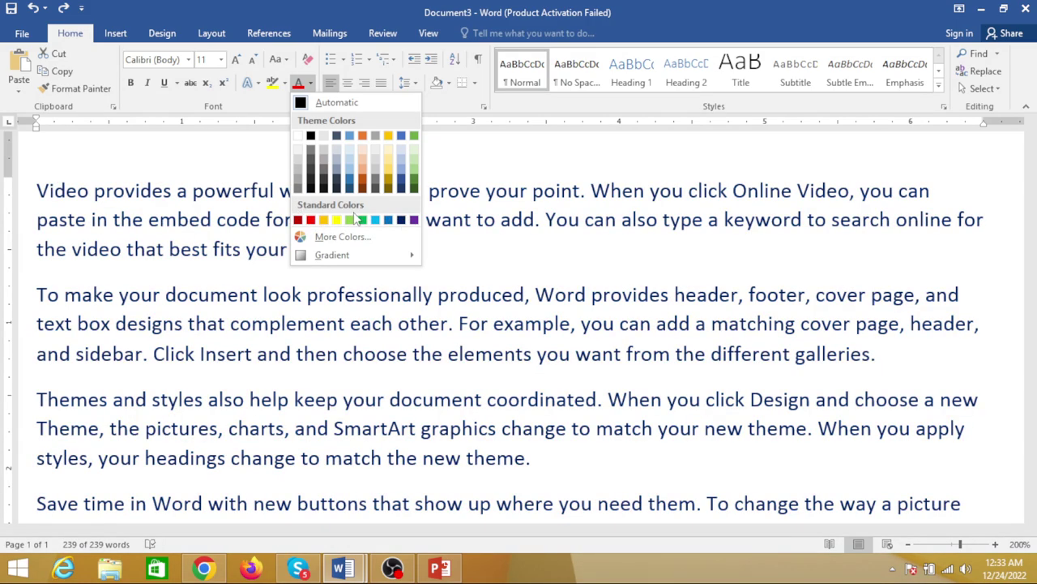
pyautogui.moveTo(332, 254)
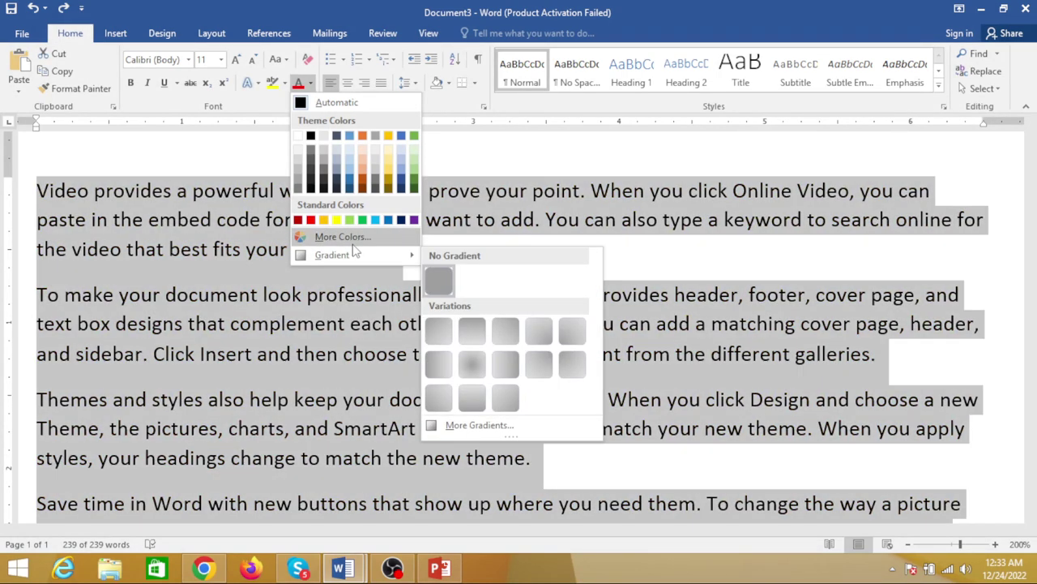
pyautogui.click(340, 236)
pyautogui.click(678, 301)
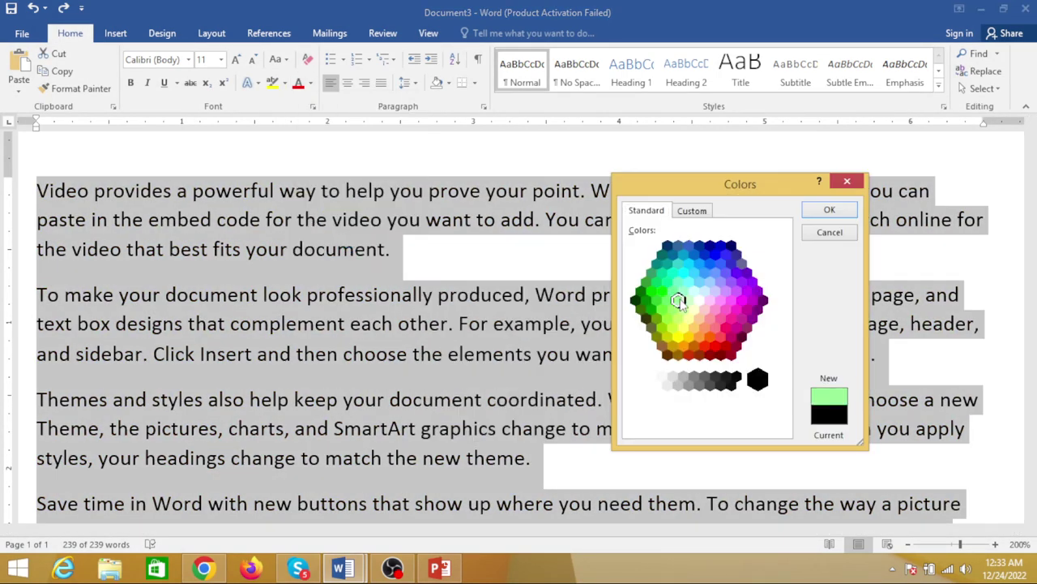
pyautogui.click(830, 210)
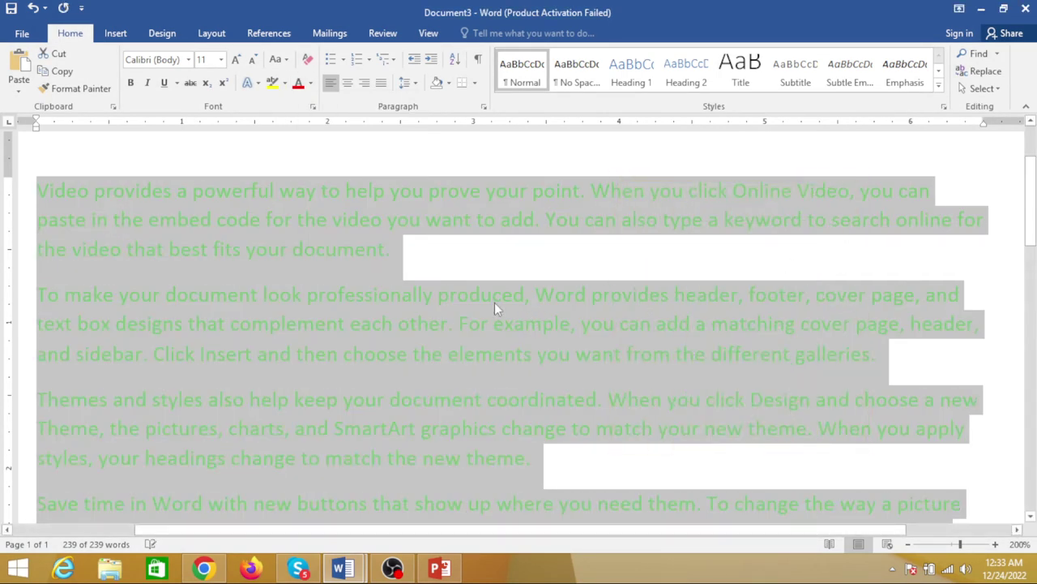
# - Set the text colour back to black and apply No Color highlighting
pyautogui.click(311, 82)
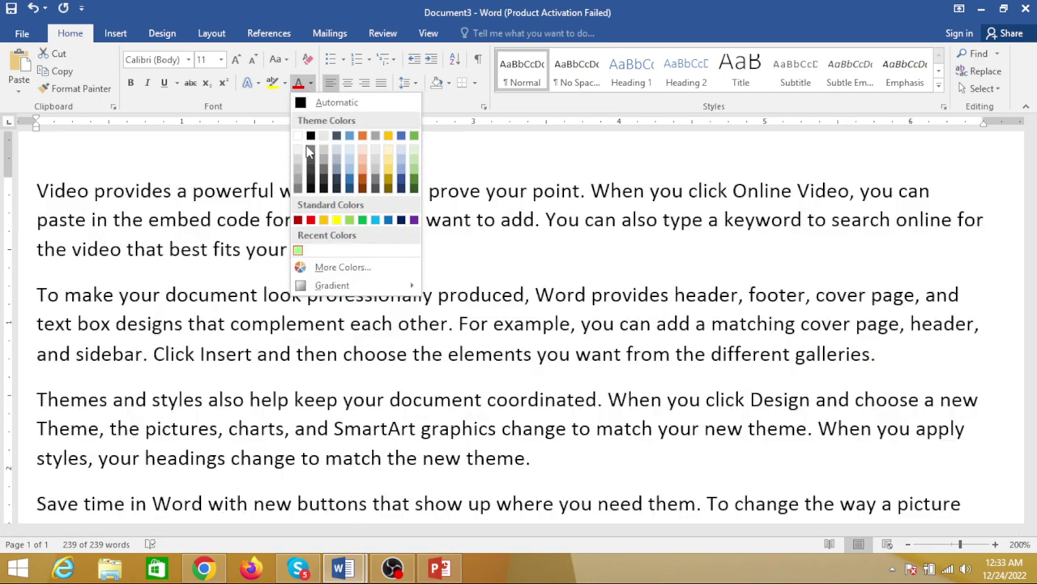
pyautogui.click(311, 149)
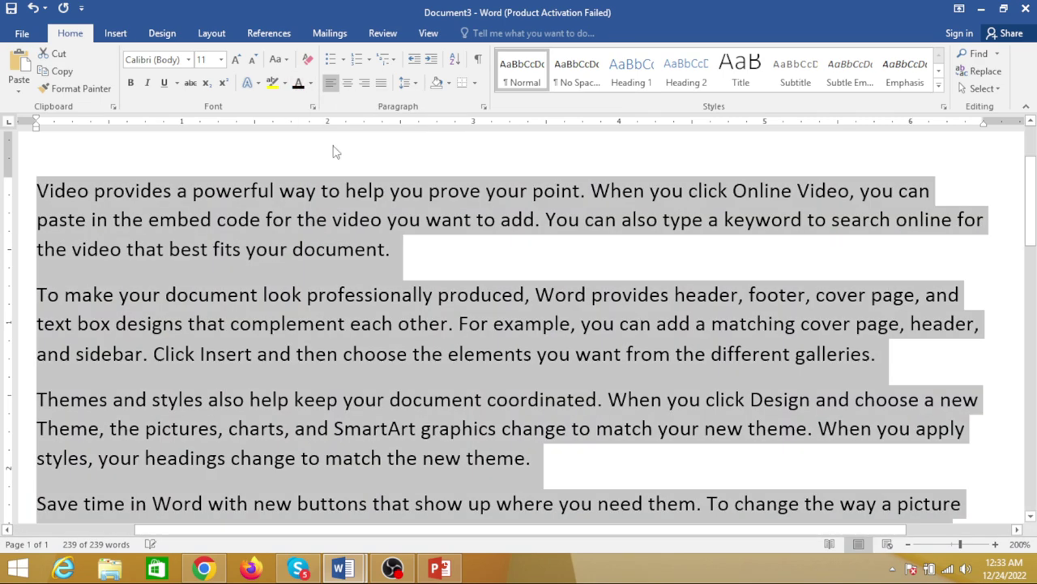
pyautogui.click(284, 83)
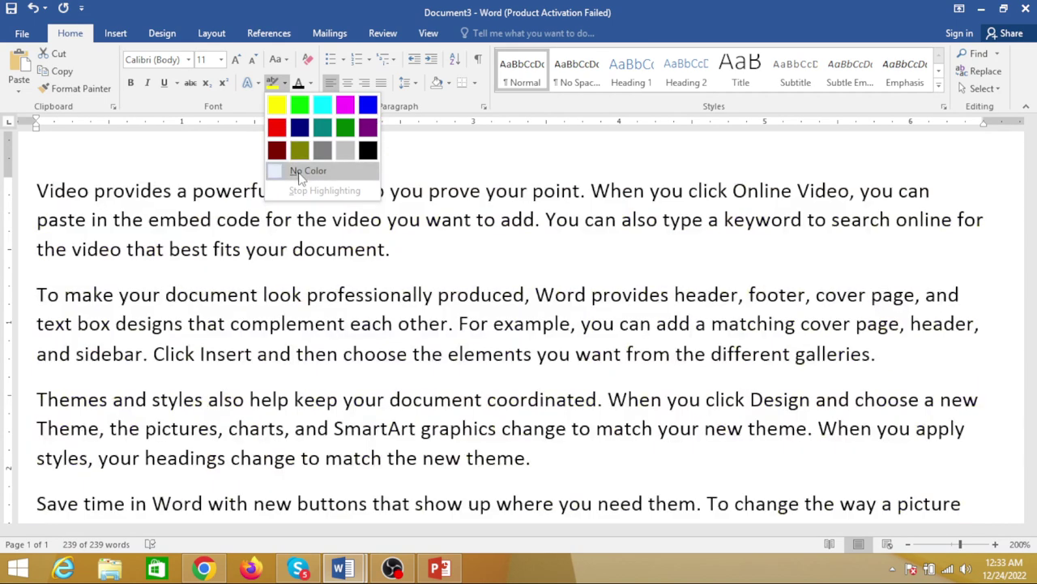
pyautogui.click(299, 172)
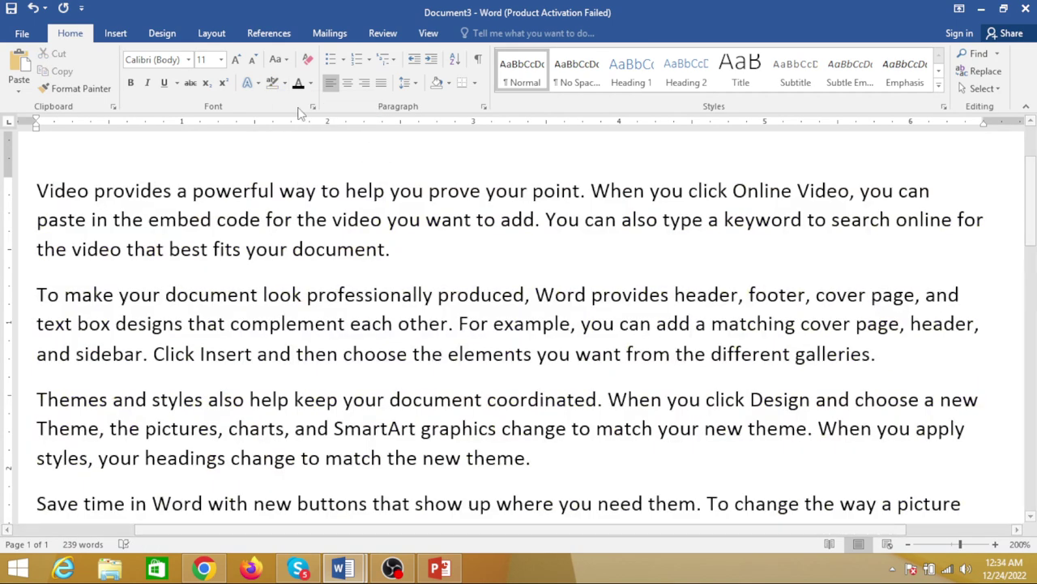
# - Select the first paragraph and change it to UPPERCASE, then to Capitalize Each Word
pyautogui.click(285, 61)
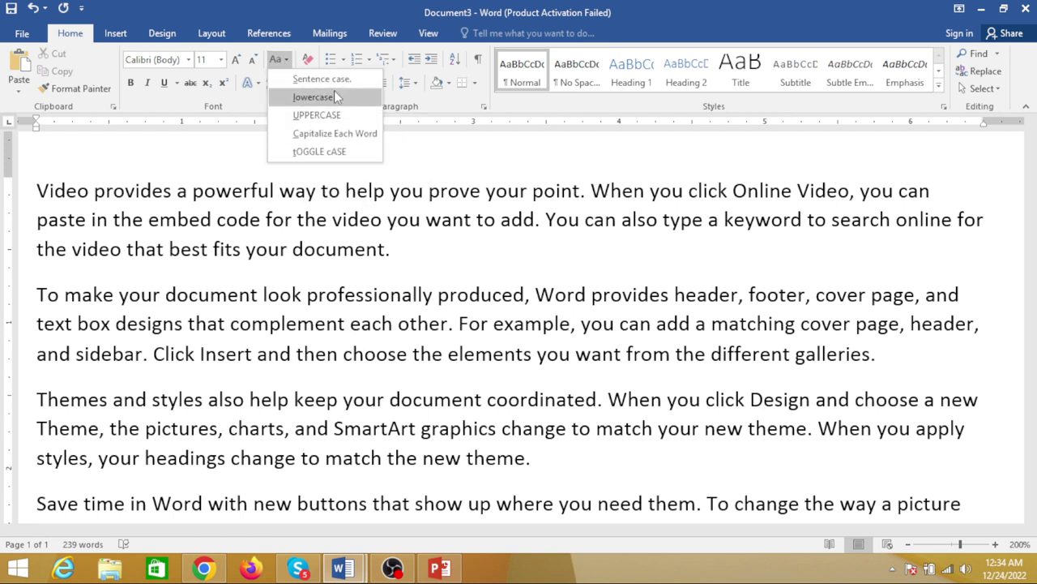
pyautogui.click(325, 115)
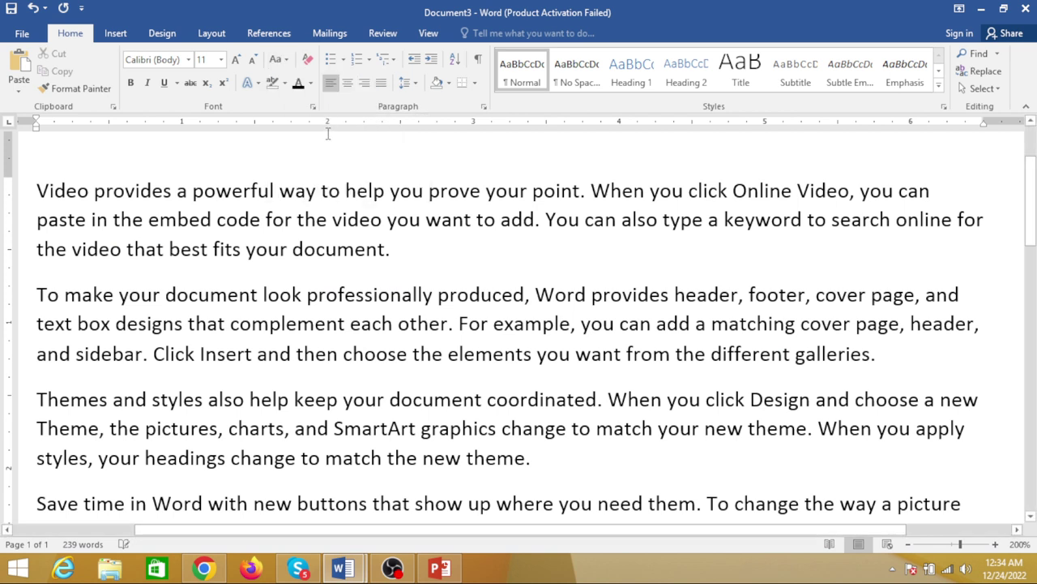
pyautogui.moveTo(37, 192); pyautogui.dragTo(486, 265)
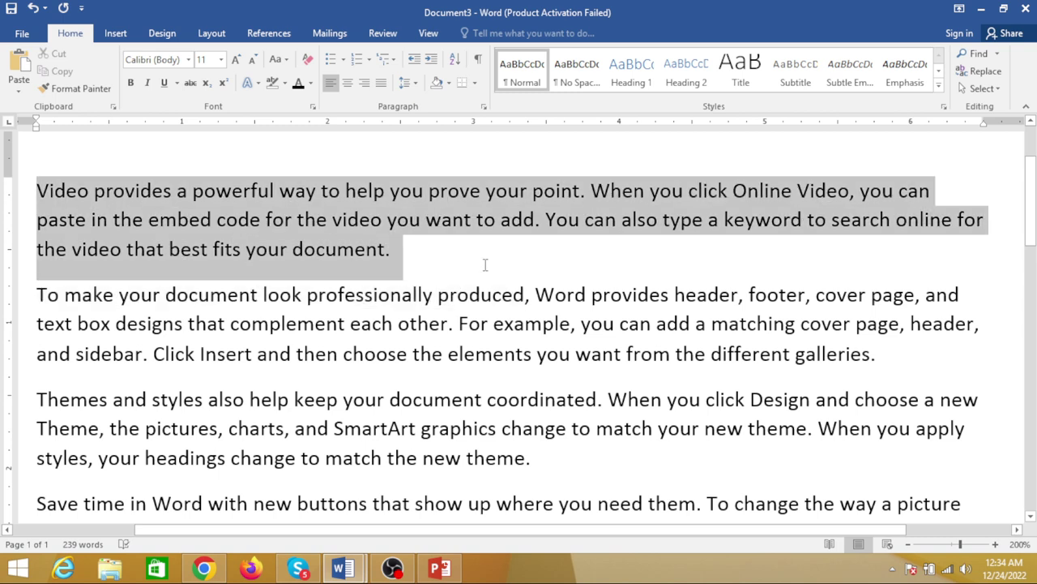
pyautogui.click(276, 59)
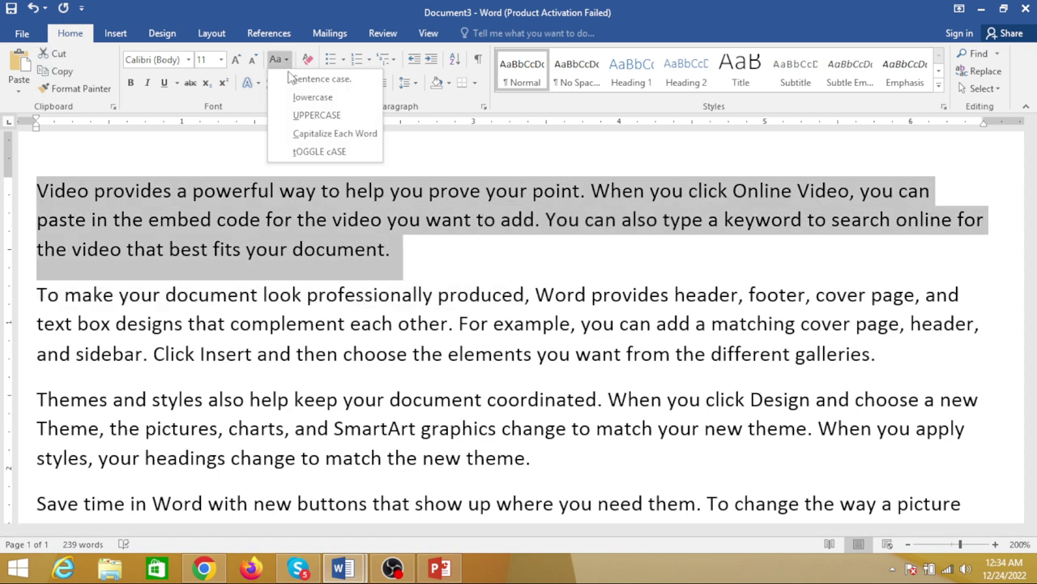
pyautogui.click(314, 108)
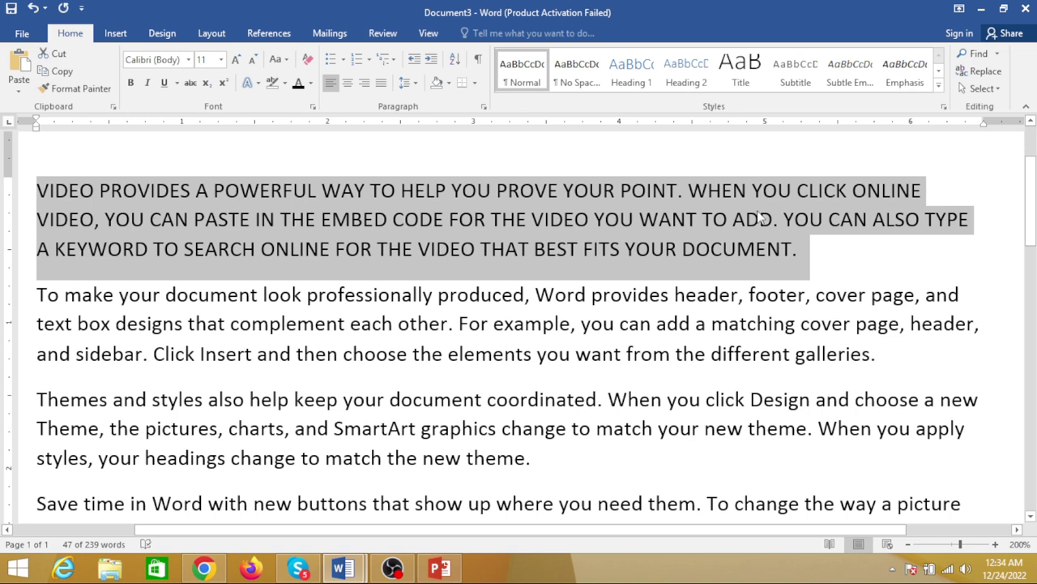
pyautogui.click(283, 61)
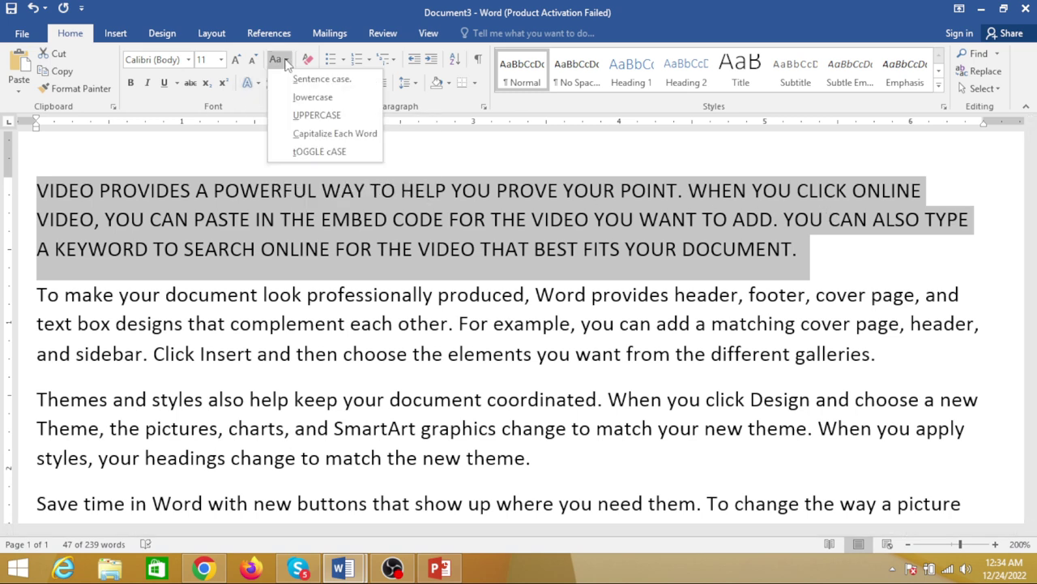
pyautogui.click(315, 132)
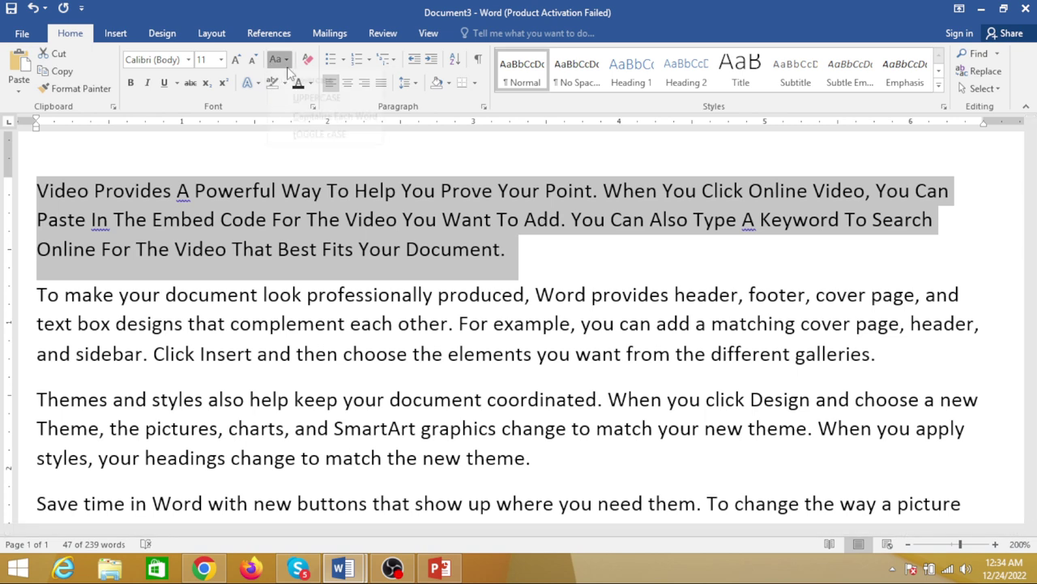
# - Apply tOGGLE cASE, then lowercase, then UPPERCASE again to the first paragraph
pyautogui.click(279, 60)
pyautogui.click(322, 152)
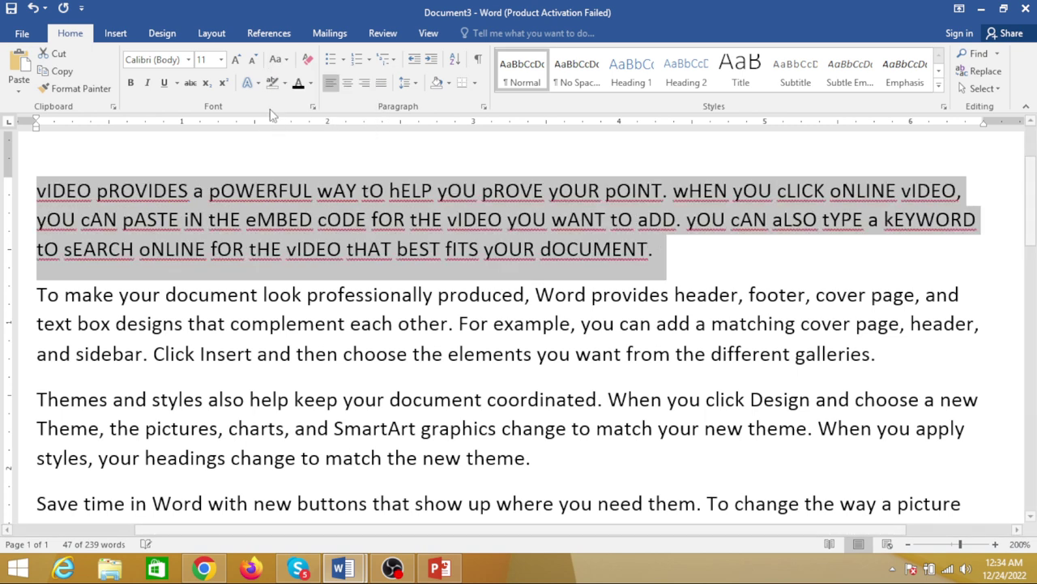
pyautogui.click(279, 60)
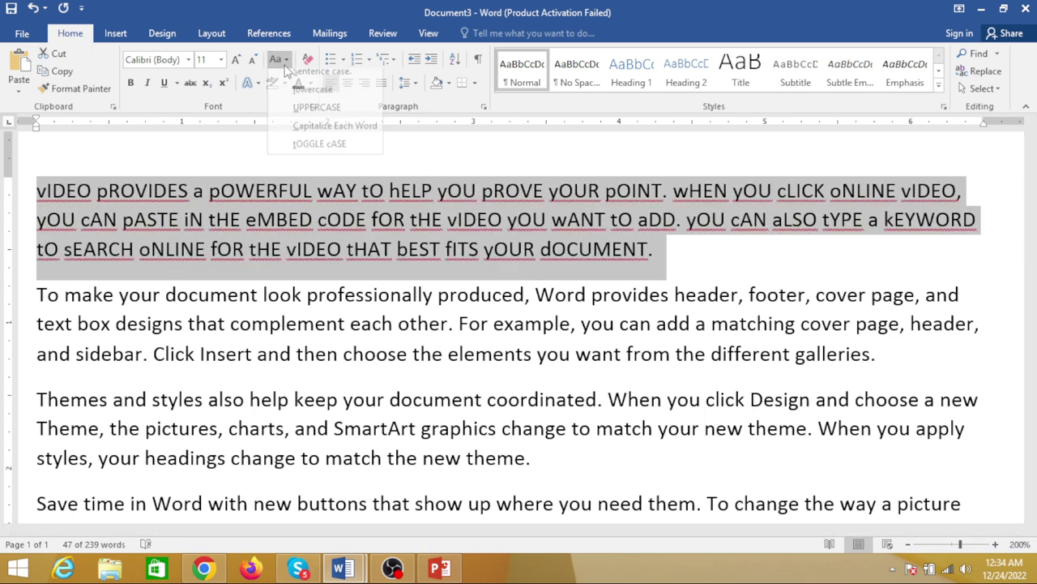
pyautogui.click(322, 104)
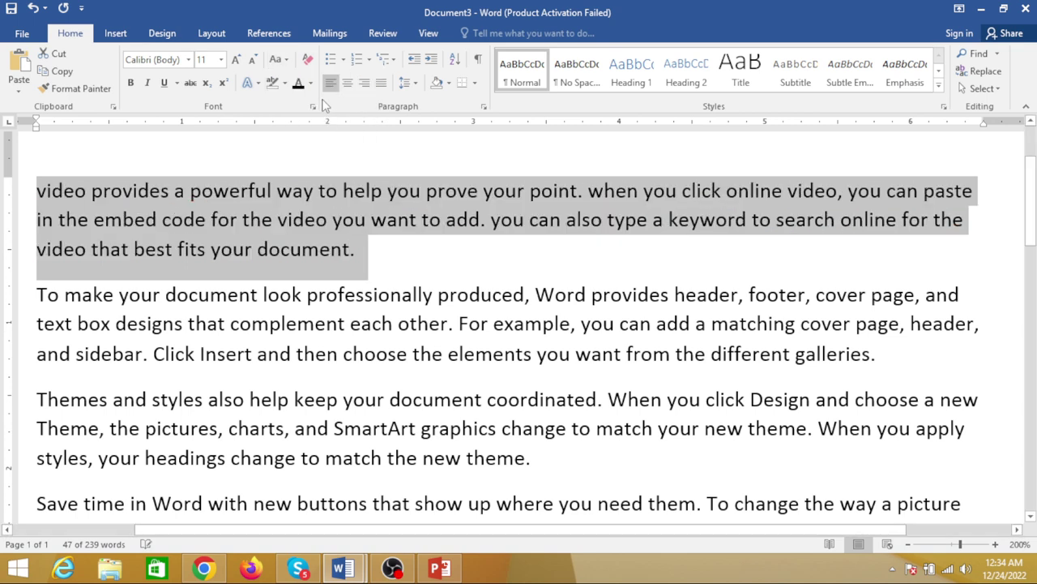
pyautogui.click(281, 61)
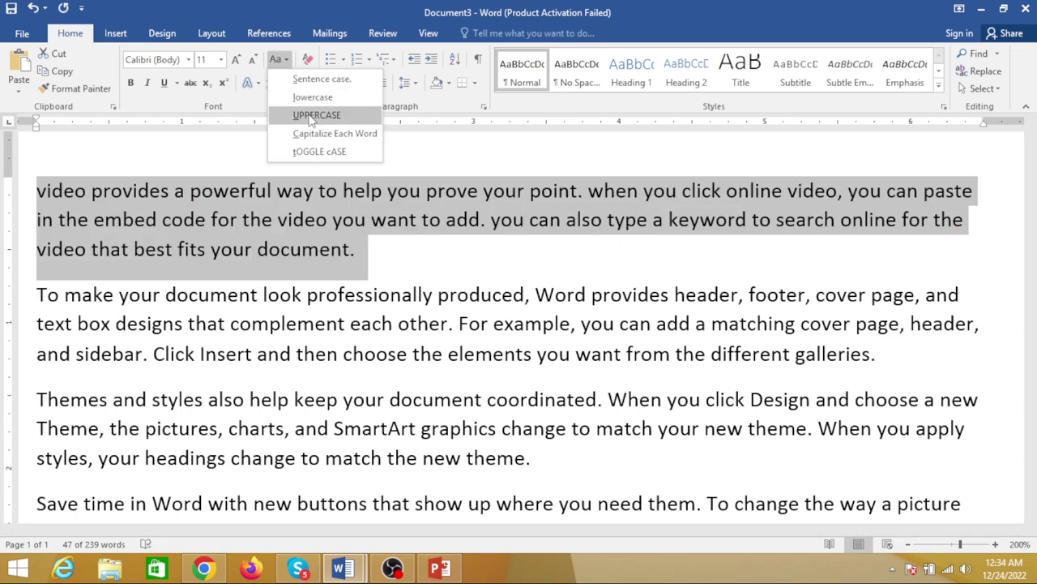
pyautogui.click(316, 115)
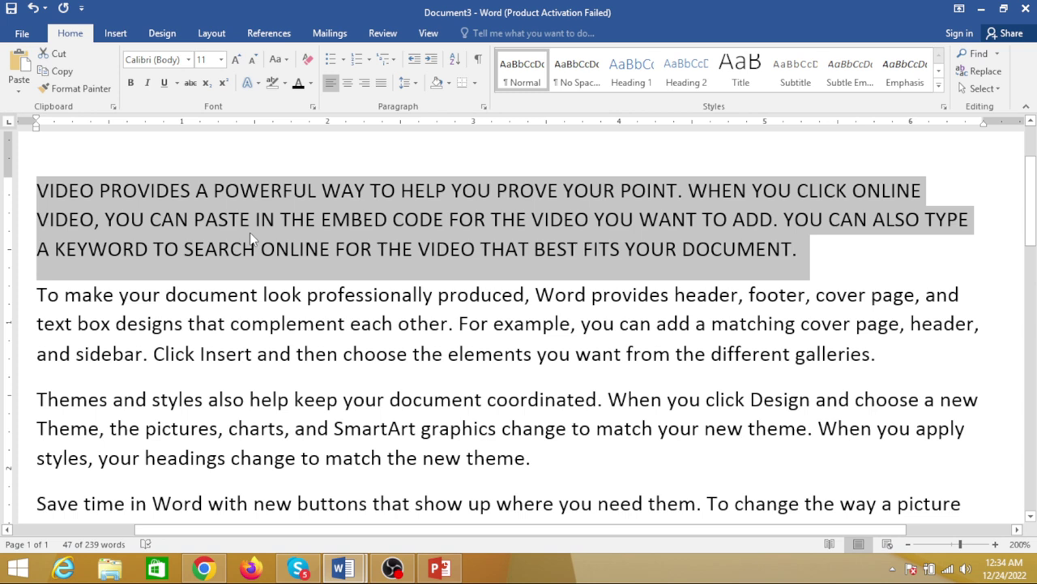
# - Select all the text and cycle its case with Shift+F3 through uppercase, lowercase and sentence case
pyautogui.hotkey('ctrl', 'a')
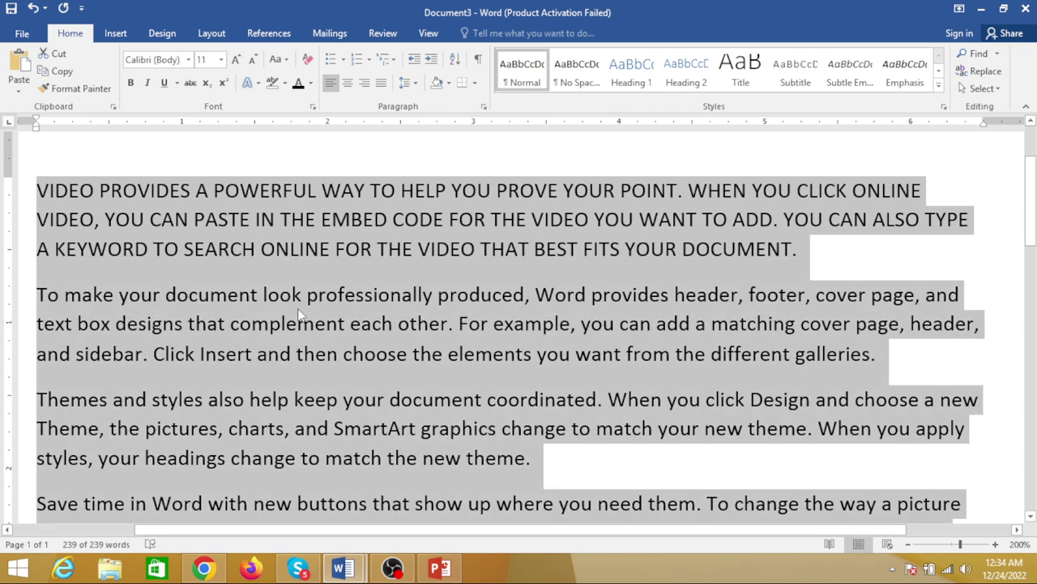
pyautogui.hotkey('shift', 'F3')
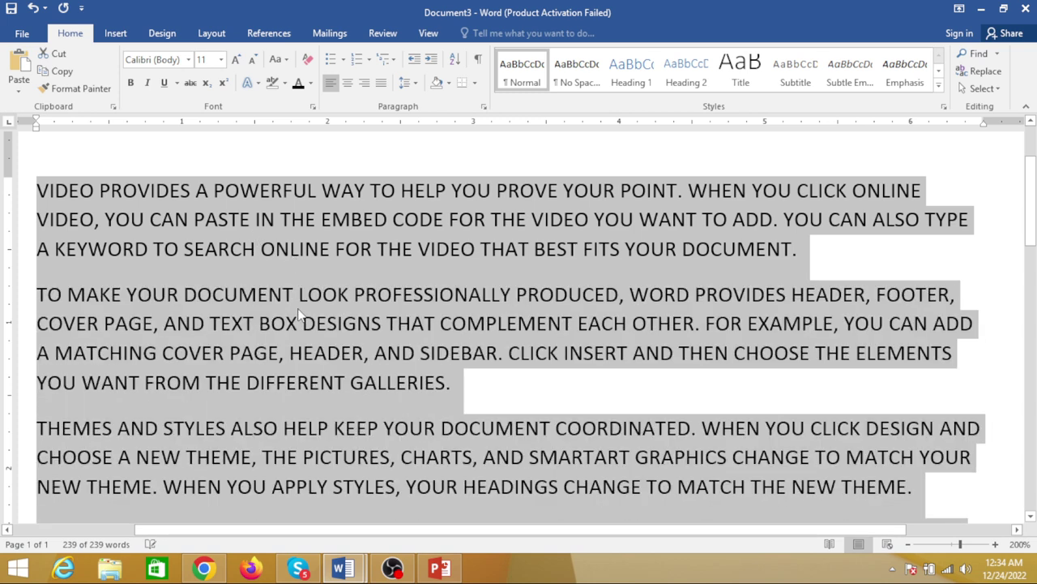
pyautogui.hotkey('shift', 'F3')
pyautogui.hotkey('shift', 'F3')
pyautogui.hotkey('shift', 'F3')
pyautogui.hotkey('shift', 'F3')
pyautogui.hotkey('shift', 'F3')
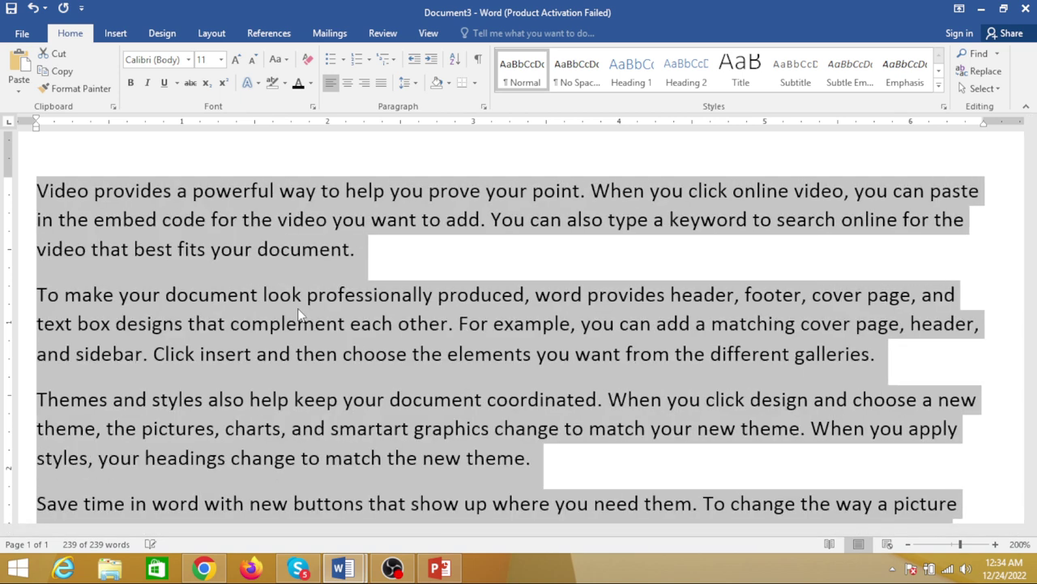
pyautogui.hotkey('shift', 'F3')
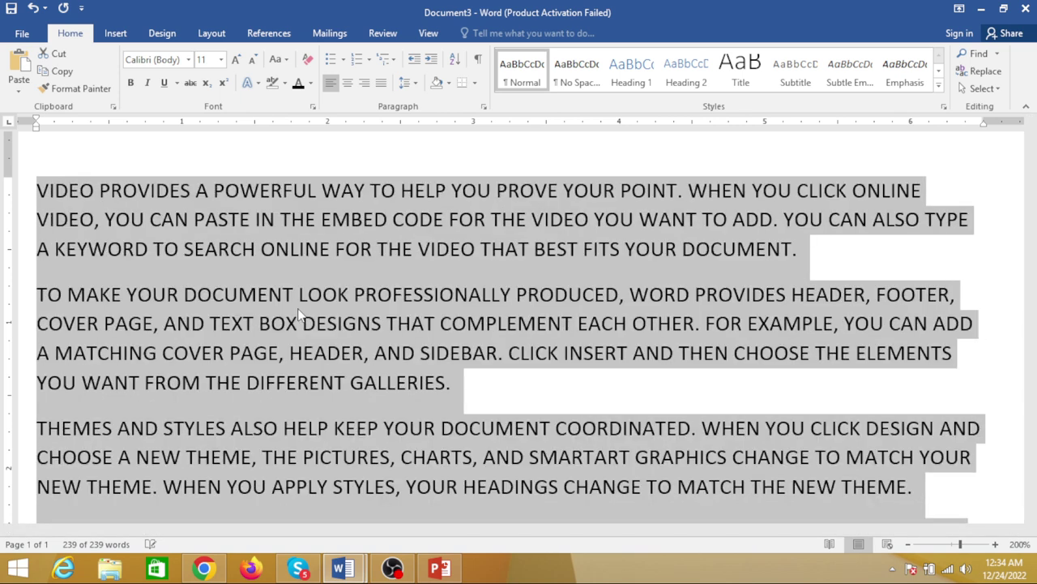
pyautogui.hotkey('shift', 'F3')
pyautogui.hotkey('shift', 'F3')
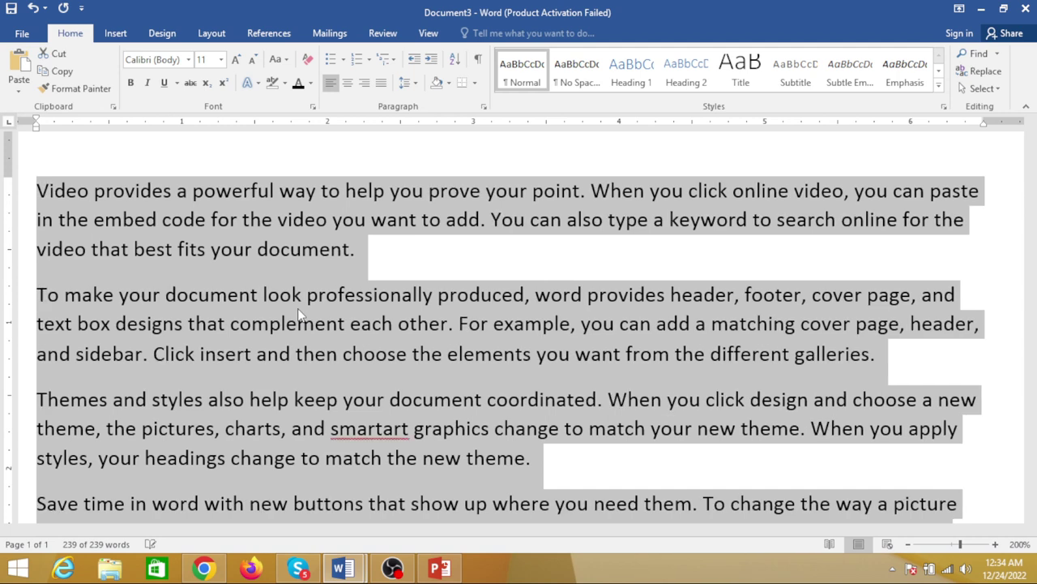
pyautogui.hotkey('shift', 'F3')
pyautogui.hotkey('shift', 'F3')
pyautogui.hotkey('shift', 'F3')
pyautogui.hotkey('shift', 'F3')
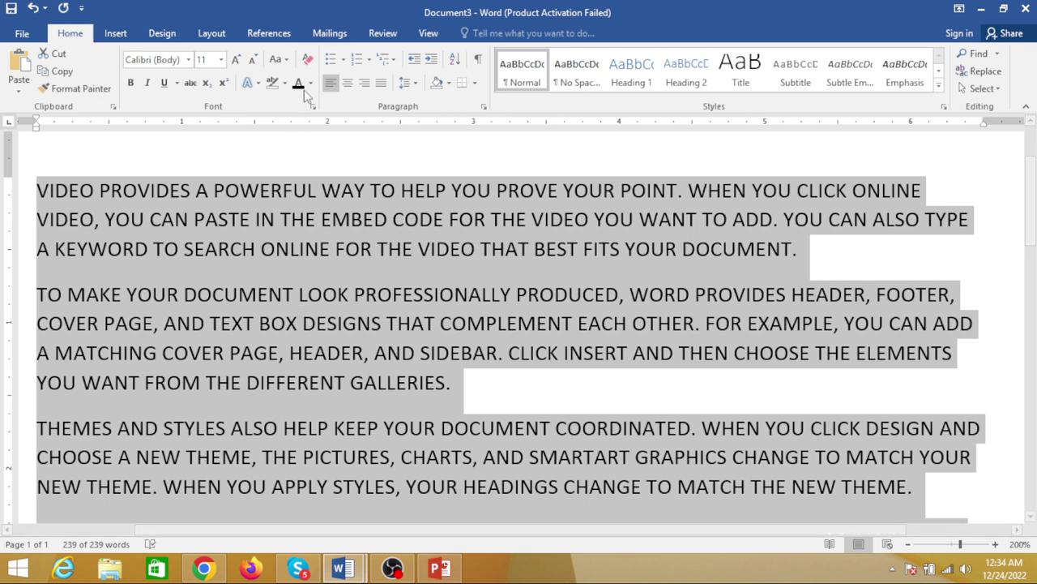
# - Apply Capitalize Each Word to the whole document's text
pyautogui.click(308, 251)
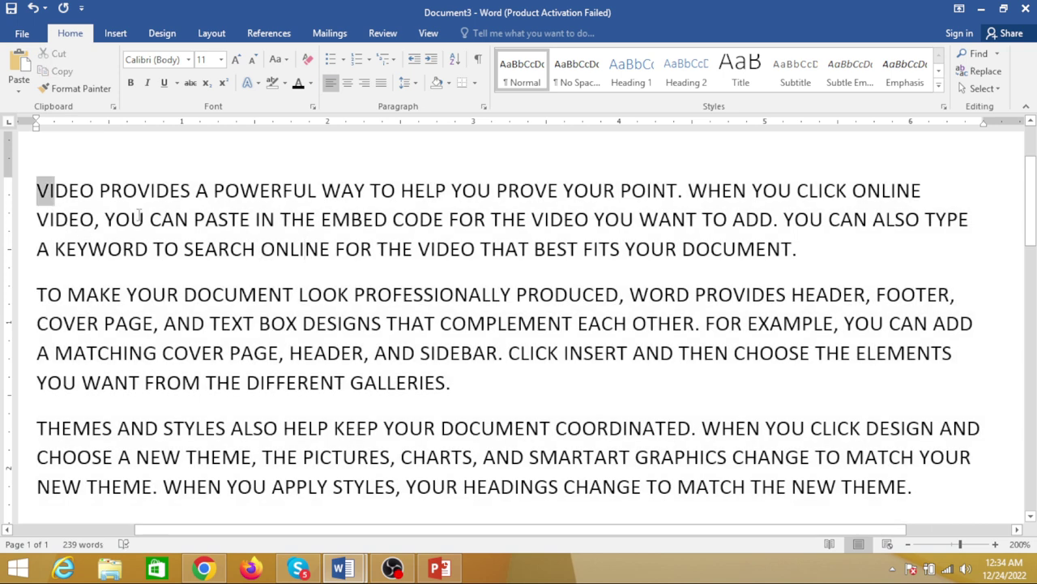
pyautogui.moveTo(37, 190)
pyautogui.mouseDown()
pyautogui.moveTo(776, 238)
pyautogui.moveTo(900, 353)
pyautogui.mouseUp()
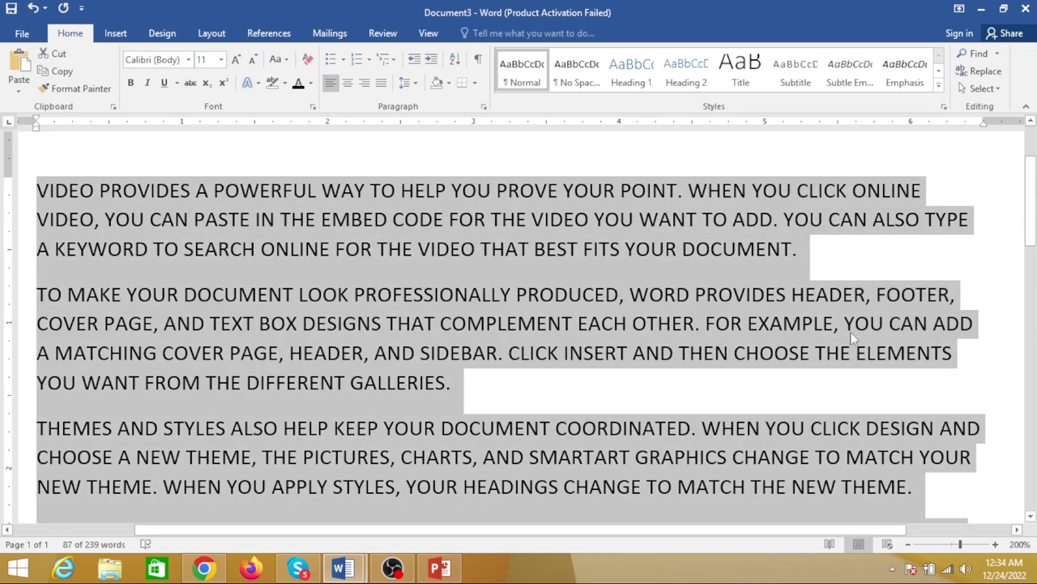
pyautogui.hotkey('ctrl', 'a')
pyautogui.click(281, 60)
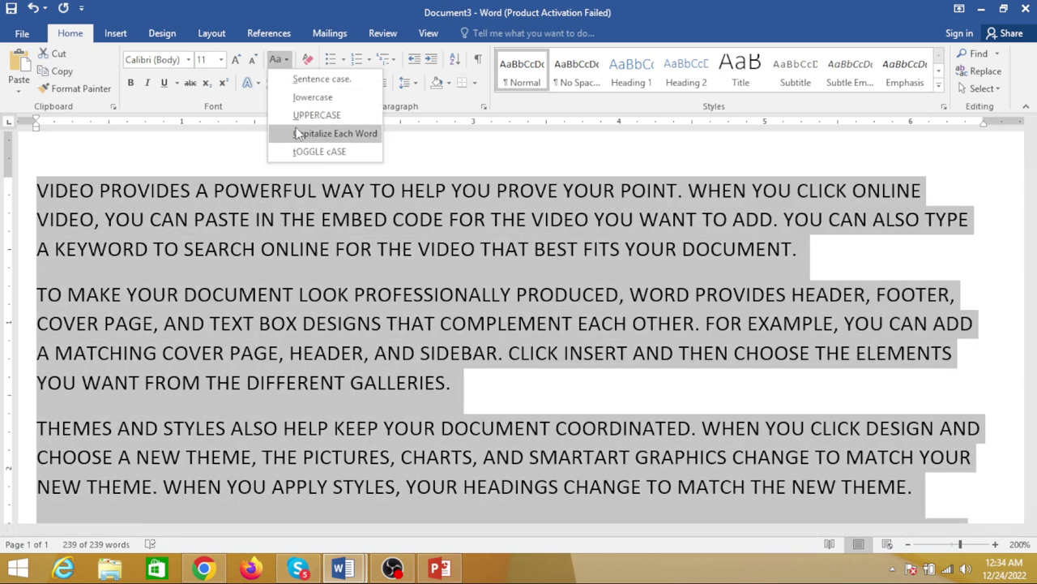
pyautogui.click(300, 189)
pyautogui.click(293, 213)
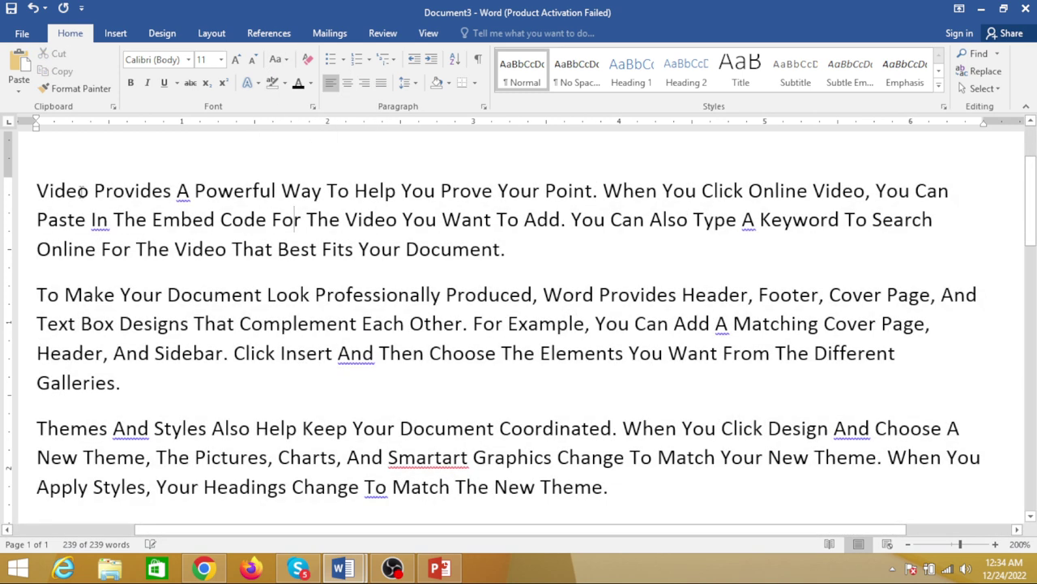
pyautogui.moveTo(40, 188); pyautogui.dragTo(534, 252)
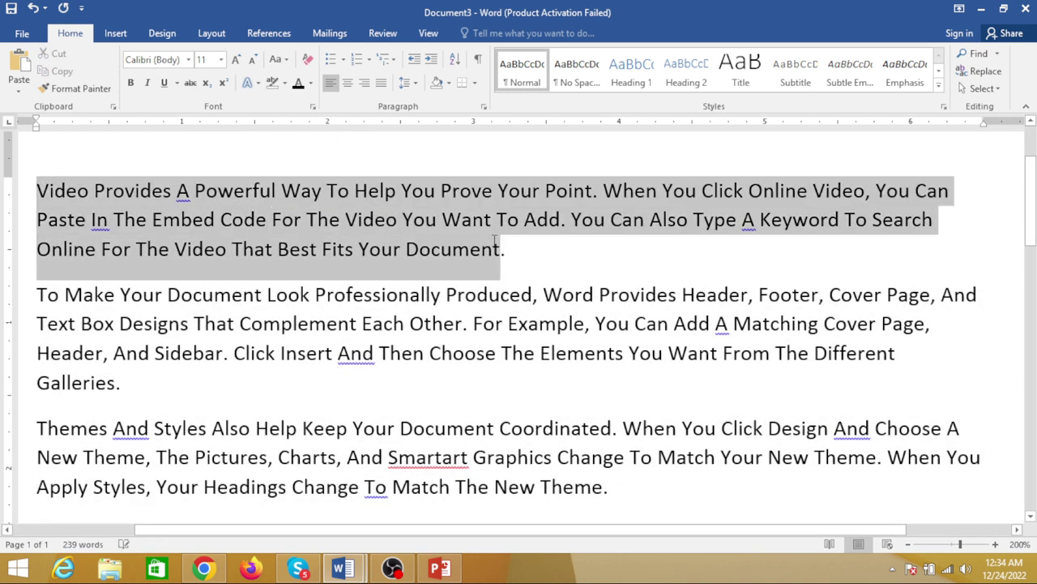
pyautogui.click(311, 83)
pyautogui.click(313, 219)
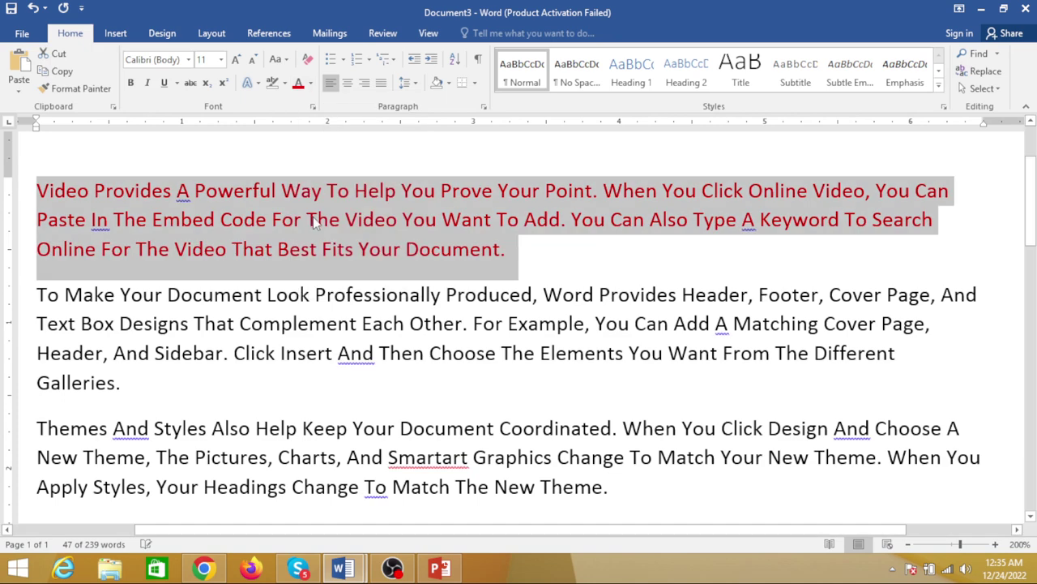
pyautogui.click(79, 91)
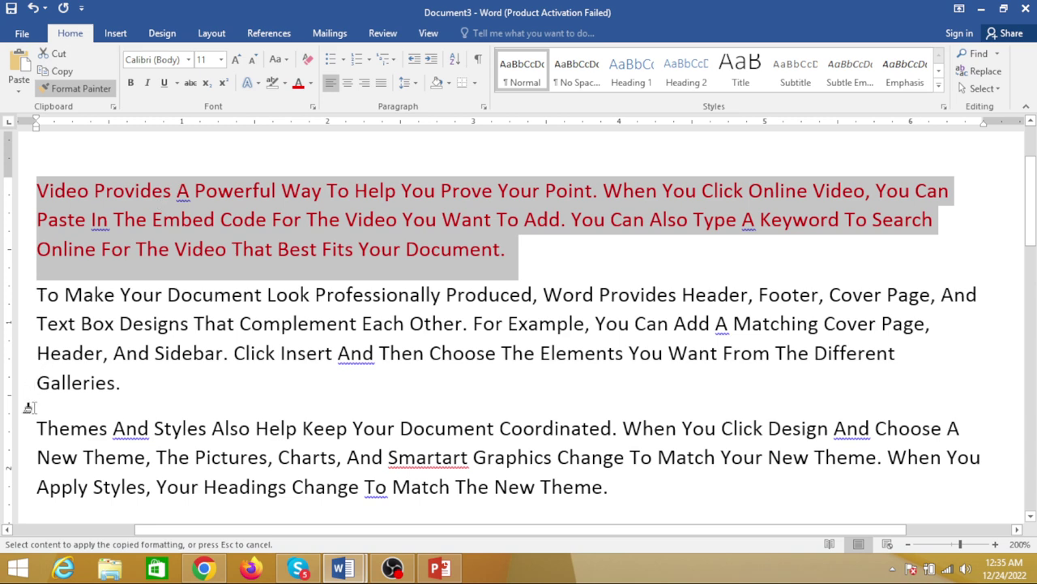
pyautogui.moveTo(32, 430)
pyautogui.mouseDown()
pyautogui.moveTo(77, 479)
pyautogui.moveTo(621, 496)
pyautogui.mouseUp()
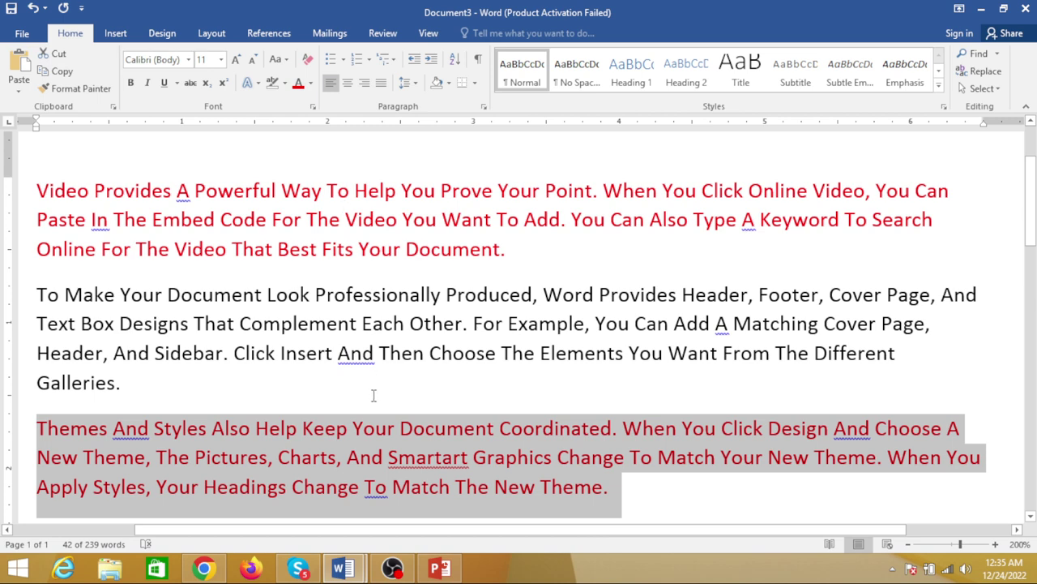
pyautogui.hotkey('ctrl', 'z')
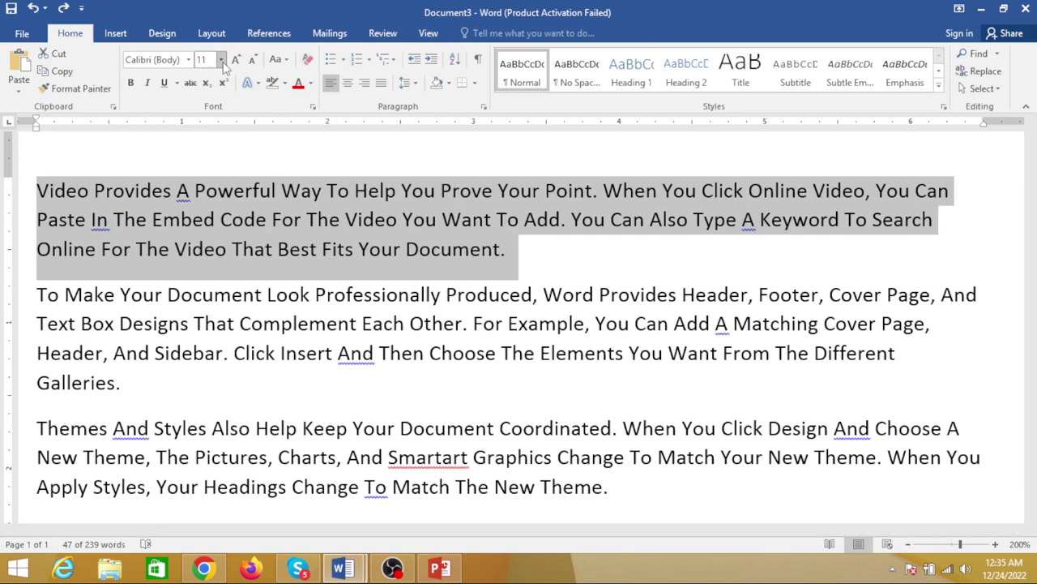
# - Make the first paragraph bold, italic, underlined, red and larger, then clear all its formatting
pyautogui.click(130, 83)
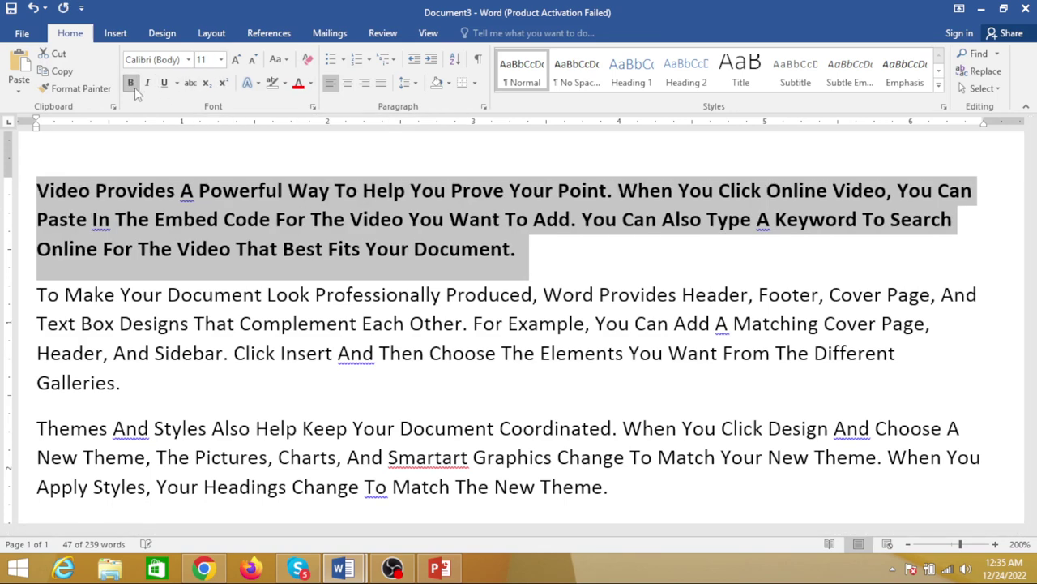
pyautogui.click(147, 83)
pyautogui.click(164, 83)
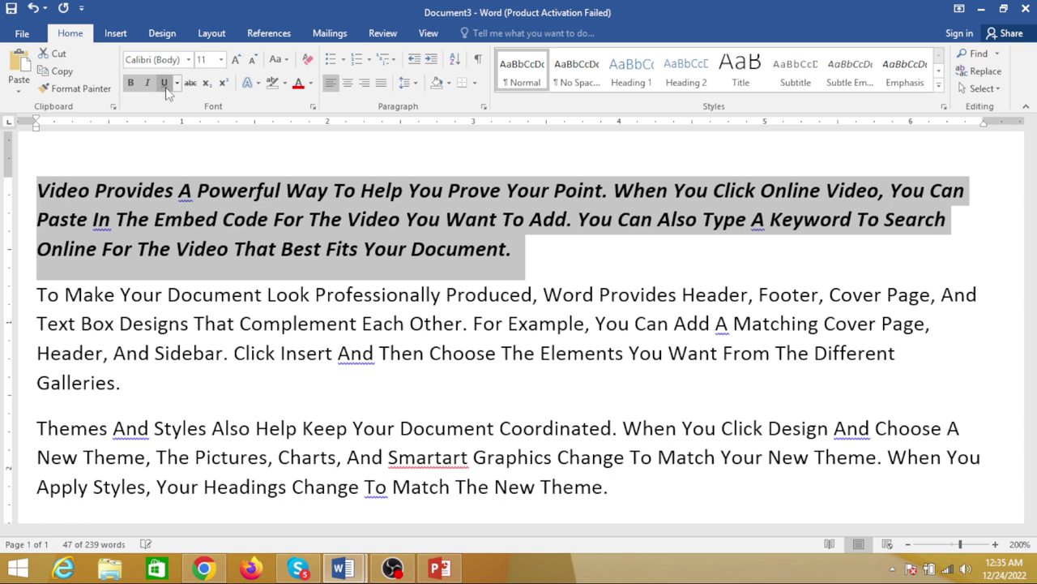
pyautogui.click(298, 82)
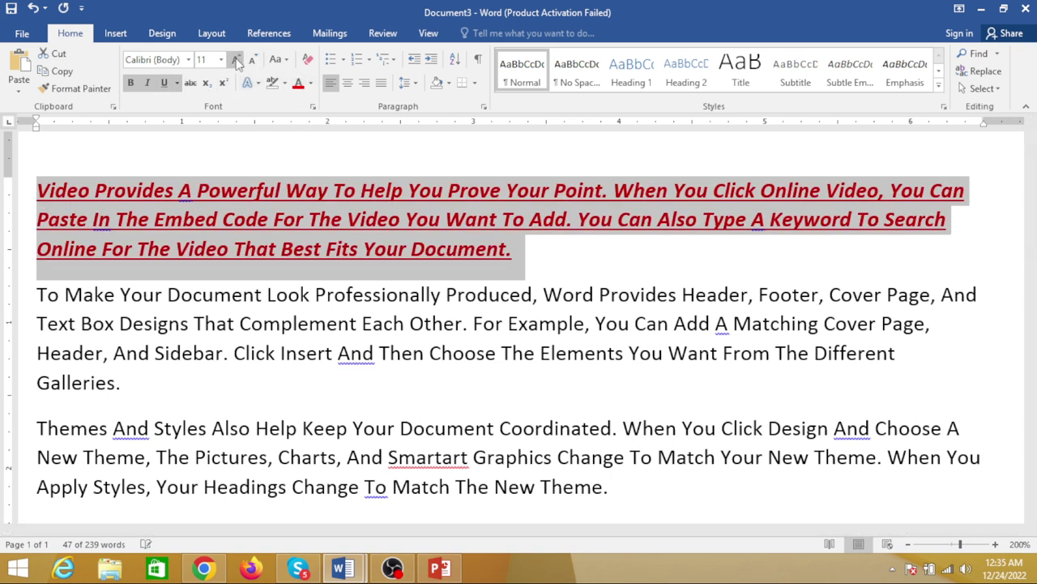
pyautogui.click(235, 60)
pyautogui.click(235, 60)
pyautogui.click(235, 60)
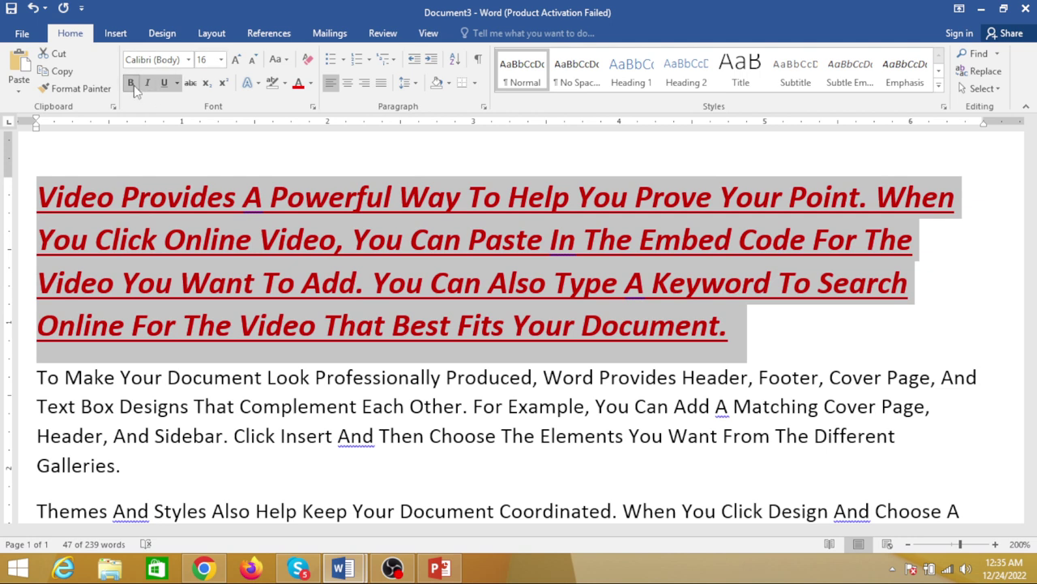
pyautogui.moveTo(307, 60)
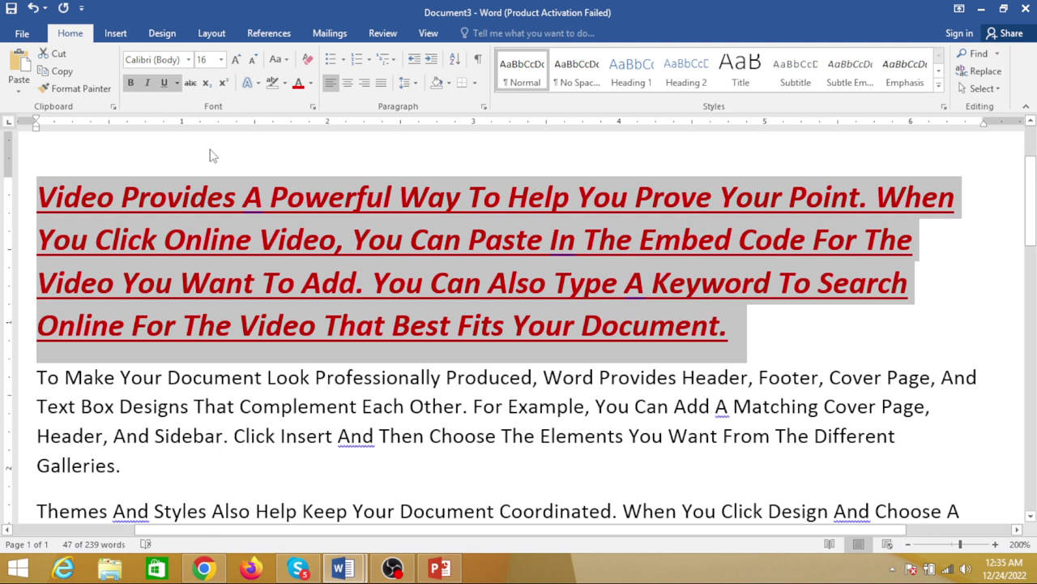
pyautogui.click(308, 61)
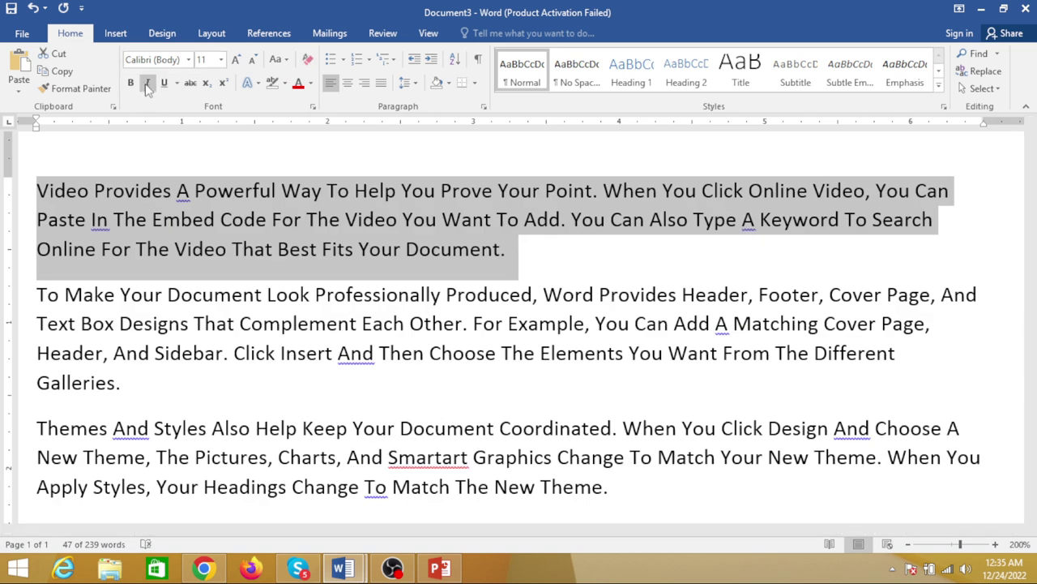
pyautogui.moveTo(350, 243)
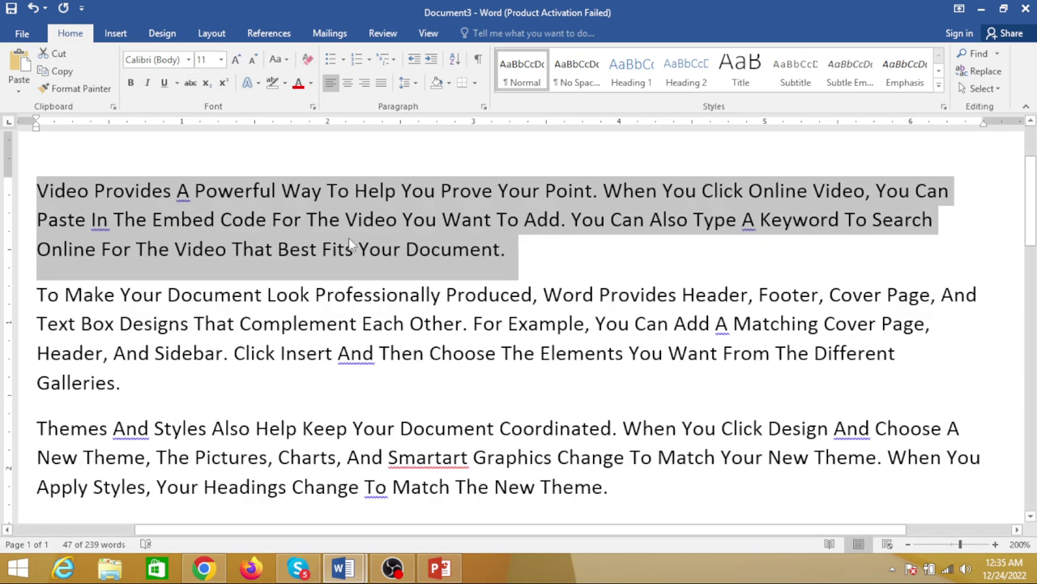
pyautogui.click(277, 222)
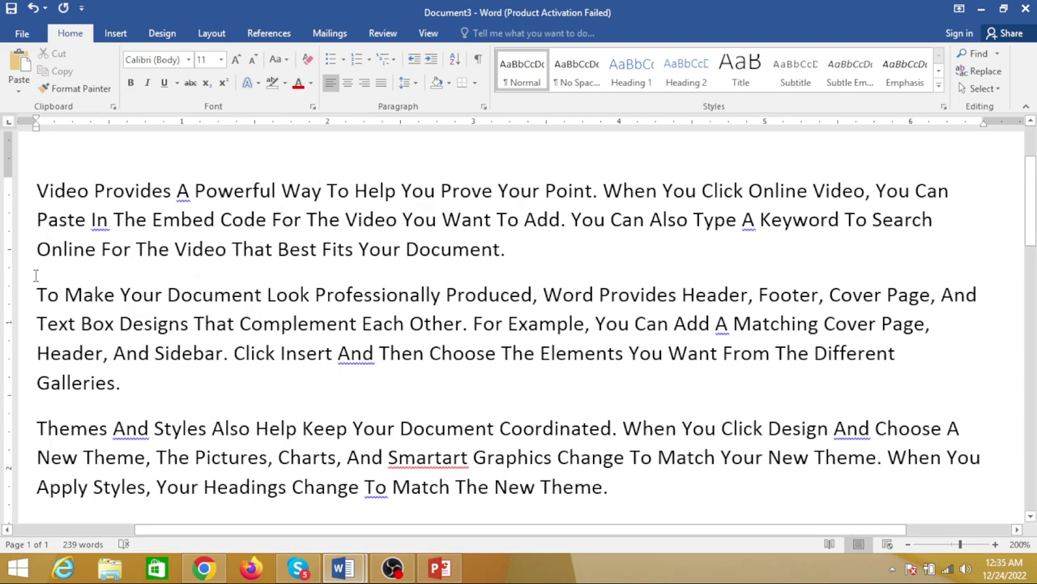
# - Cut the 'Online For The Video That Best Fits Your Document.' line and paste it above the first paragraph
pyautogui.scroll(-3, 198, 308)
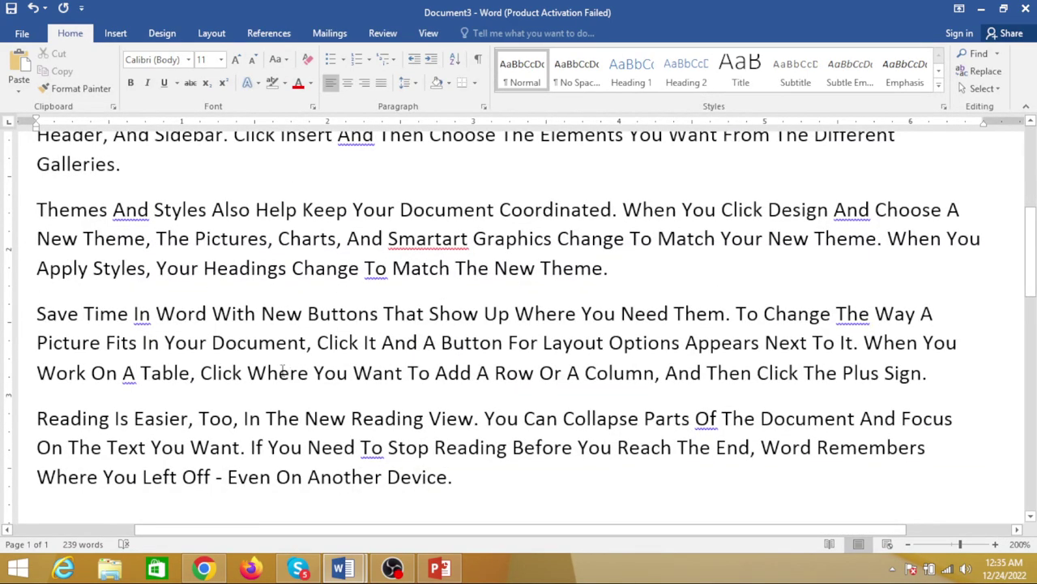
pyautogui.scroll(-2, 282, 369)
pyautogui.scroll(-2, 275, 357)
pyautogui.scroll(-2, 264, 332)
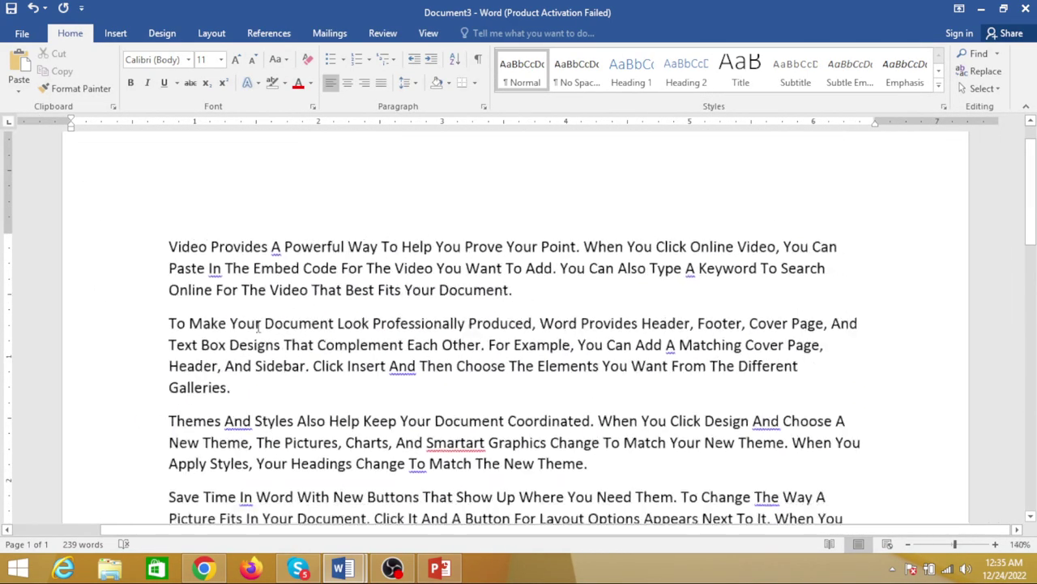
pyautogui.click(165, 289)
pyautogui.press('Delete')
pyautogui.click(186, 247)
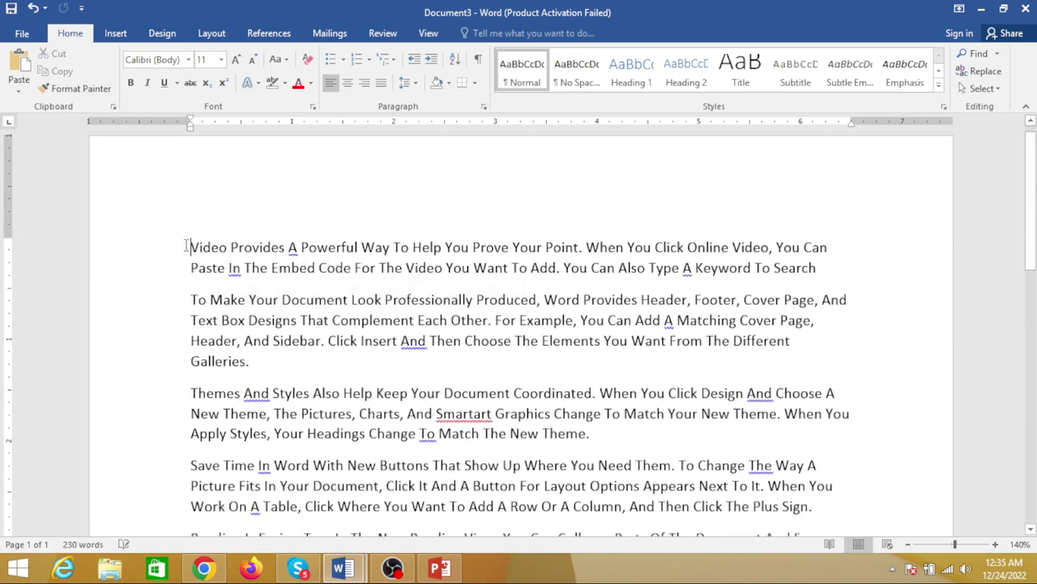
pyautogui.press('Return')
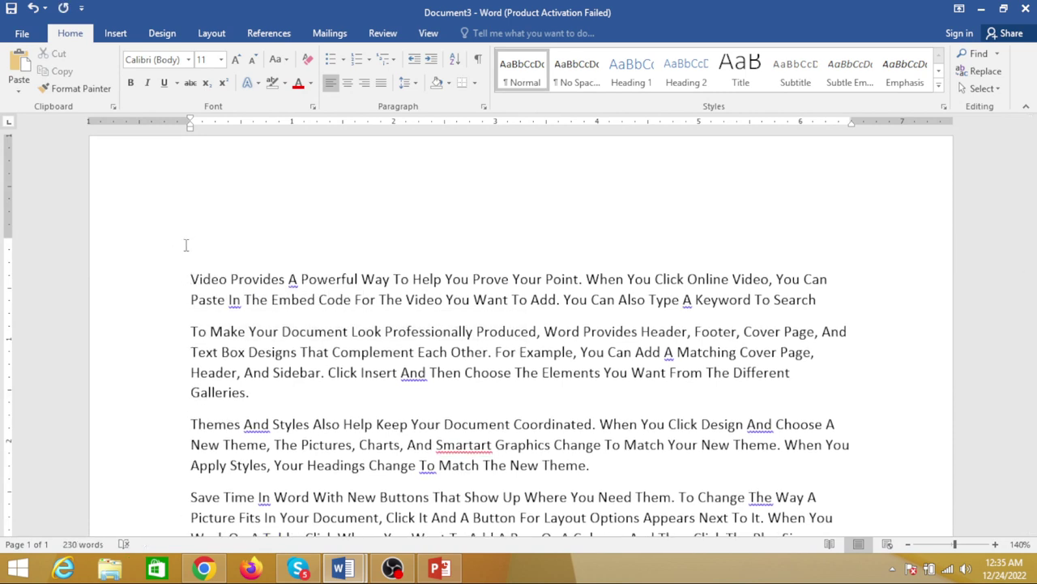
pyautogui.write('Online For The Video That Best Fits Your Document.')
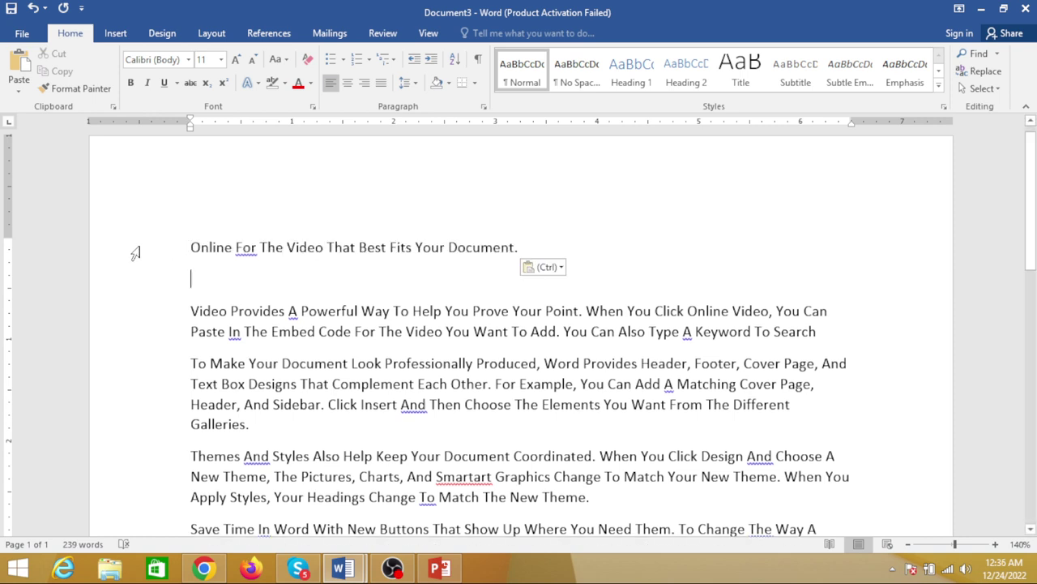
# - Center the pasted line on the page
pyautogui.click(134, 251)
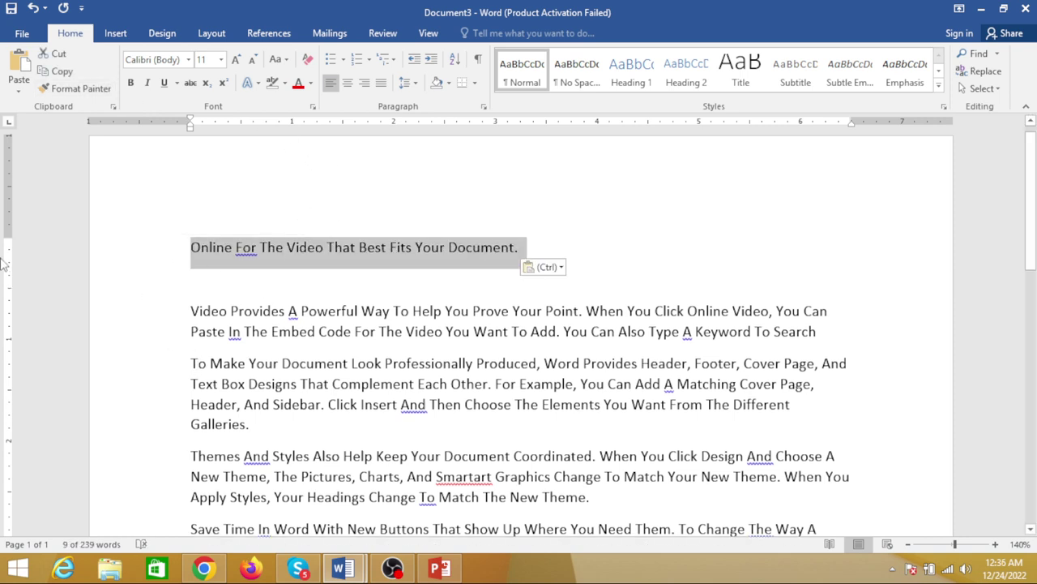
pyautogui.click(347, 82)
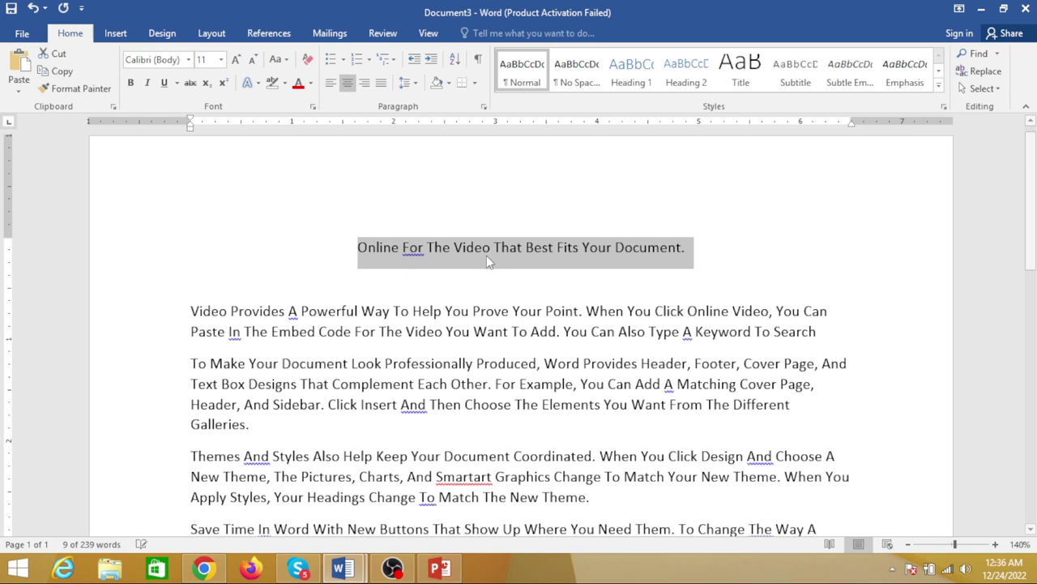
pyautogui.click(561, 274)
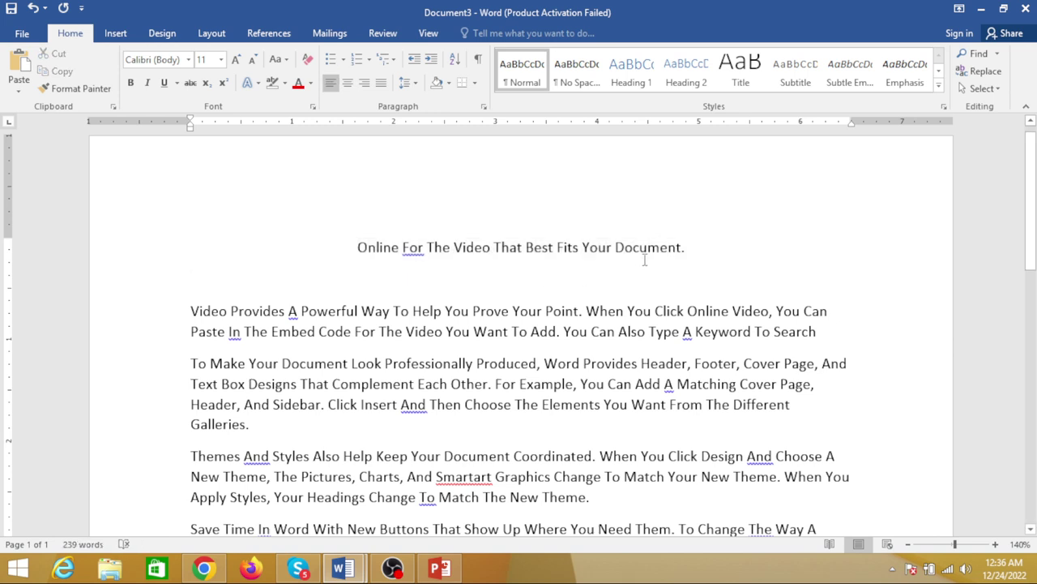
# - Paste a second copy of the line below and right-align it
pyautogui.write('Online For The Video That Best Fits Your Document.')
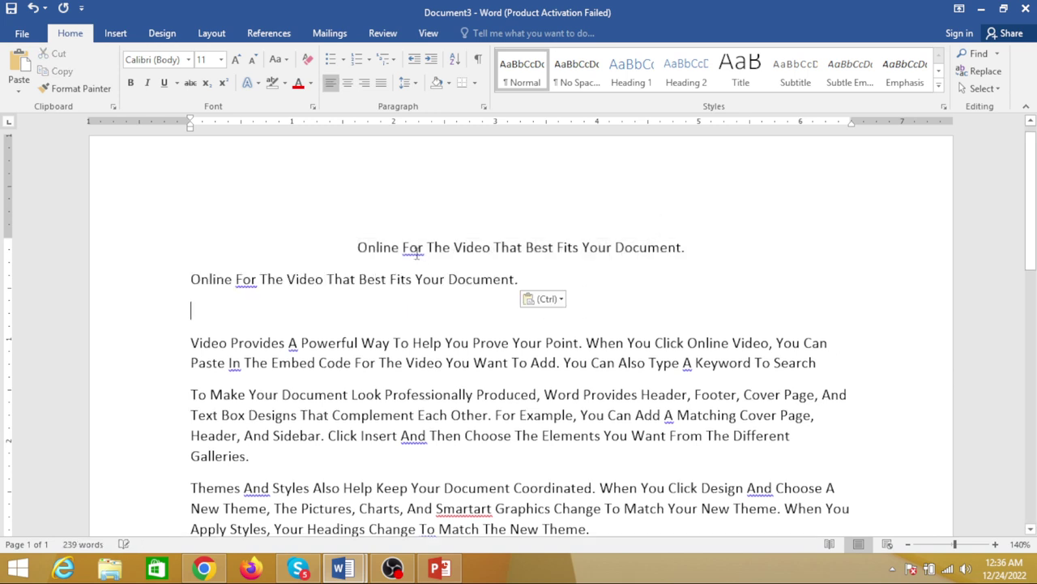
pyautogui.click(163, 283)
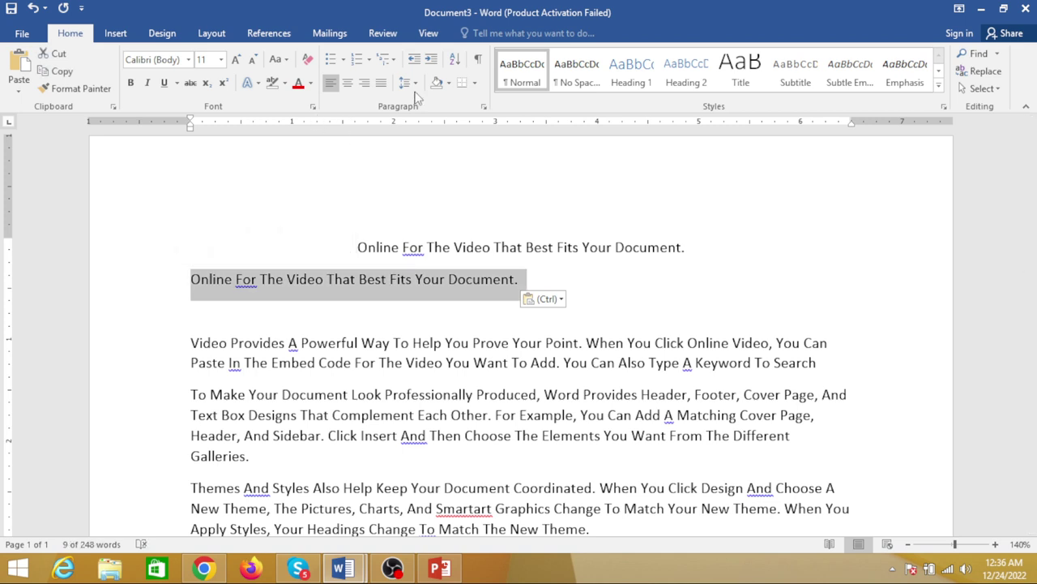
pyautogui.click(362, 85)
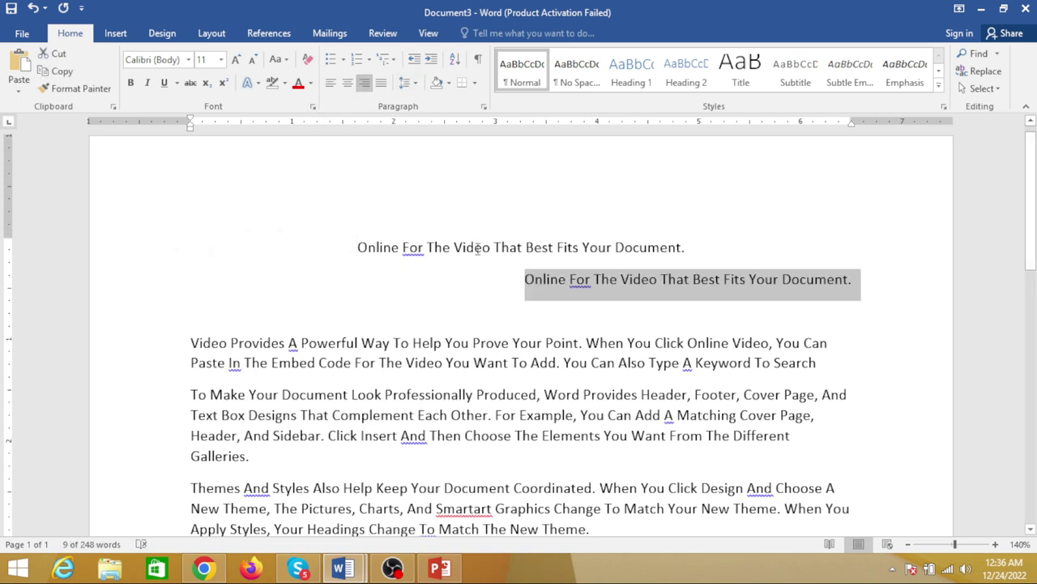
pyautogui.click(282, 315)
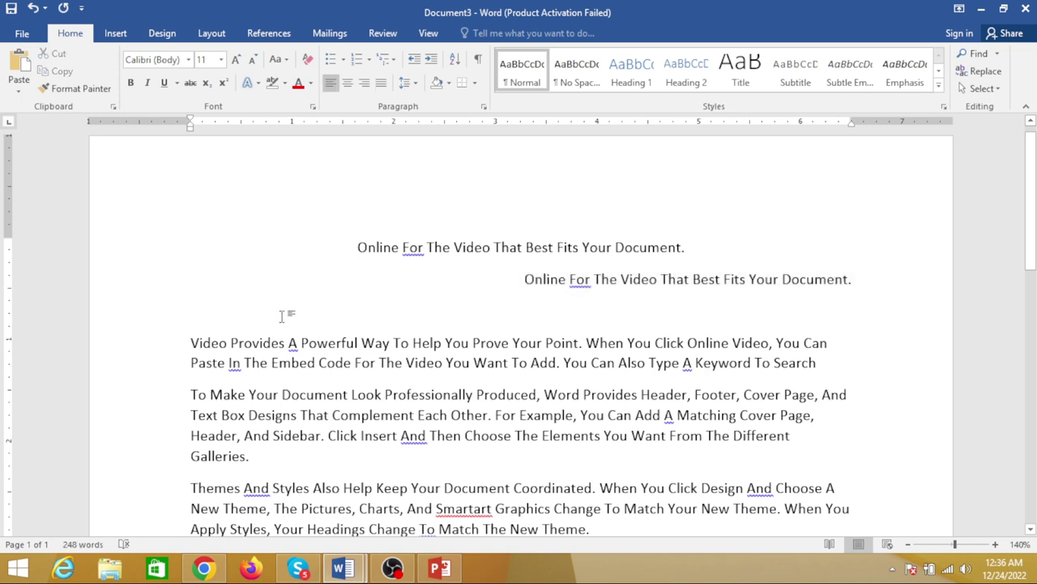
# - Paste a third copy beneath it and set it to left alignment
pyautogui.write('Online For The Video That Best Fits Your Document.')
pyautogui.click(161, 318)
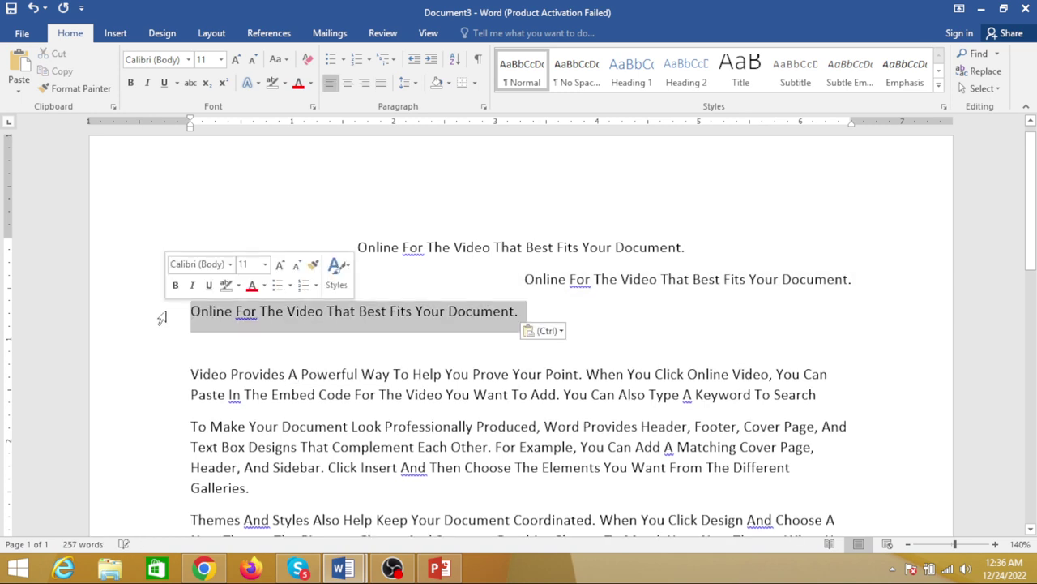
pyautogui.click(362, 82)
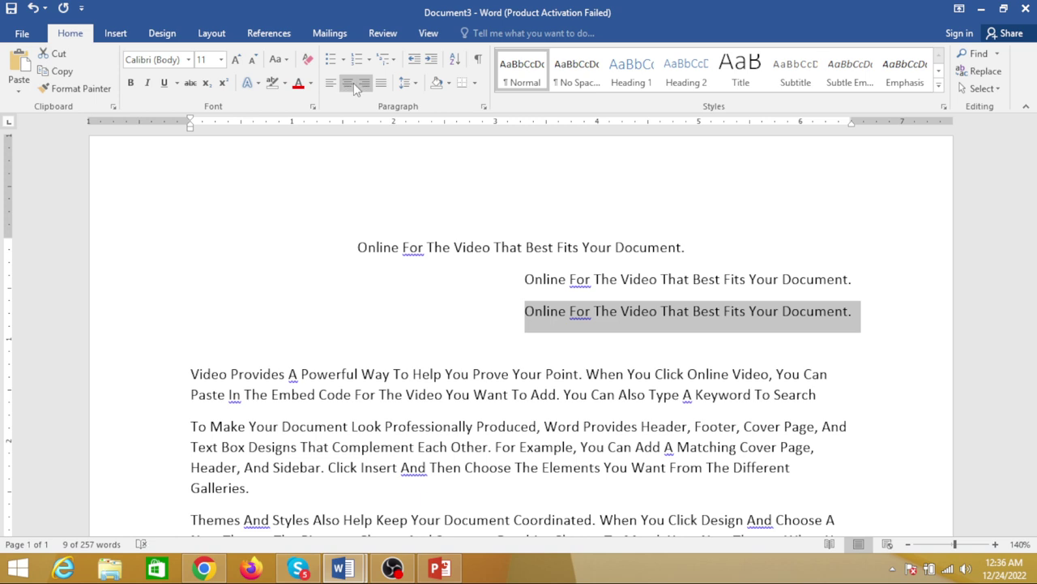
pyautogui.click(329, 84)
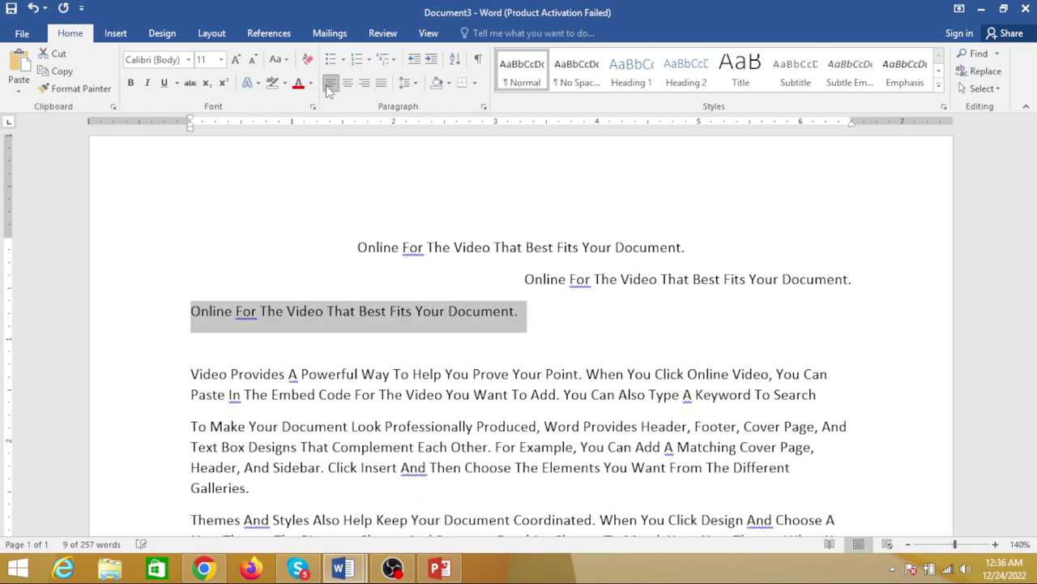
pyautogui.click(442, 273)
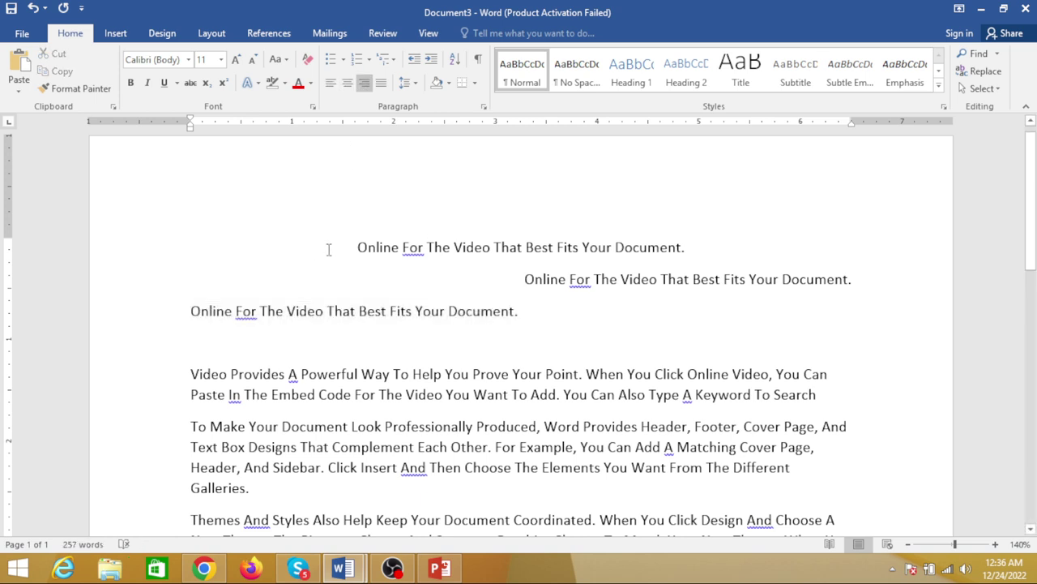
# - Center the third copy with Ctrl+E, undoing an accidentally typed 'r'
pyautogui.moveTo(355, 247); pyautogui.dragTo(716, 252)
pyautogui.click(716, 252)
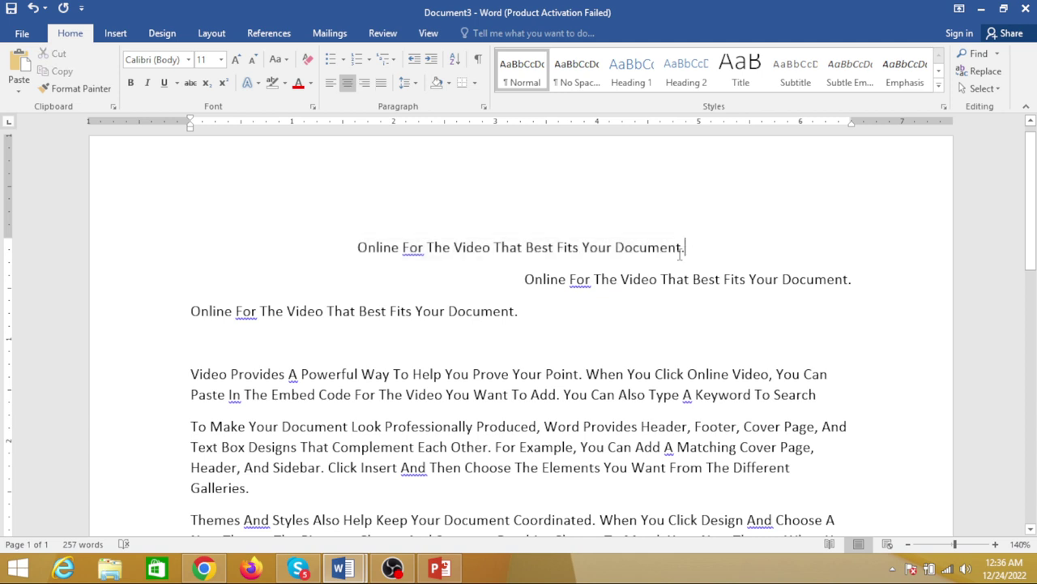
pyautogui.click(278, 247)
pyautogui.moveTo(359, 247); pyautogui.dragTo(559, 247)
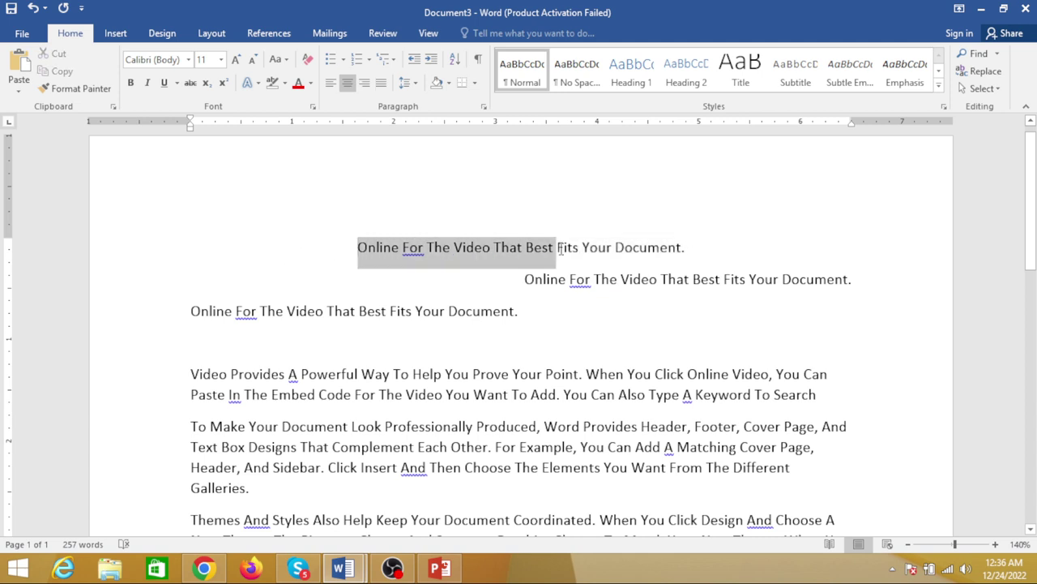
pyautogui.click(126, 313)
pyautogui.hotkey('ctrl', 'e')
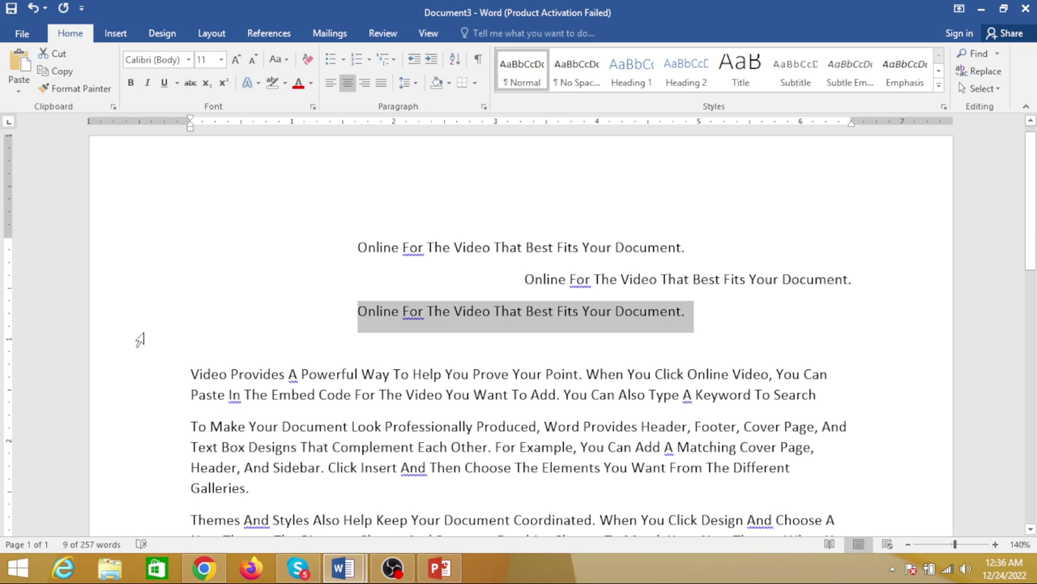
pyautogui.write('r')
pyautogui.hotkey('ctrl', 'z')
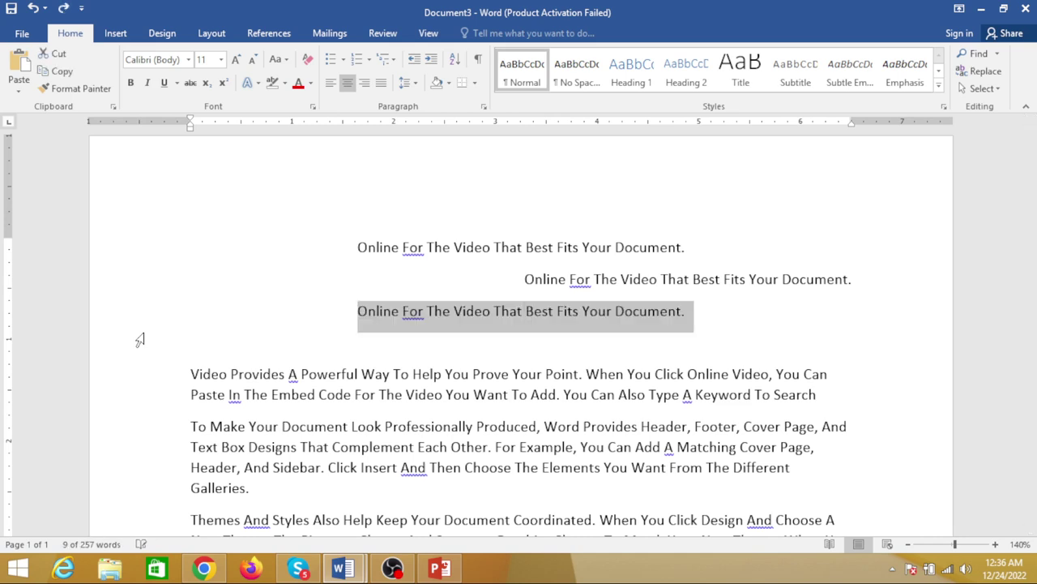
# - Cycle the third copy through right, left, center and justify alignment using Ctrl+R/L/E/J
pyautogui.hotkey('ctrl', 'r')
pyautogui.hotkey('ctrl', 'l')
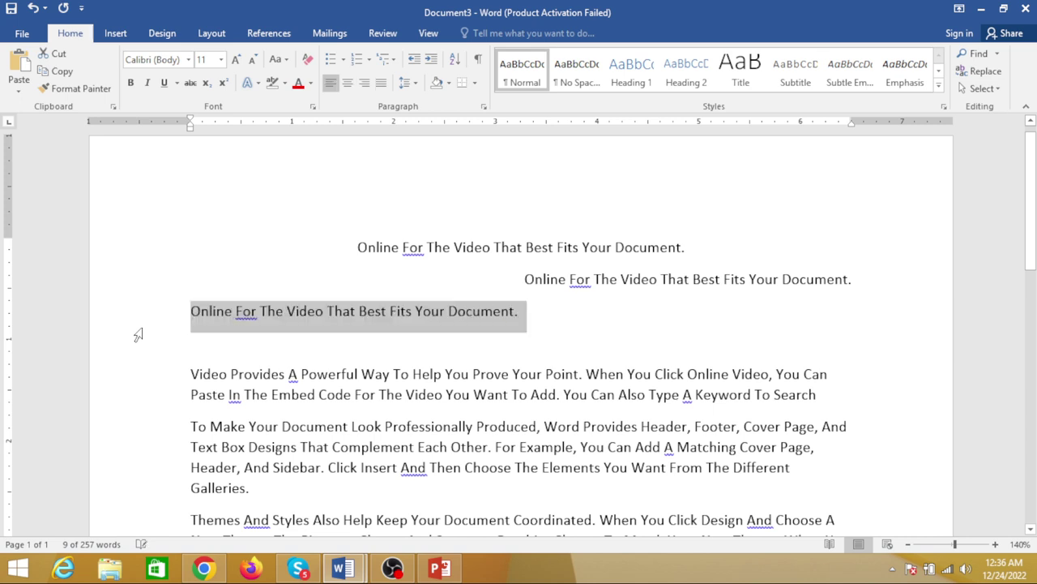
pyautogui.hotkey('ctrl', 'r')
pyautogui.hotkey('ctrl', 'l')
pyautogui.hotkey('ctrl', 'r')
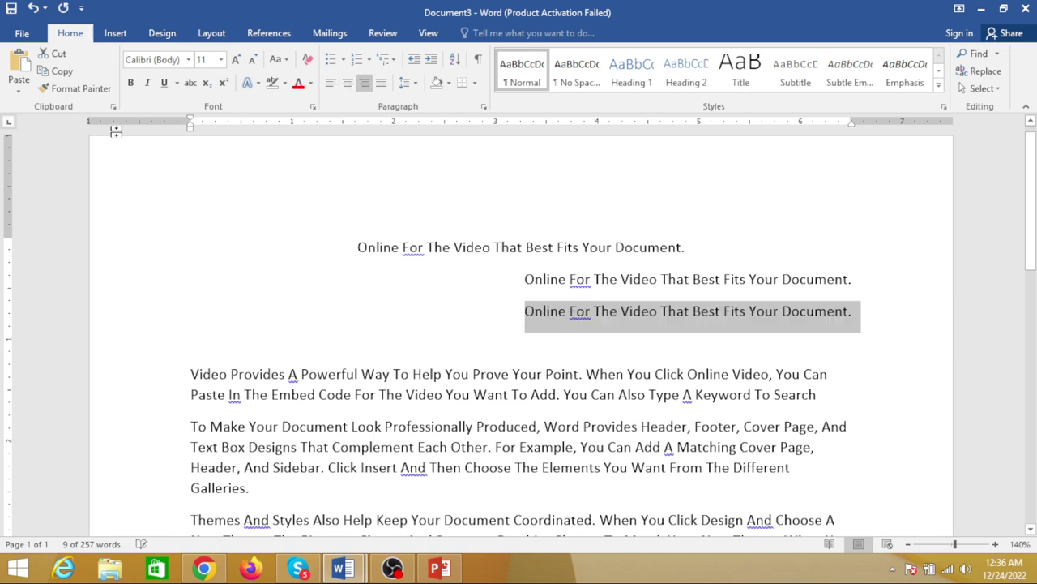
pyautogui.hotkey('ctrl', 'l')
pyautogui.hotkey('ctrl', 'e')
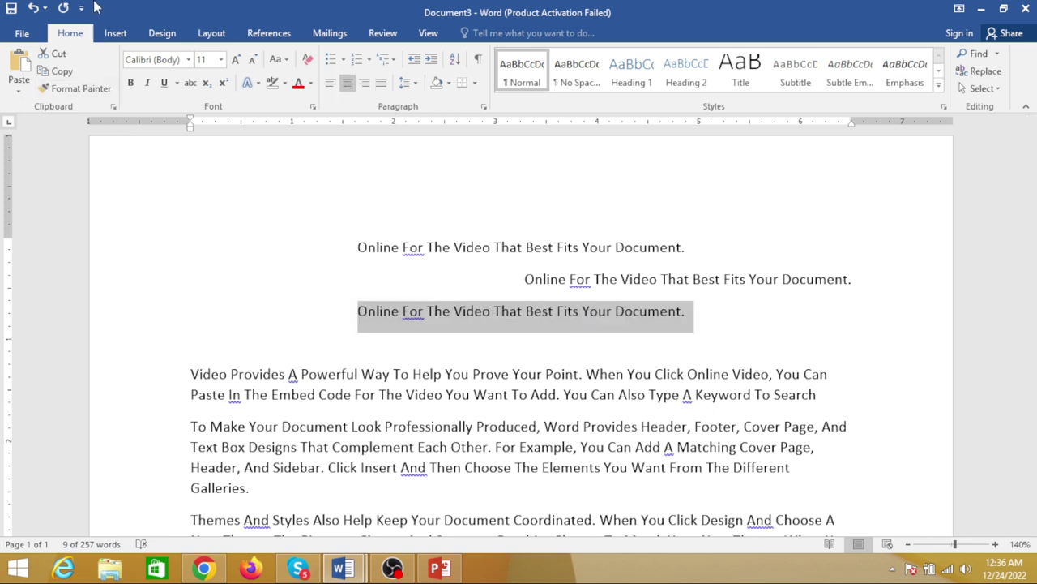
pyautogui.hotkey('ctrl', 'r')
pyautogui.hotkey('ctrl', 'l')
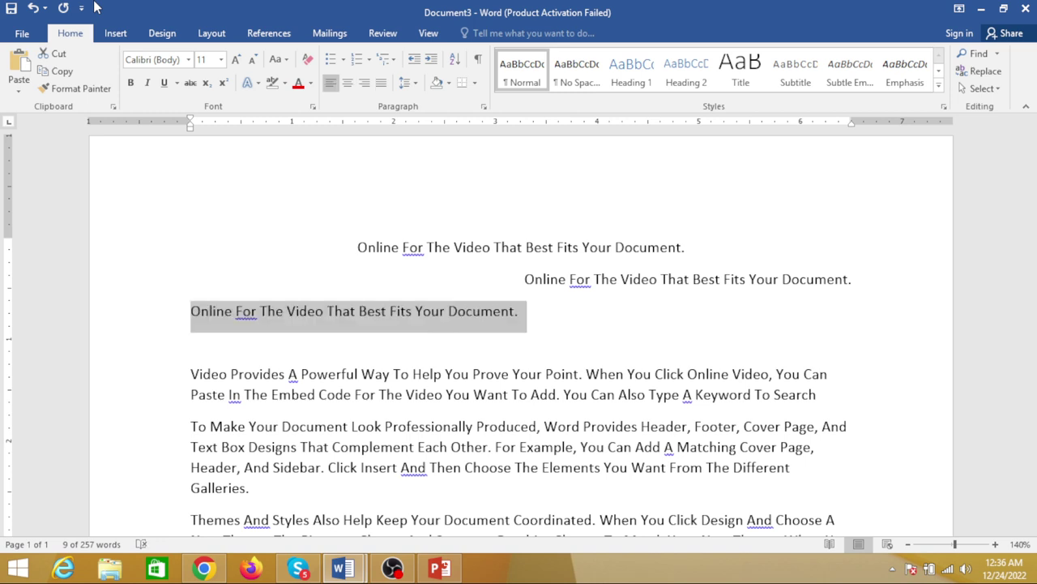
pyautogui.hotkey('ctrl', 'j')
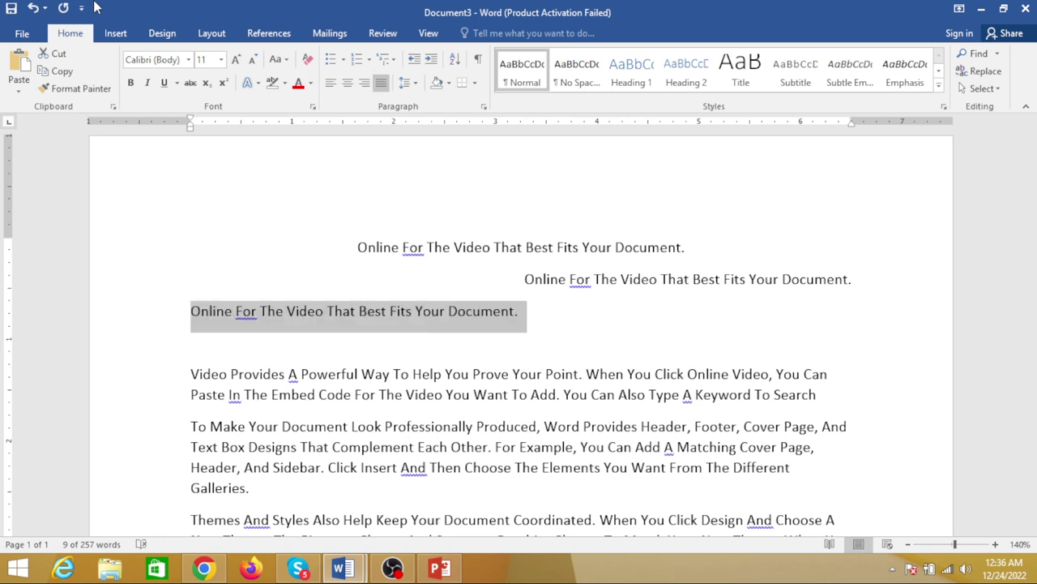
# - Insert a blank line above the centered first line and select the whole document
pyautogui.click(322, 247)
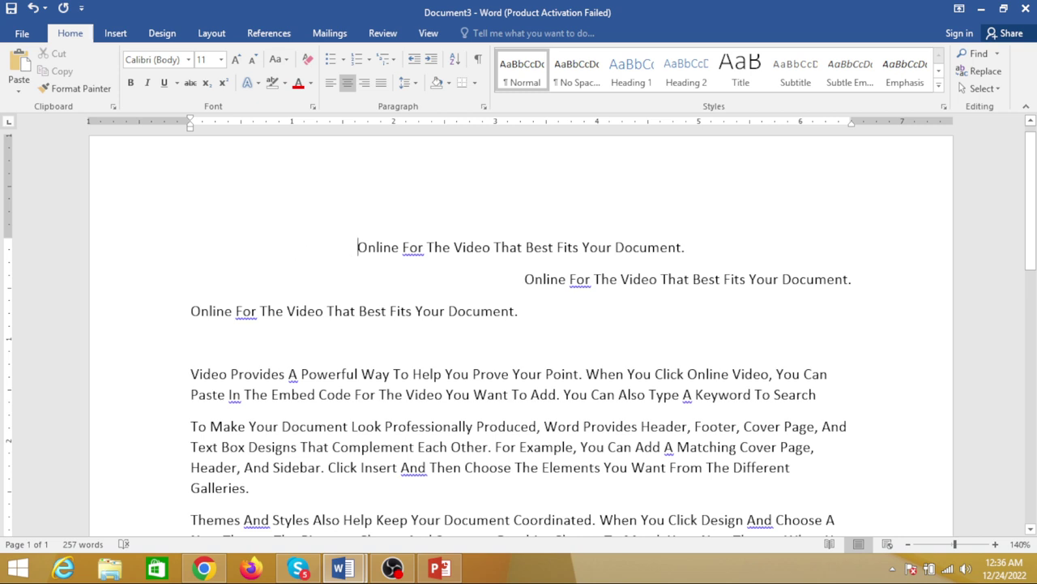
pyautogui.press('Return')
pyautogui.hotkey('ctrl', 'a')
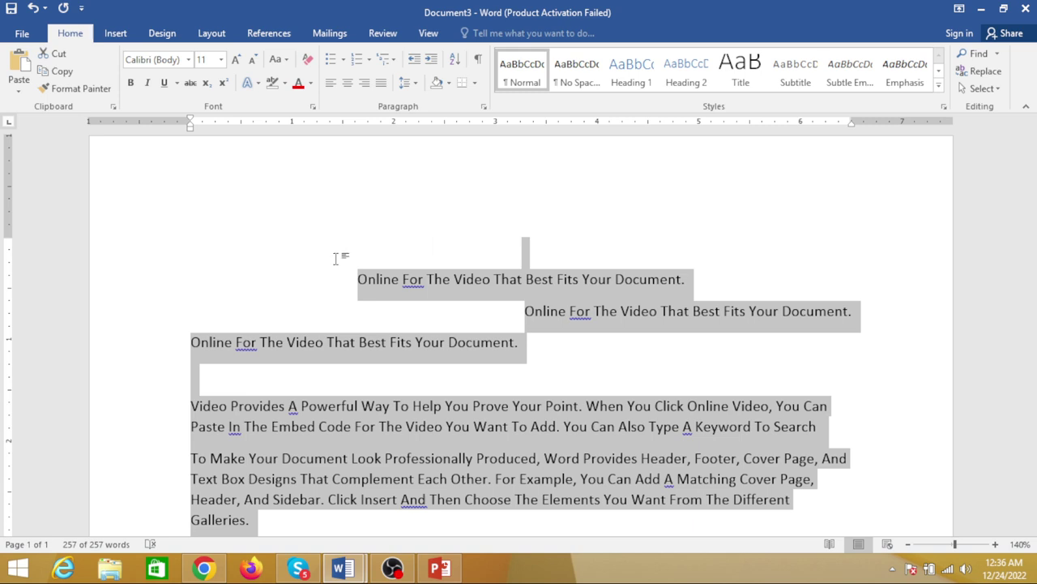
# - Type the header 'All gulf high public school', 'Paper math' with 'time: 3', 'Class 8th' with 'total marks 100'
pyautogui.write('all gul')
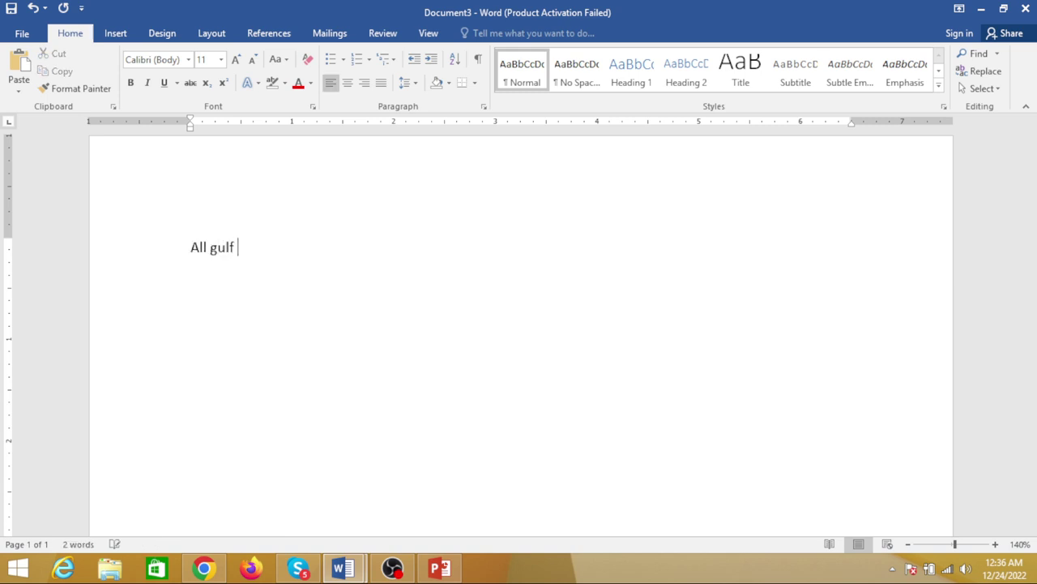
pyautogui.write('high pub')
pyautogui.write('lic school')
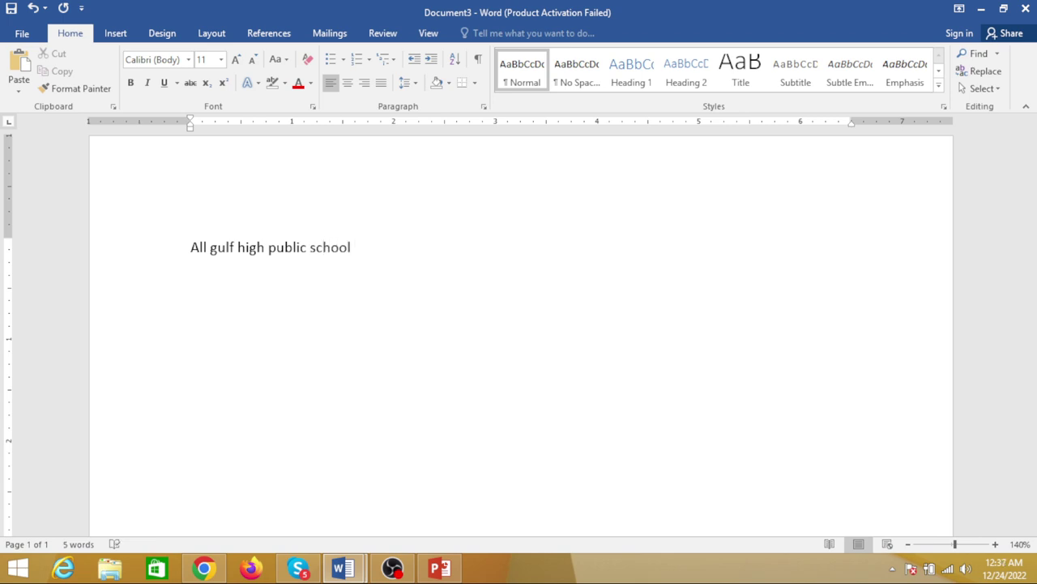
pyautogui.write('pa')
pyautogui.write('r math')
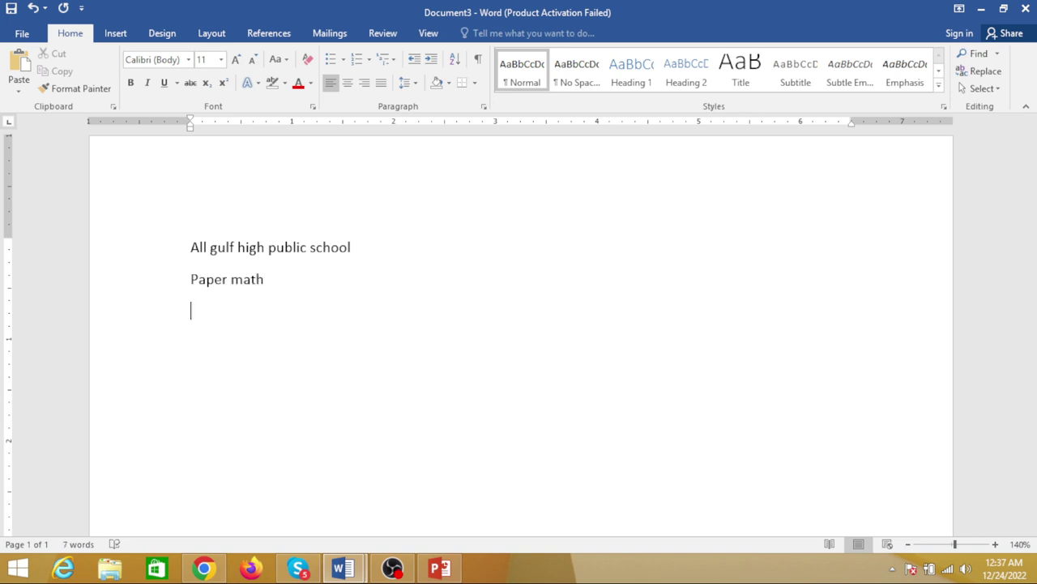
pyautogui.write('la')
pyautogui.write('ss 8th')
pyautogui.press('Tab')
pyautogui.write('total maks')
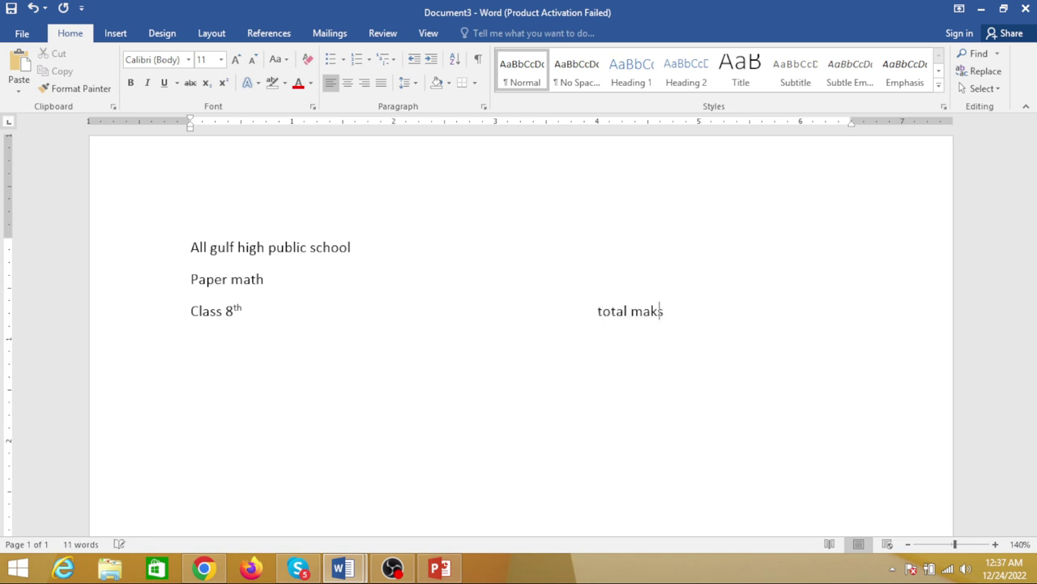
pyautogui.press('BackSpace')
pyautogui.write('rk')
pyautogui.write('s L ')
pyautogui.write('100')
pyautogui.press('BackSpace')
pyautogui.press('BackSpace')
pyautogui.press('BackSpace')
pyautogui.write('00')
pyautogui.write('                                                       ti')
pyautogui.write('me:')
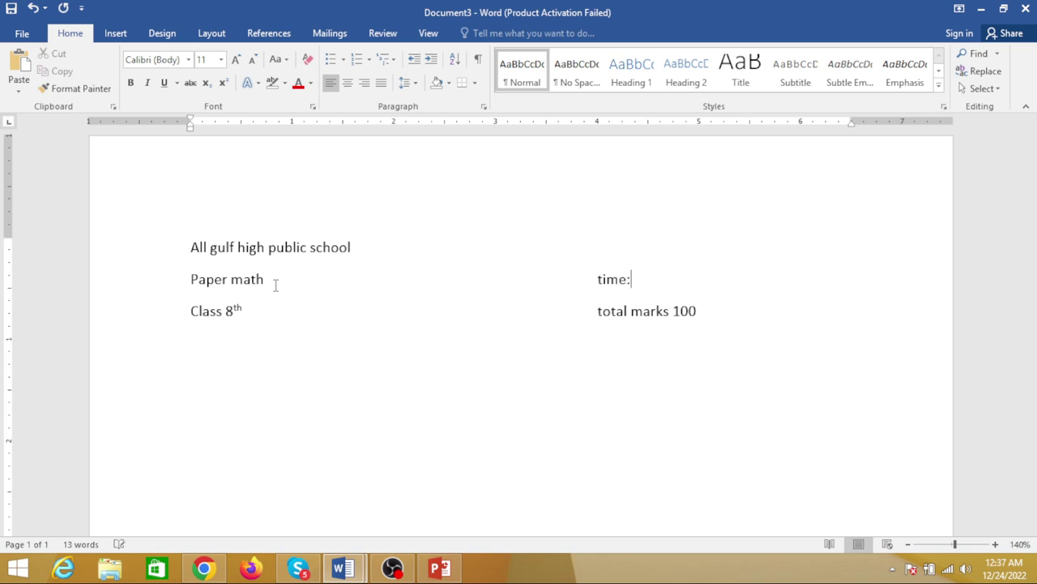
pyautogui.write('3')
pyautogui.click(168, 256)
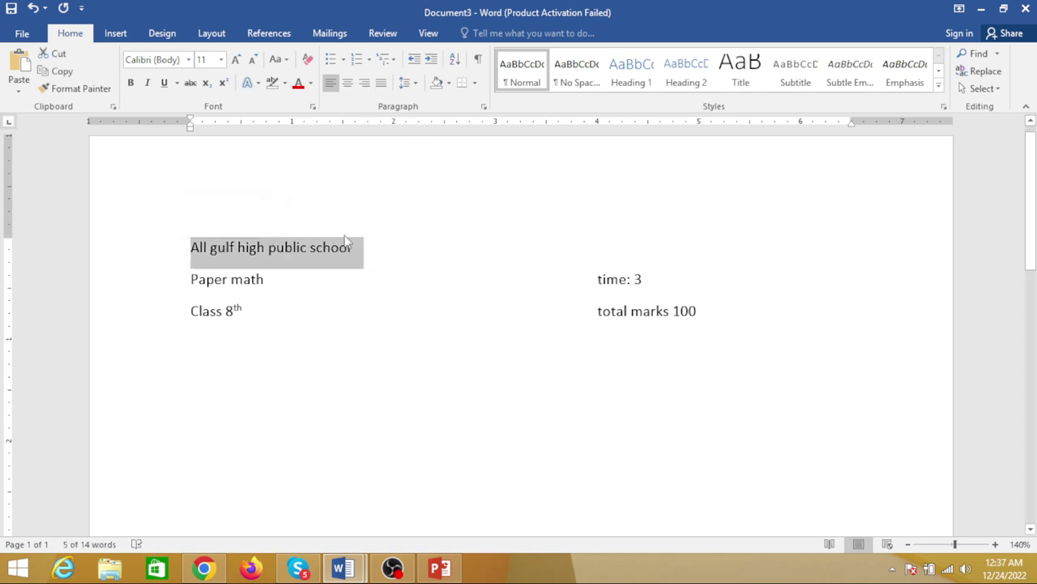
# - Try right, left and justify alignment on the school name line, ending centered
pyautogui.hotkey('ctrl', 'e')
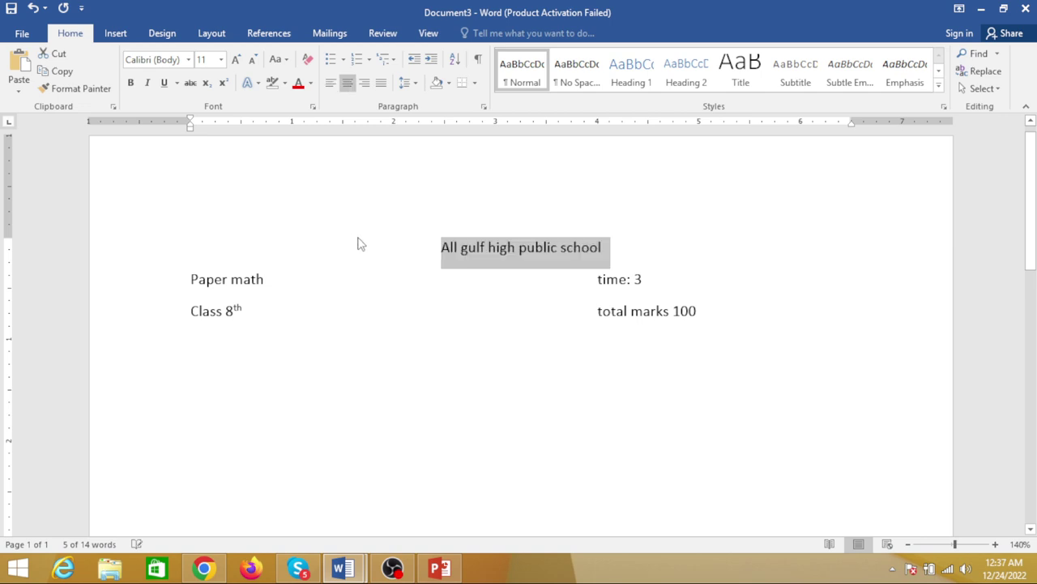
pyautogui.hotkey('ctrl', 'r')
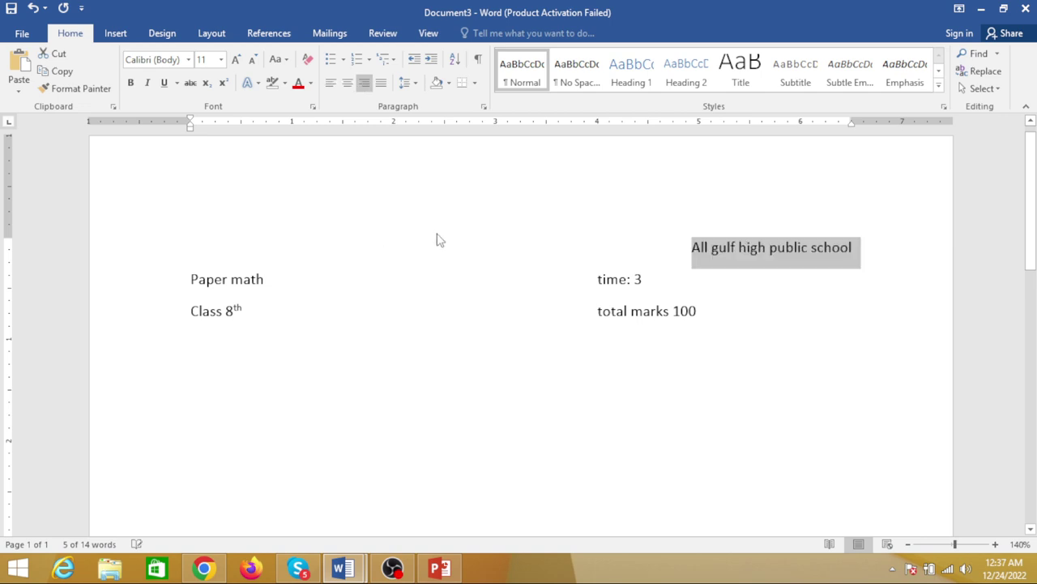
pyautogui.hotkey('ctrl', 'l')
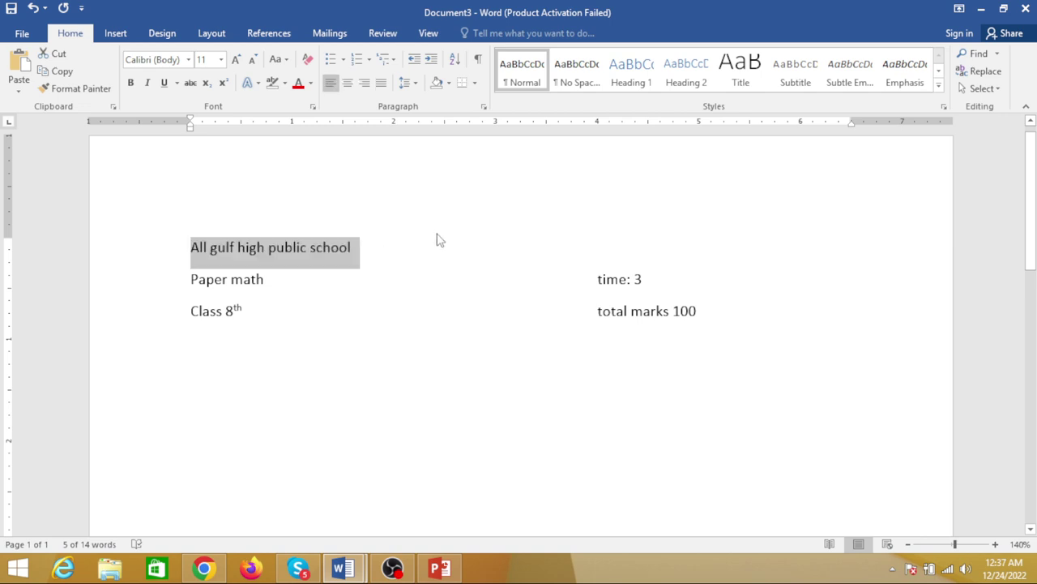
pyautogui.hotkey('ctrl', 'r')
pyautogui.hotkey('ctrl', 'l')
pyautogui.hotkey('ctrl', 'j')
pyautogui.hotkey('ctrl', 'e')
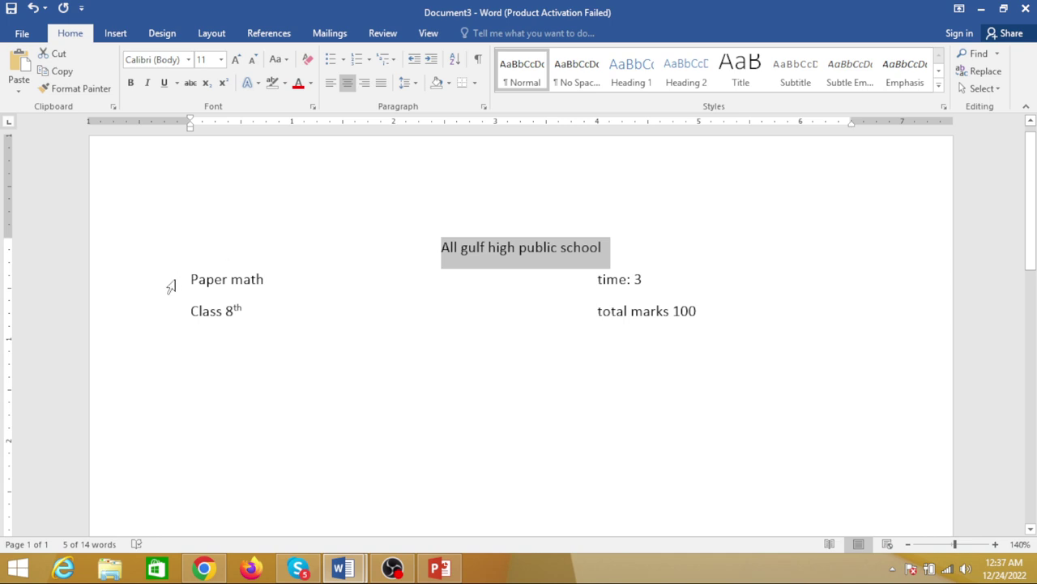
pyautogui.click(723, 308)
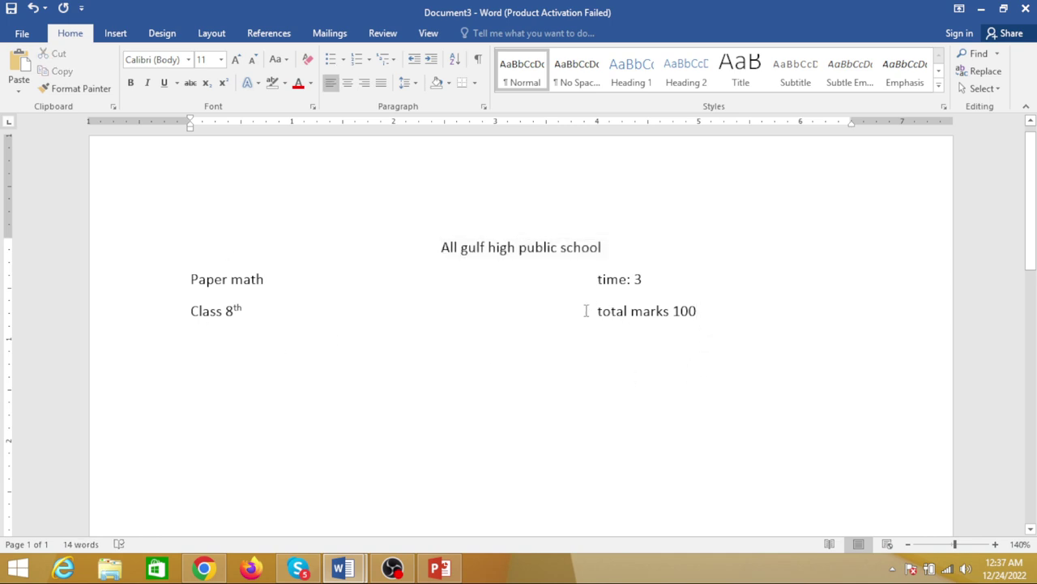
# - Center the Class 8th and Paper math lines, then return each to left alignment
pyautogui.moveTo(586, 310); pyautogui.dragTo(778, 316)
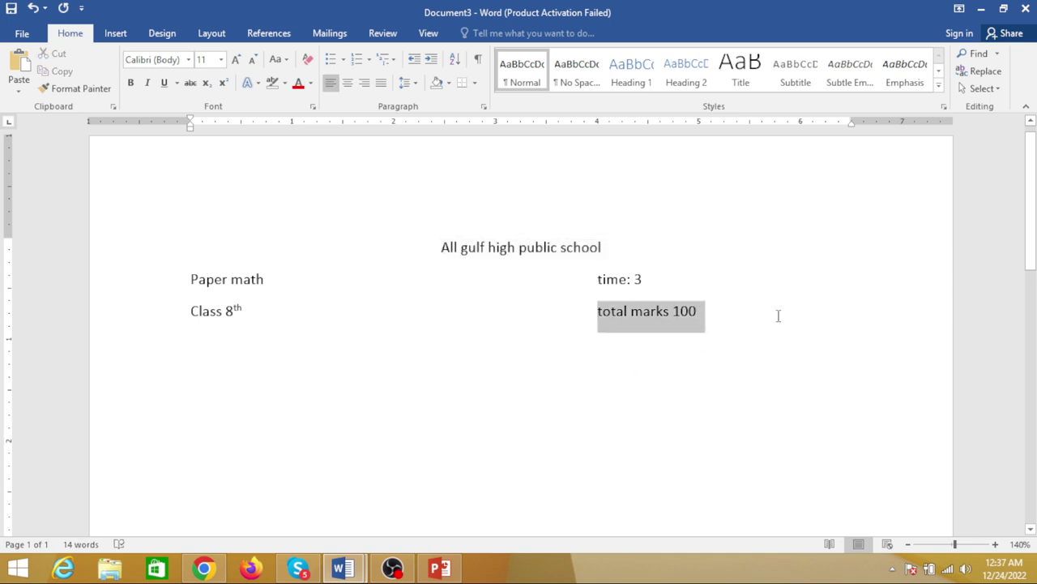
pyautogui.click(346, 82)
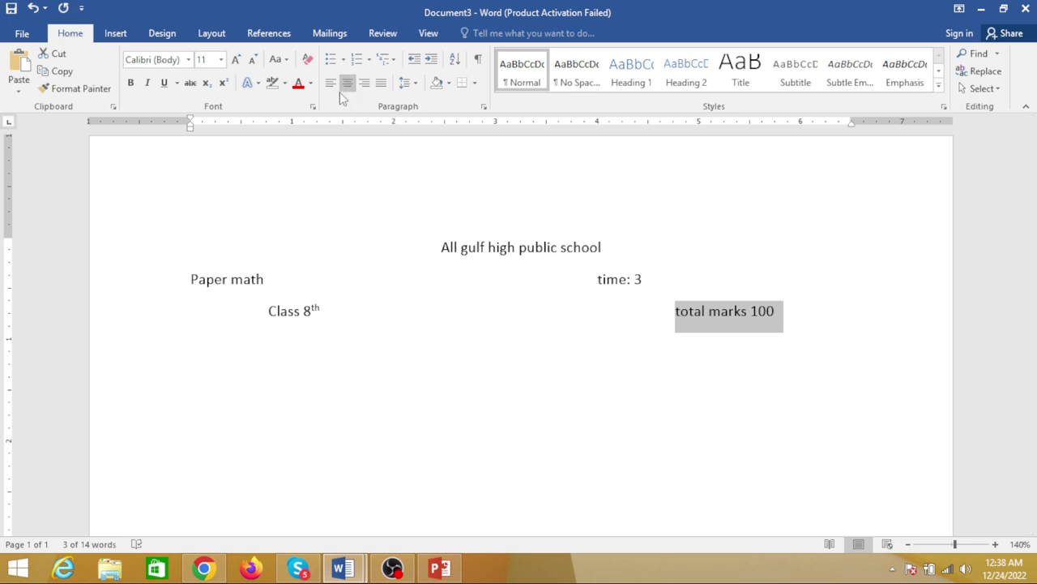
pyautogui.click(337, 86)
pyautogui.click(158, 283)
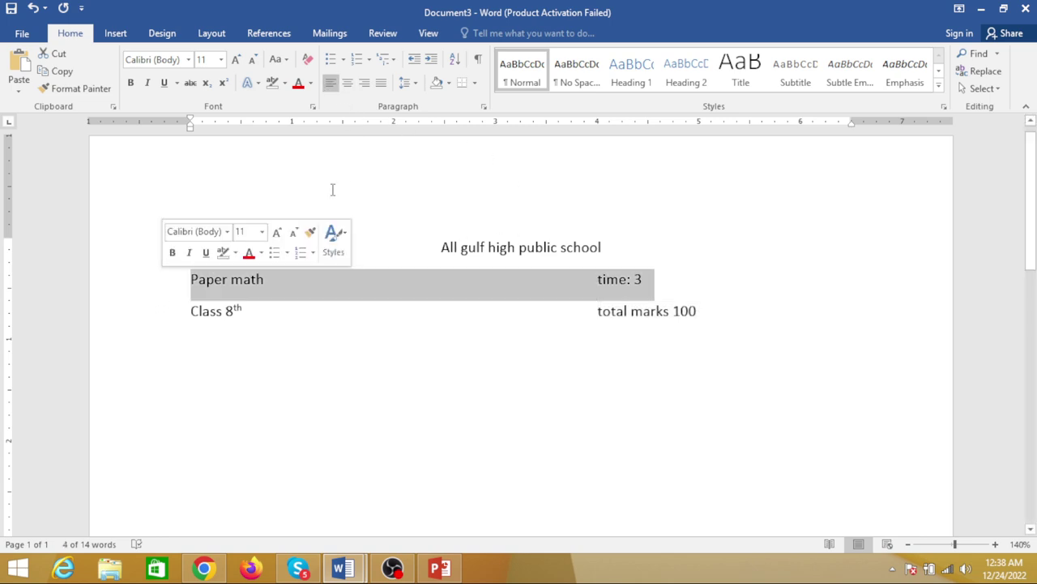
pyautogui.moveTo(313, 284)
pyautogui.mouseDown()
pyautogui.moveTo(219, 266)
pyautogui.moveTo(198, 280)
pyautogui.mouseUp()
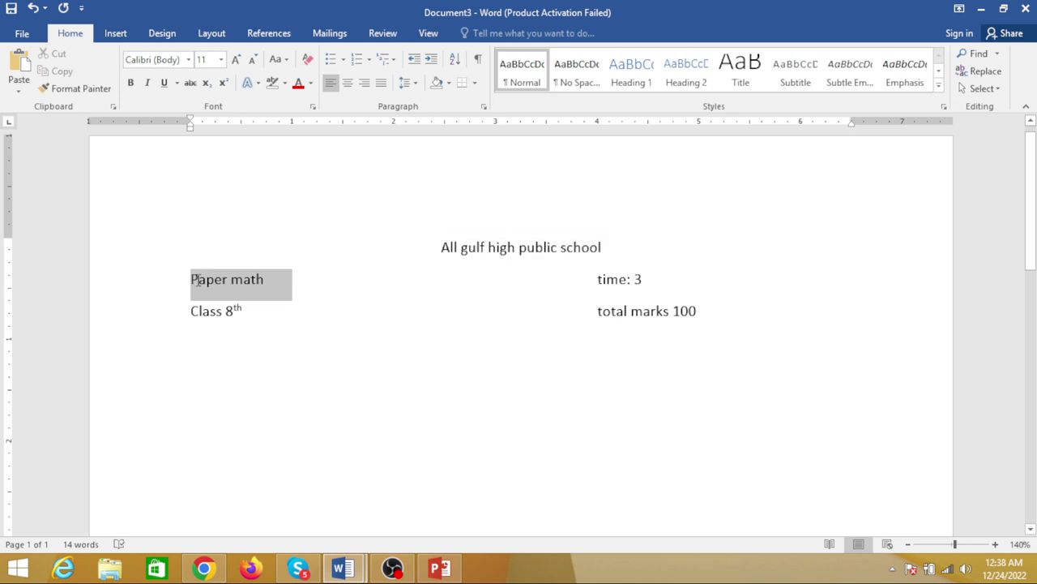
pyautogui.click(349, 85)
pyautogui.click(332, 84)
pyautogui.click(398, 286)
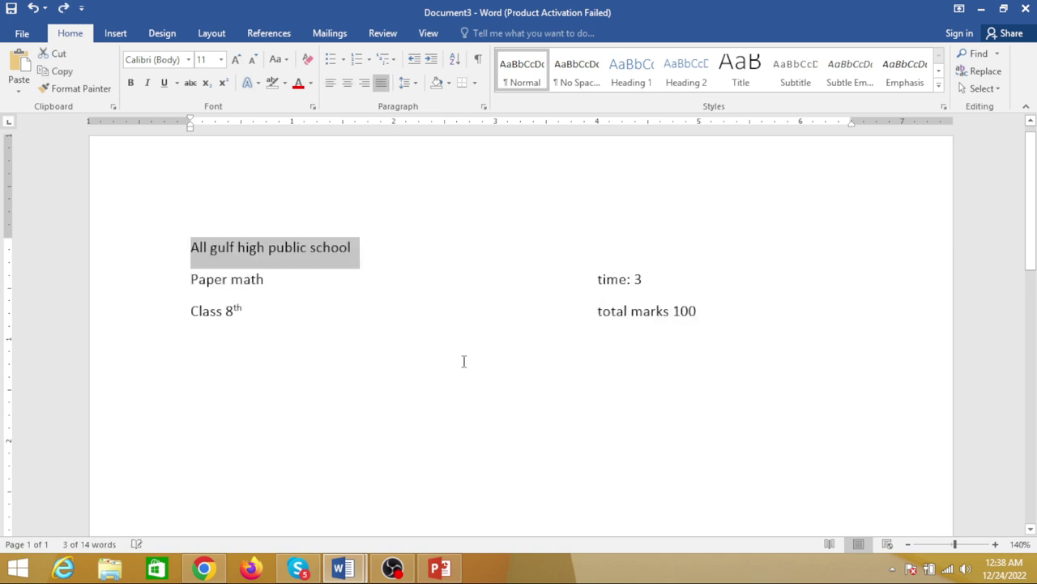
# - Undo the typed exam header to restore the sample text
pyautogui.hotkey('ctrl', 'r')
pyautogui.hotkey('ctrl', 'z')
pyautogui.hotkey('ctrl', 'z')
pyautogui.hotkey('ctrl', 'z')
pyautogui.hotkey('ctrl', 'z')
pyautogui.hotkey('ctrl', 'z')
pyautogui.hotkey('ctrl', 'z')
pyautogui.hotkey('ctrl', 'z')
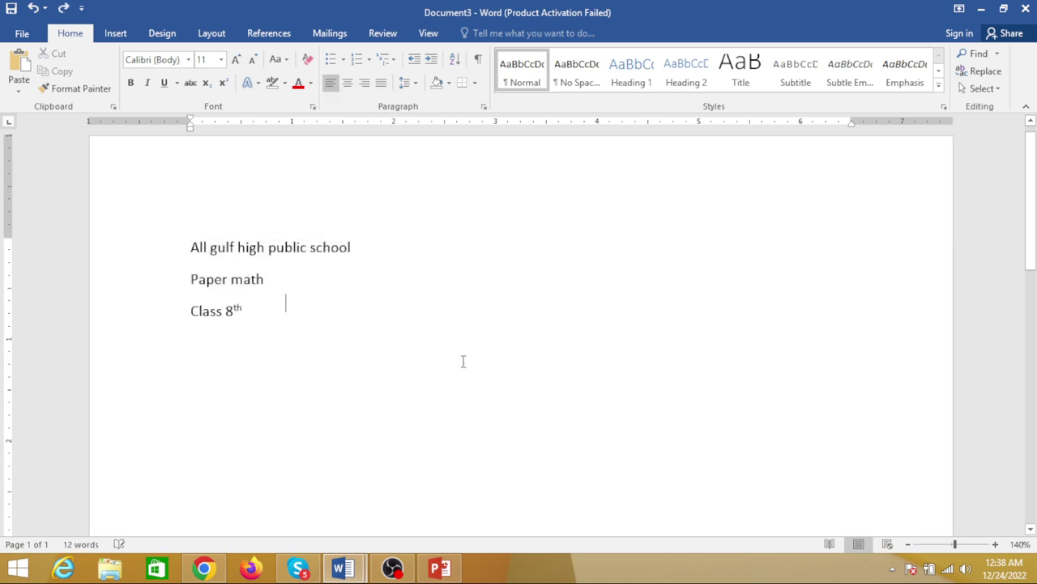
pyautogui.hotkey('ctrl', 'z')
pyautogui.hotkey('ctrl', 'z')
pyautogui.hotkey('ctrl', 'z')
pyautogui.hotkey('ctrl', 'z')
pyautogui.hotkey('ctrl', 'z')
pyautogui.hotkey('ctrl', 'z')
pyautogui.hotkey('ctrl', 'z')
pyautogui.hotkey('ctrl', 'z')
pyautogui.hotkey('ctrl', 'z')
pyautogui.hotkey('ctrl', 'z')
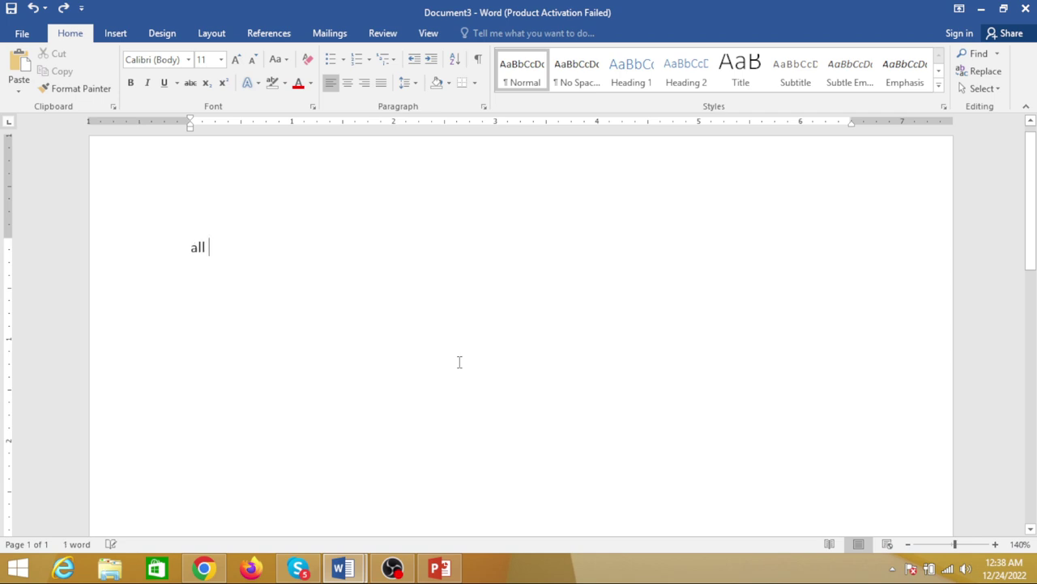
pyautogui.hotkey('ctrl', 'z')
pyautogui.hotkey('ctrl', 'z')
pyautogui.hotkey('ctrl', 'z')
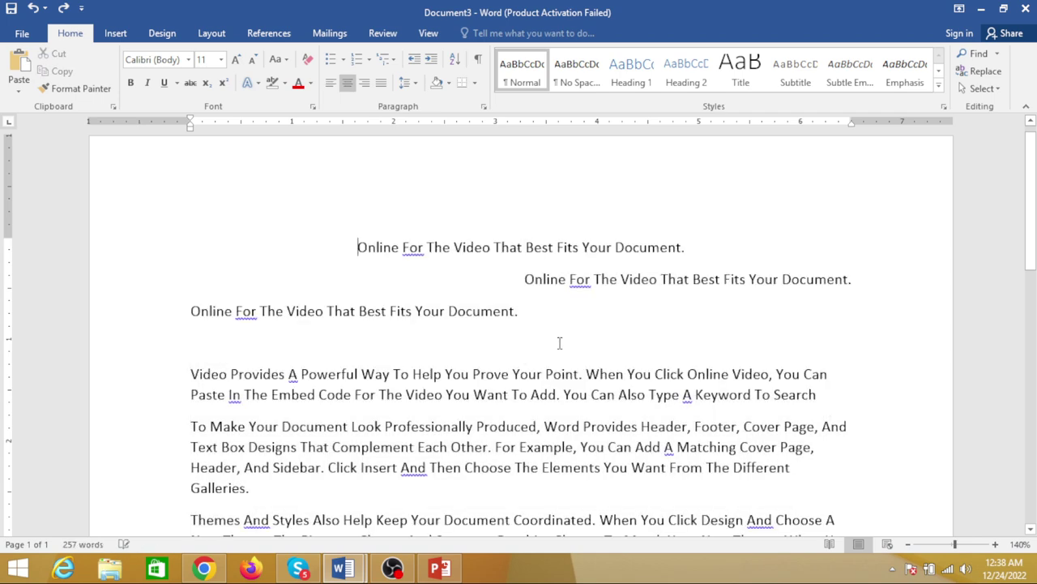
pyautogui.hotkey('ctrl', 'z')
# - Reverse the third line's alignment changes, remove the three Online sample lines, and select all text
pyautogui.hotkey('ctrl', 'e')
pyautogui.hotkey('ctrl', 'l')
pyautogui.hotkey('ctrl', 'r')
pyautogui.hotkey('ctrl', 'l')
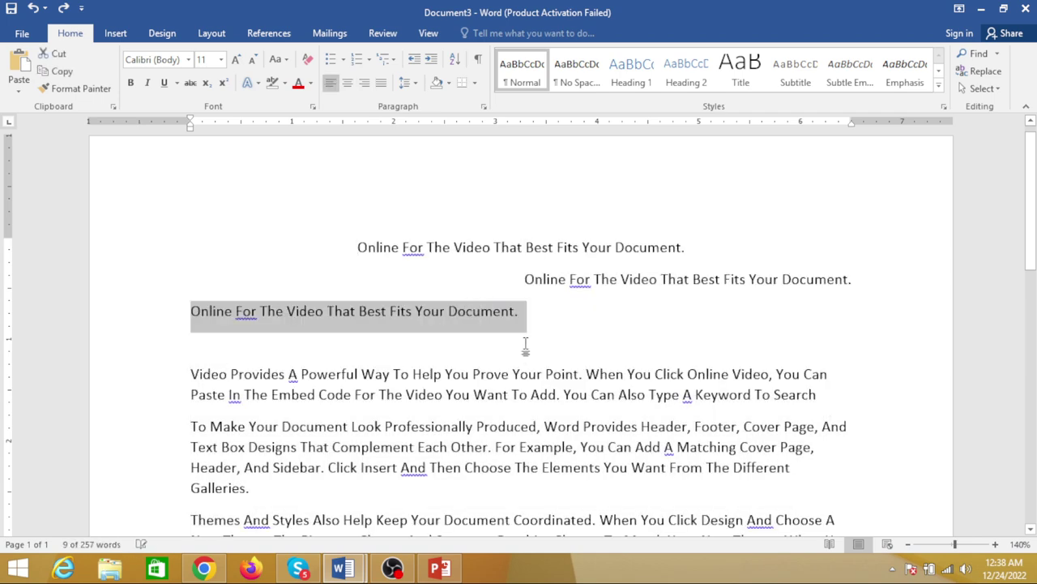
pyautogui.hotkey('ctrl', 'r')
pyautogui.hotkey('ctrl', 'l')
pyautogui.hotkey('ctrl', 'z')
pyautogui.hotkey('ctrl', 'z')
pyautogui.hotkey('ctrl', 'z')
pyautogui.hotkey('ctrl', 'z')
pyautogui.hotkey('ctrl', 'z')
pyautogui.hotkey('ctrl', 'z')
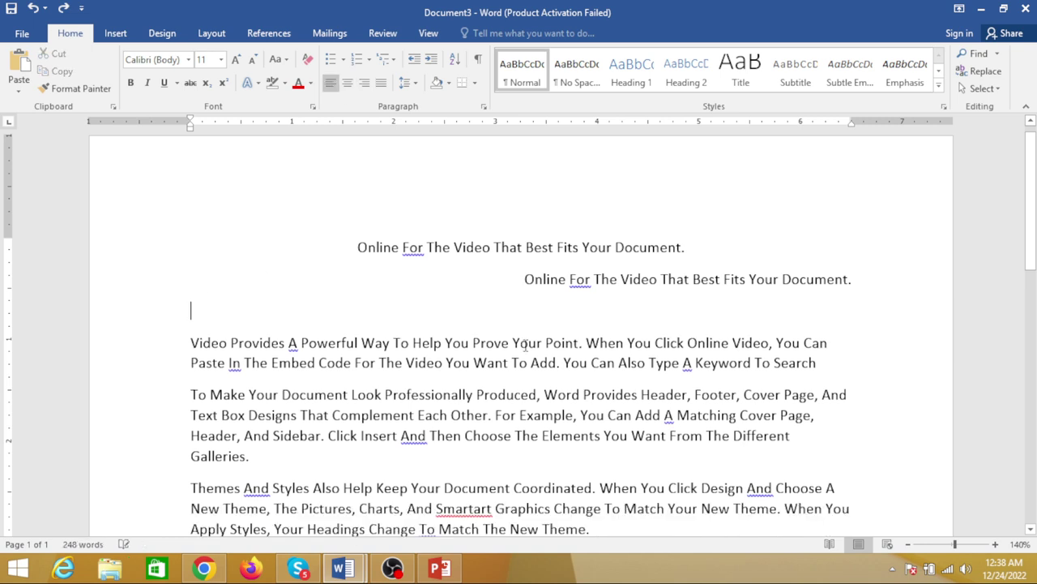
pyautogui.hotkey('ctrl', 'z')
pyautogui.hotkey('ctrl', 'z')
pyautogui.hotkey('ctrl', 'z')
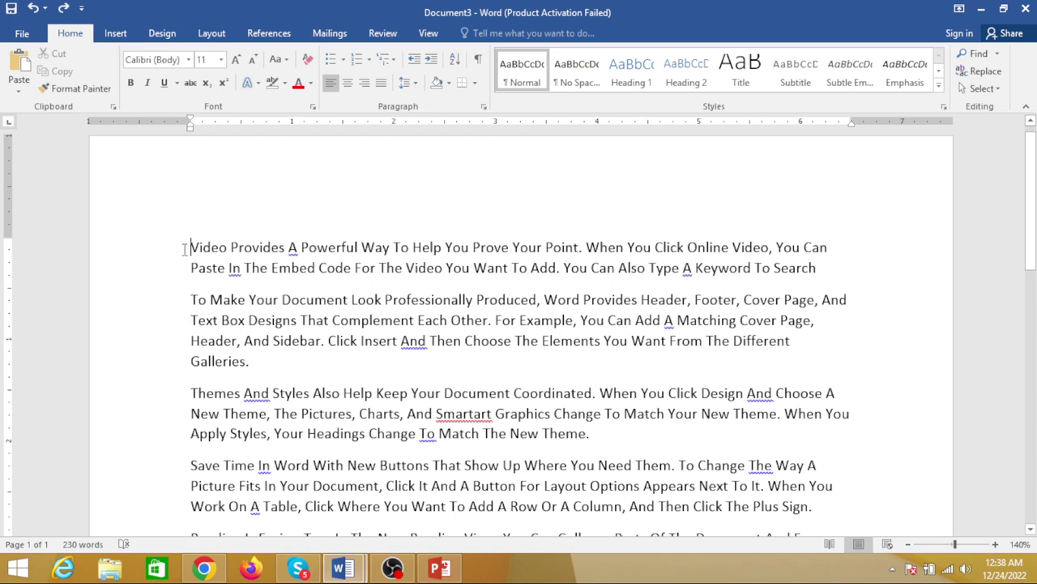
pyautogui.hotkey('ctrl', 'a')
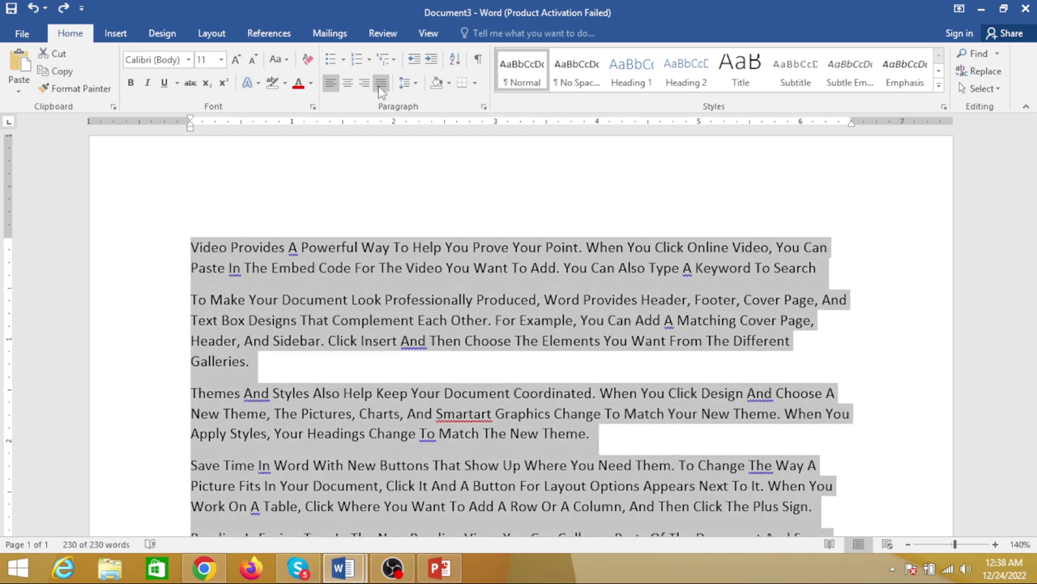
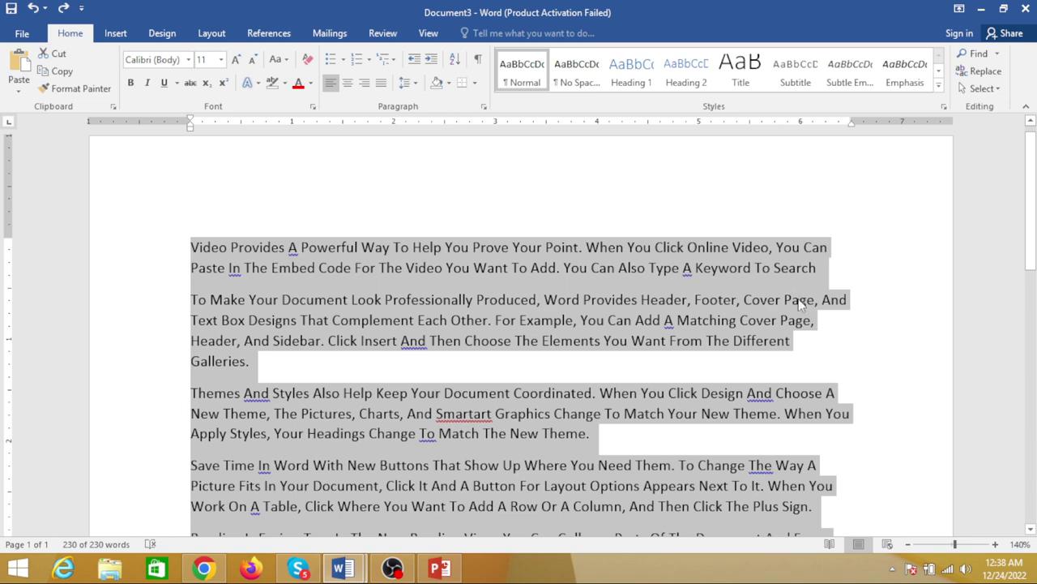
# - Justify the selected paragraphs and type =rand() over them
pyautogui.click(380, 85)
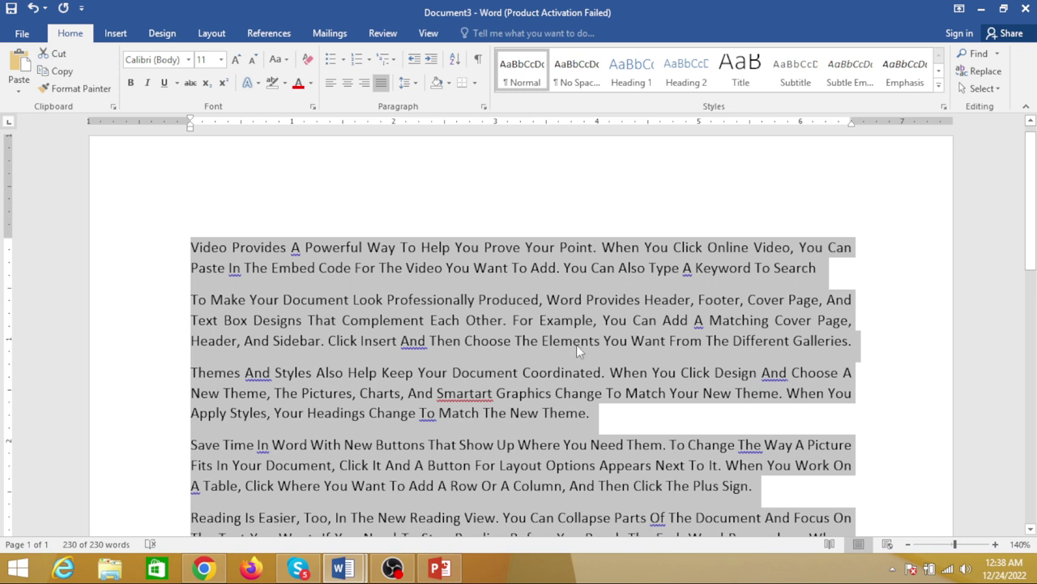
pyautogui.write('=rand(')
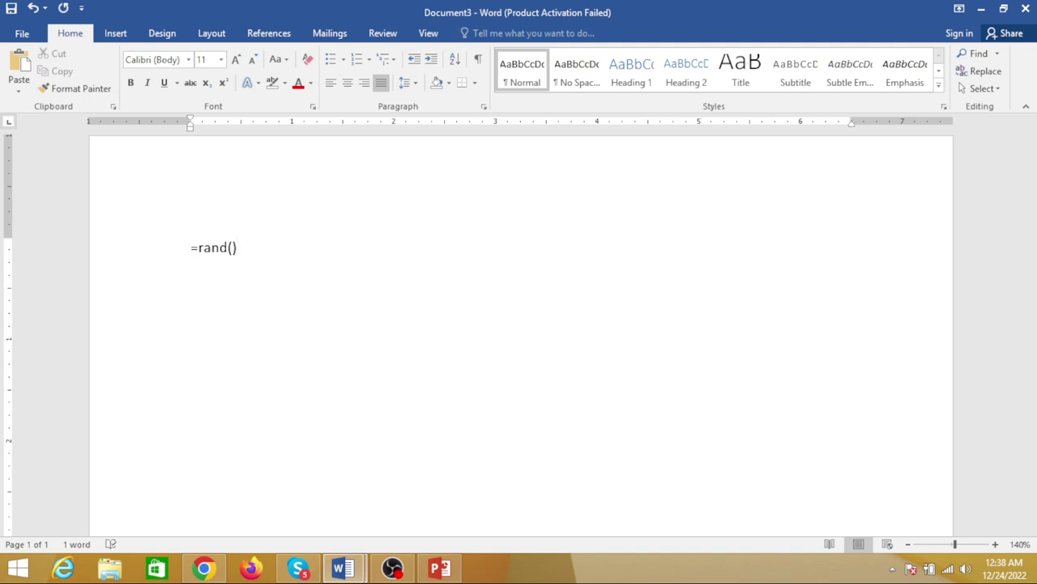
# - Expand =rand() into five sample paragraphs, select them all, and left-align then re-justify them
pyautogui.press('Return')
pyautogui.scroll(2, 547, 414)
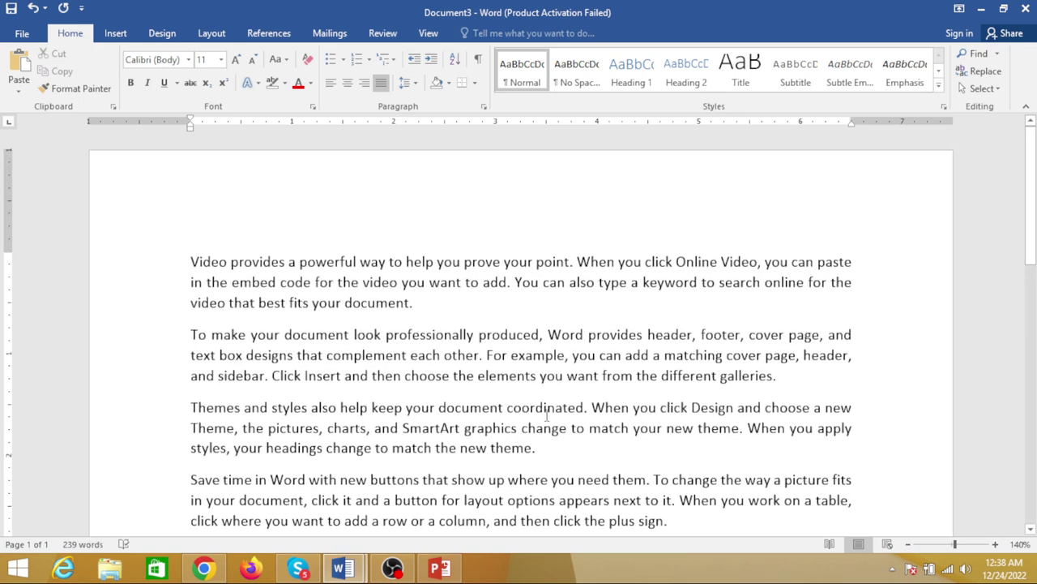
pyautogui.hotkey('ctrl', 'a')
pyautogui.click(383, 85)
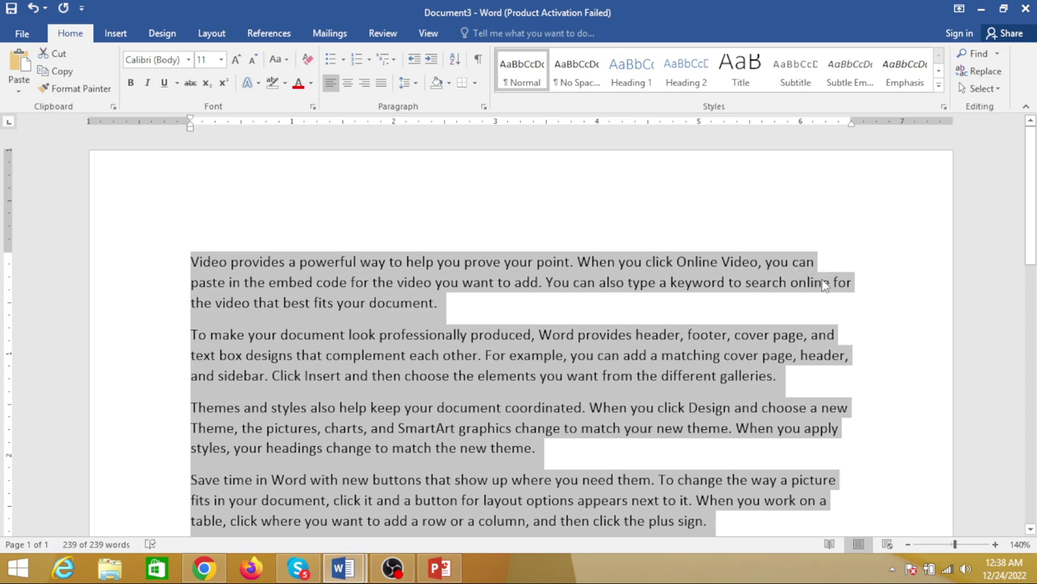
pyautogui.click(382, 84)
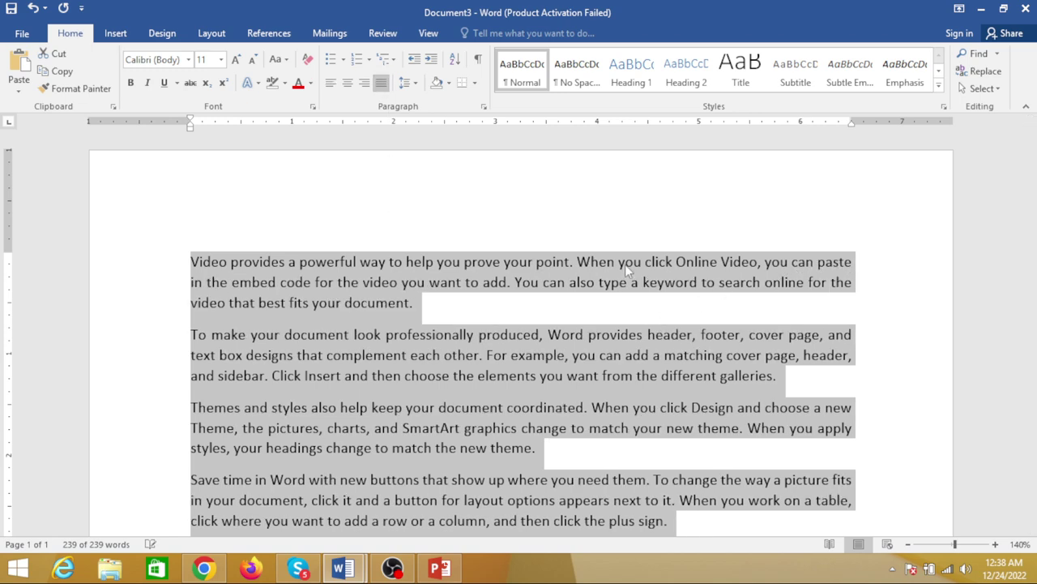
pyautogui.scroll(-3, 851, 373)
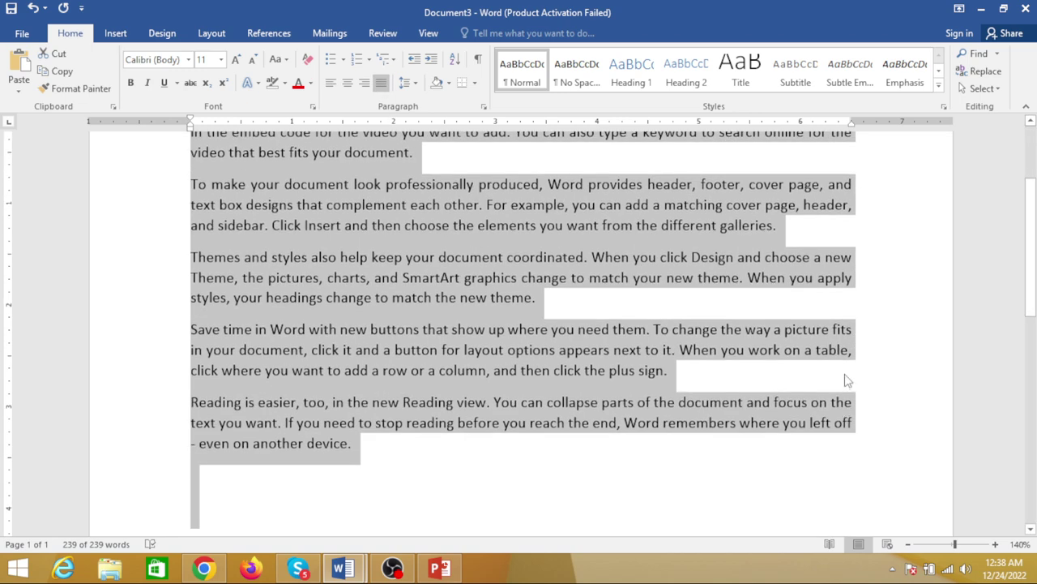
pyautogui.scroll(3, 846, 379)
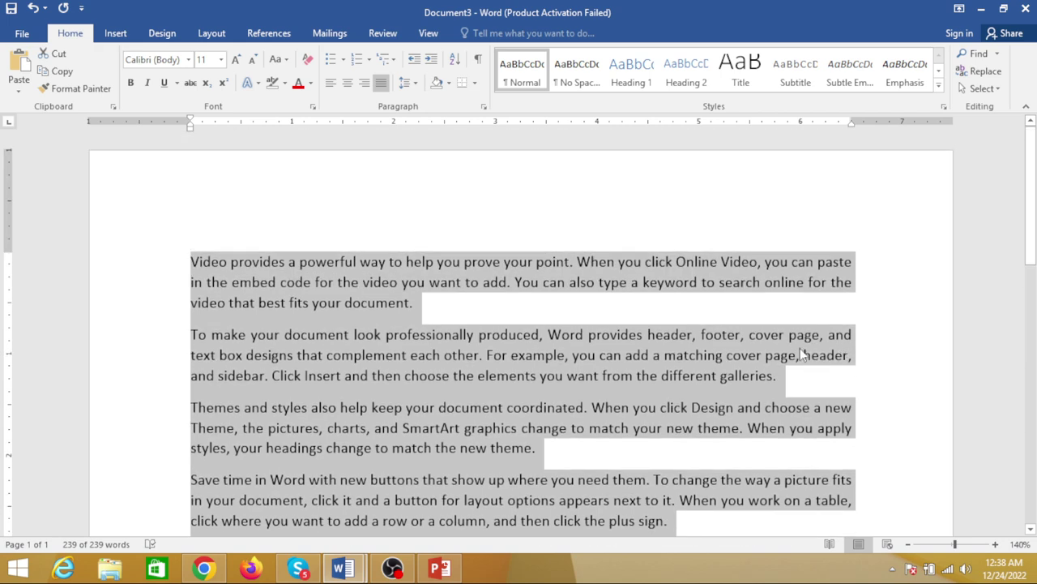
pyautogui.scroll(-1, 800, 349)
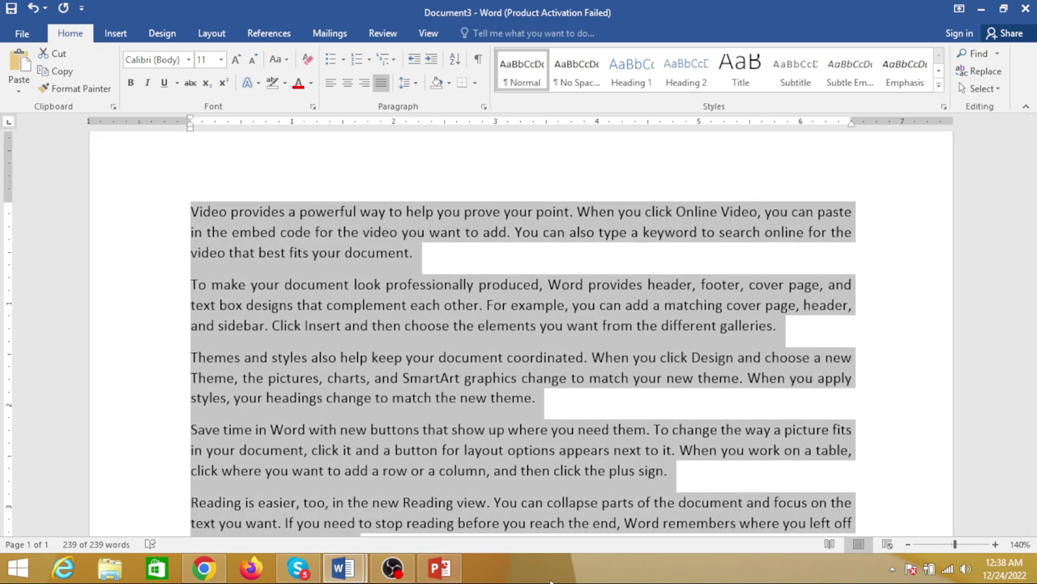
# - Switch the paragraphs repeatedly between left-aligned and justified with Ctrl+L/Ctrl+J, ending justified
pyautogui.hotkey('ctrl', 'l')
pyautogui.hotkey('ctrl', 'j')
pyautogui.hotkey('ctrl', 'l')
pyautogui.hotkey('ctrl', 'j')
pyautogui.hotkey('ctrl', 'l')
pyautogui.hotkey('ctrl', 'j')
pyautogui.hotkey('ctrl', 'l')
pyautogui.hotkey('ctrl', 'j')
pyautogui.hotkey('ctrl', 'l')
pyautogui.hotkey('ctrl', 'j')
pyautogui.hotkey('ctrl', 'l')
pyautogui.hotkey('ctrl', 'j')
pyautogui.hotkey('ctrl', 'l')
pyautogui.hotkey('ctrl', 'j')
# - Left-align the selected sample text without changing its line spacing
pyautogui.click(381, 85)
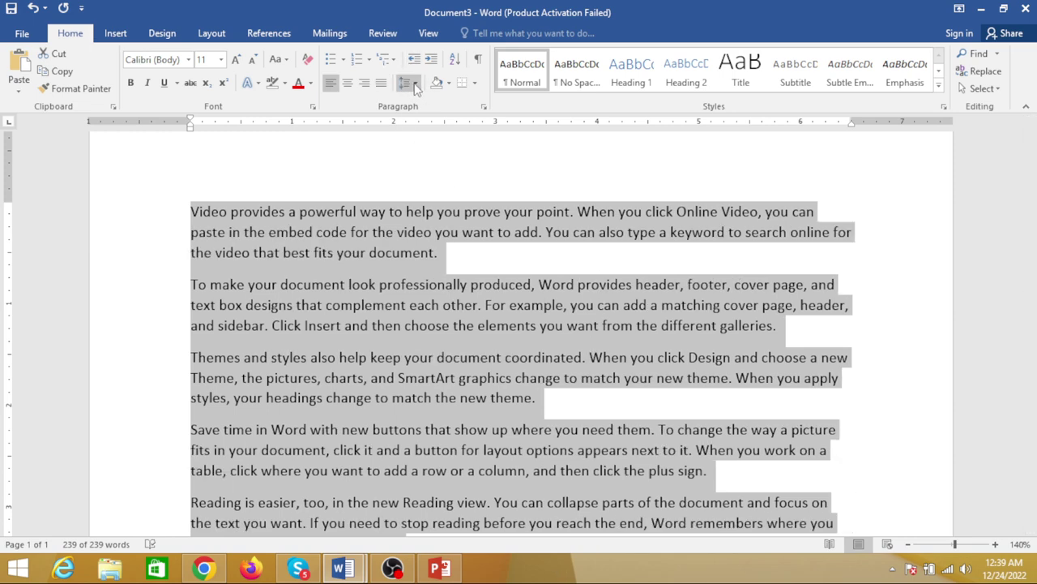
pyautogui.click(415, 84)
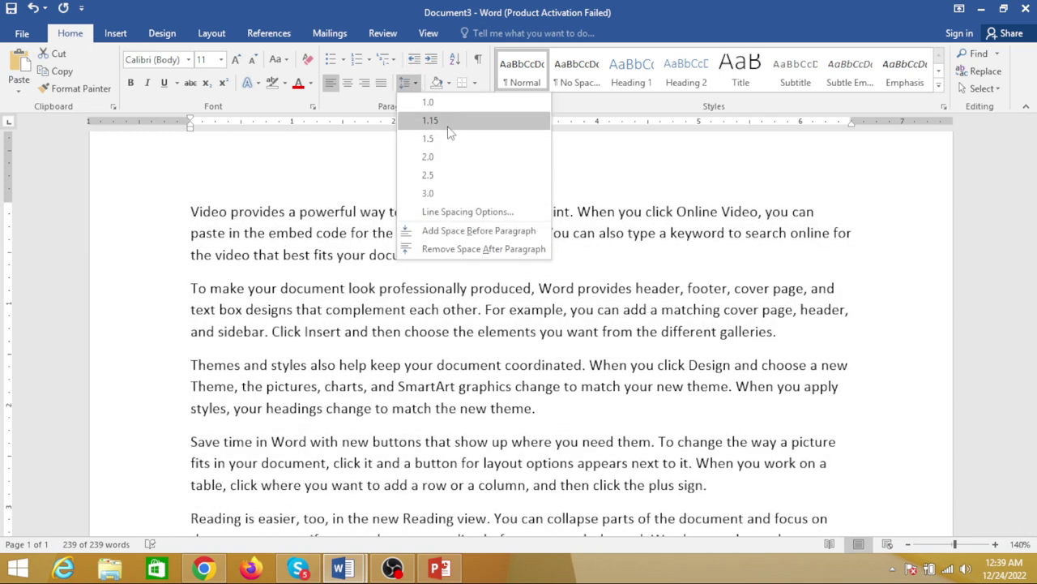
pyautogui.click(328, 255)
pyautogui.click(250, 252)
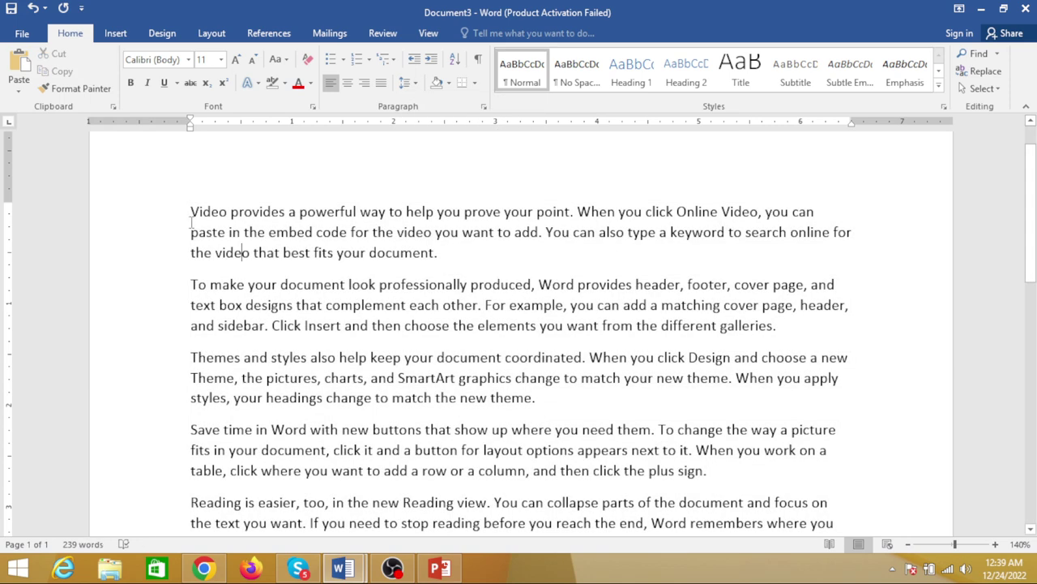
# - Select all the text and apply single 1.0 line spacing
pyautogui.moveTo(192, 223); pyautogui.dragTo(453, 401)
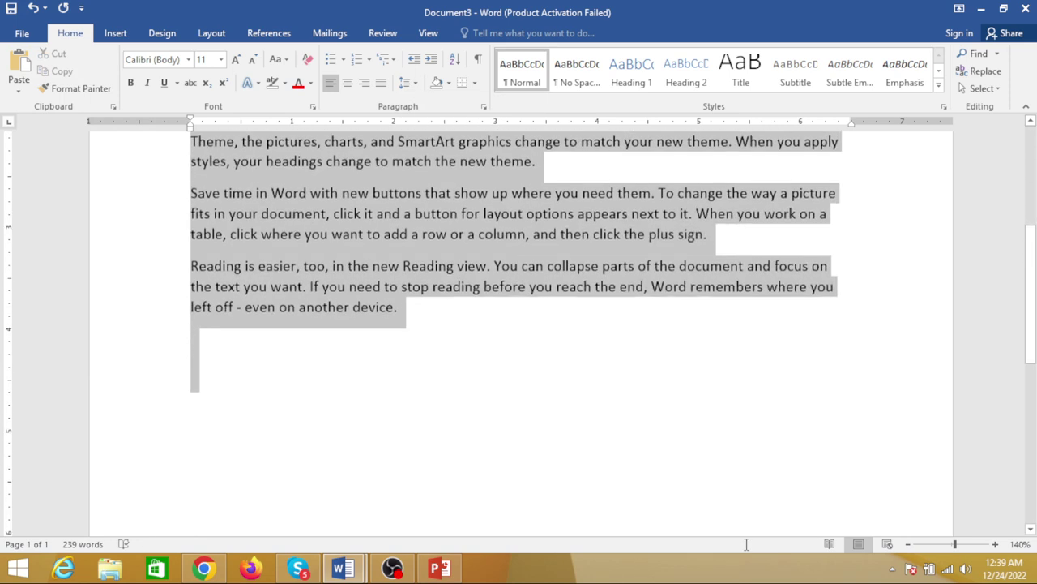
pyautogui.scroll(3, 452, 400)
pyautogui.scroll(3, 438, 324)
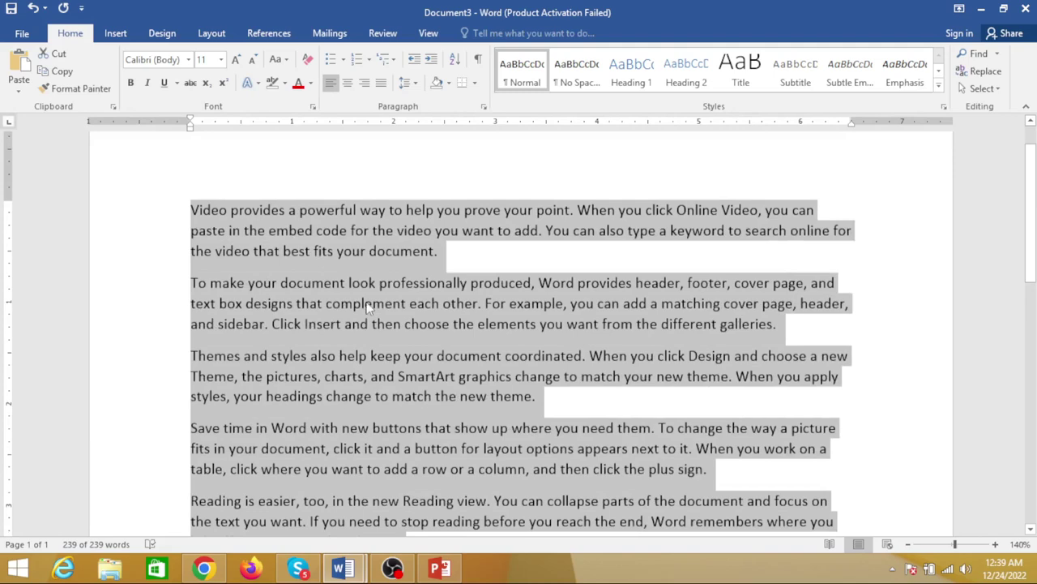
pyautogui.click(417, 84)
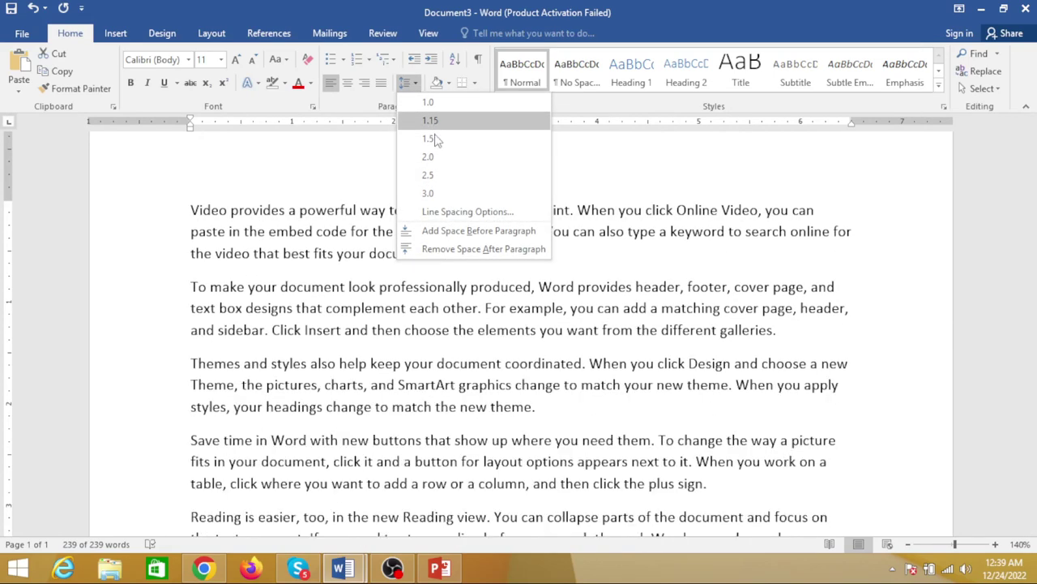
pyautogui.click(428, 102)
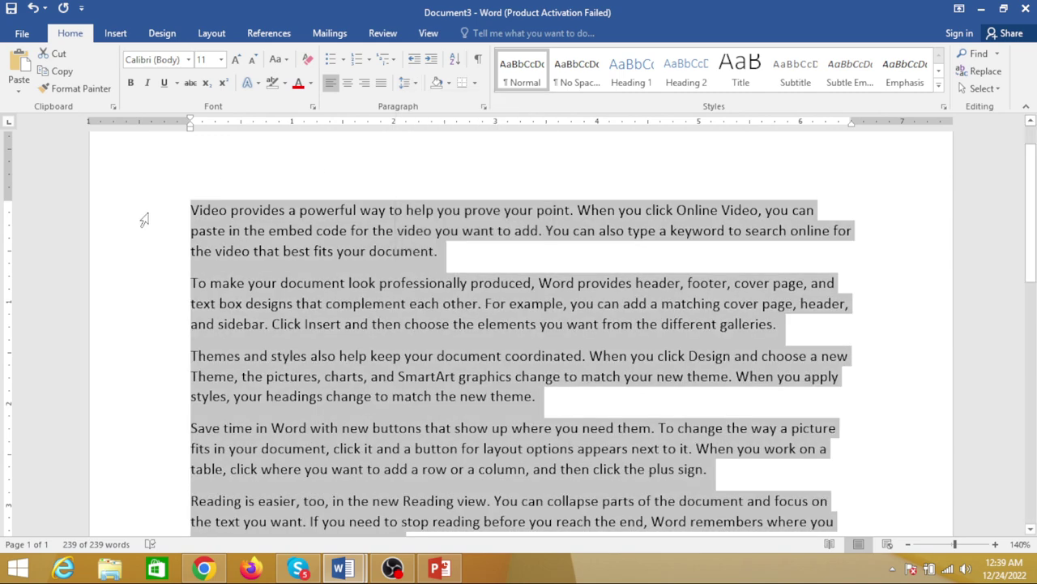
# - Select the first paragraph and view its line spacing options without changing them
pyautogui.moveTo(140, 221); pyautogui.dragTo(151, 253)
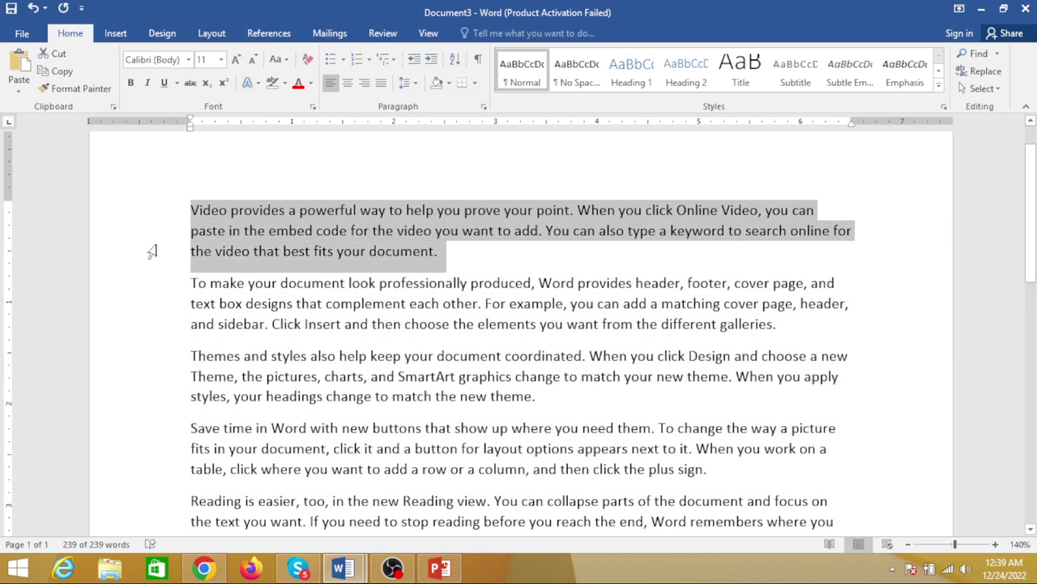
pyautogui.click(407, 82)
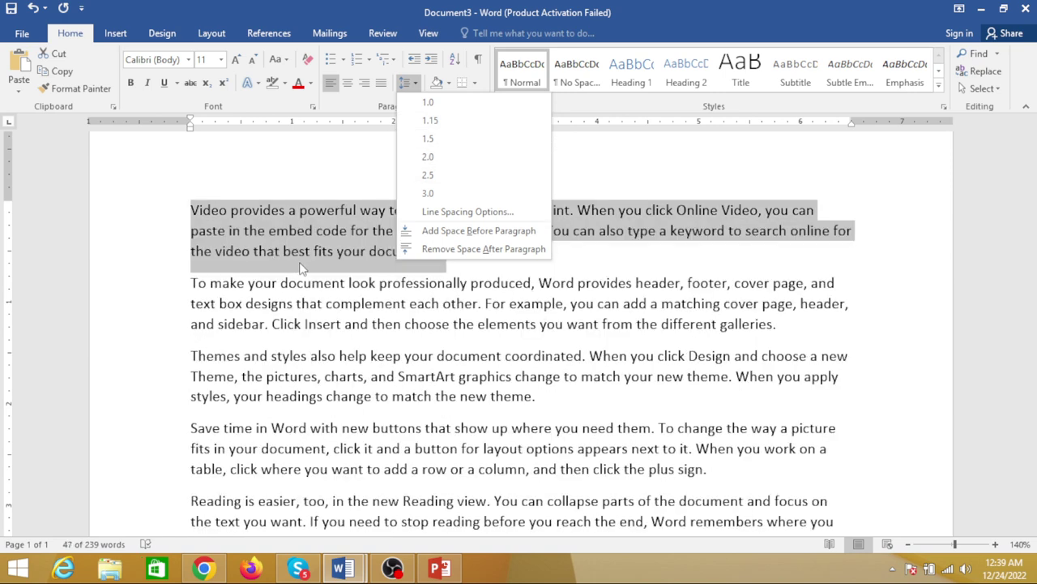
pyautogui.click(300, 267)
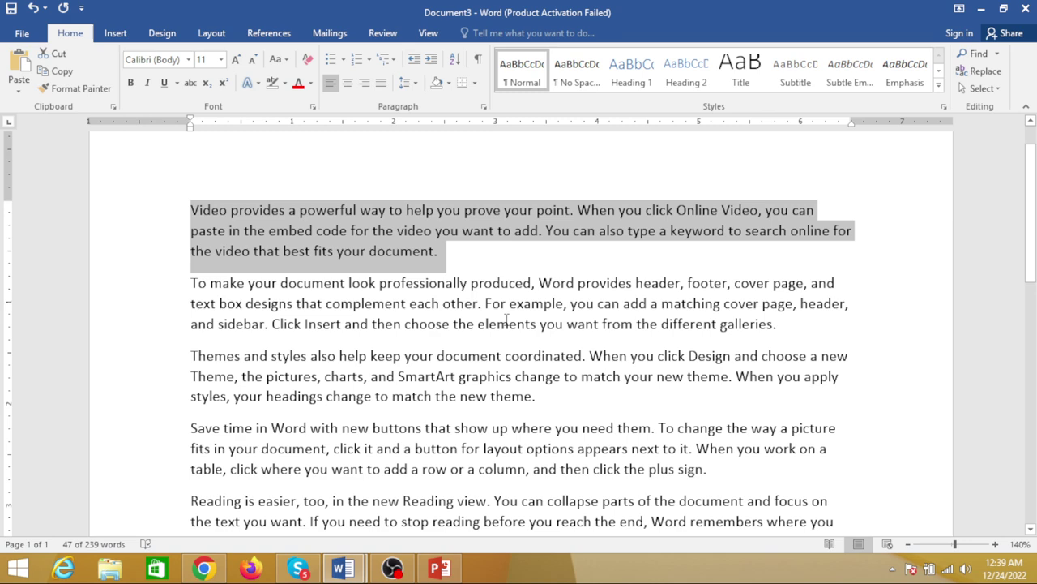
# - Give the first paragraph Arial Narrow and double spacing, then reselect its opening lines
pyautogui.hotkey('ctrl', 'y')
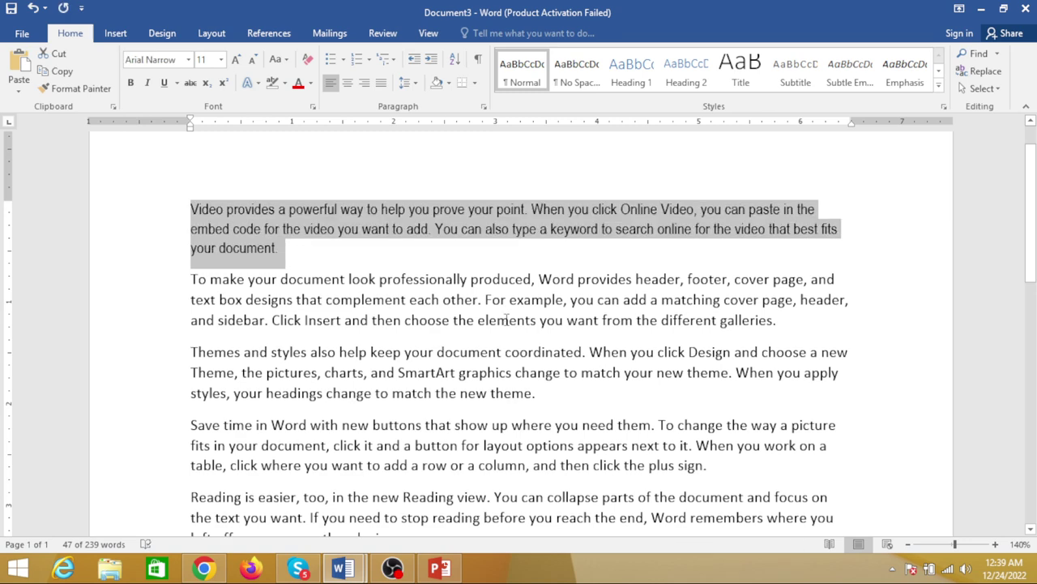
pyautogui.hotkey('ctrl', 'y')
pyautogui.hotkey('ctrl', 'z')
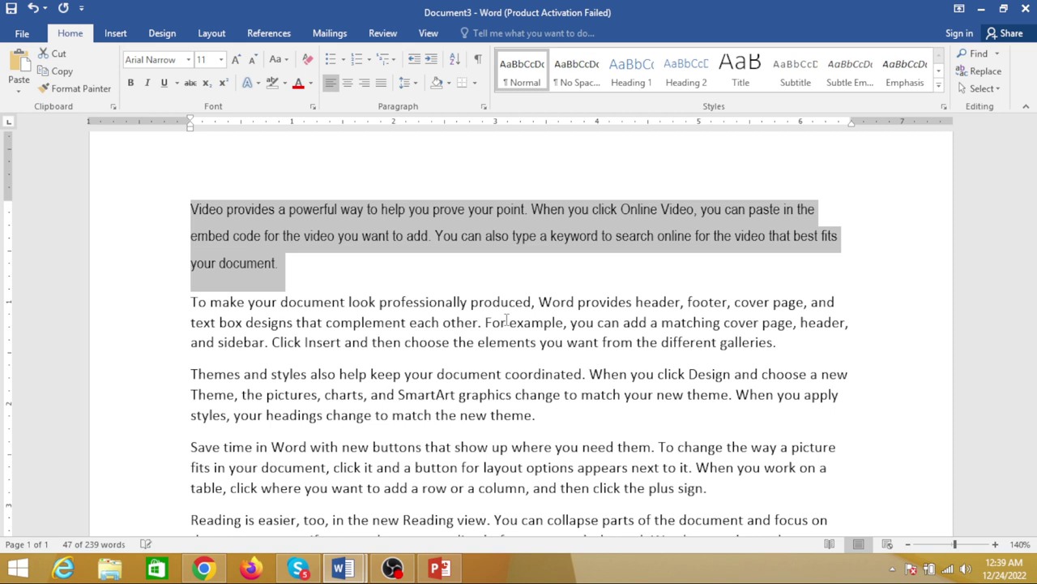
pyautogui.hotkey('ctrl', 'y')
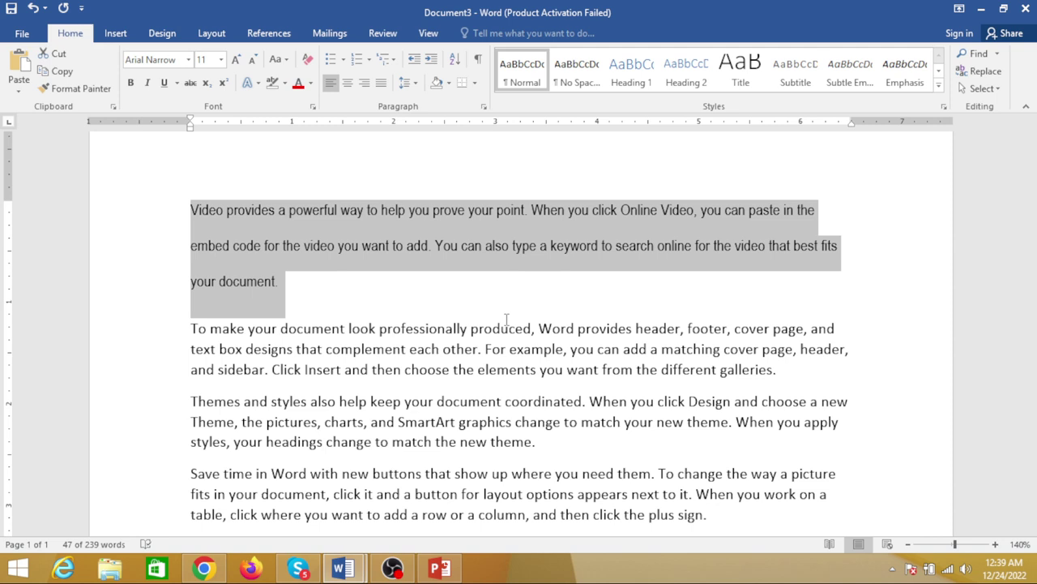
pyautogui.click(244, 293)
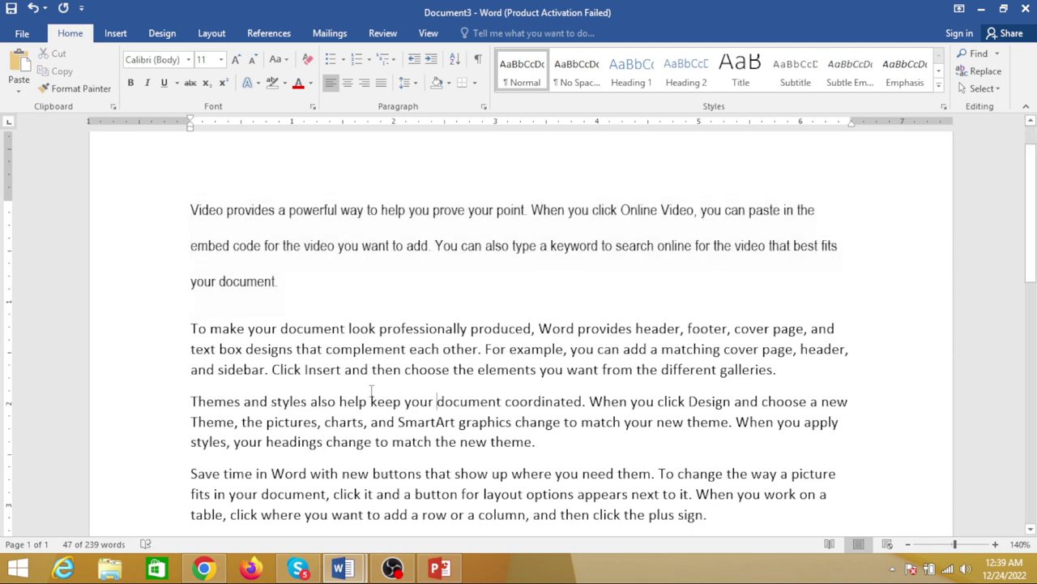
pyautogui.moveTo(173, 212); pyautogui.dragTo(340, 288)
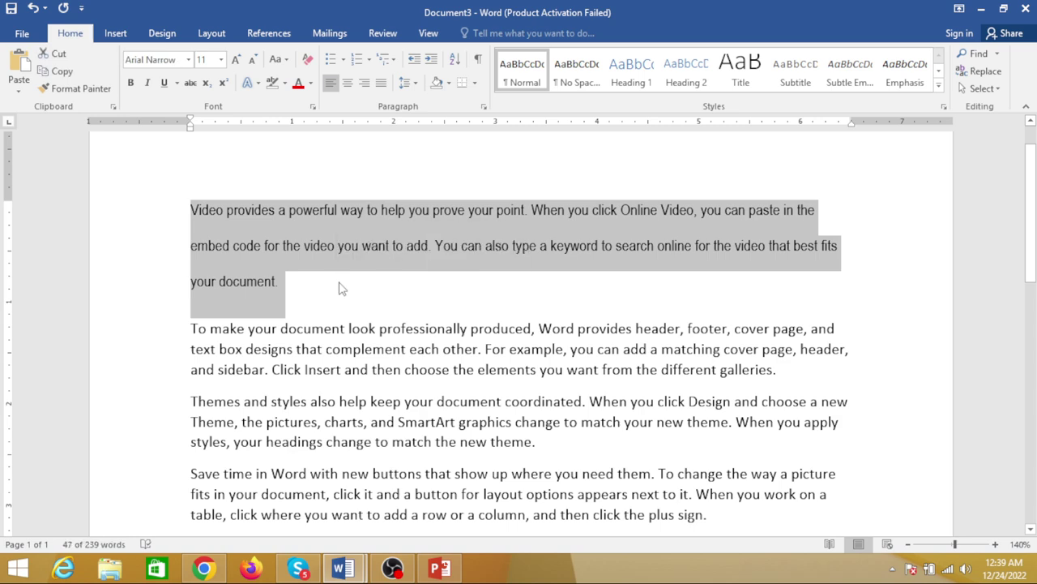
# - Select the whole document and try 1.0, double and 1.5 line spacing
pyautogui.click(355, 295)
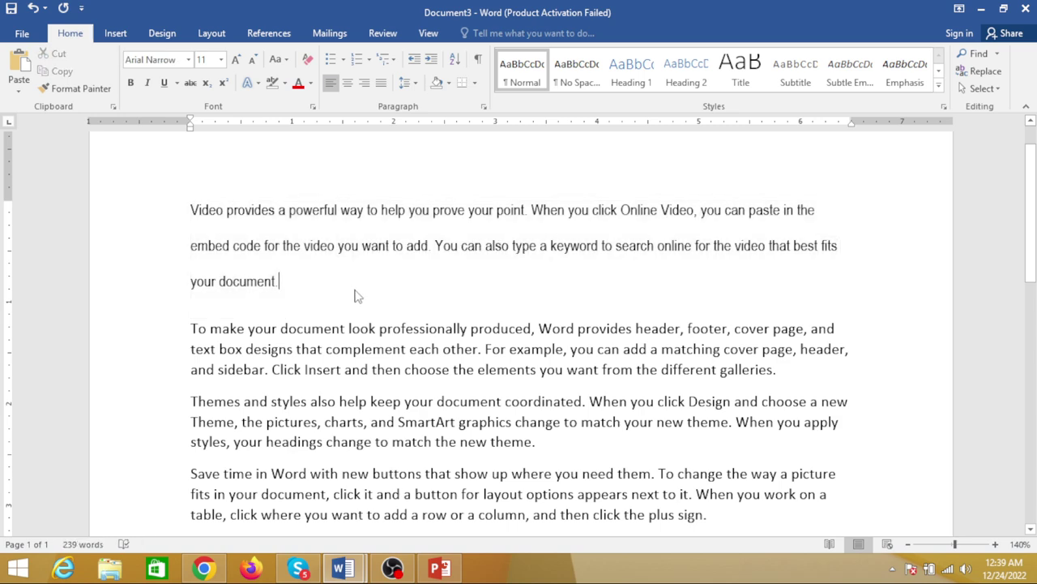
pyautogui.hotkey('ctrl', 'a')
pyautogui.click(406, 82)
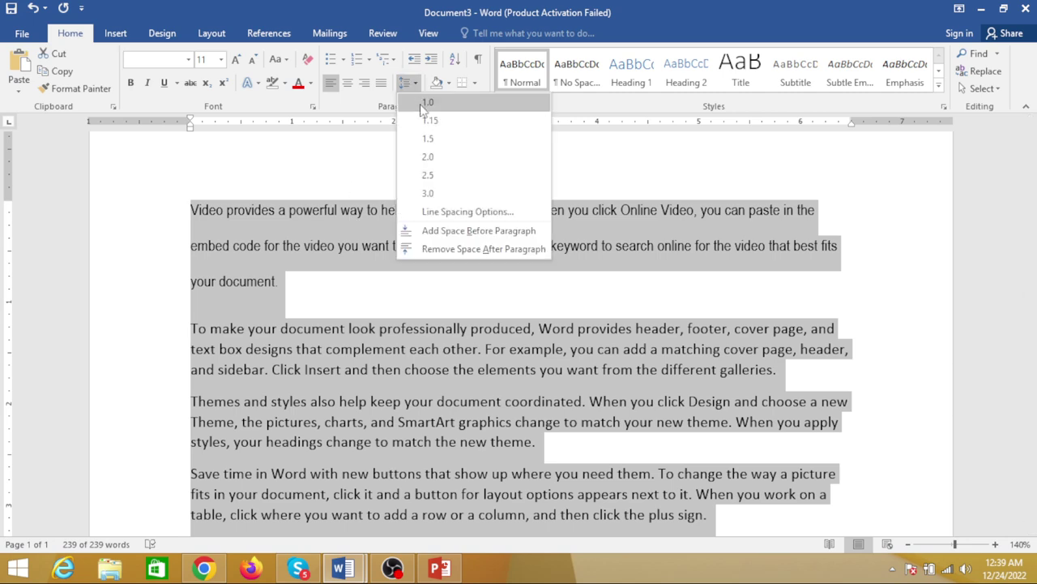
pyautogui.click(428, 102)
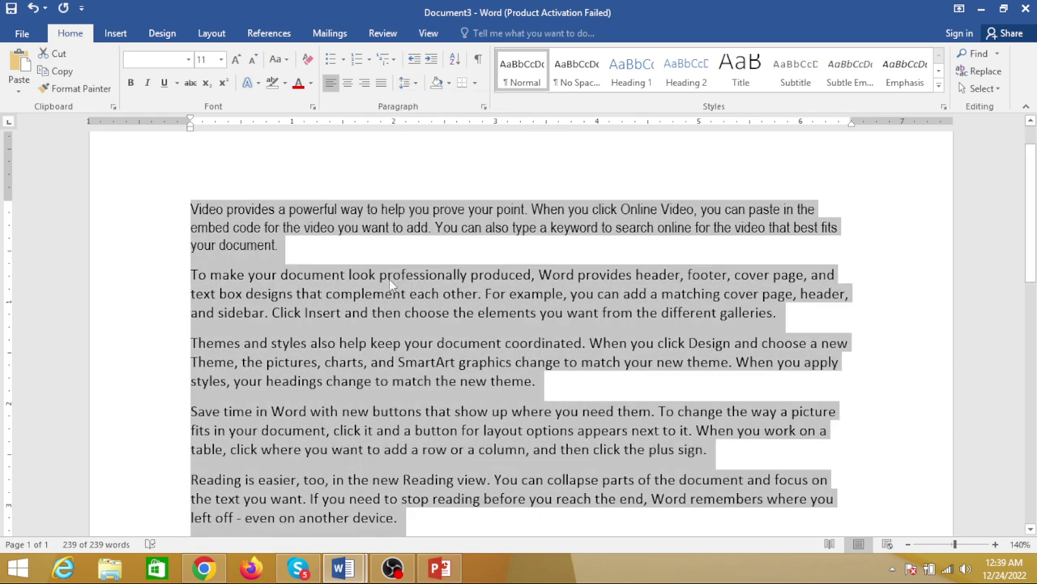
pyautogui.hotkey('ctrl', '2')
pyautogui.hotkey('ctrl', '5')
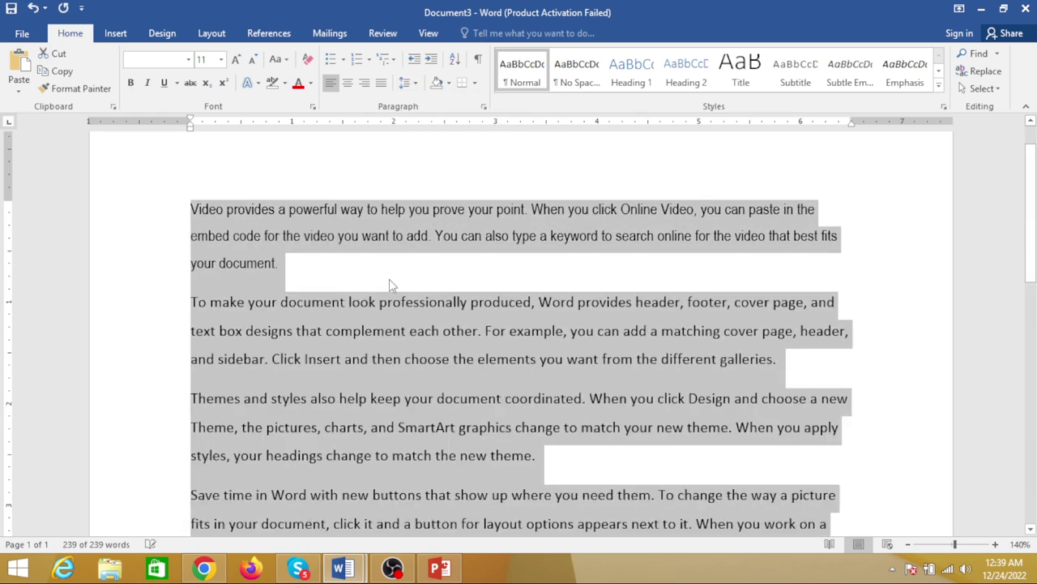
# - Set all text to Arial Narrow with single 1.0 line spacing
pyautogui.hotkey('ctrl', 'space')
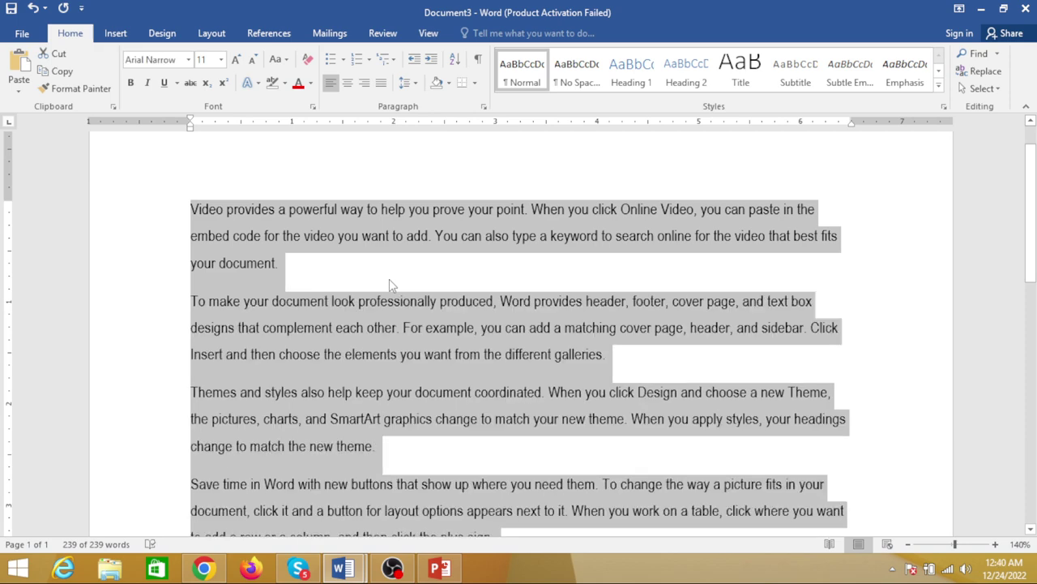
pyautogui.click(413, 84)
pyautogui.click(431, 109)
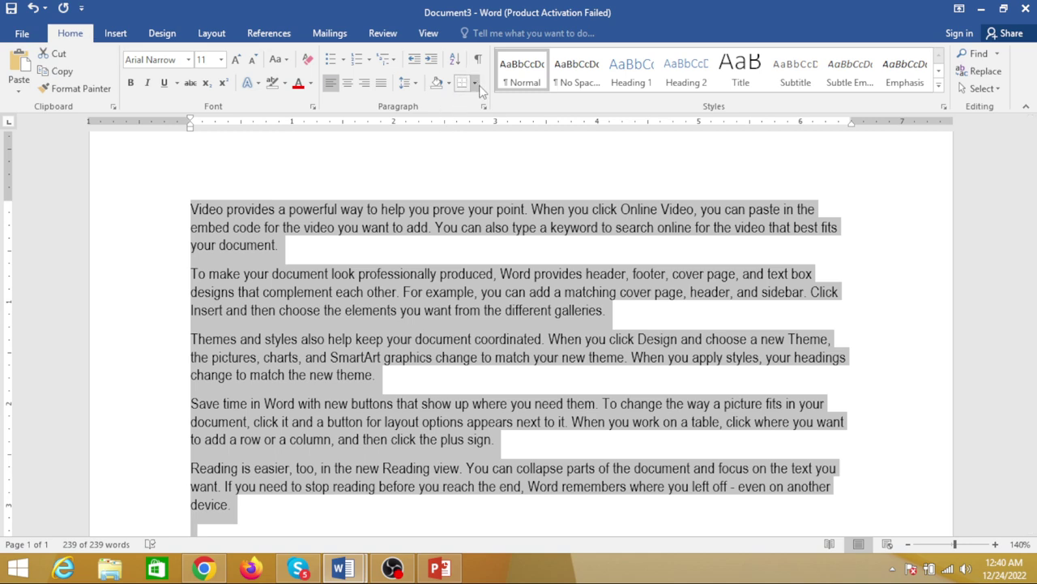
pyautogui.click(447, 84)
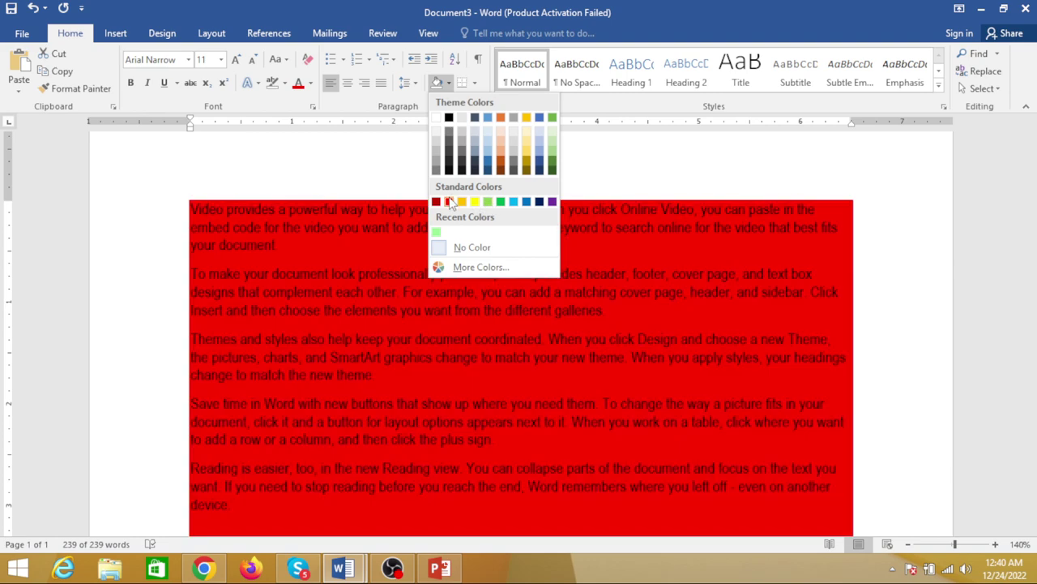
pyautogui.click(449, 201)
pyautogui.scroll(-3, 397, 324)
pyautogui.click(354, 347)
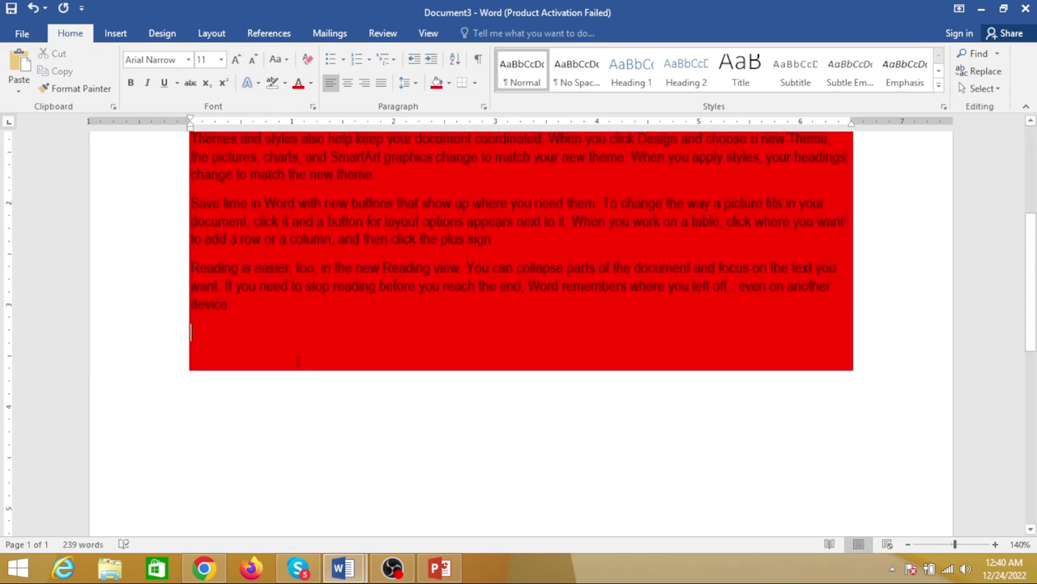
pyautogui.scroll(3, 324, 365)
pyautogui.hotkey('ctrl', 'z')
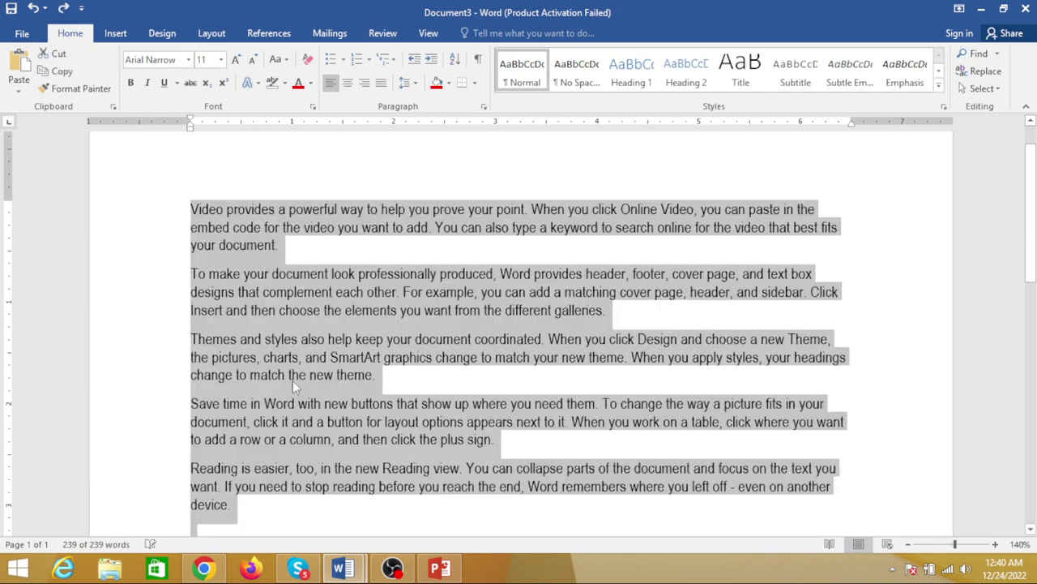
pyautogui.click(214, 245)
pyautogui.moveTo(189, 211); pyautogui.dragTo(363, 243)
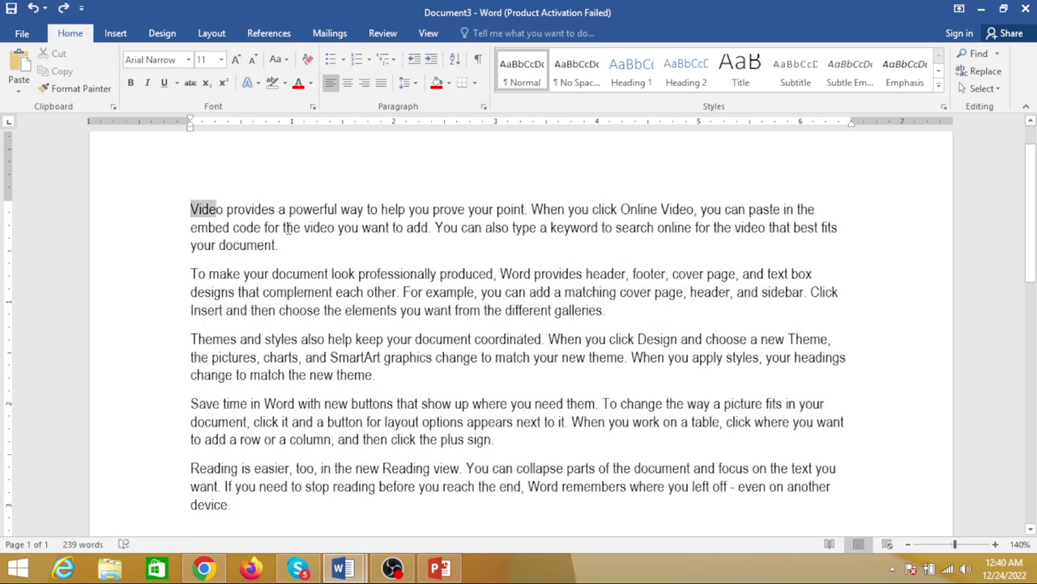
pyautogui.click(445, 80)
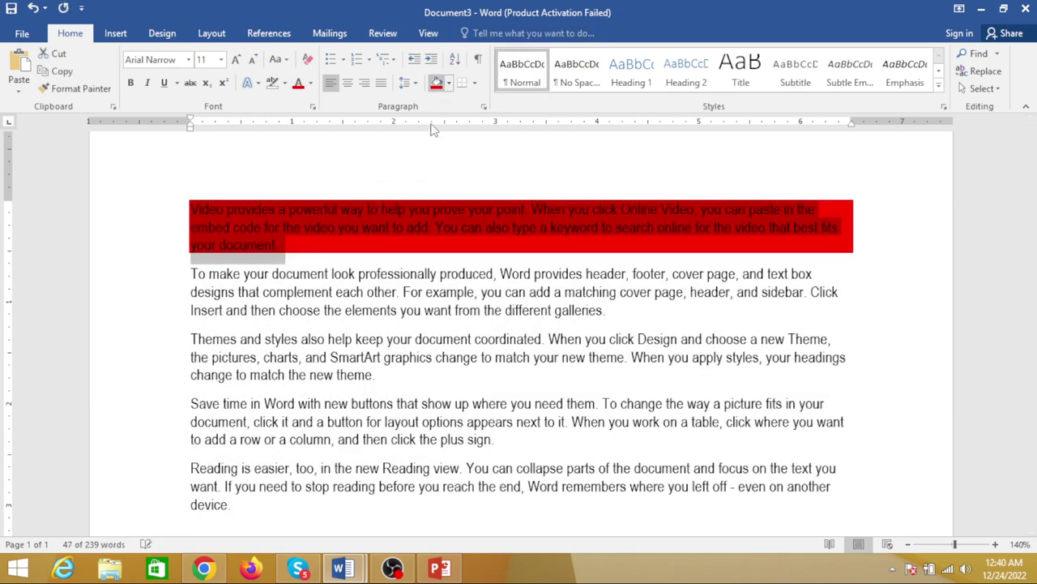
pyautogui.moveTo(162, 280); pyautogui.dragTo(180, 313)
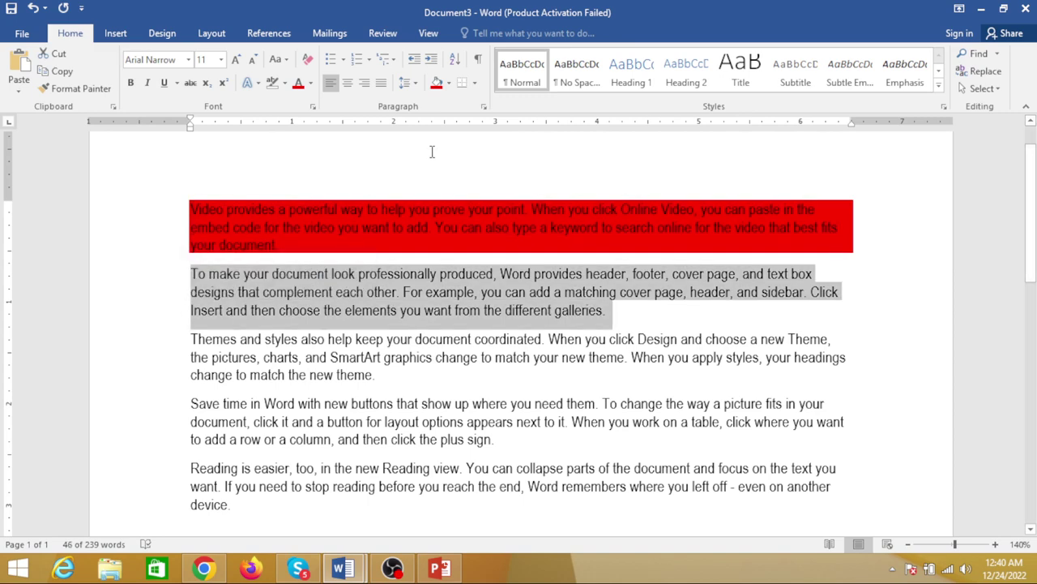
pyautogui.click(449, 83)
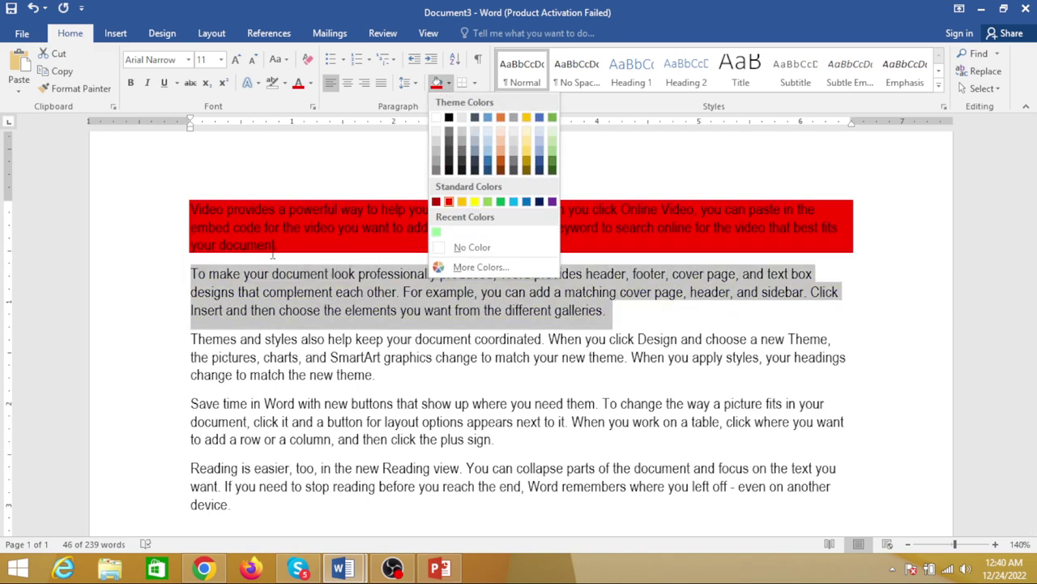
pyautogui.press('Escape')
pyautogui.hotkey('ctrl', 'z')
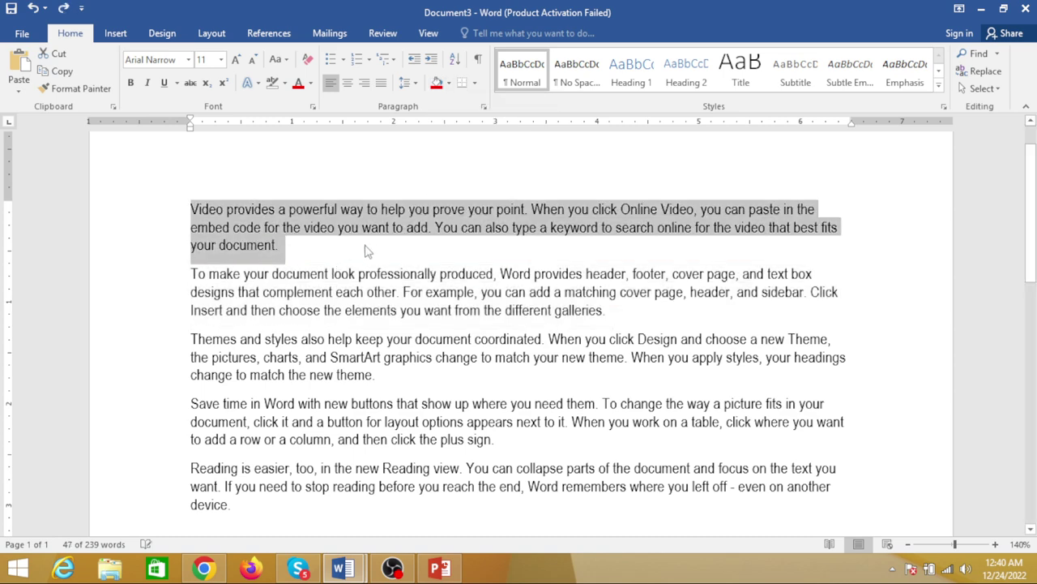
pyautogui.click(384, 254)
pyautogui.click(475, 83)
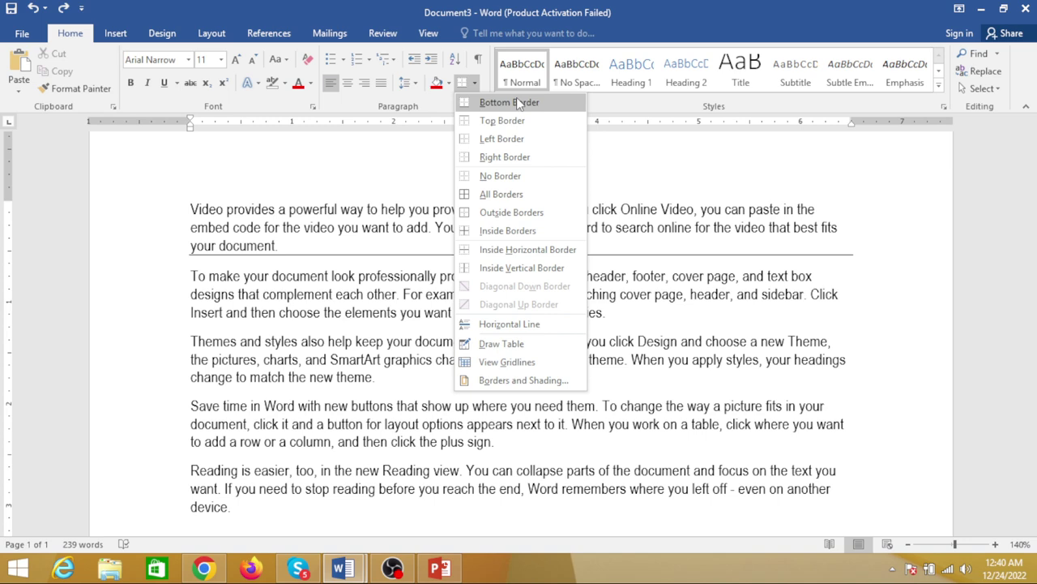
pyautogui.click(520, 104)
pyautogui.click(192, 276)
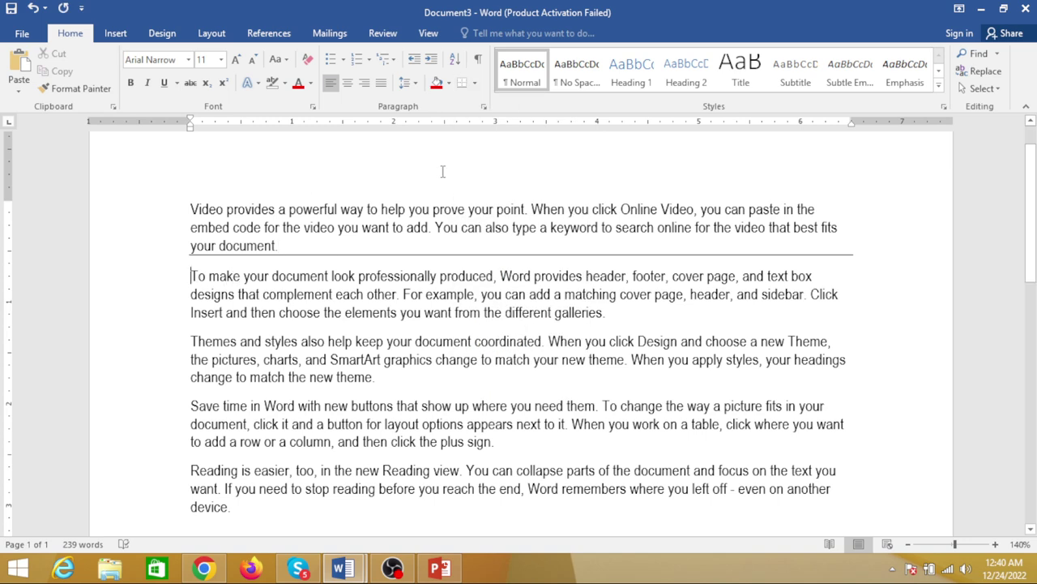
pyautogui.click(475, 83)
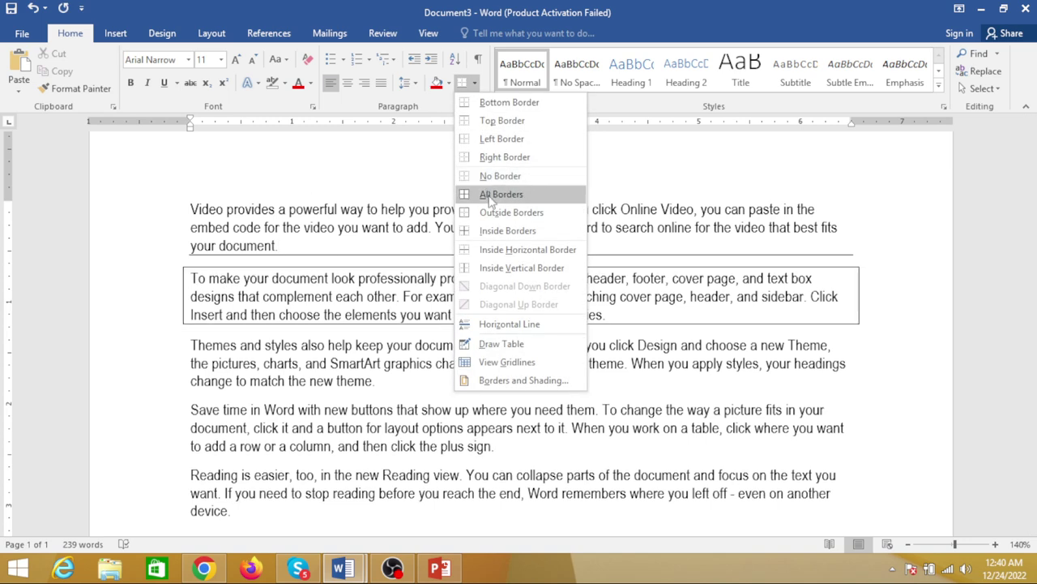
pyautogui.click(489, 197)
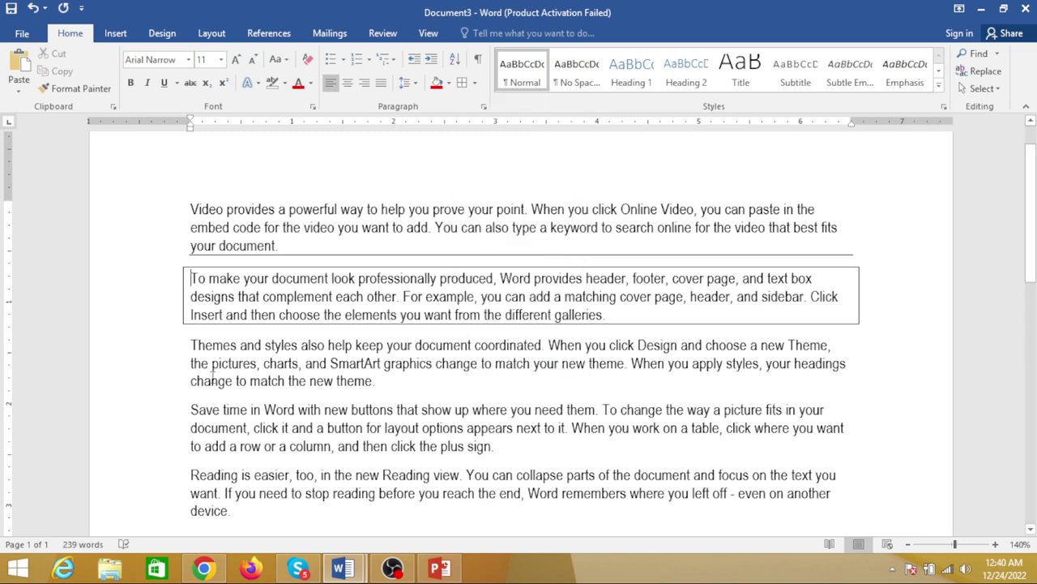
pyautogui.click(475, 83)
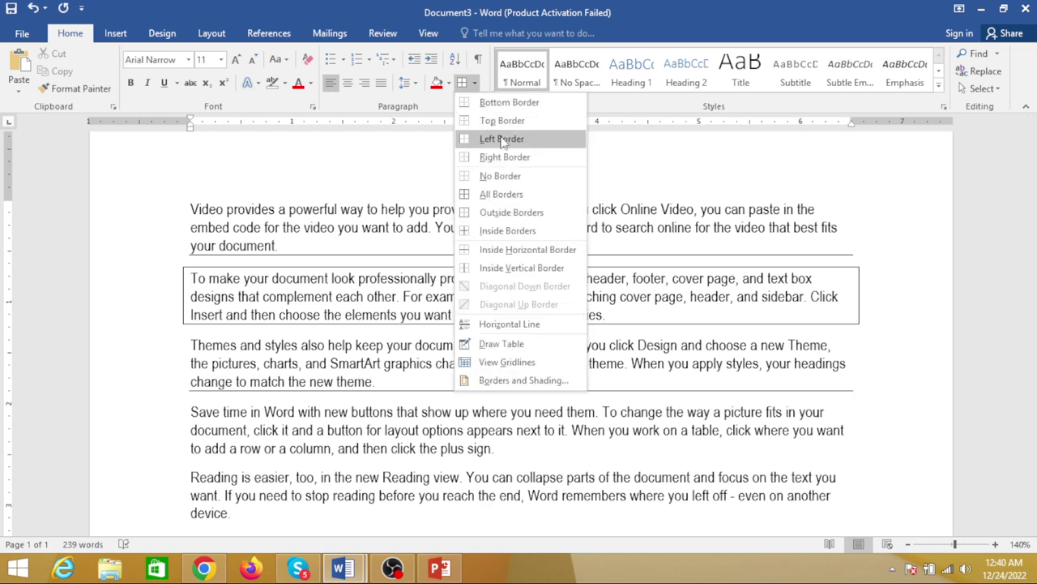
pyautogui.click(512, 142)
pyautogui.click(475, 82)
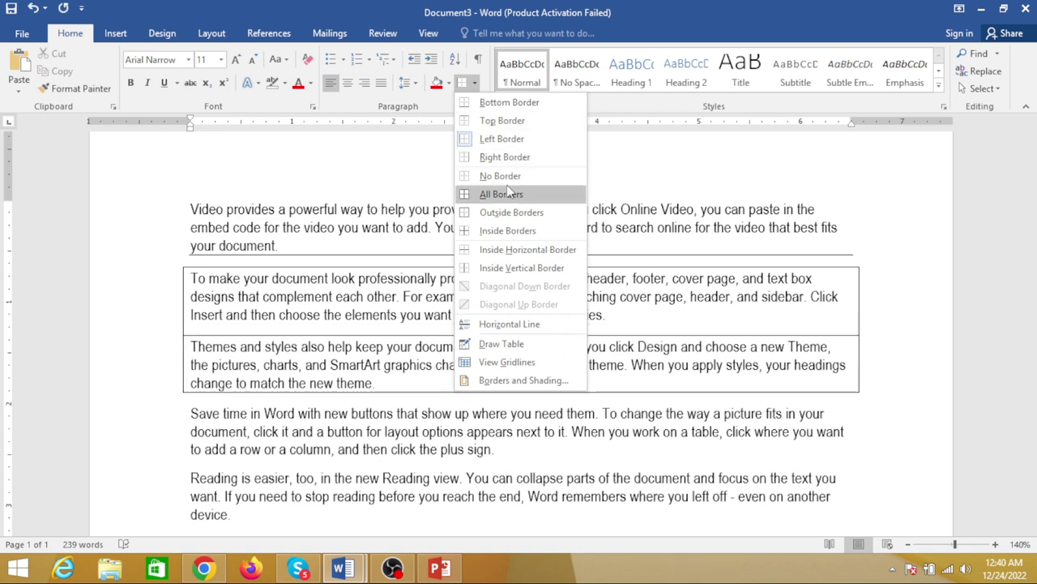
pyautogui.click(501, 158)
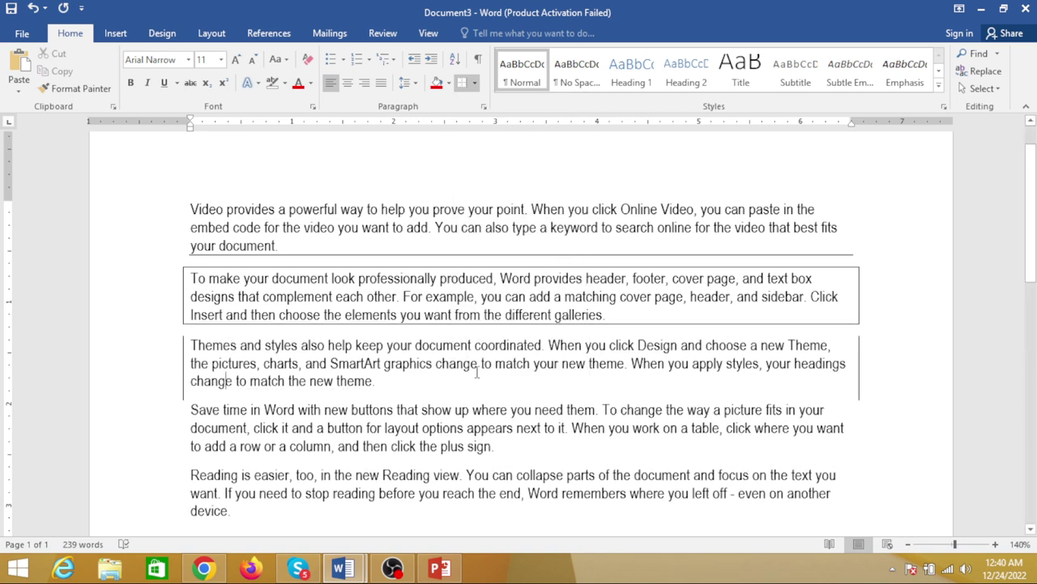
pyautogui.scroll(-3, 477, 372)
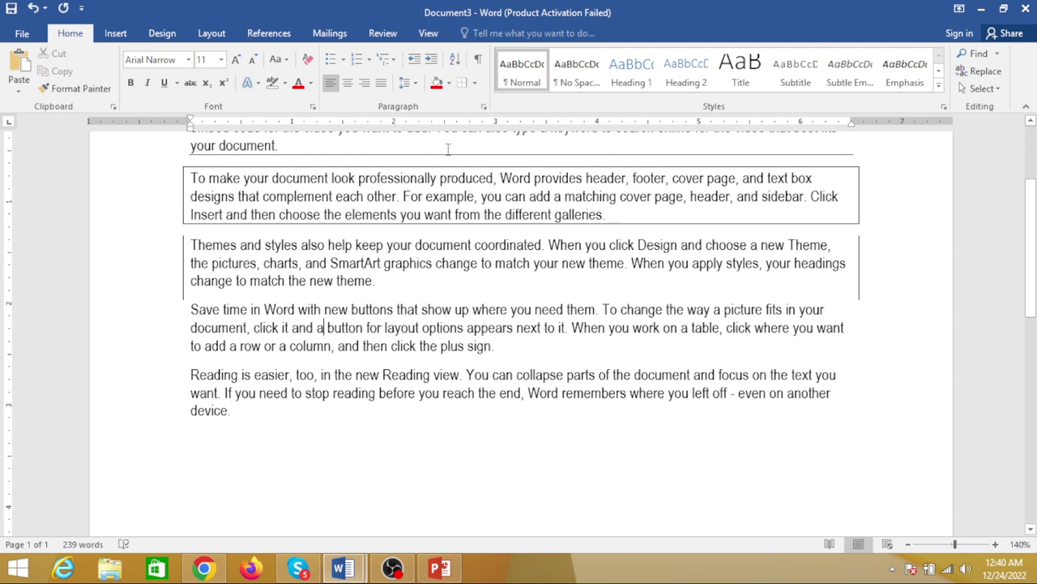
pyautogui.click(474, 83)
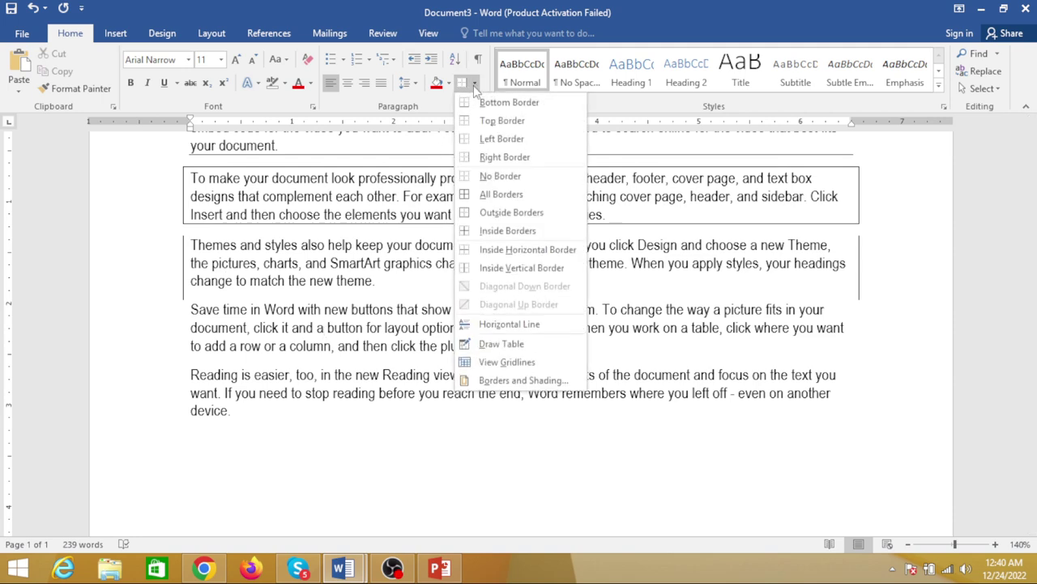
pyautogui.click(505, 194)
pyautogui.scroll(3, 313, 341)
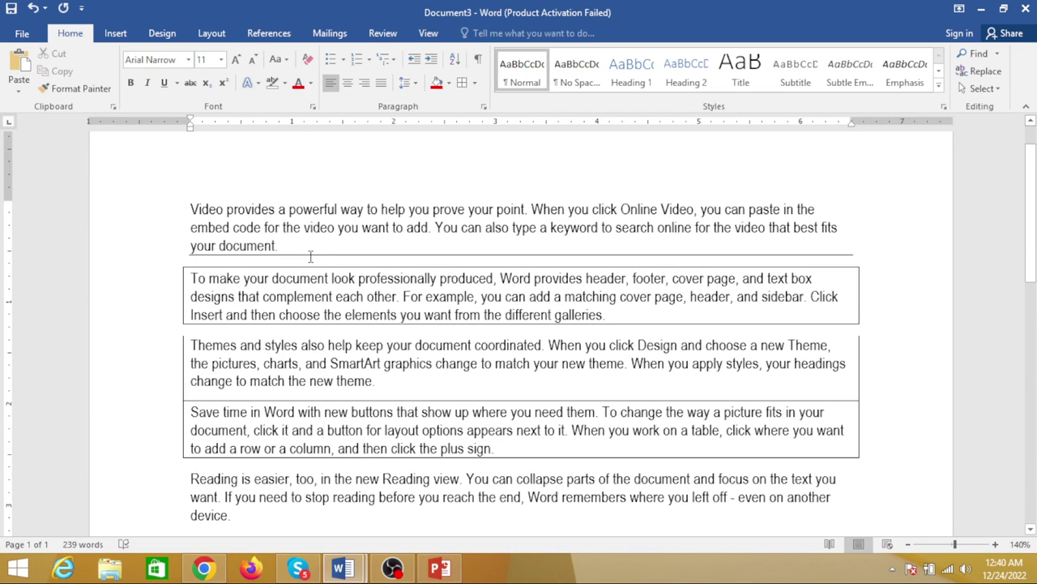
pyautogui.hotkey('ctrl', 'z')
pyautogui.hotkey('ctrl', 'z')
pyautogui.hotkey('ctrl', 'z')
pyautogui.hotkey('ctrl', 'z')
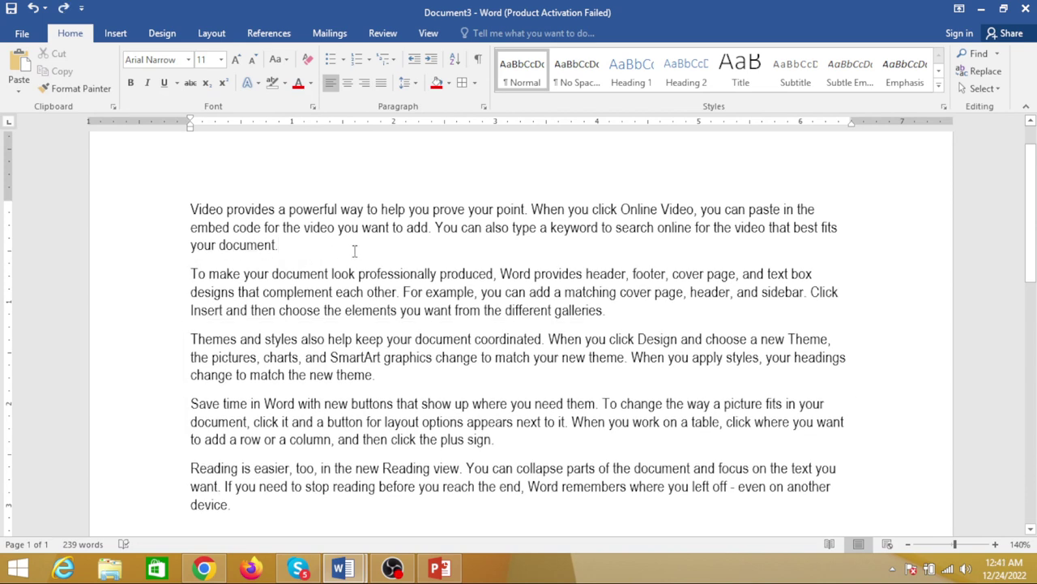
# - Preview bullet styles for all paragraphs without applying any
pyautogui.click(343, 61)
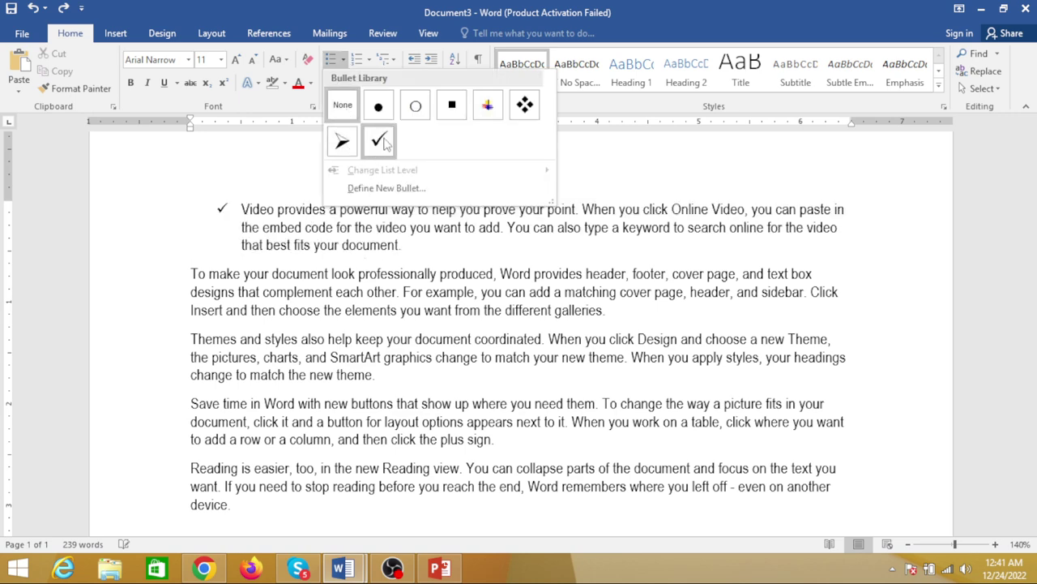
pyautogui.click(347, 273)
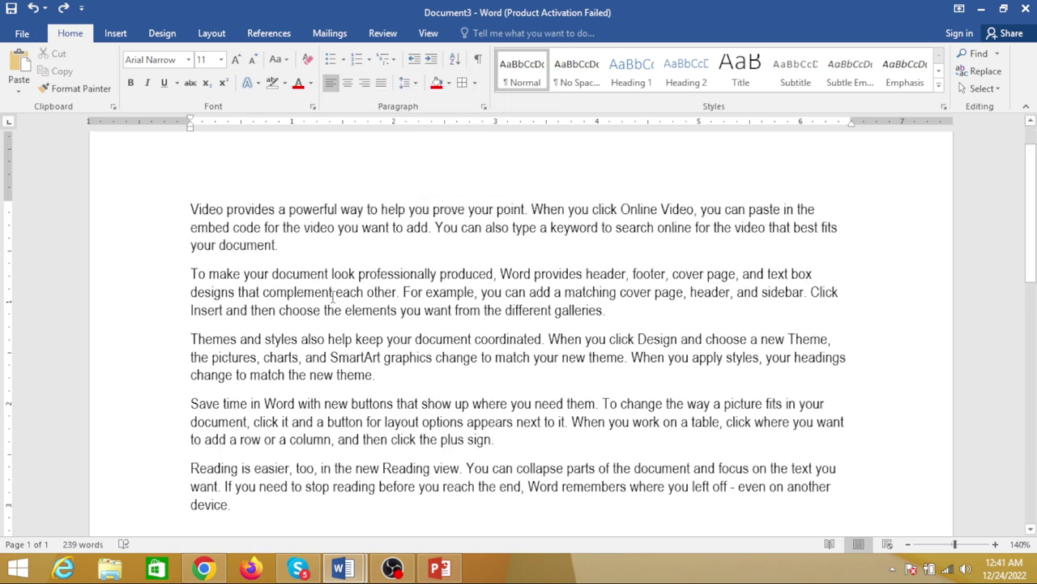
pyautogui.hotkey('ctrl', 'a')
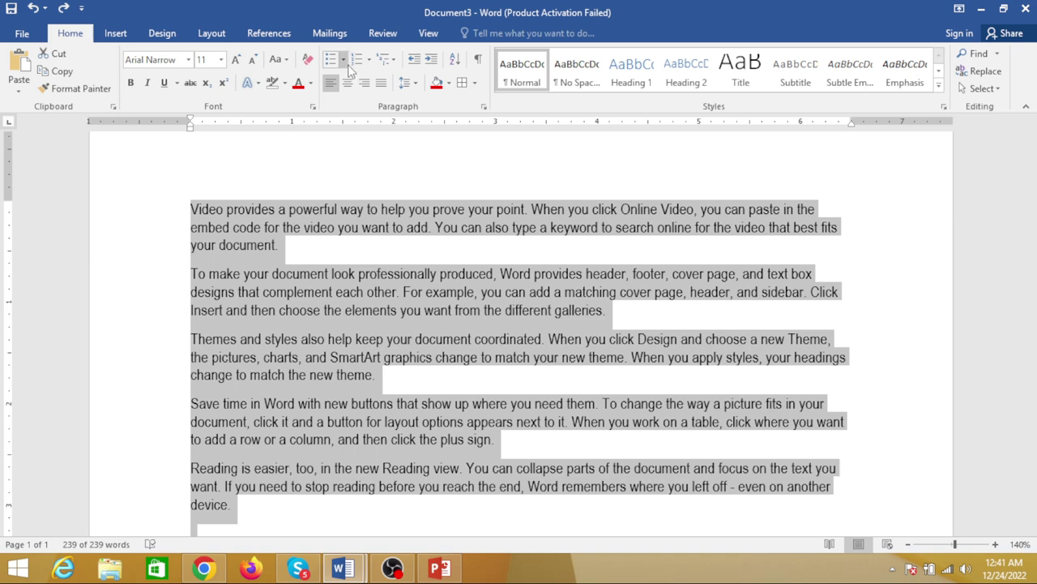
pyautogui.click(343, 61)
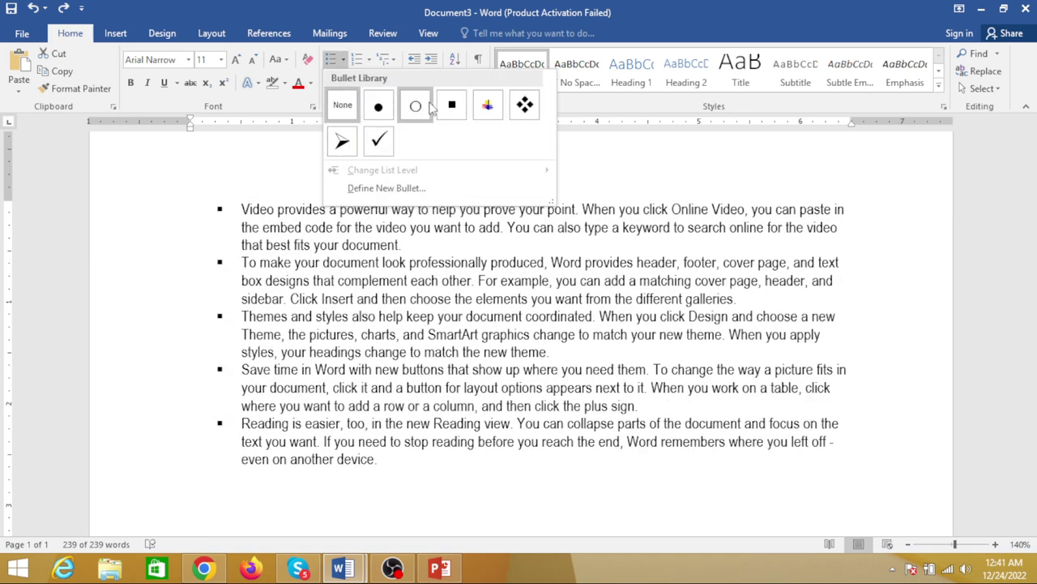
pyautogui.click(413, 257)
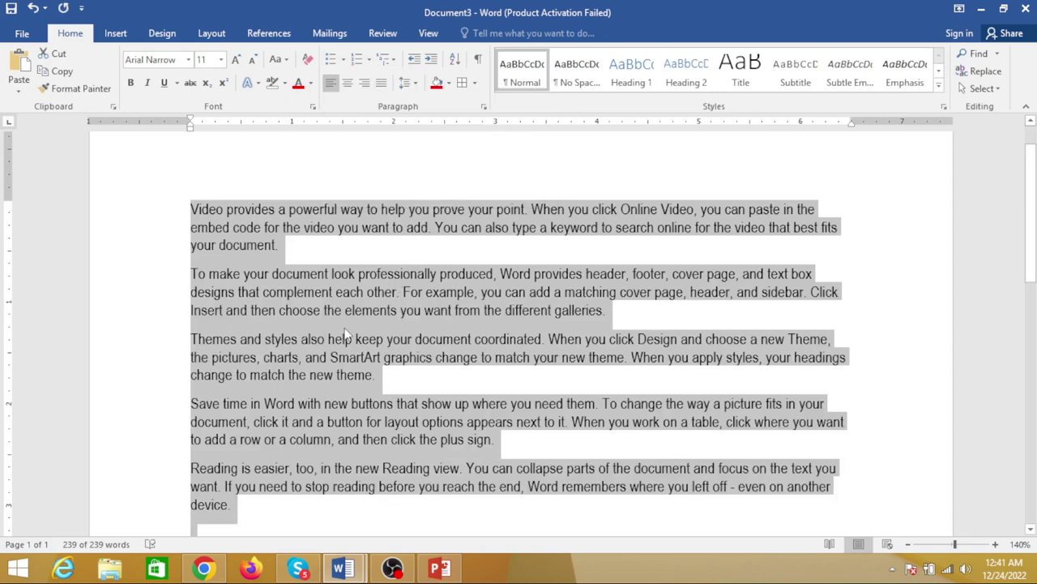
# - Indent all paragraphs half an inch and back, then bring up the numbering styles
pyautogui.hotkey('ctrl', 'm')
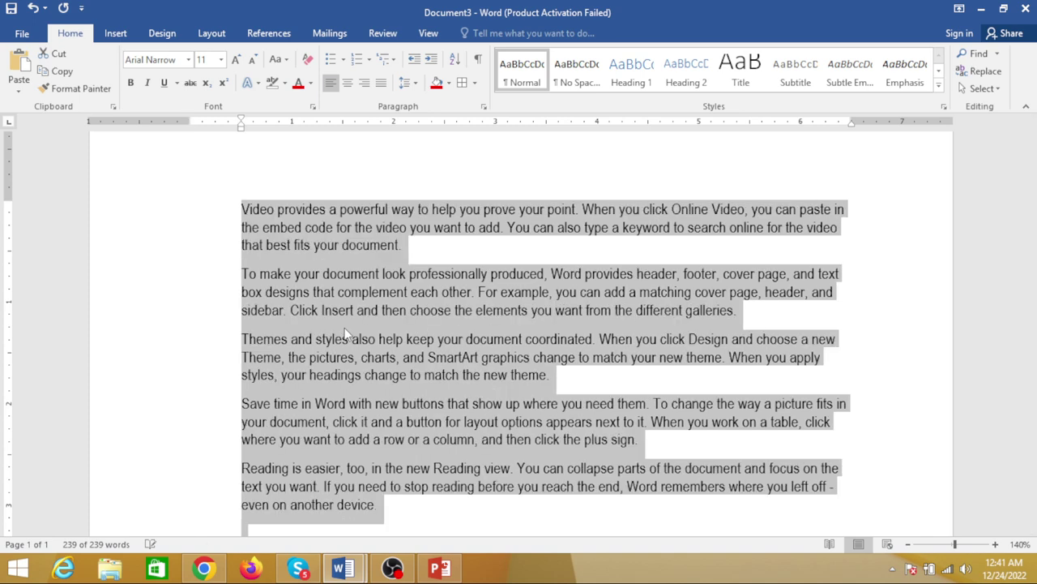
pyautogui.hotkey('ctrl', 'shift', 'm')
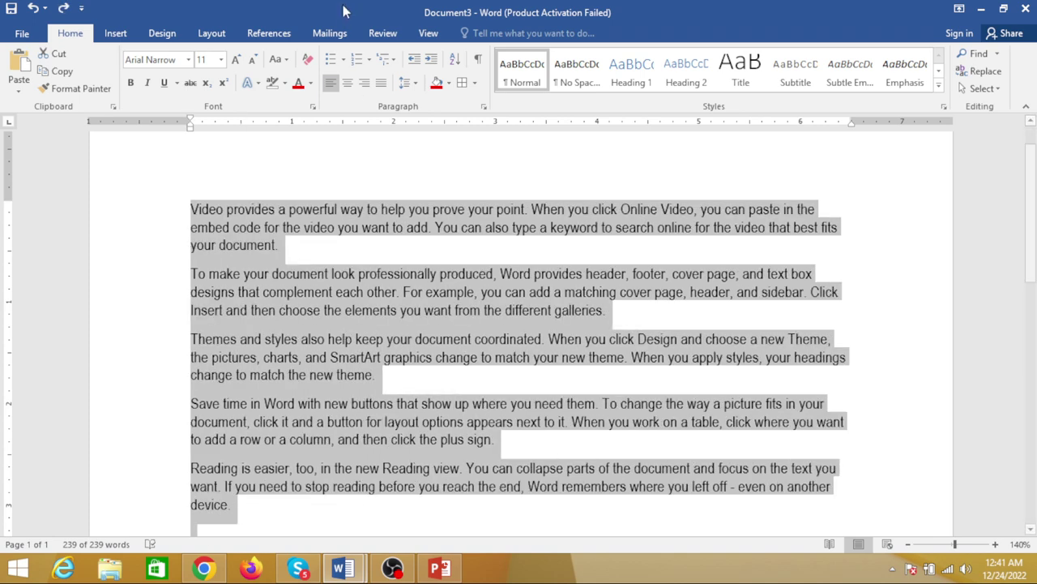
pyautogui.click(369, 62)
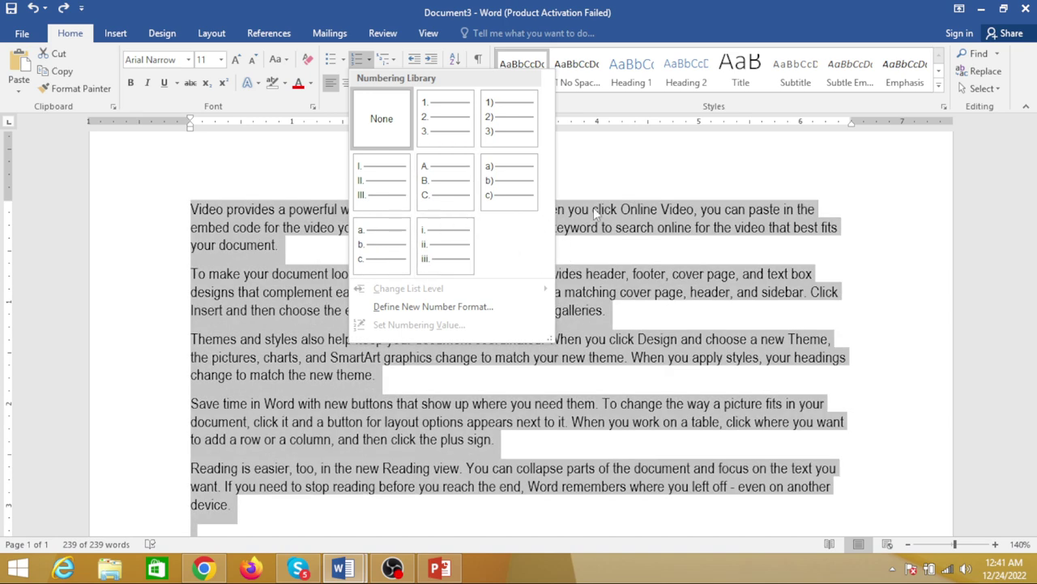
pyautogui.click(360, 55)
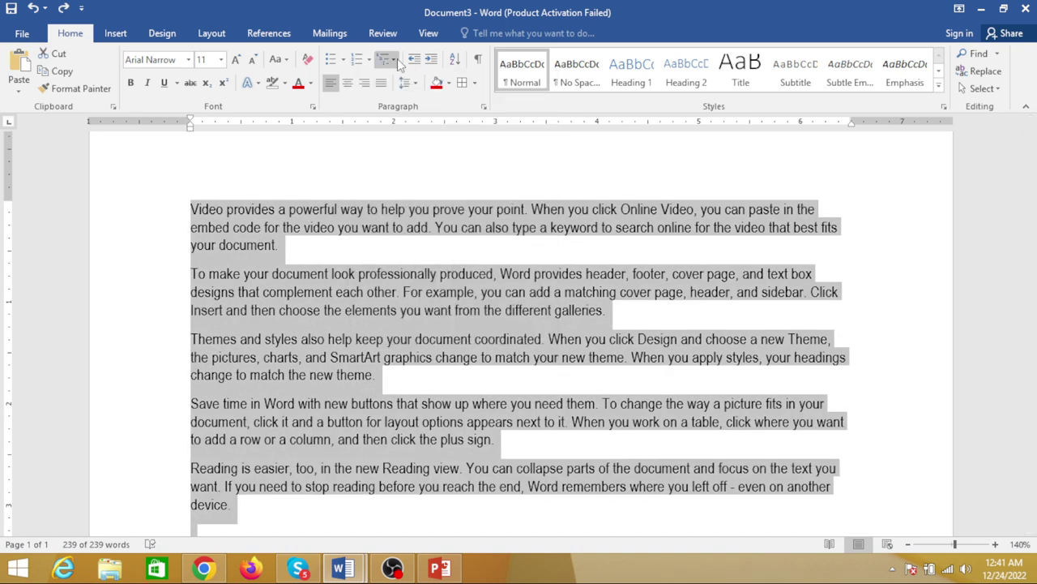
pyautogui.click(394, 59)
pyautogui.click(453, 234)
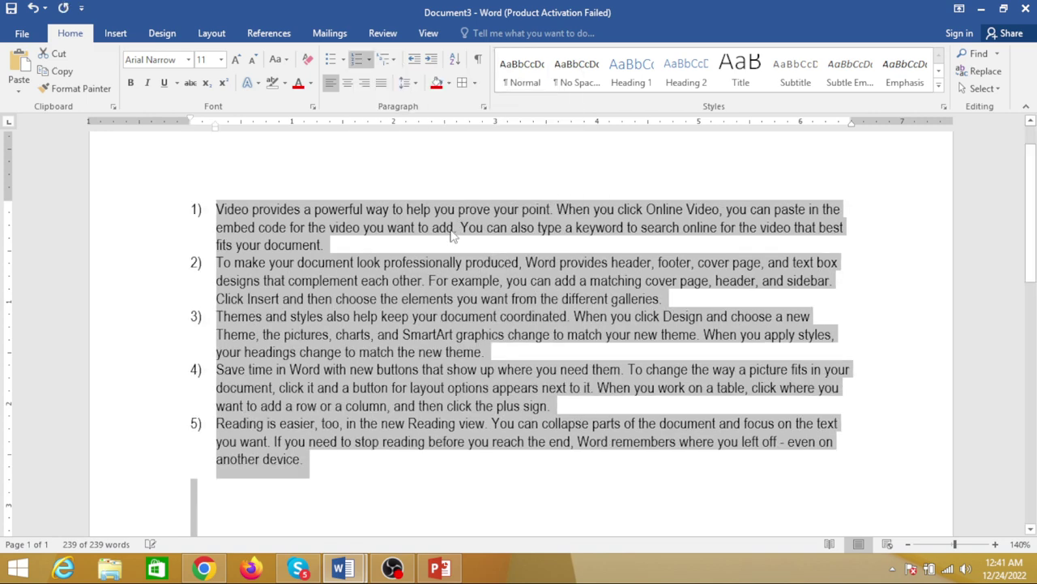
pyautogui.click(387, 59)
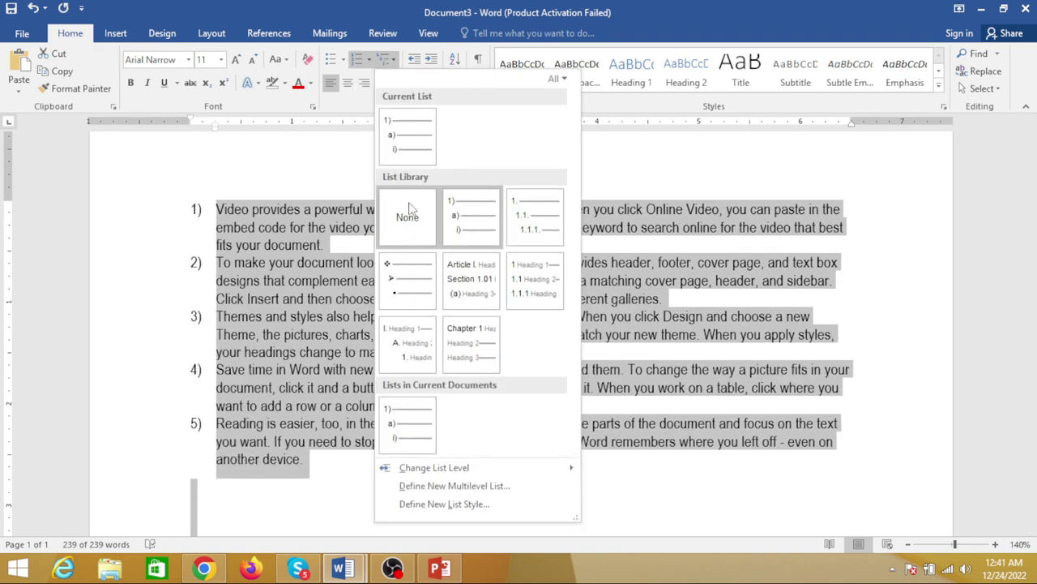
pyautogui.click(406, 288)
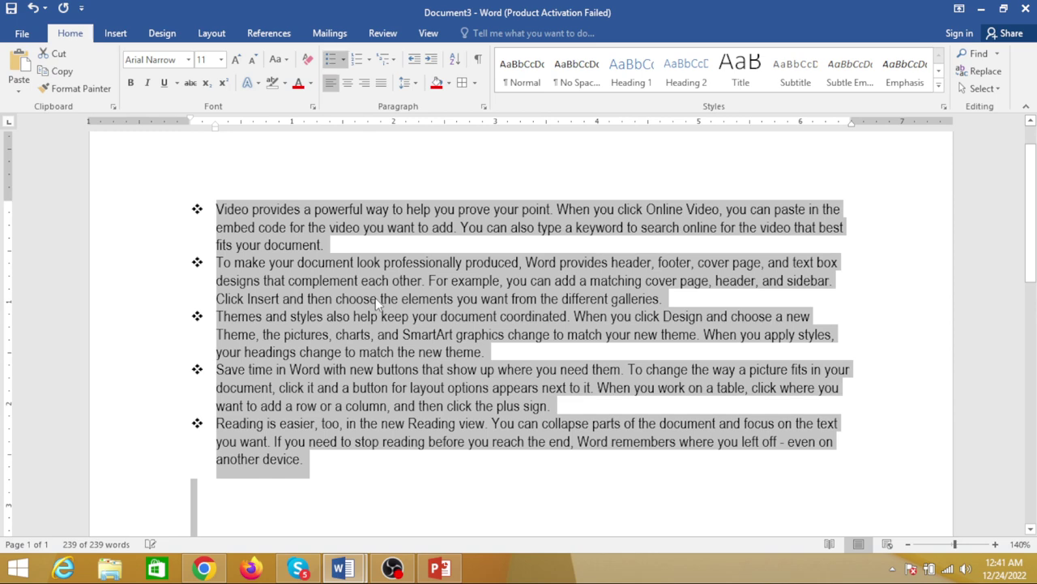
pyautogui.hotkey('ctrl', 'z')
pyautogui.hotkey('ctrl', 'z')
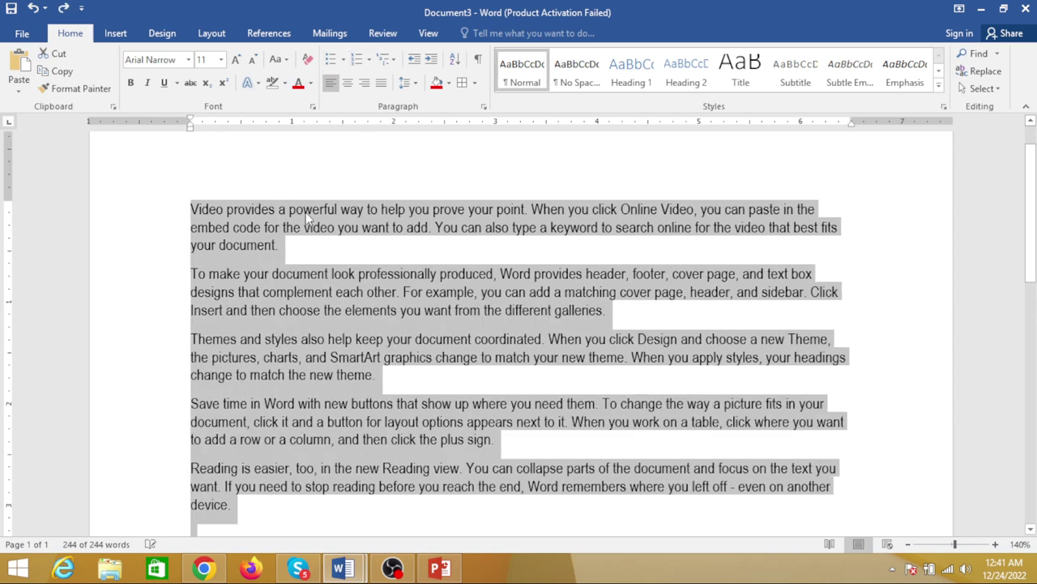
pyautogui.click(386, 60)
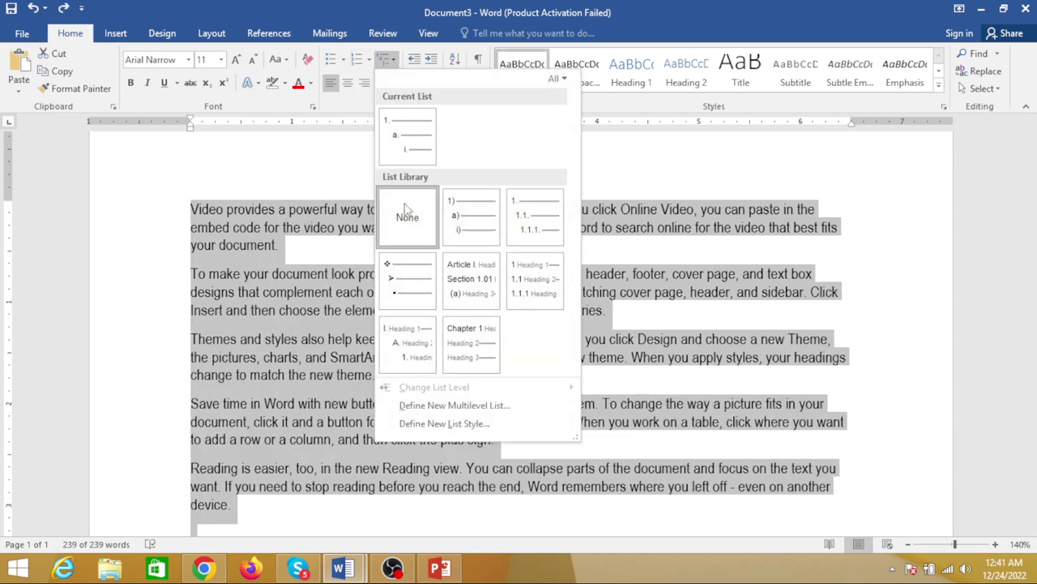
pyautogui.click(459, 213)
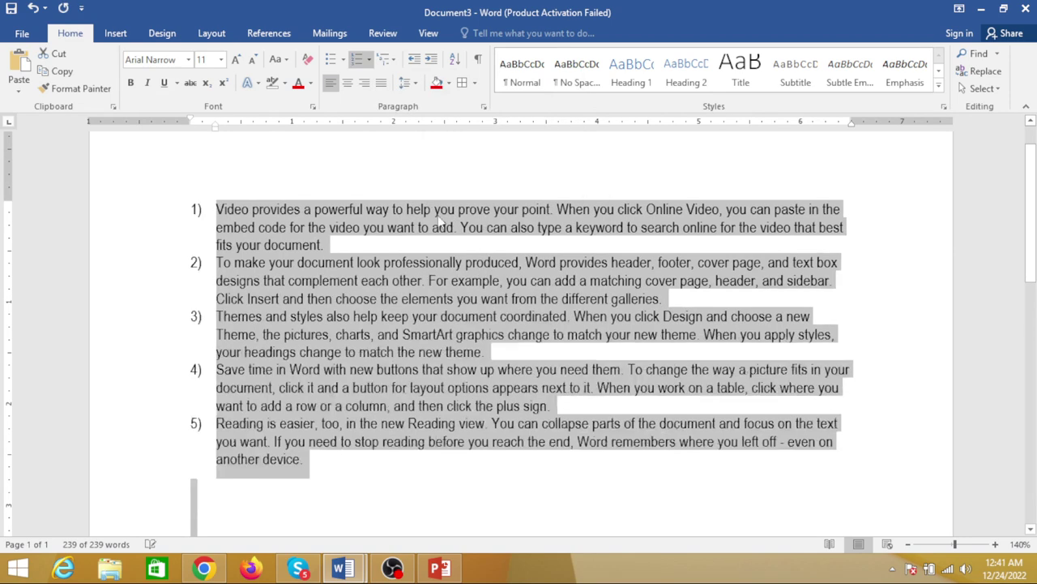
pyautogui.click(369, 60)
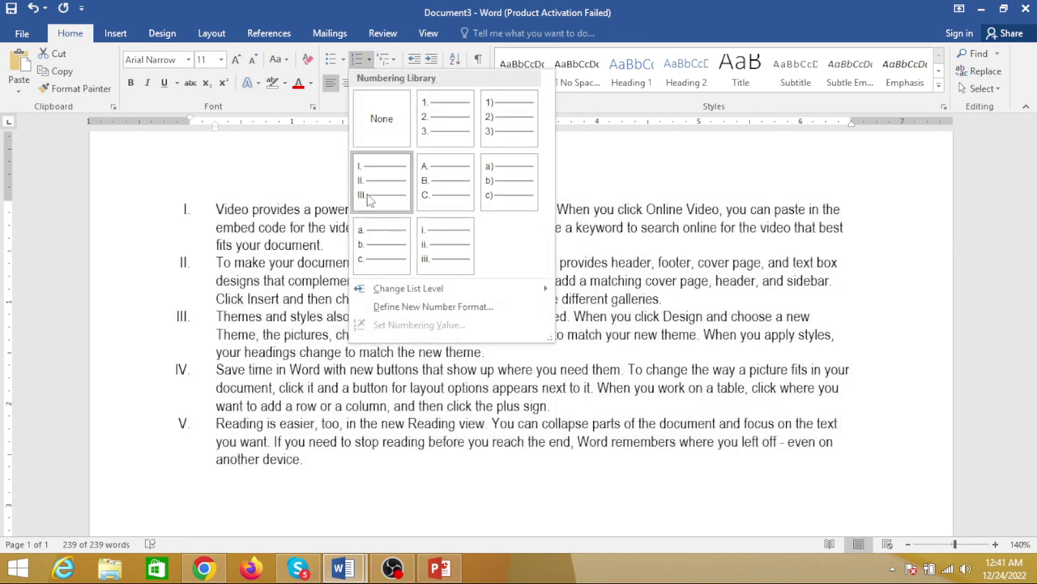
pyautogui.click(360, 128)
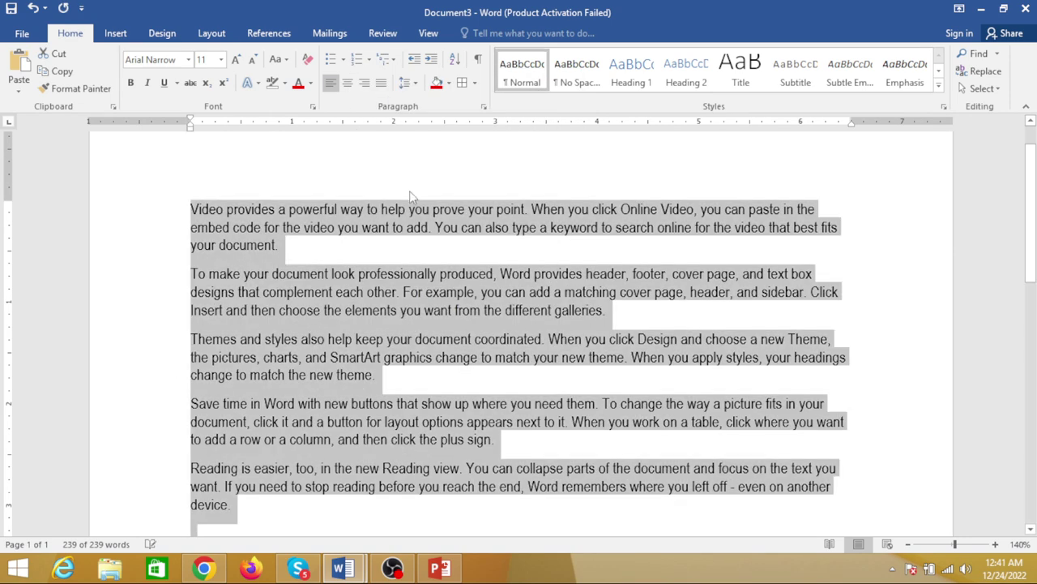
pyautogui.click(431, 63)
pyautogui.click(431, 63)
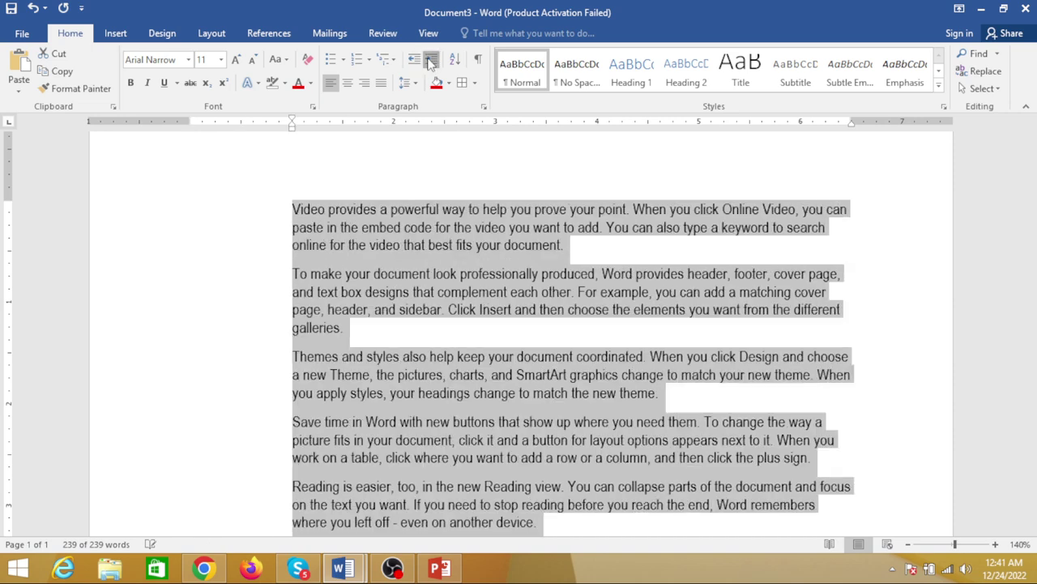
pyautogui.doubleClick(430, 63)
pyautogui.tripleClick(431, 64)
pyautogui.doubleClick(430, 63)
pyautogui.tripleClick(430, 63)
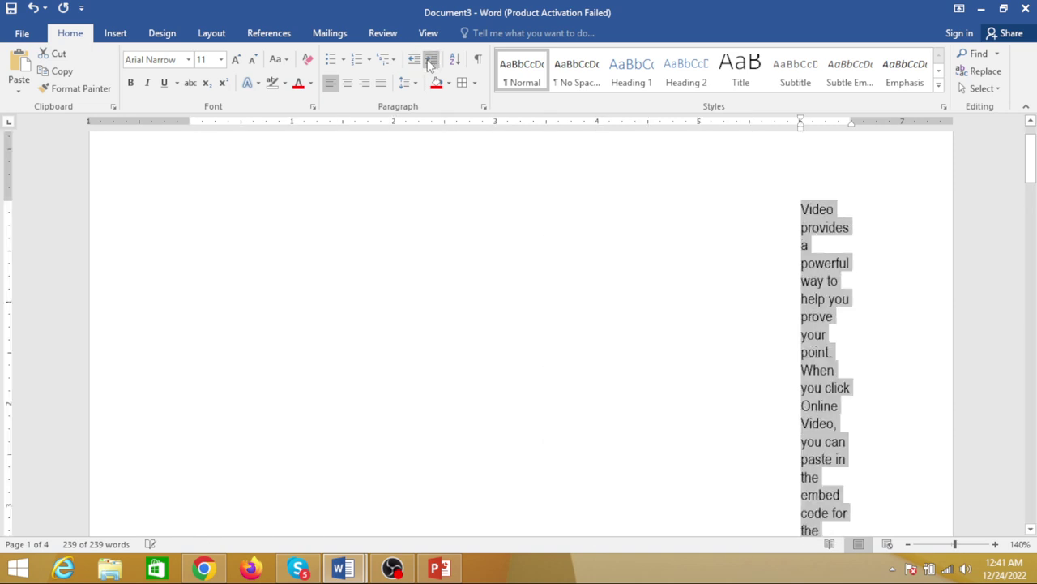
pyautogui.doubleClick(411, 65)
pyautogui.doubleClick(411, 64)
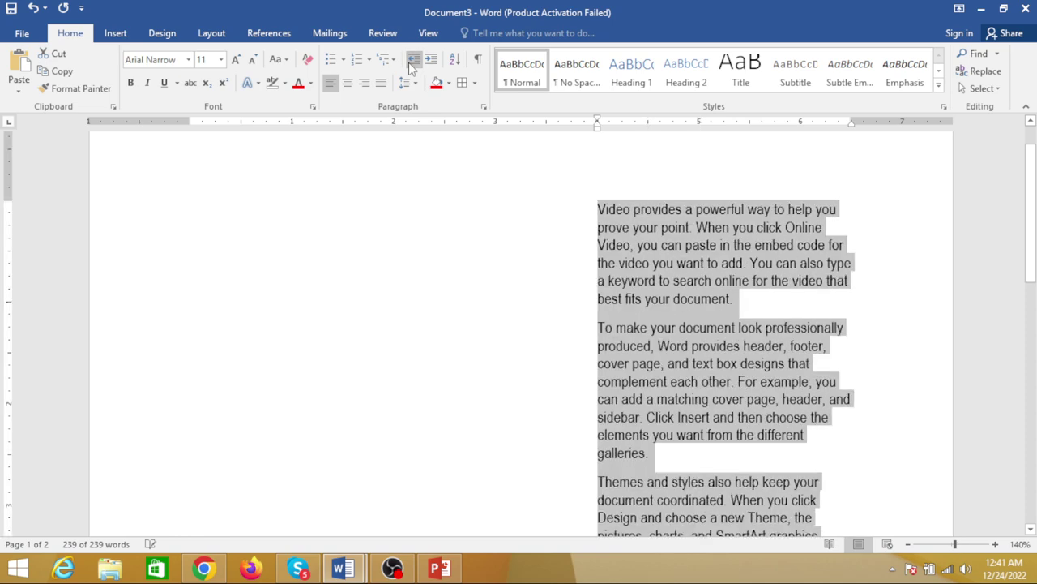
pyautogui.tripleClick(411, 65)
pyautogui.tripleClick(411, 64)
pyautogui.doubleClick(411, 65)
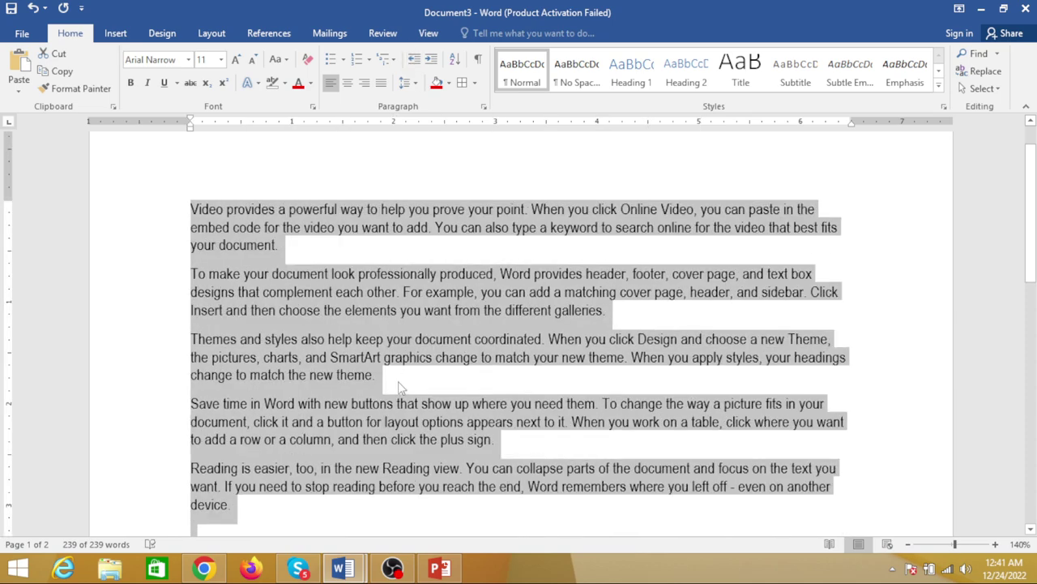
pyautogui.hotkey('ctrl', 'm')
pyautogui.hotkey('ctrl', 'm')
pyautogui.hotkey('ctrl', 'm')
pyautogui.hotkey('ctrl', 'm')
pyautogui.hotkey('ctrl', 'm')
pyautogui.hotkey('ctrl', 'm')
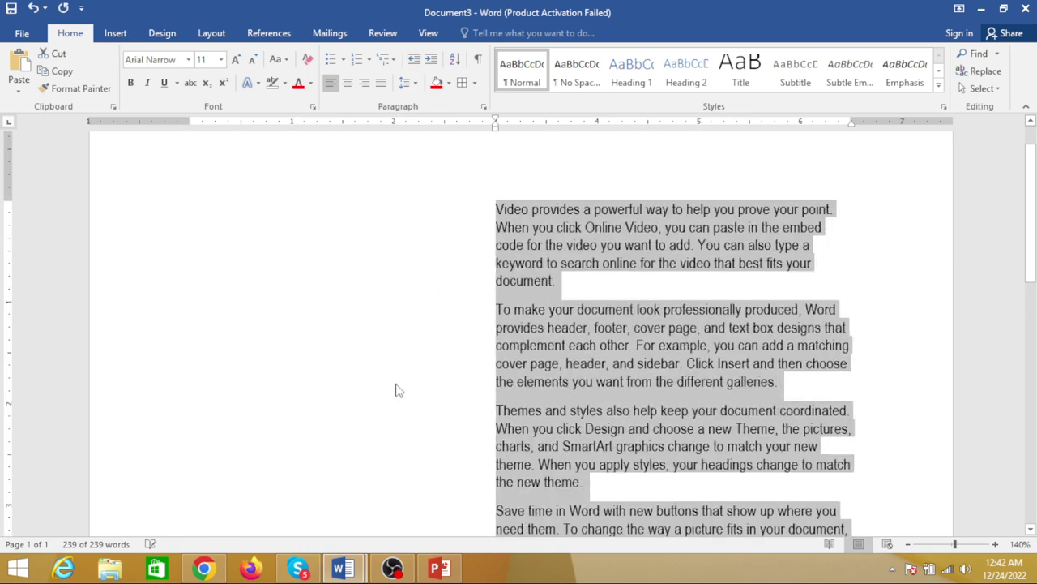
pyautogui.hotkey('ctrl', 'm')
pyautogui.hotkey('ctrl', 'm')
pyautogui.hotkey('ctrl', 'm')
pyautogui.hotkey('ctrl', 'm')
pyautogui.hotkey('ctrl', 'm')
pyautogui.hotkey('ctrl', 'm')
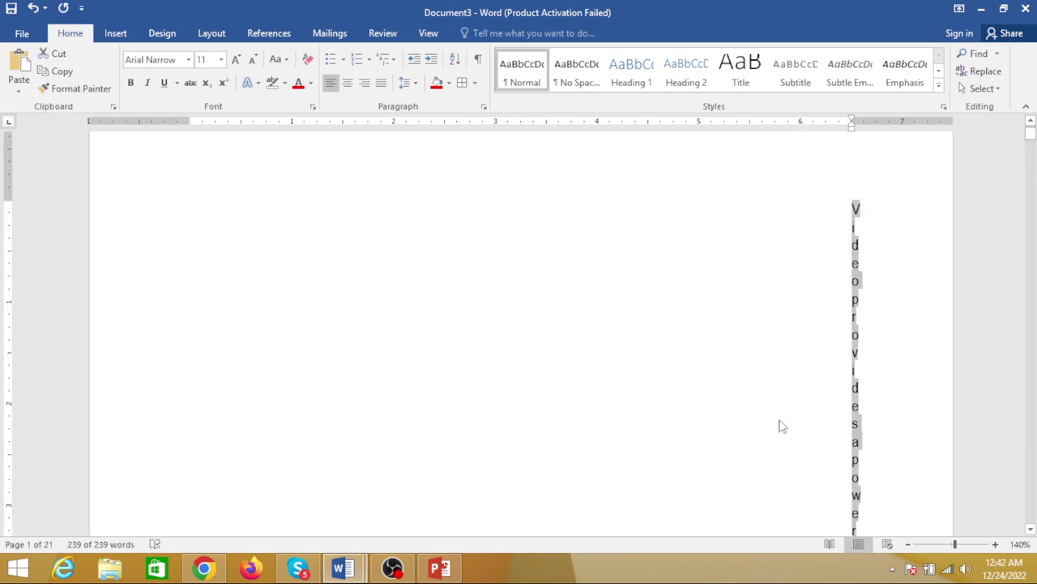
pyautogui.scroll(-5, 782, 425)
pyautogui.scroll(-5, 799, 426)
pyautogui.scroll(5, 798, 424)
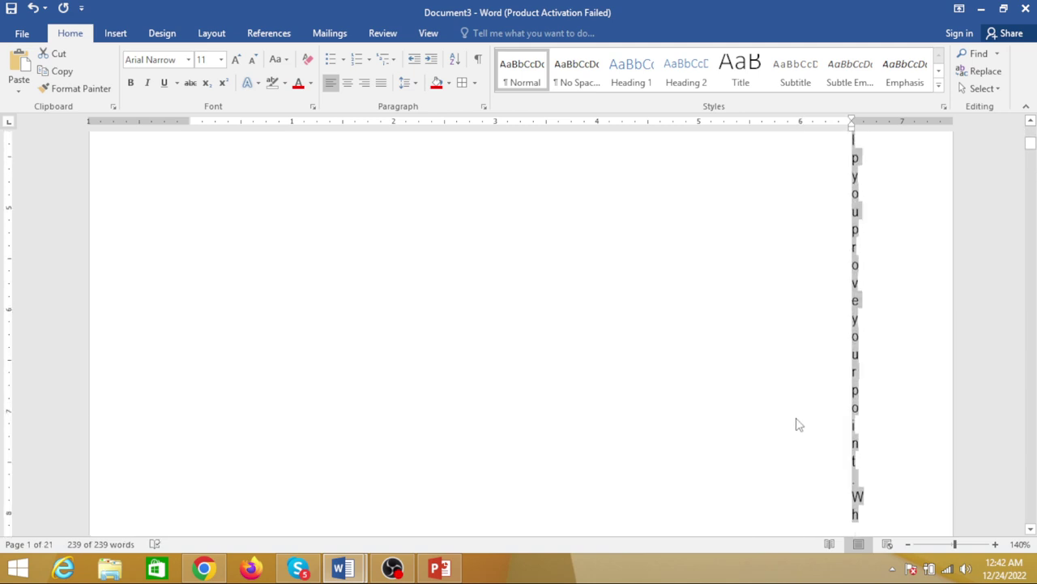
pyautogui.scroll(5, 798, 424)
pyautogui.scroll(5, 799, 422)
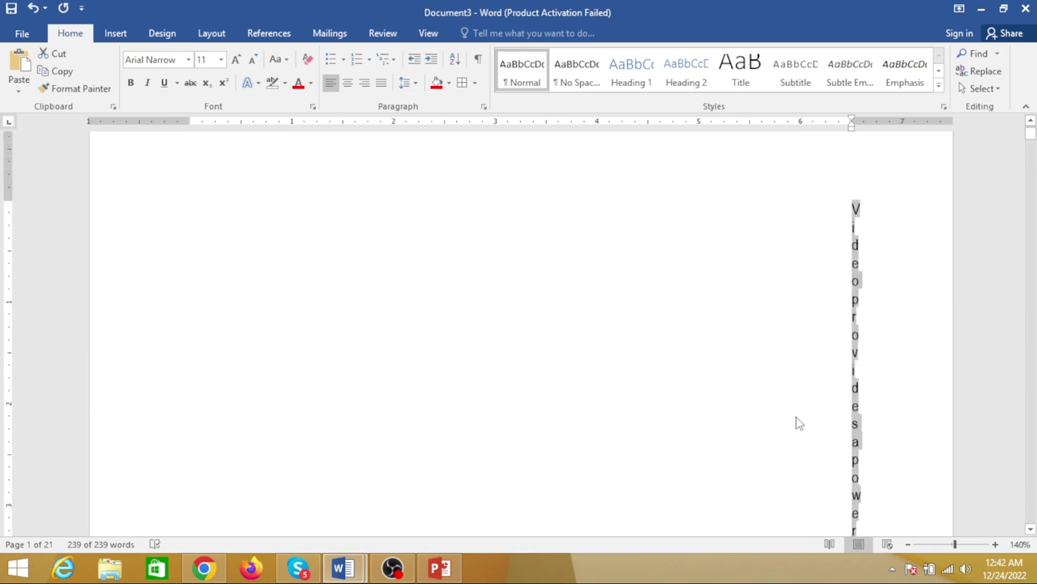
pyautogui.hotkey('ctrl', 'shift', 'm')
pyautogui.hotkey('ctrl', 'shift', 'm')
pyautogui.hotkey('ctrl', 'shift', 'm')
pyautogui.hotkey('ctrl', 'shift', 'm')
pyautogui.hotkey('ctrl', 'shift', 'm')
pyautogui.hotkey('ctrl', 'shift', 'm')
pyautogui.hotkey('ctrl', 'shift', 'm')
pyautogui.hotkey('ctrl', 'shift', 'm')
pyautogui.hotkey('ctrl', 'shift', 'm')
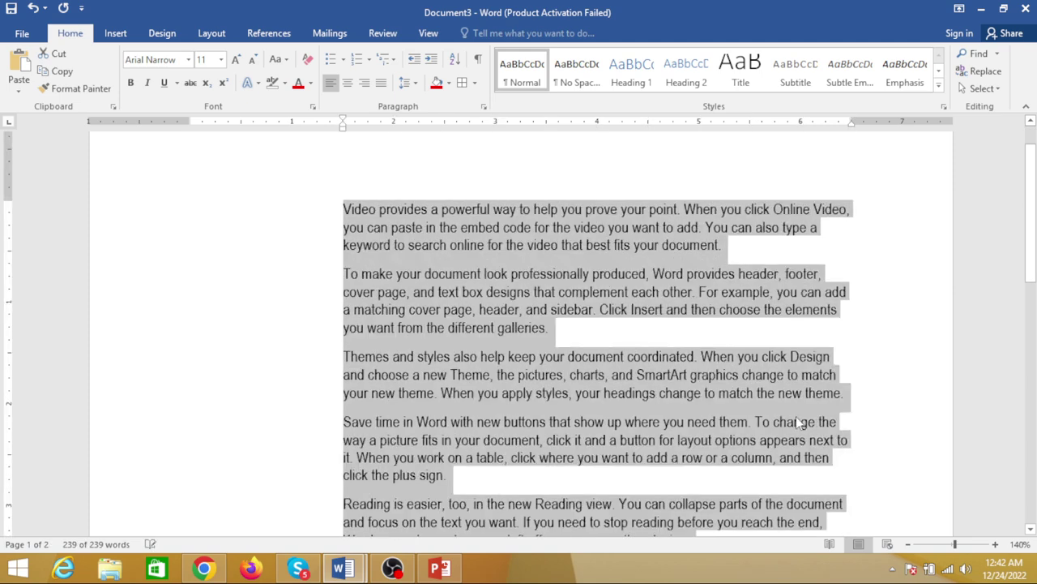
pyautogui.hotkey('ctrl', 'shift', 'm')
pyautogui.hotkey('ctrl', 'shift', 'm')
pyautogui.hotkey('ctrl', 'shift', 'm')
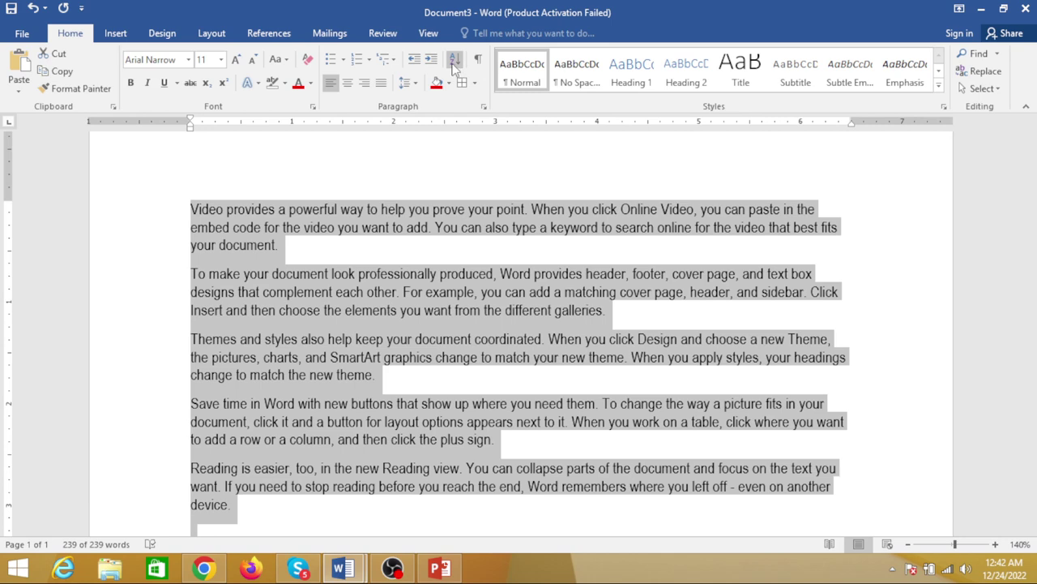
# - Replace the document text with the numbers 1 2 3 4 5 6 and a new line
pyautogui.hotkey('ctrl', 'End')
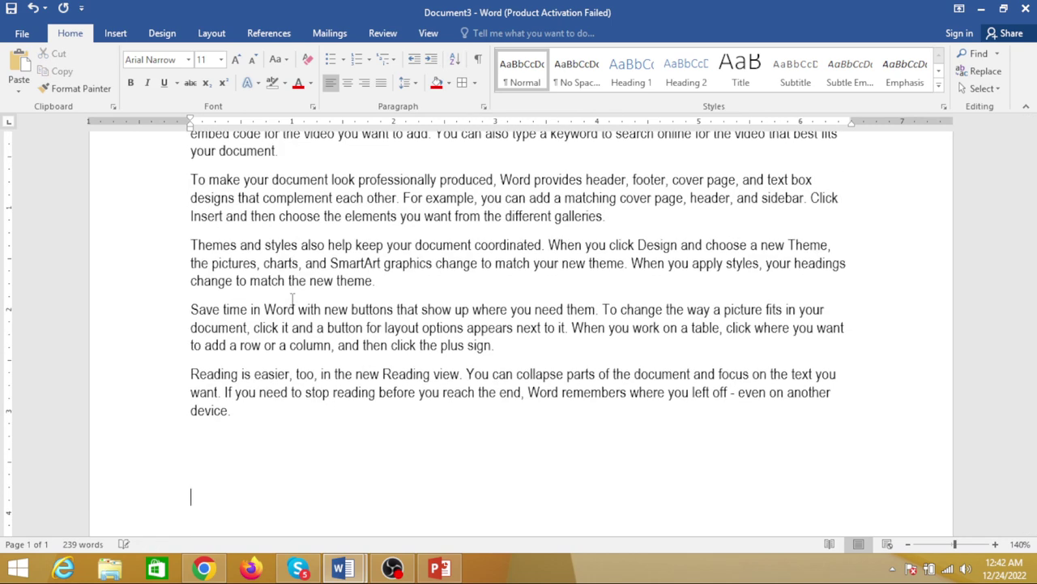
pyautogui.hotkey('ctrl', 'a')
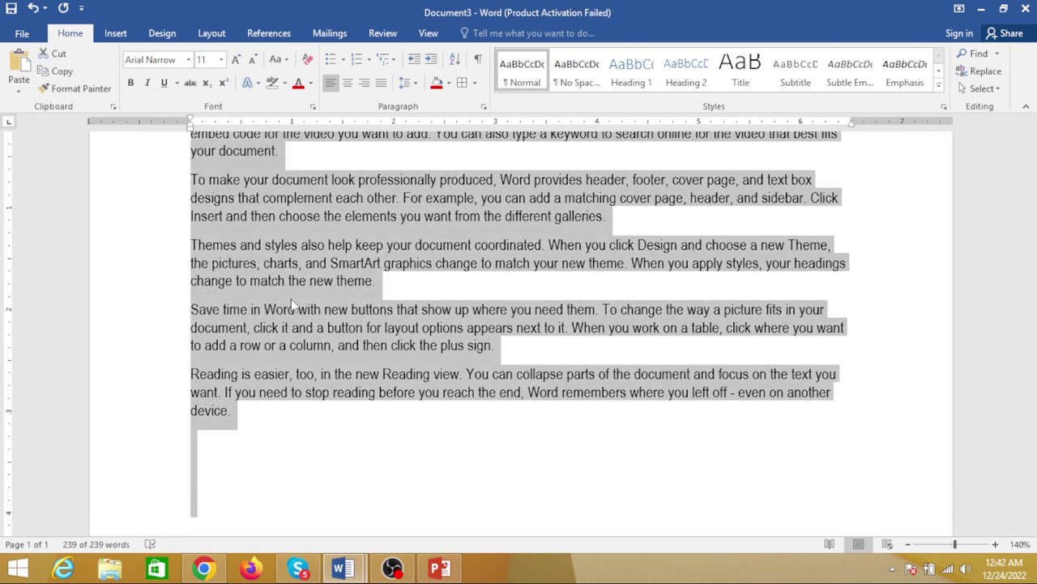
pyautogui.write('1 2 3')
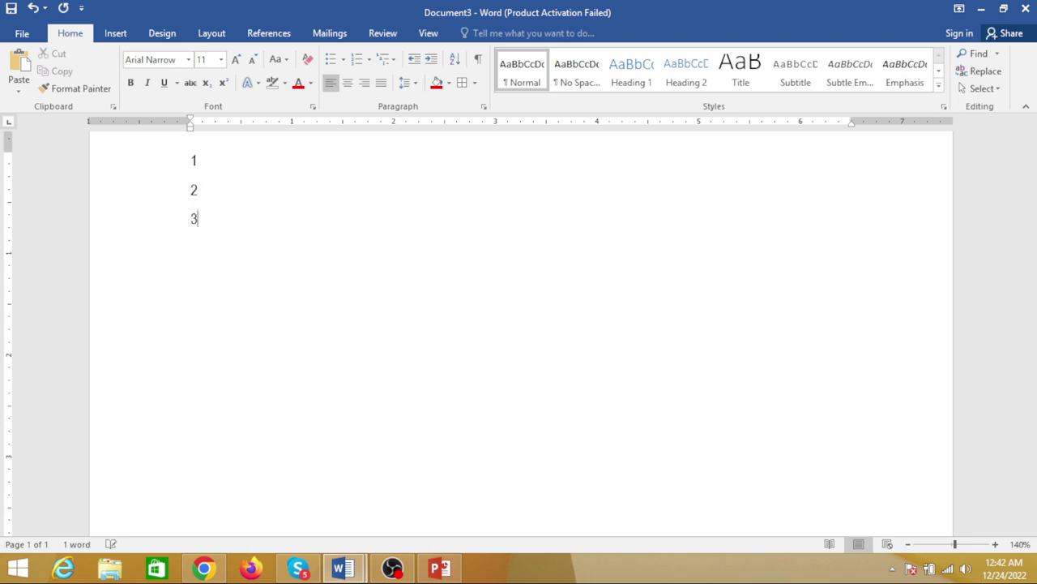
pyautogui.write(' 4 5 6')
pyautogui.press('Return')
# - Sort the number list descending, then ascending, then undo back to the sample paragraphs
pyautogui.hotkey('ctrl', 'a')
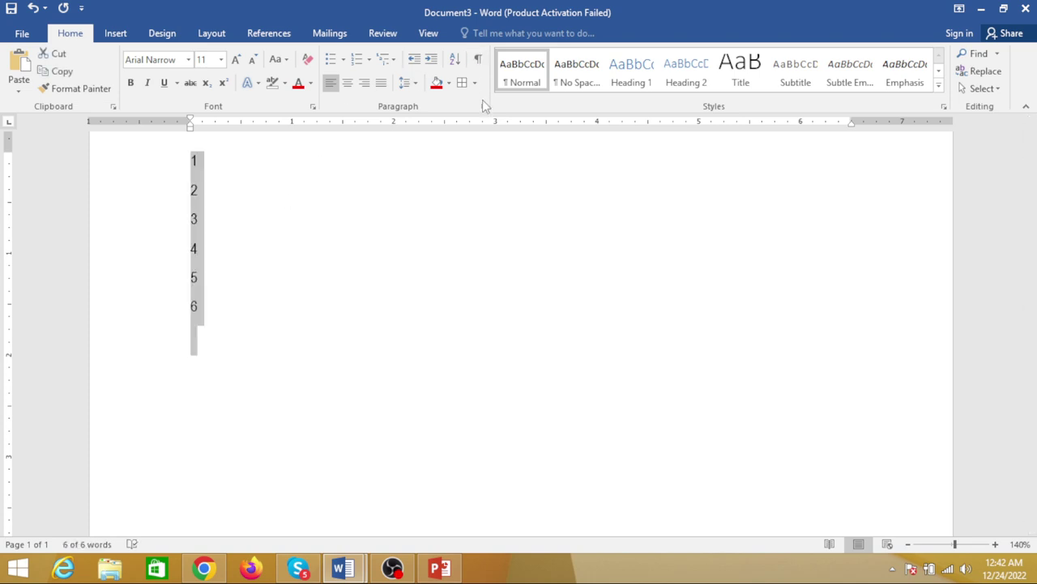
pyautogui.click(454, 59)
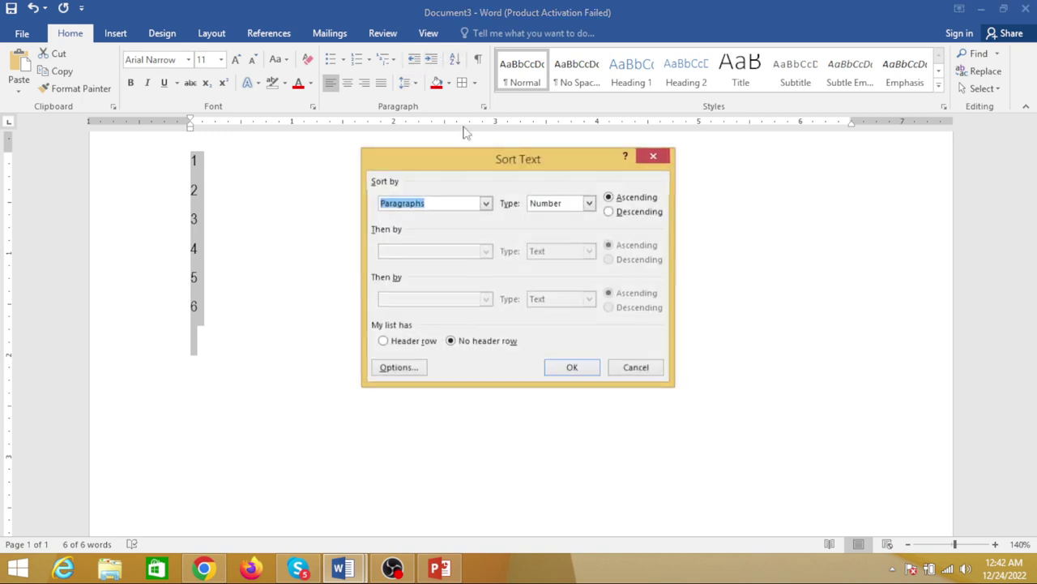
pyautogui.click(618, 214)
pyautogui.click(573, 366)
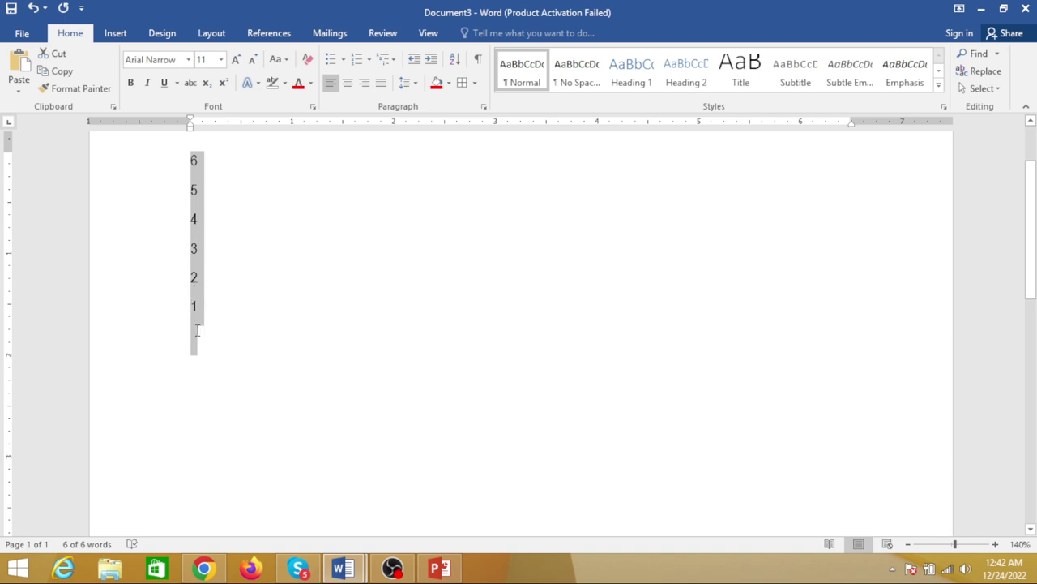
pyautogui.click(454, 59)
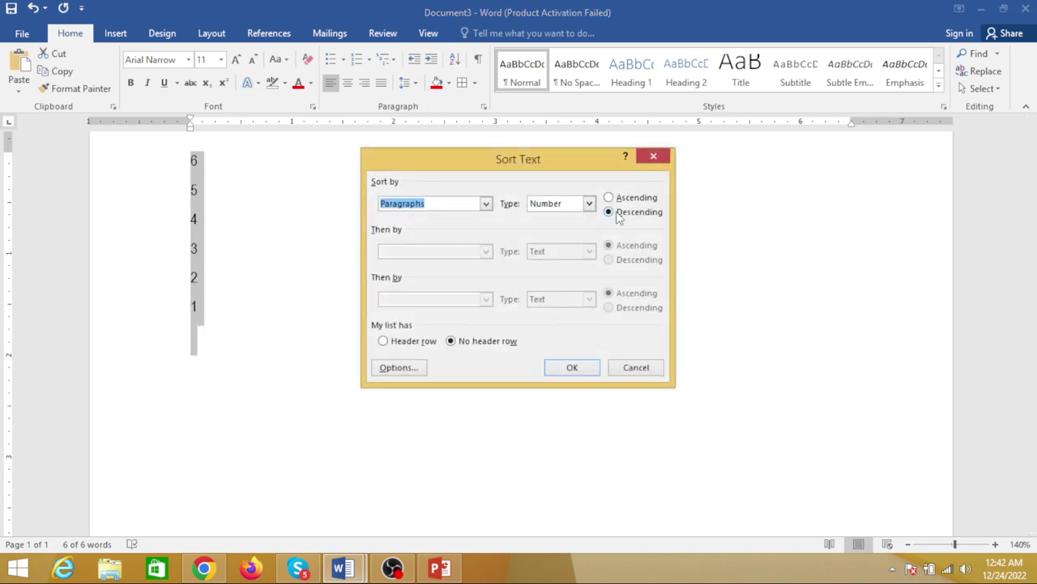
pyautogui.click(608, 198)
pyautogui.click(572, 367)
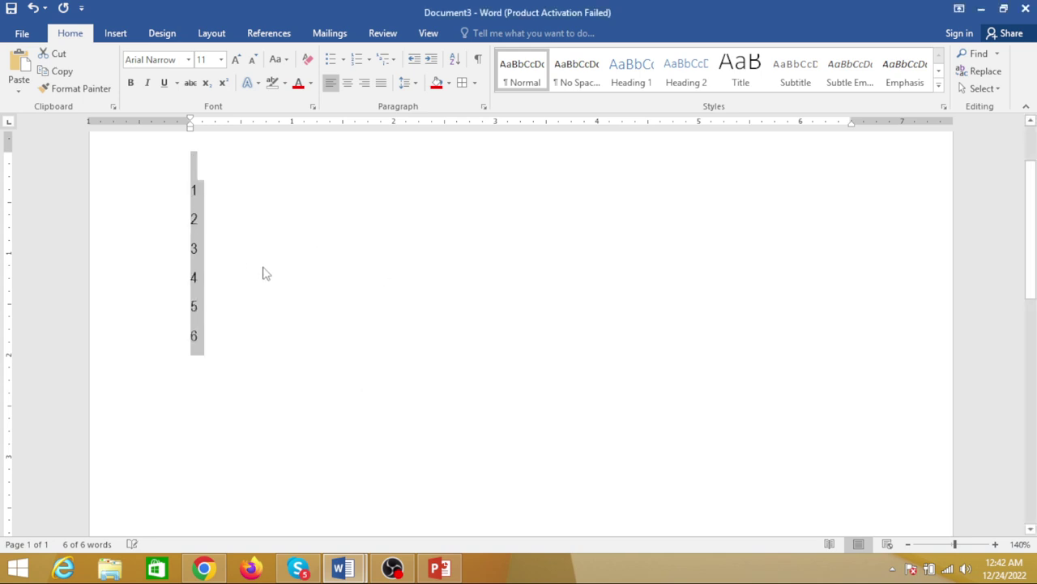
pyautogui.click(285, 273)
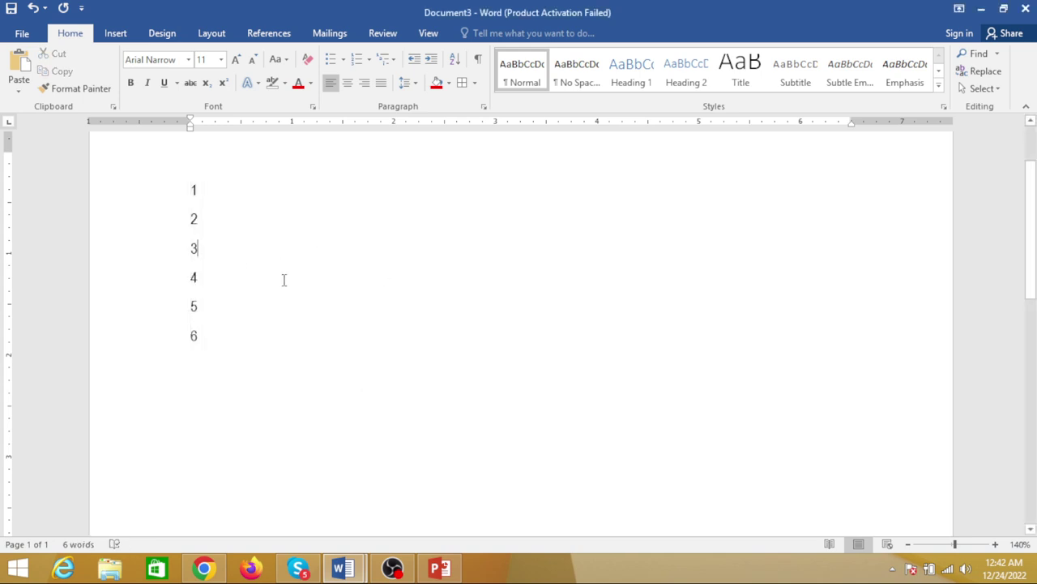
pyautogui.hotkey('ctrl', 'a')
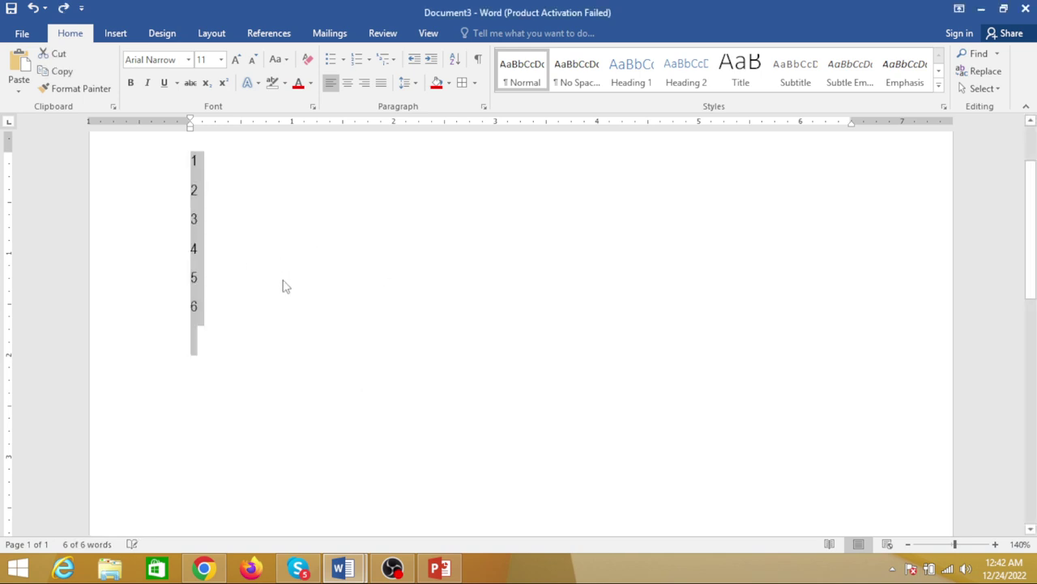
pyautogui.hotkey('ctrl', 'z')
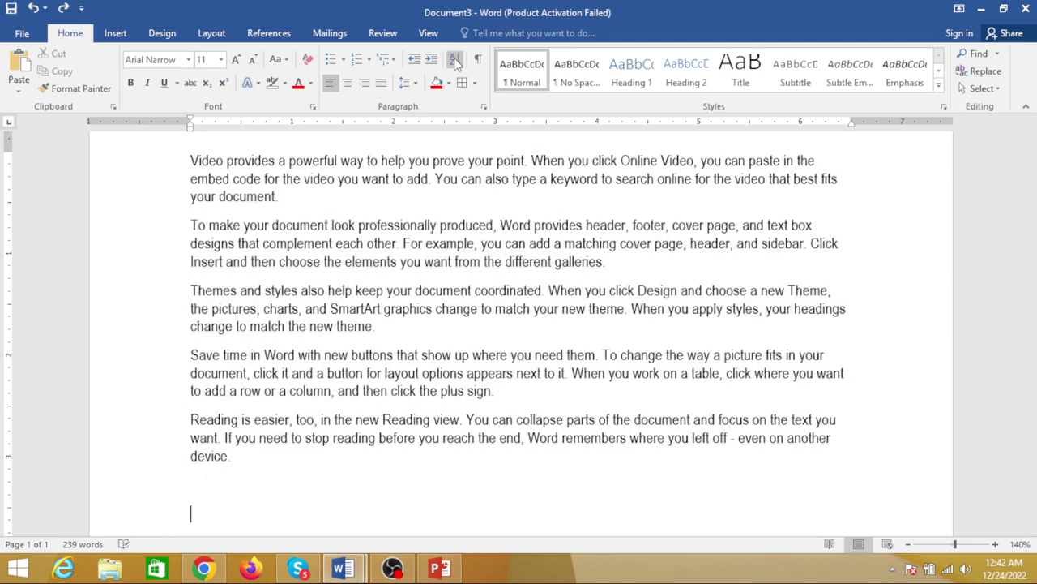
# - Show formatting marks and type test letters at the end of the first paragraph
pyautogui.click(477, 59)
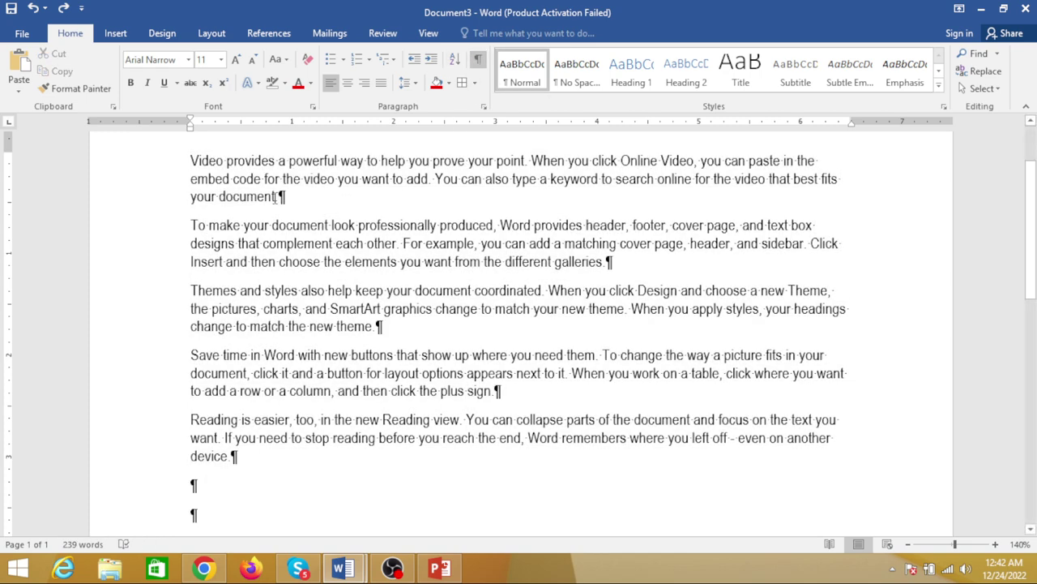
pyautogui.write('gdfgfdg')
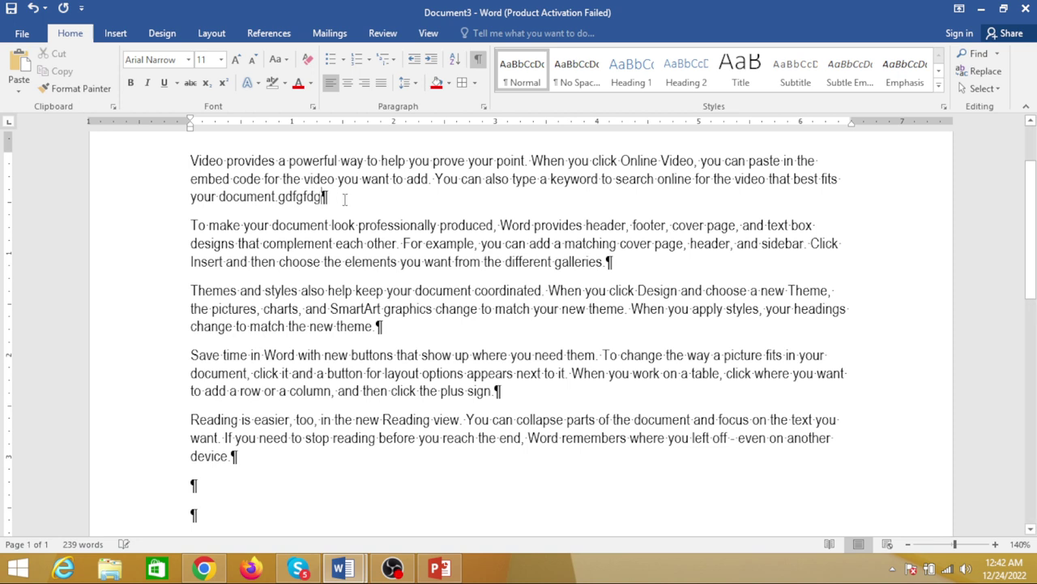
pyautogui.tripleClick(349, 198)
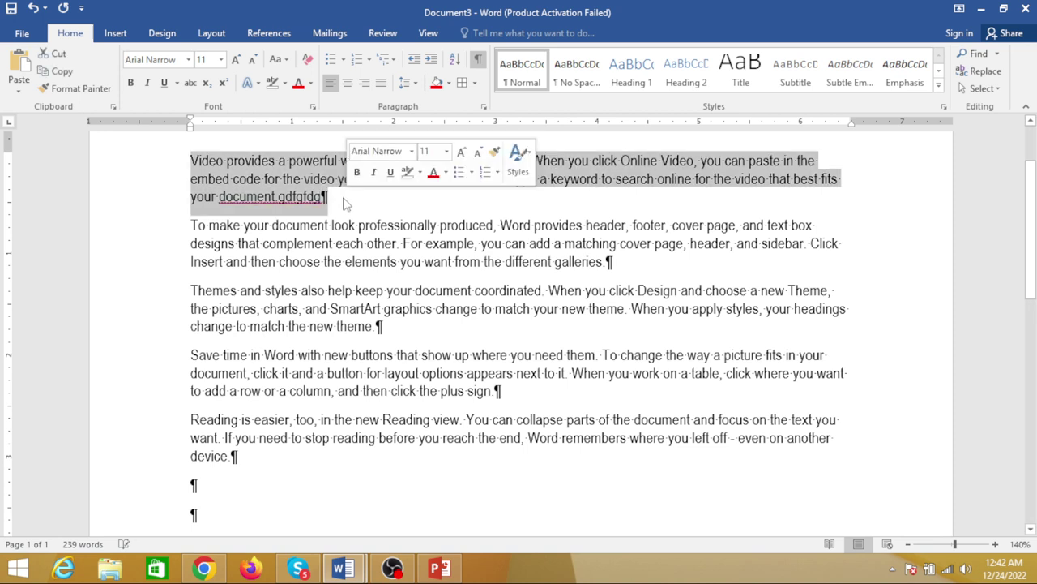
pyautogui.click(341, 203)
pyautogui.write('gfdgdfgdfg')
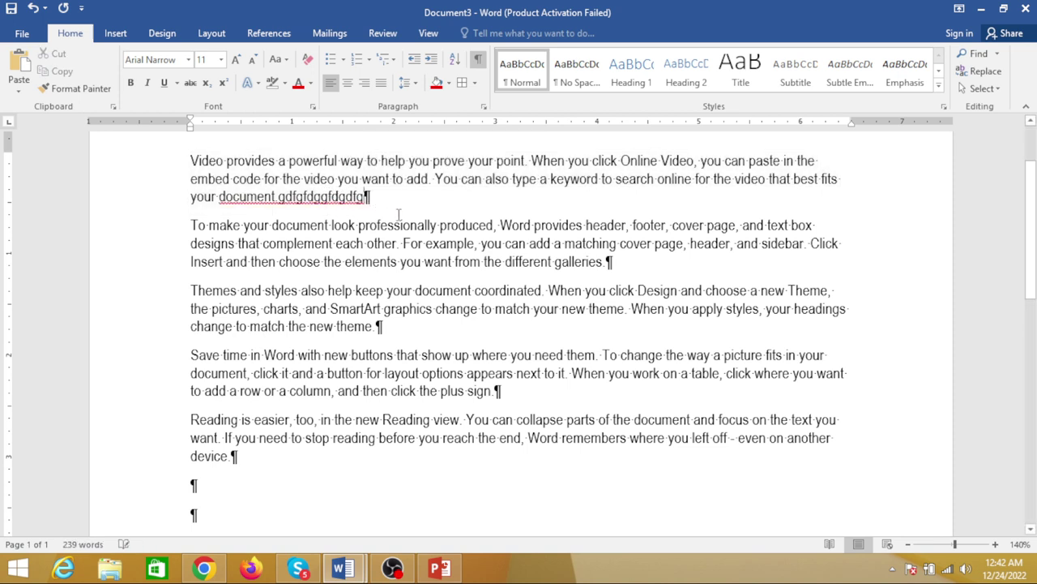
# - Hide formatting marks, undo the test letters, and show the page's top white space
pyautogui.click(477, 59)
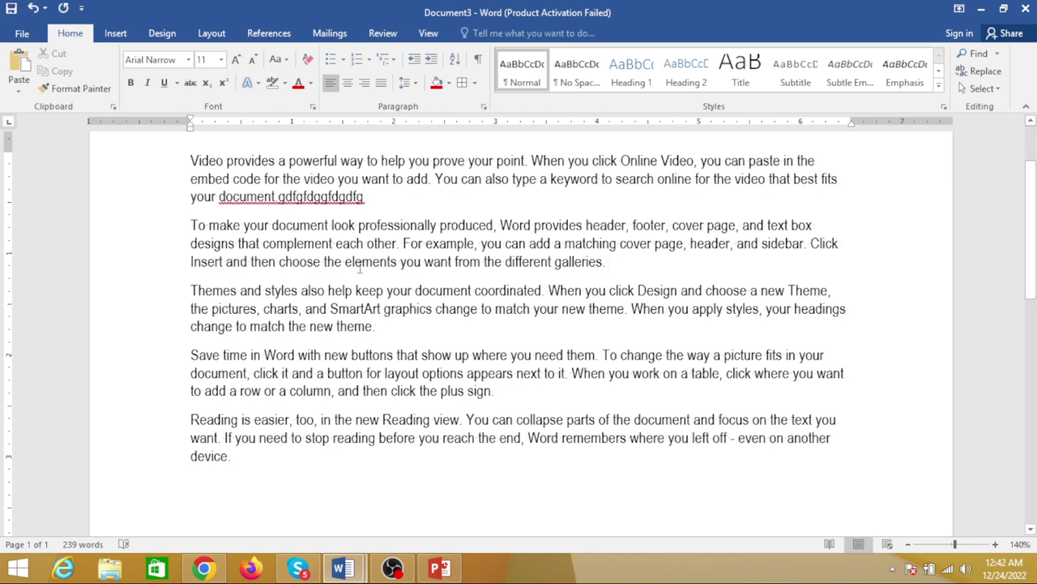
pyautogui.hotkey('ctrl', 'z')
pyautogui.hotkey('ctrl', 'z')
pyautogui.doubleClick(500, 140)
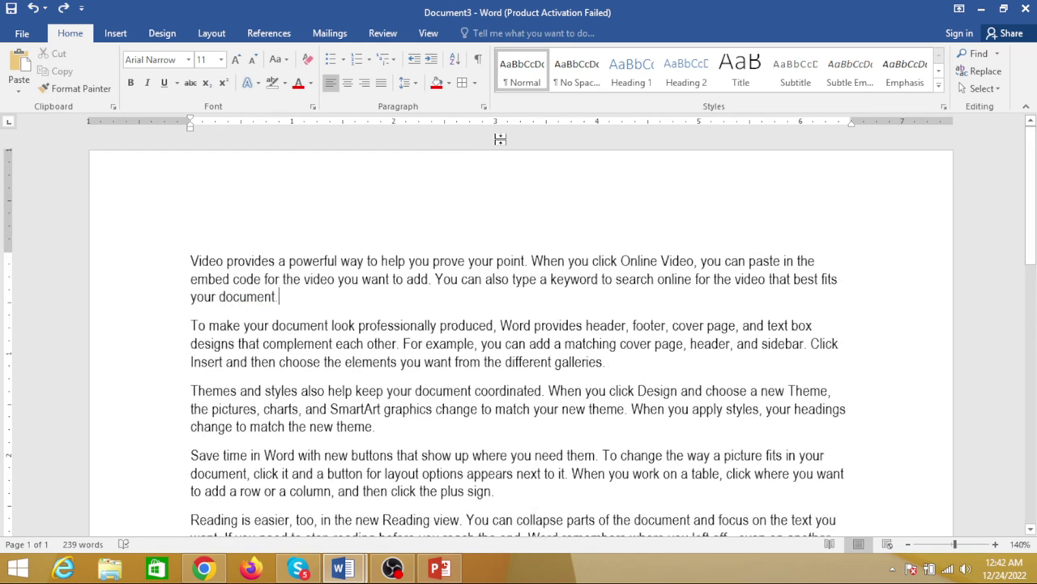
pyautogui.doubleClick(162, 280)
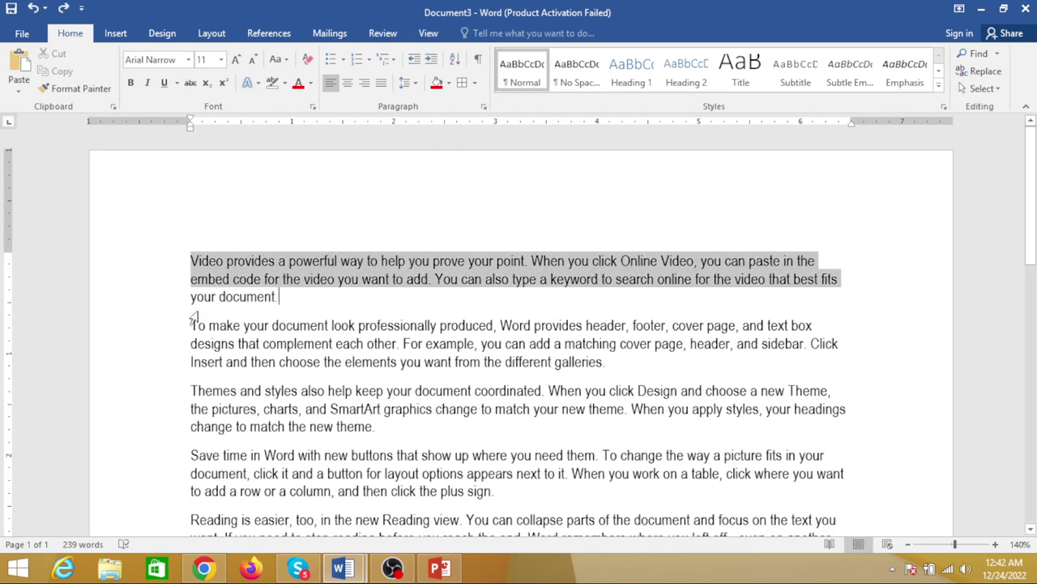
pyautogui.moveTo(194, 318); pyautogui.dragTo(199, 535)
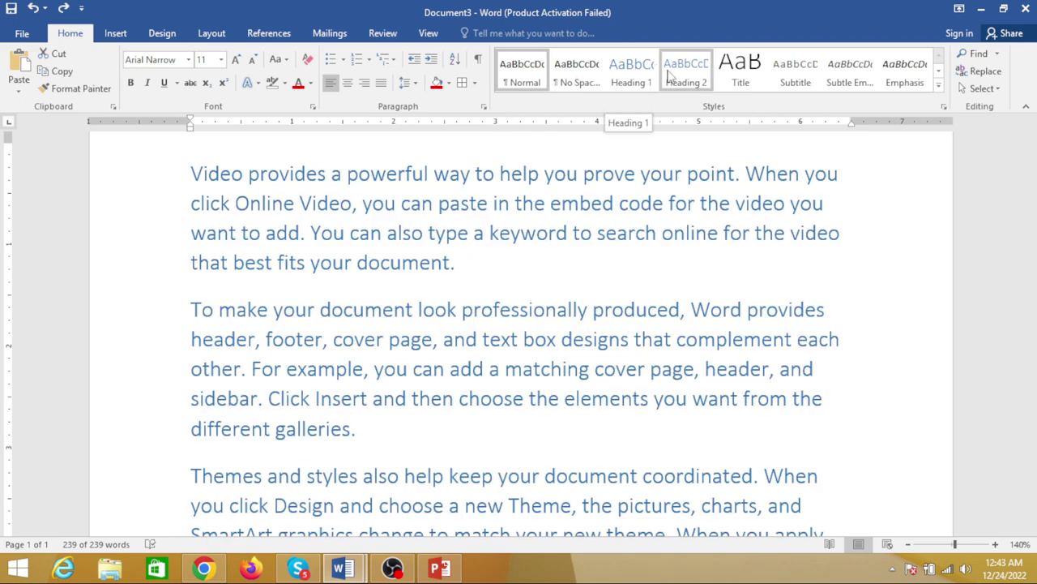
pyautogui.click(939, 84)
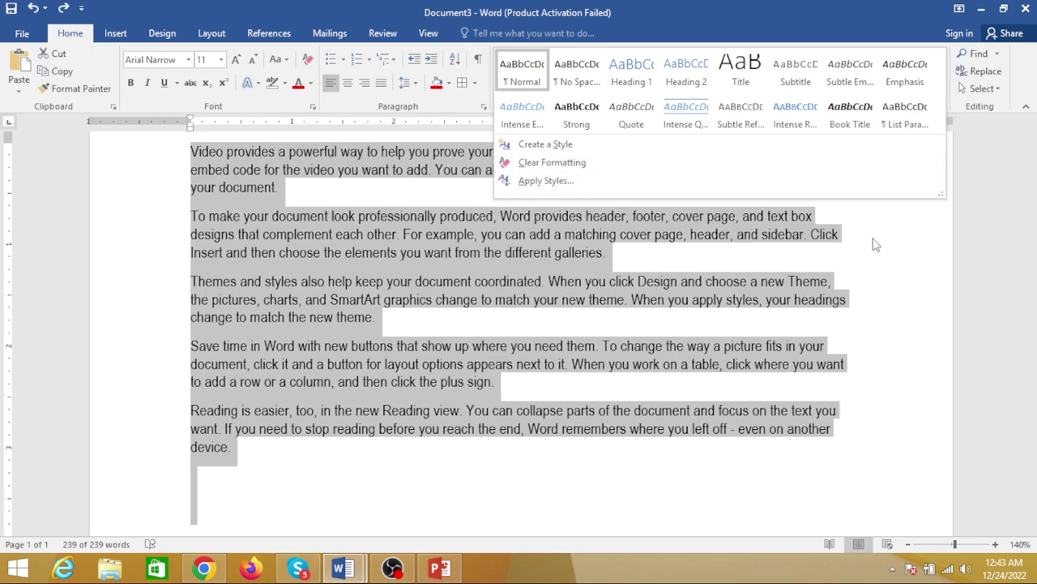
pyautogui.press('Escape')
pyautogui.scroll(3, 1029, 324)
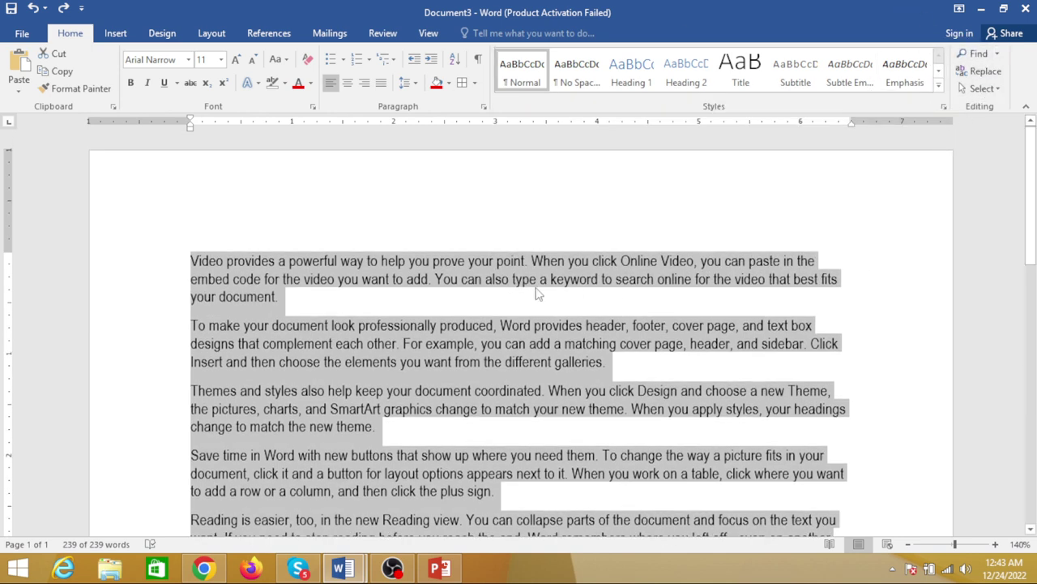
pyautogui.click(340, 297)
pyautogui.scroll(-1, 410, 324)
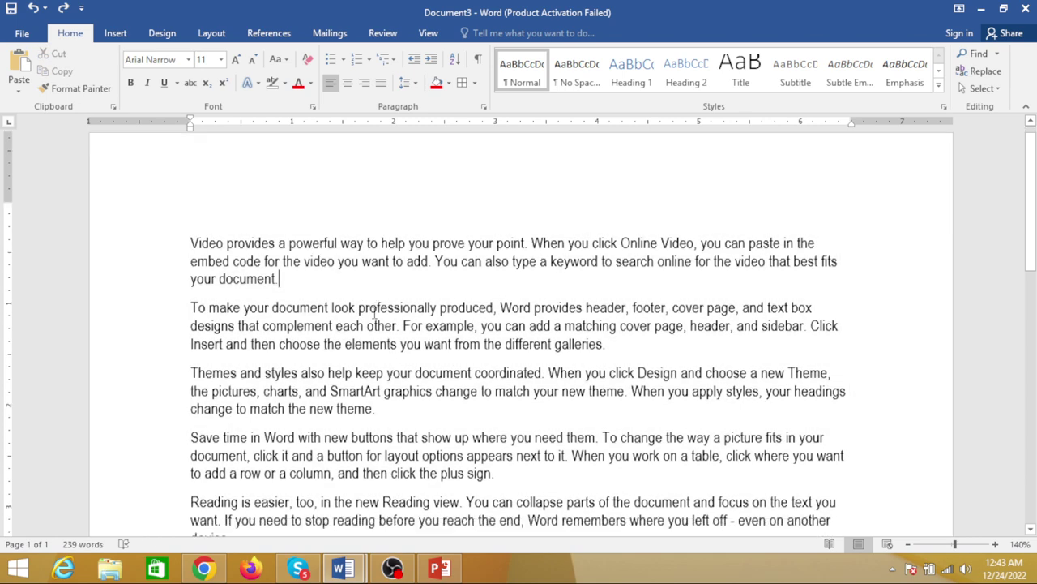
pyautogui.scroll(-3, 270, 373)
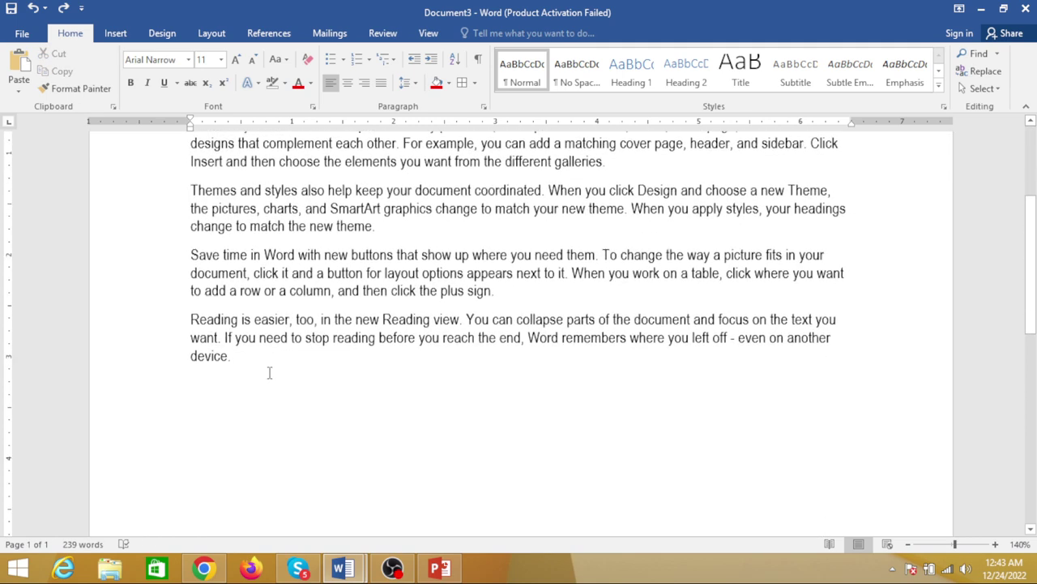
# - Type a first name on a new line below the text, followed by blank lines
pyautogui.click(255, 394)
pyautogui.press('Return')
pyautogui.press('Return')
pyautogui.press('Return')
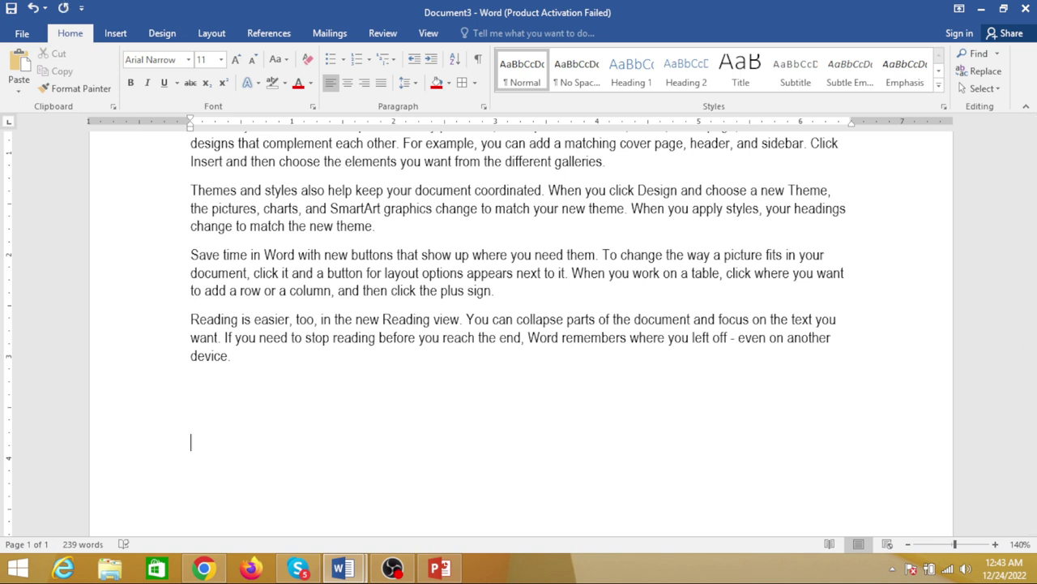
pyautogui.write('ali')
pyautogui.press('Return')
pyautogui.press('Return')
pyautogui.press('Return')
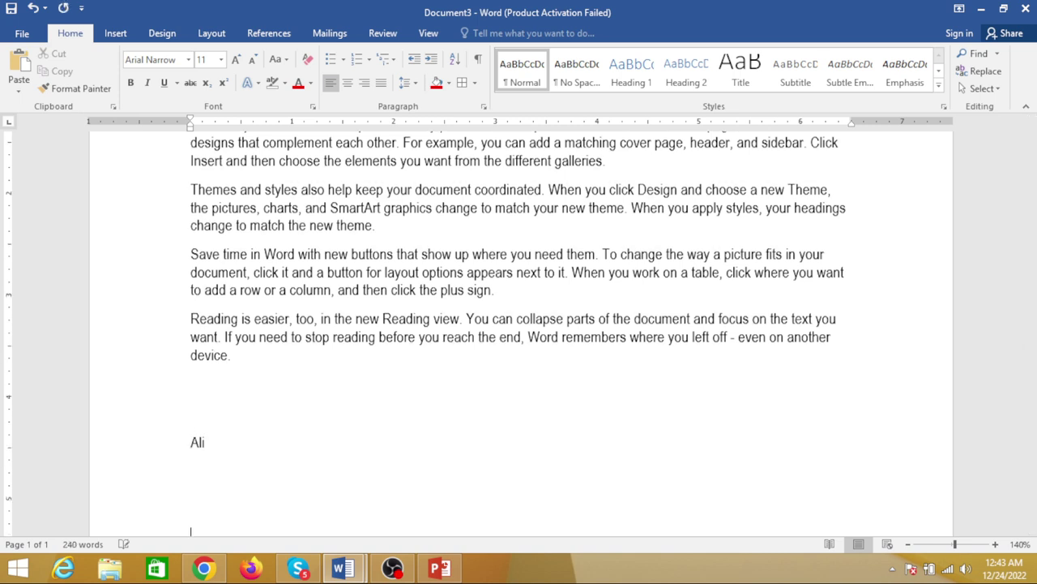
pyautogui.press('Return')
pyautogui.press('Return')
pyautogui.press('Return')
pyautogui.press('Return')
pyautogui.press('Return')
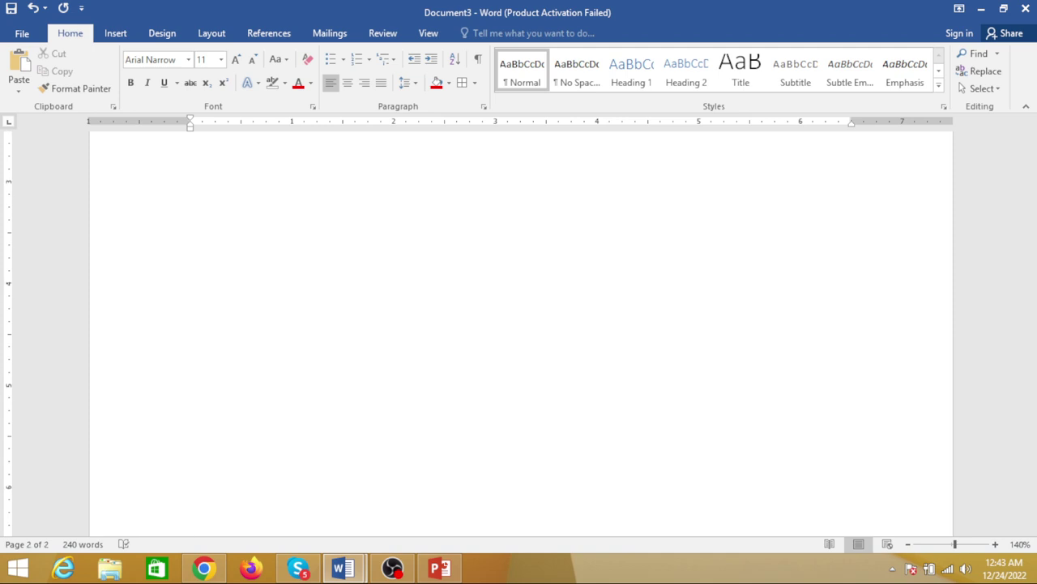
# - Type a person's full name and another name on separate lines on the second page
pyautogui.write('mhammad ')
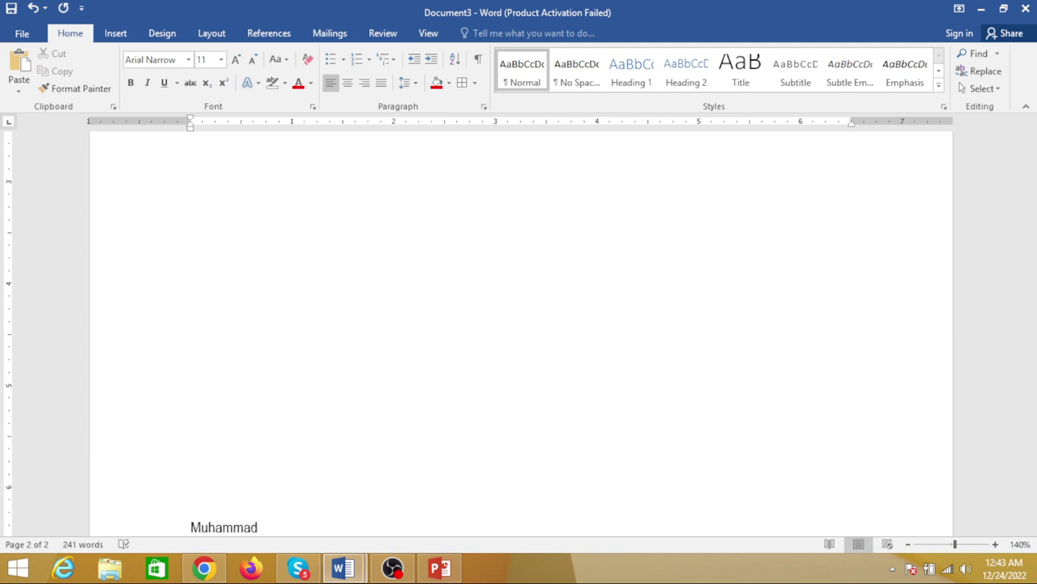
pyautogui.write('kamran')
pyautogui.press('Return')
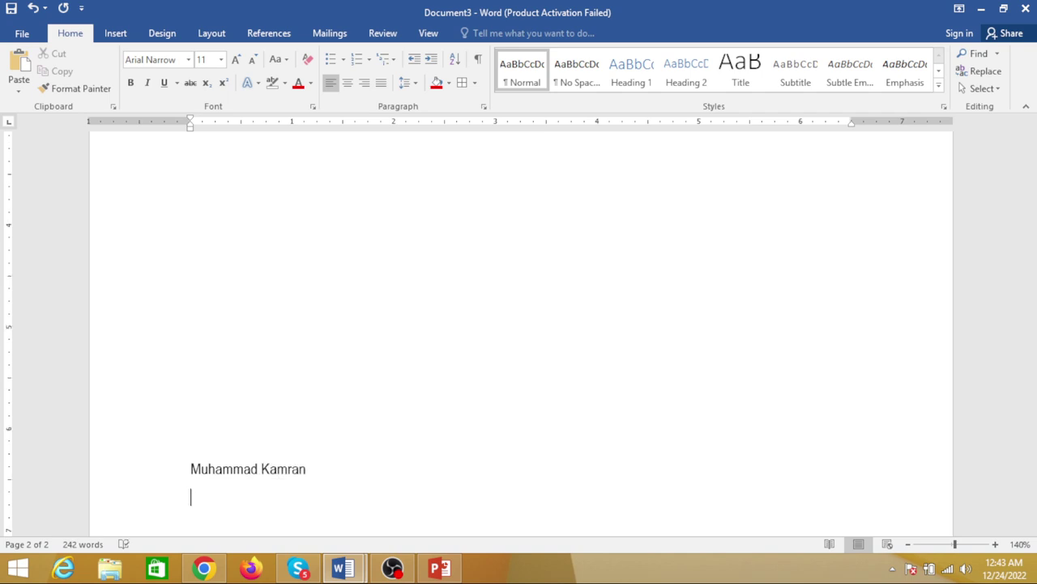
pyautogui.write('ad')
pyautogui.write('nan')
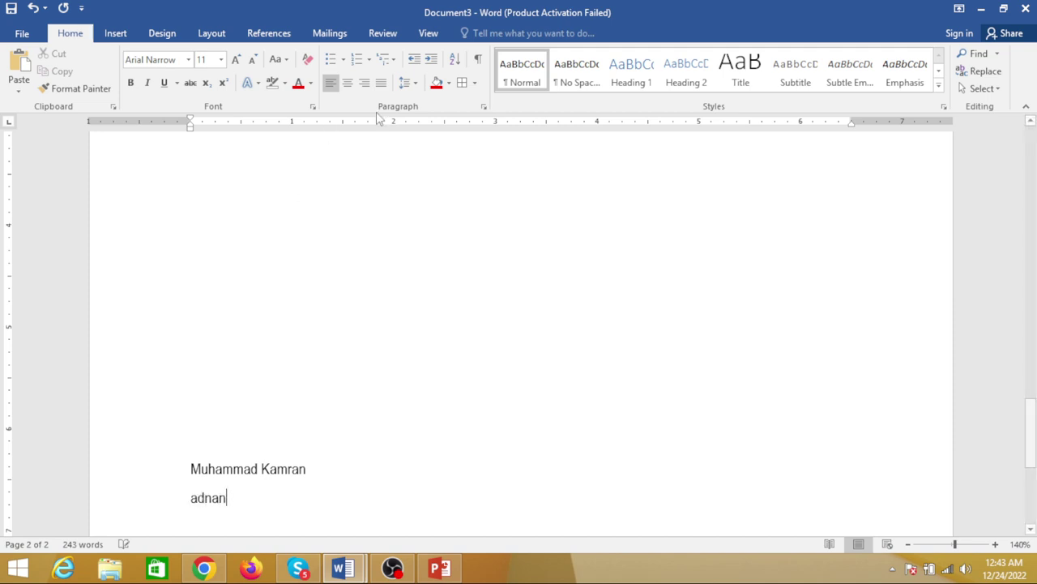
pyautogui.scroll(2, 389, 430)
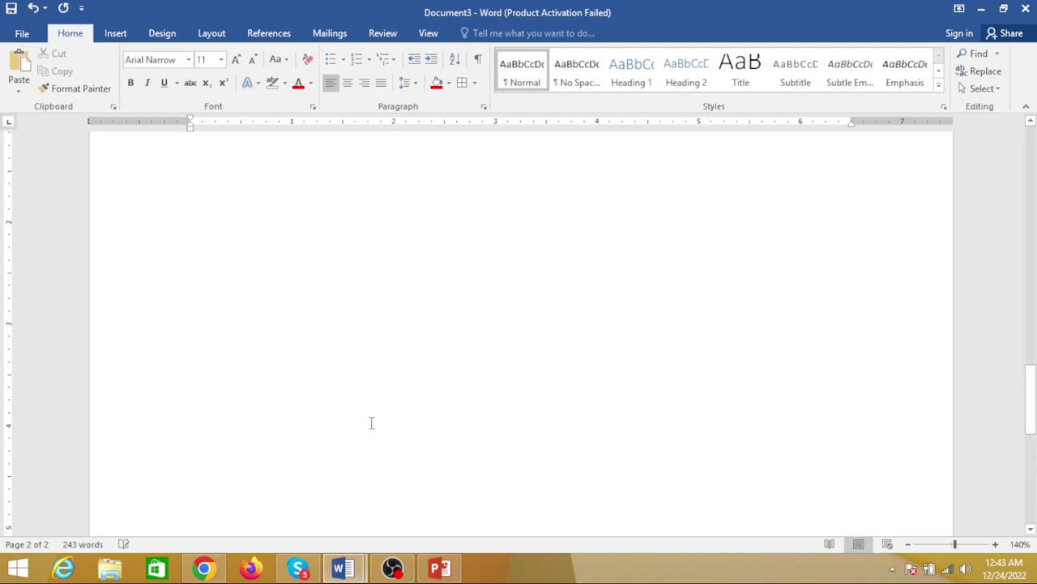
pyautogui.scroll(-1, 322, 433)
pyautogui.scroll(1, 329, 421)
pyautogui.scroll(2, 332, 406)
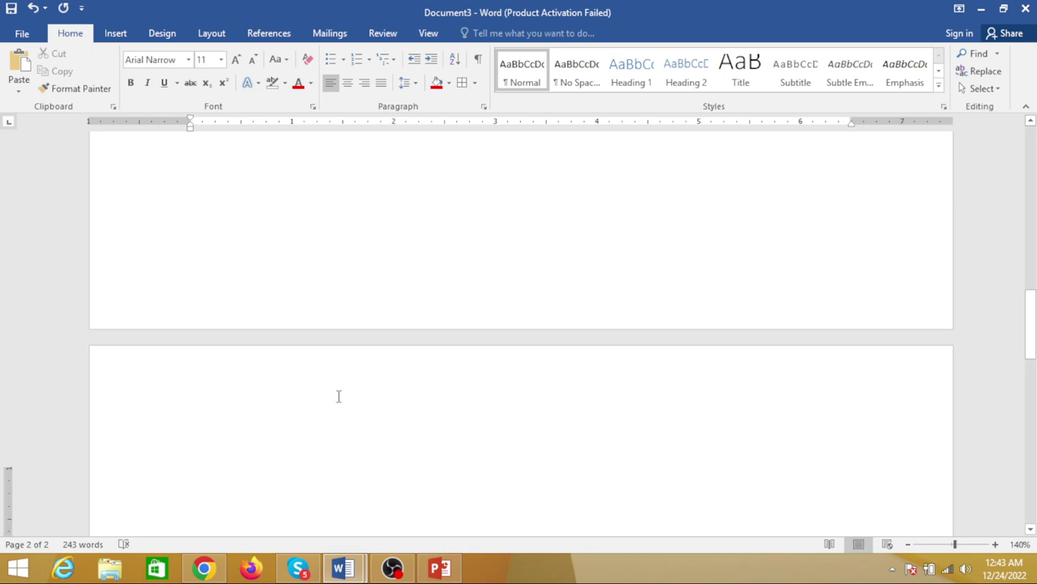
pyautogui.scroll(-2, 341, 385)
pyautogui.moveTo(1031, 268); pyautogui.dragTo(1035, 148)
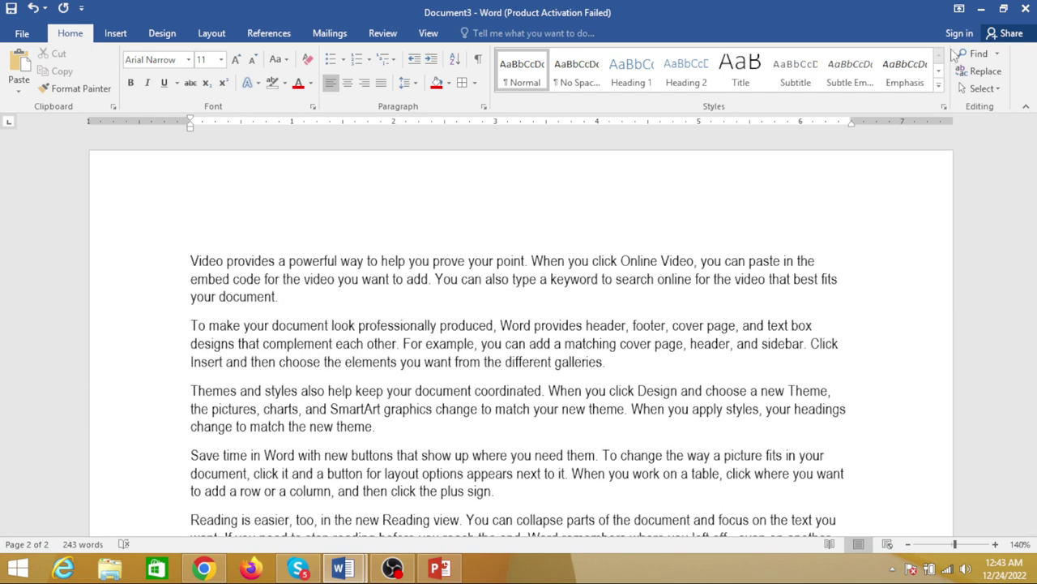
pyautogui.click(972, 54)
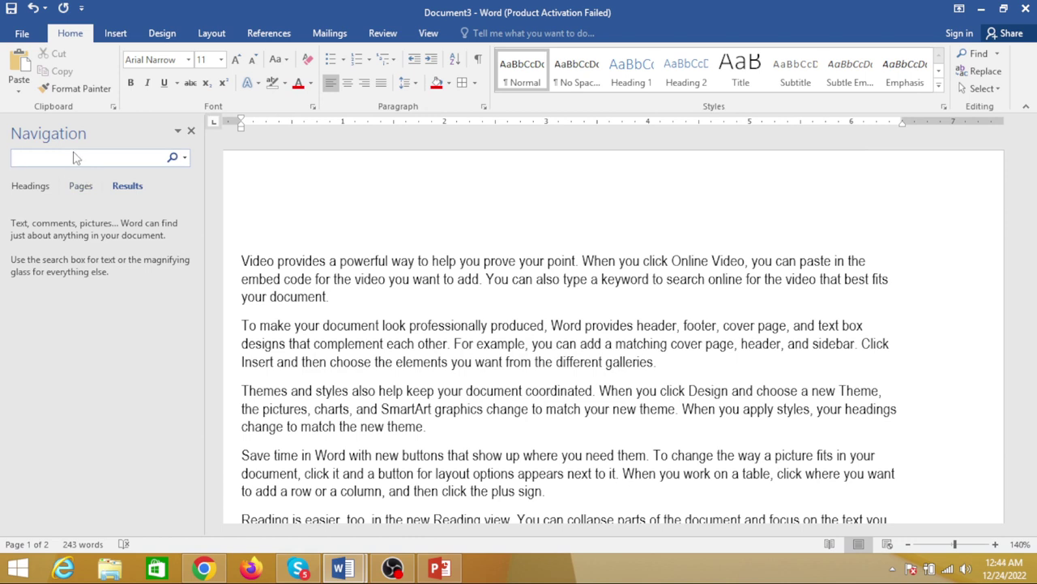
pyautogui.write('muhammad ka')
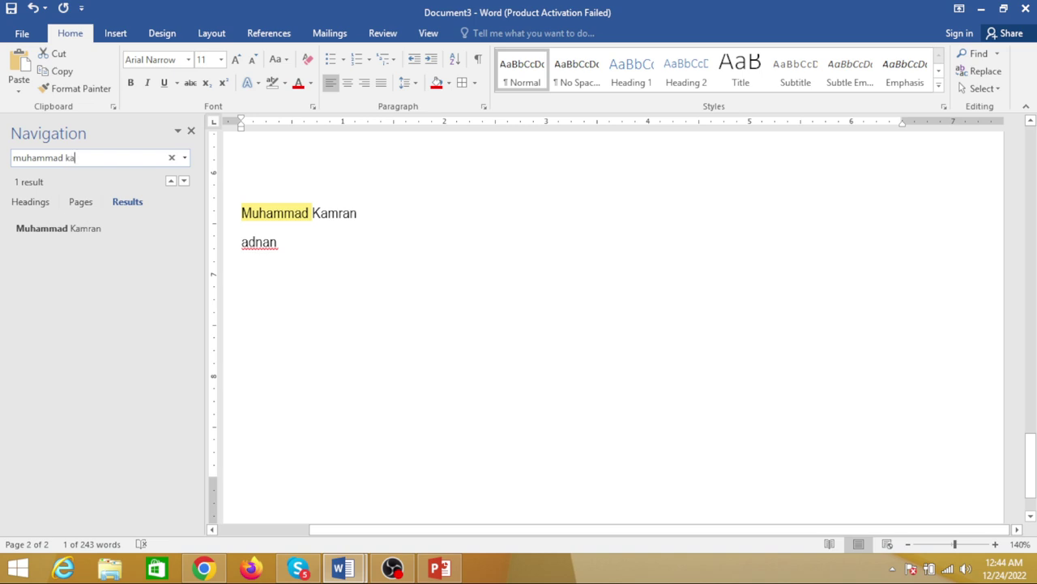
pyautogui.write('n')
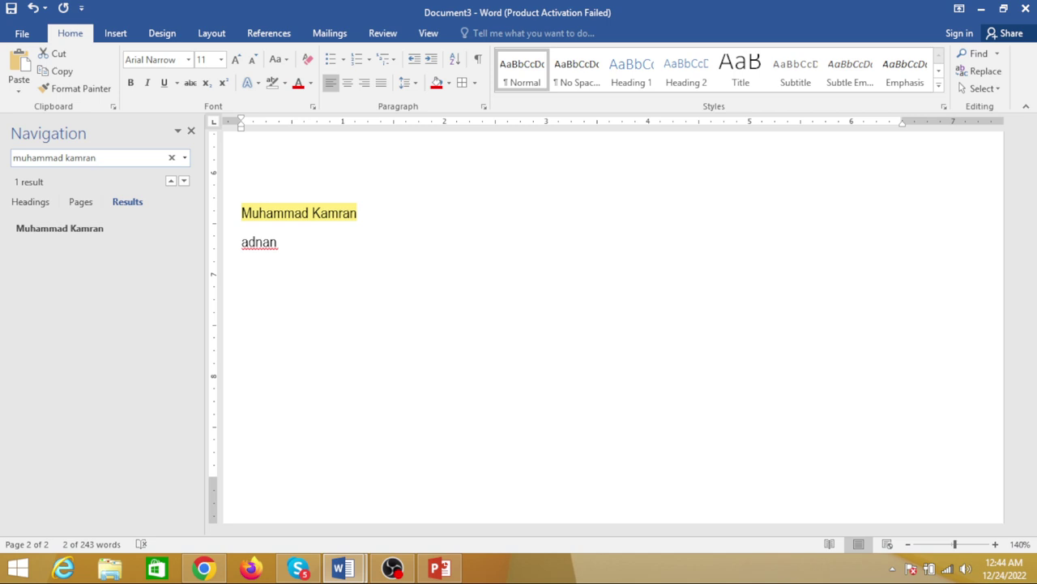
pyautogui.click(191, 131)
pyautogui.scroll(3, 313, 278)
pyautogui.scroll(3, 316, 276)
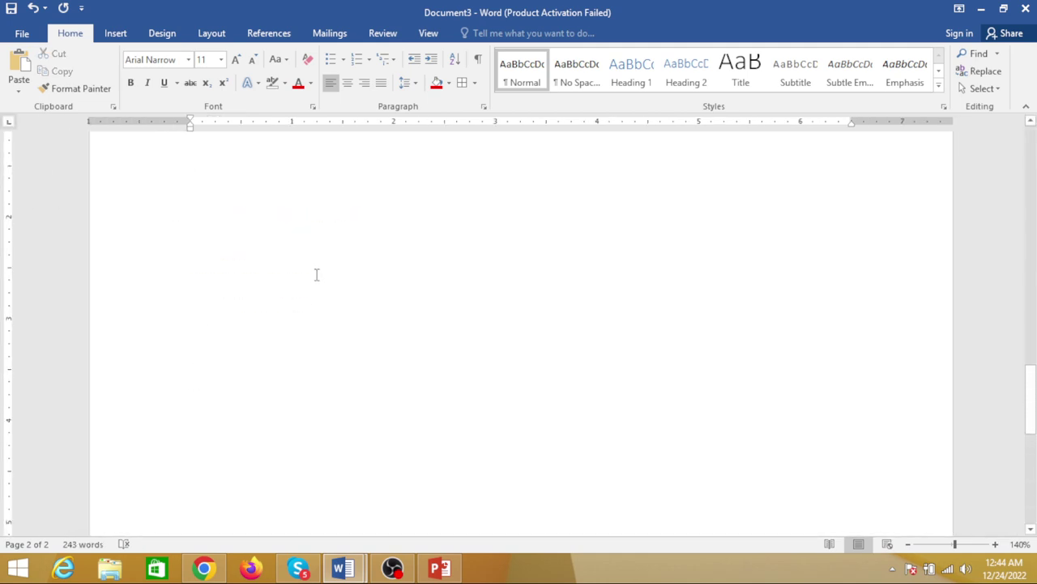
pyautogui.scroll(2, 318, 273)
pyautogui.scroll(5, 318, 272)
pyautogui.scroll(5, 341, 276)
pyautogui.scroll(2, 381, 284)
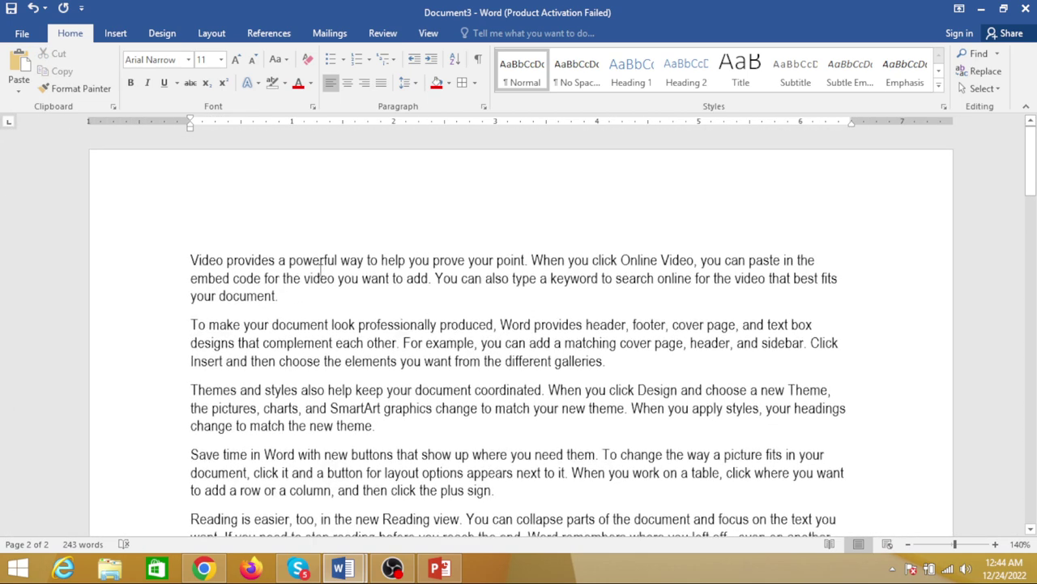
pyautogui.click(389, 299)
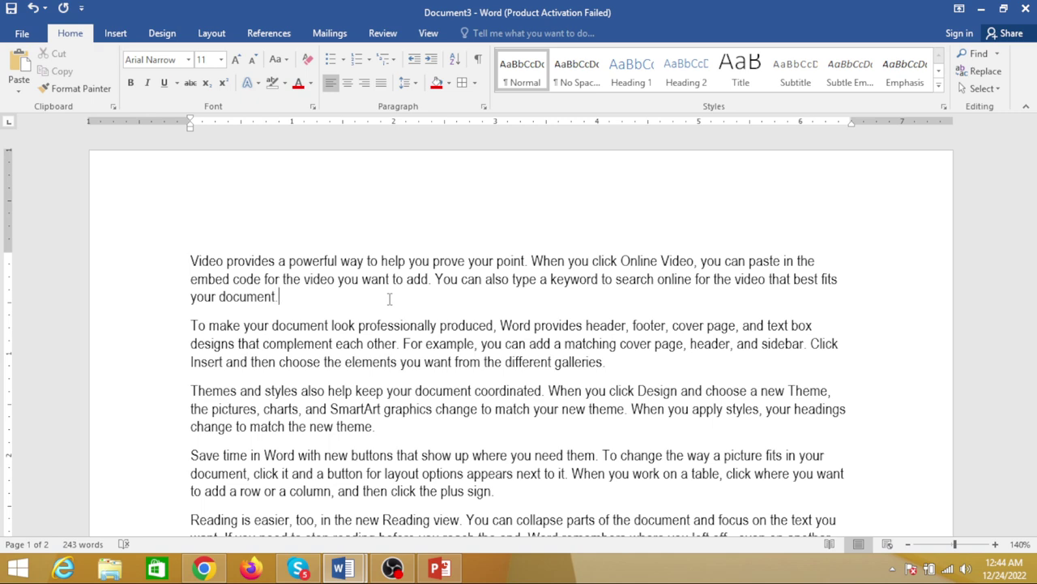
pyautogui.hotkey('ctrl', 'f')
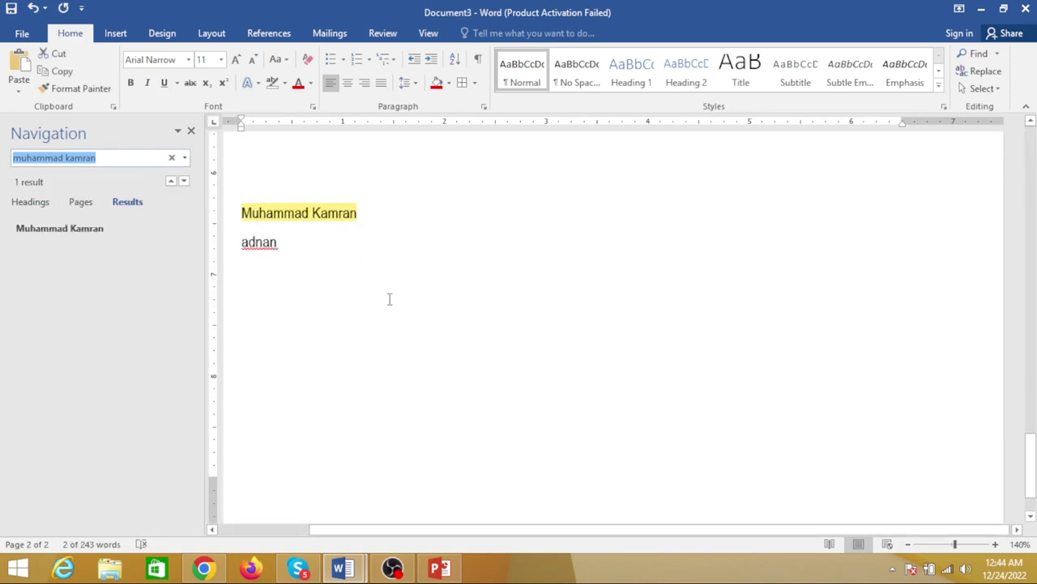
pyautogui.write('ali')
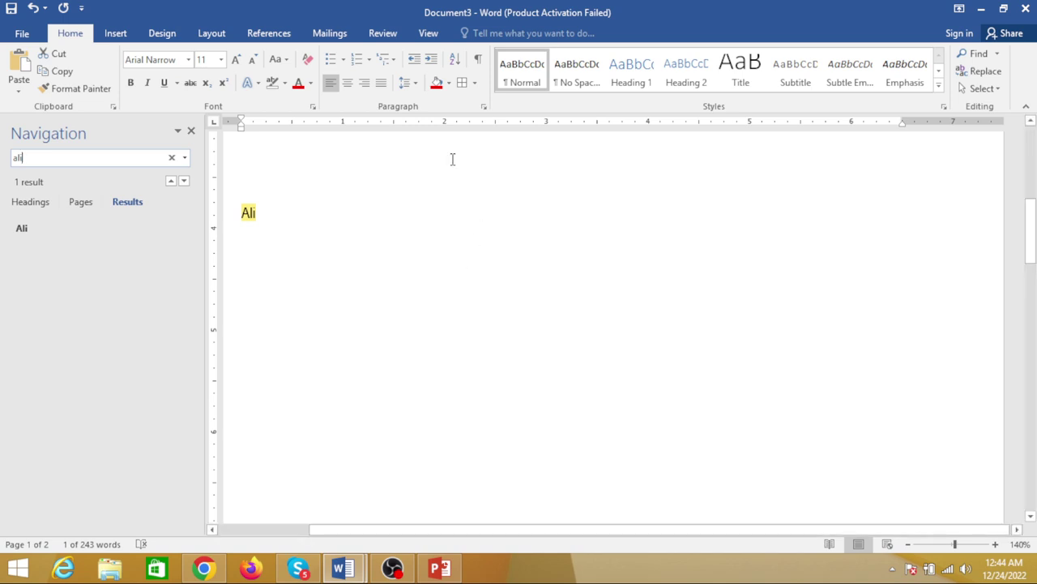
pyautogui.press('Escape')
pyautogui.click(192, 132)
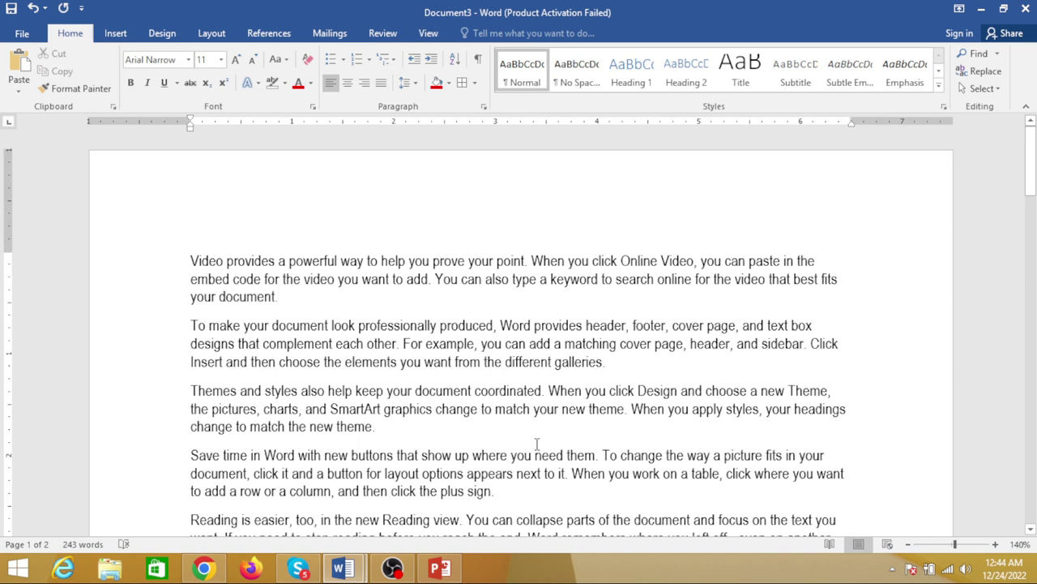
pyautogui.hotkey('ctrl', 'f')
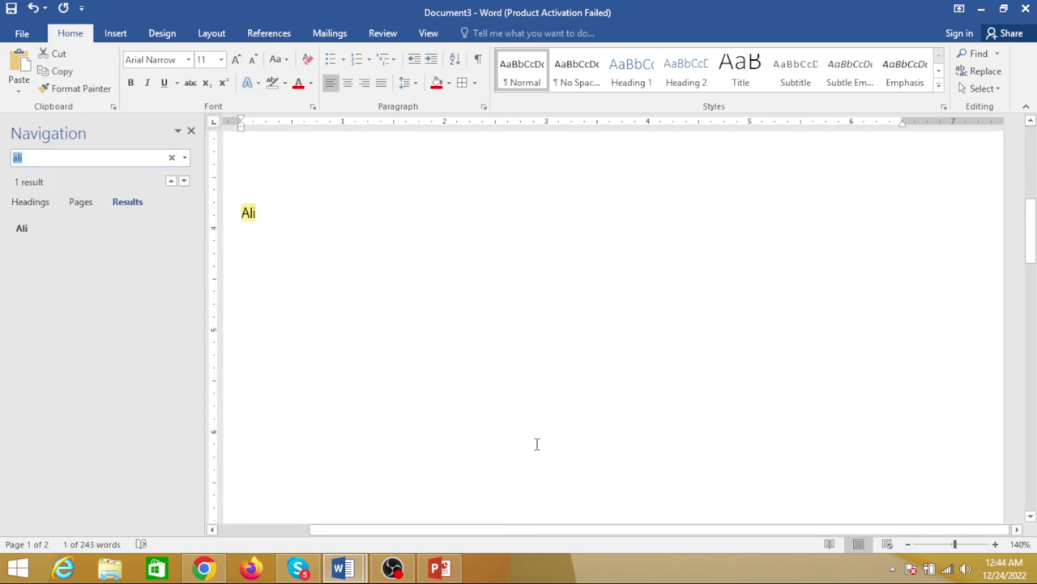
pyautogui.write('the')
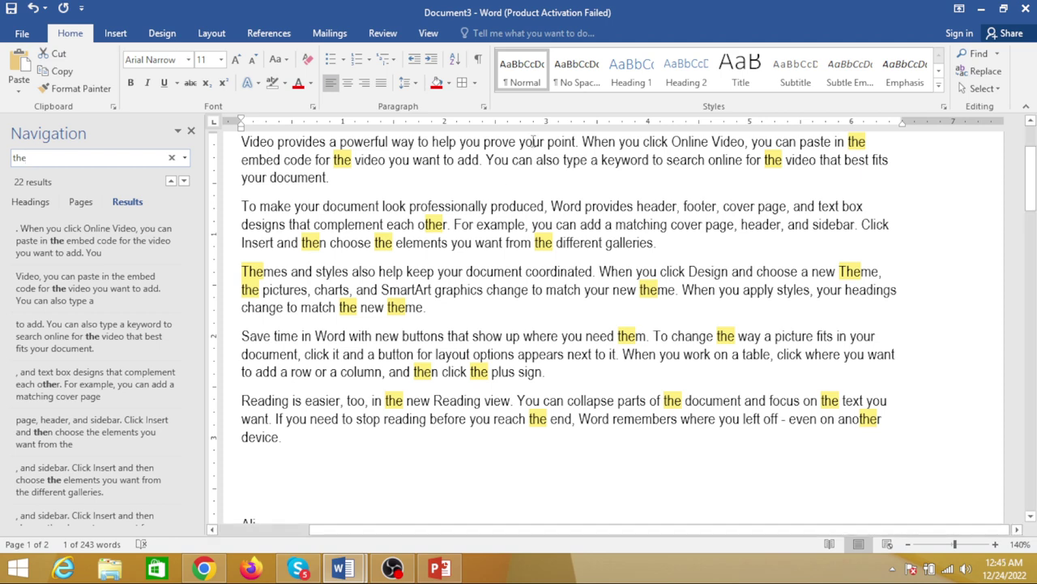
pyautogui.click(191, 130)
pyautogui.scroll(2, 291, 313)
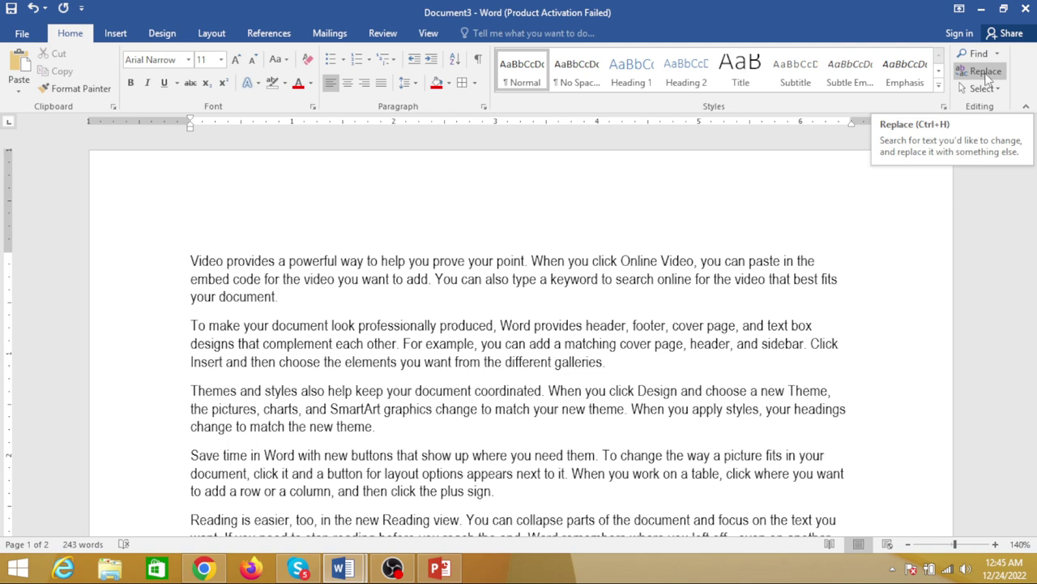
# - Replace all 22 occurrences of 'the' with 'he' using Find and Replace
pyautogui.click(987, 74)
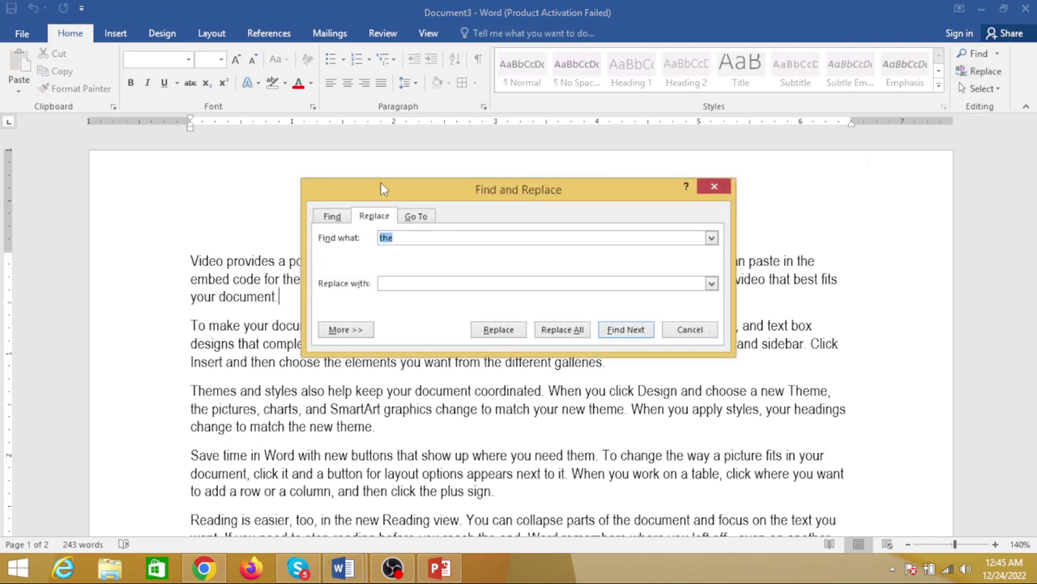
pyautogui.moveTo(402, 195)
pyautogui.mouseDown()
pyautogui.moveTo(601, 208)
pyautogui.moveTo(597, 179)
pyautogui.mouseUp()
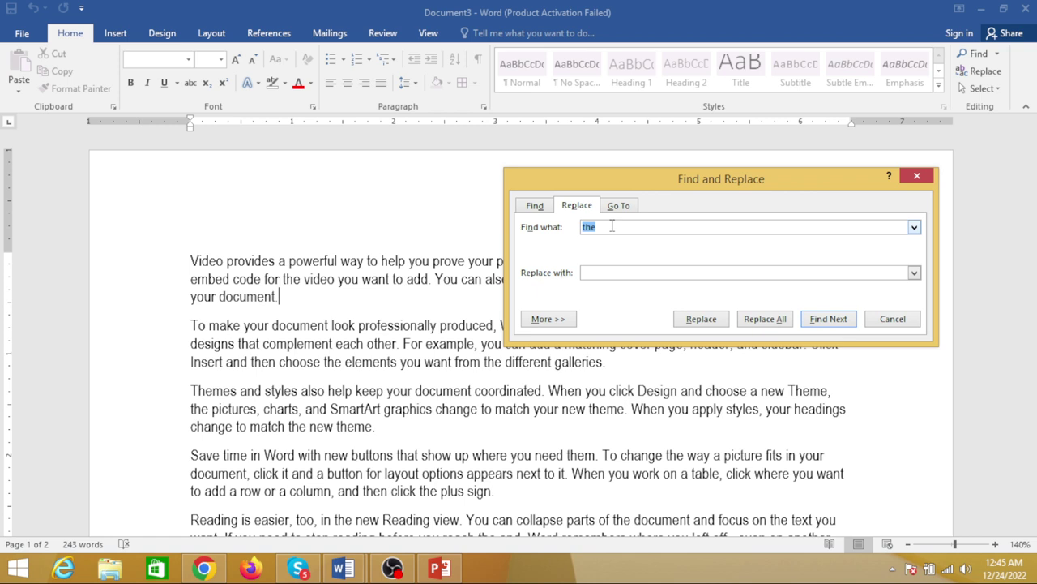
pyautogui.write('th')
pyautogui.write('he')
pyautogui.click(760, 322)
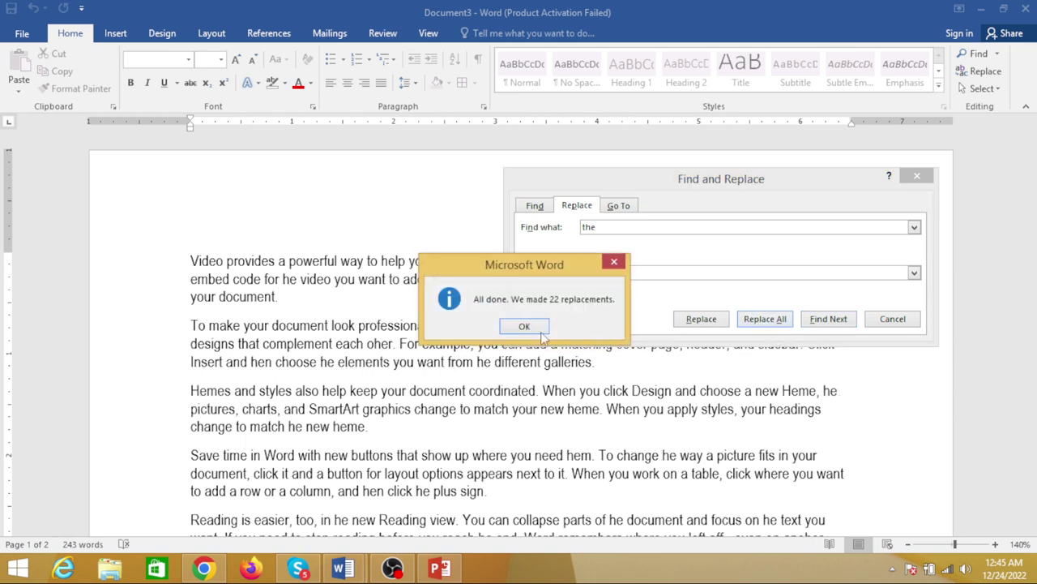
pyautogui.click(525, 332)
pyautogui.press('Escape')
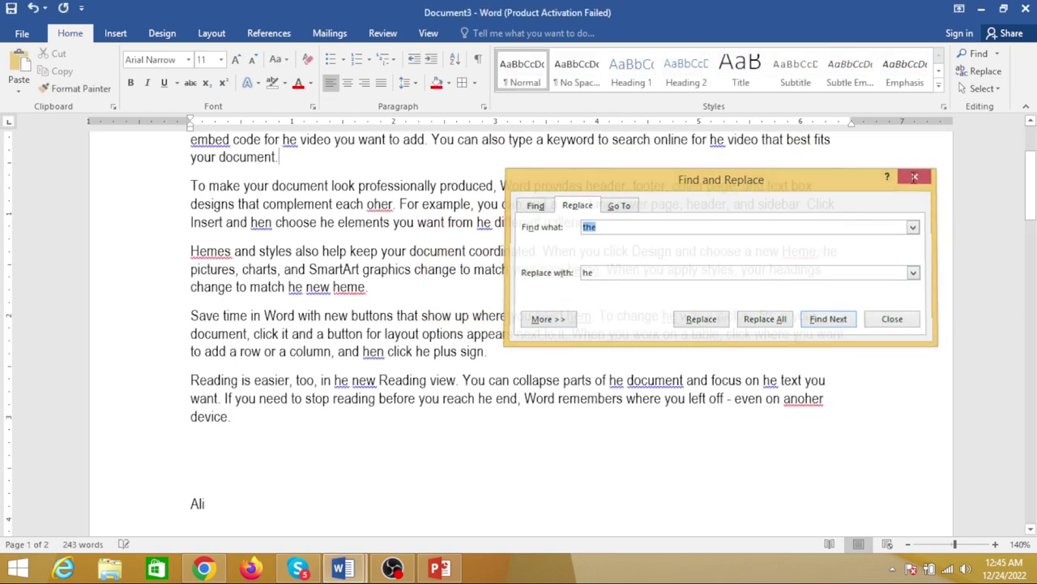
# - Toggle the replacements with undo/redo, leave them undone, and reopen Find and Replace
pyautogui.scroll(1, 717, 162)
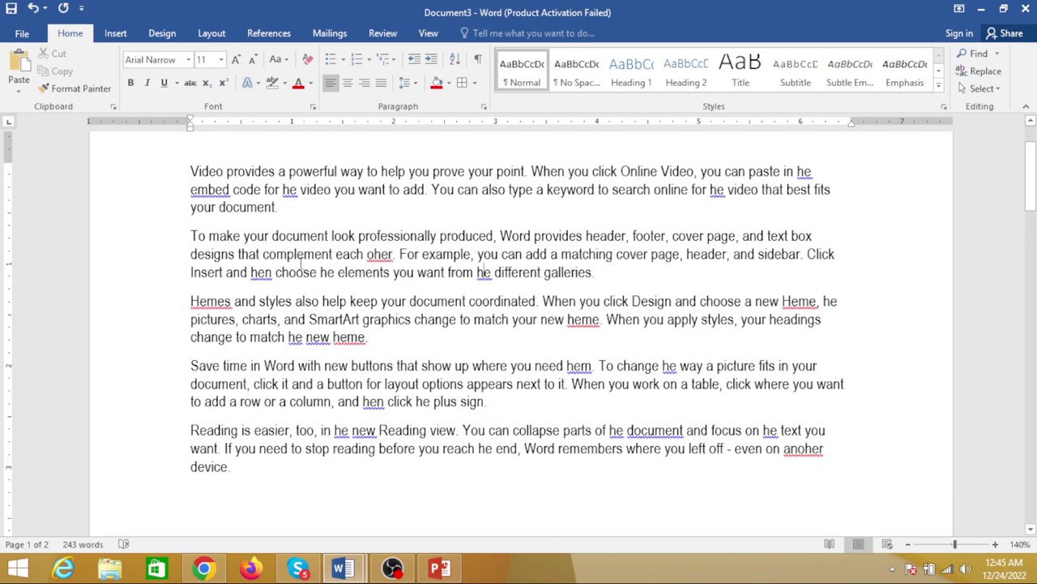
pyautogui.click(292, 190)
pyautogui.scroll(3, 354, 247)
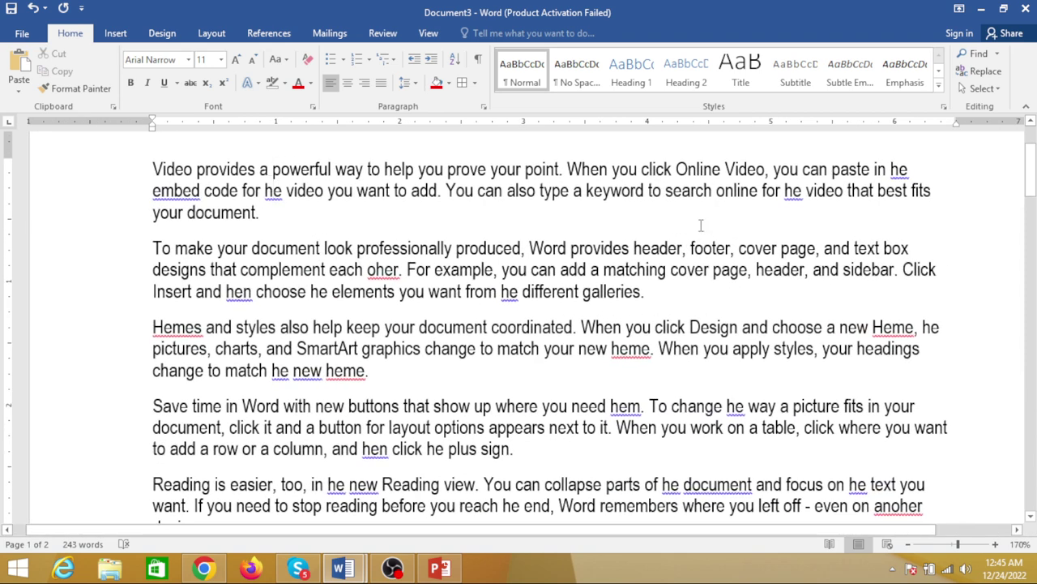
pyautogui.hotkey('ctrl', 'z')
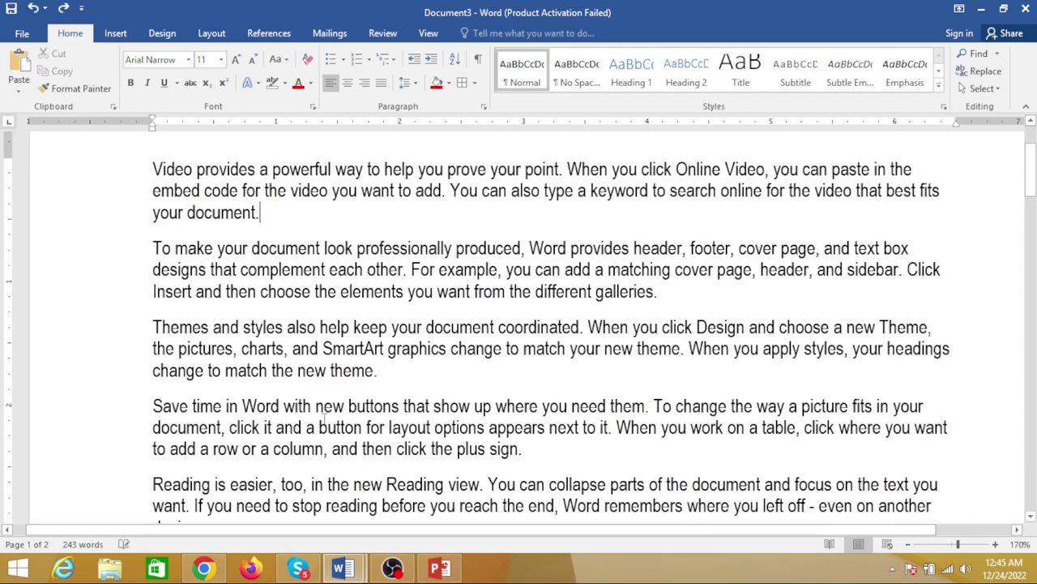
pyautogui.hotkey('ctrl', 'y')
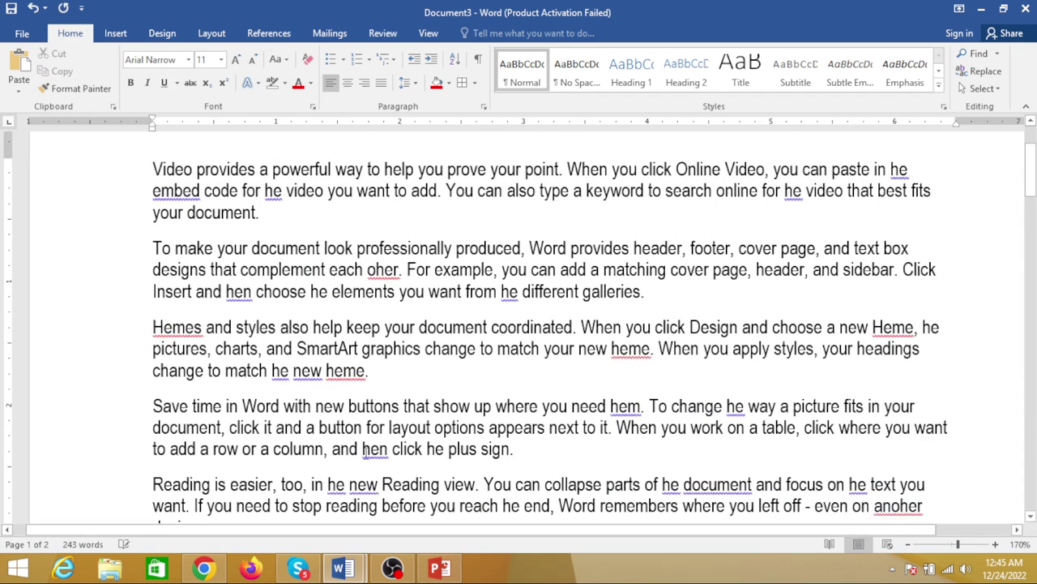
pyautogui.hotkey('ctrl', 'z')
pyautogui.hotkey('ctrl', 'y')
pyautogui.hotkey('ctrl', 'z')
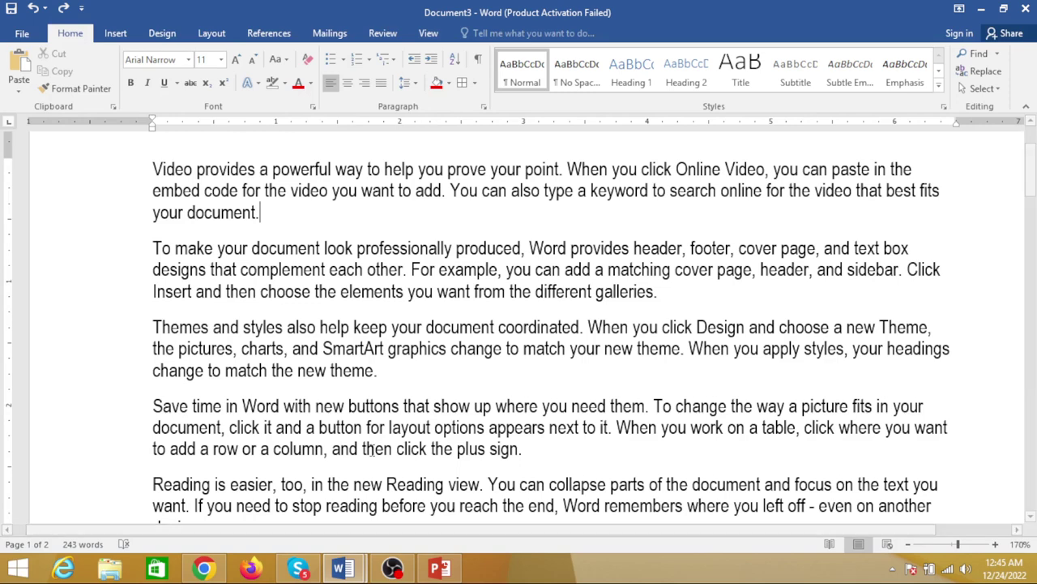
pyautogui.hotkey('ctrl', 'h')
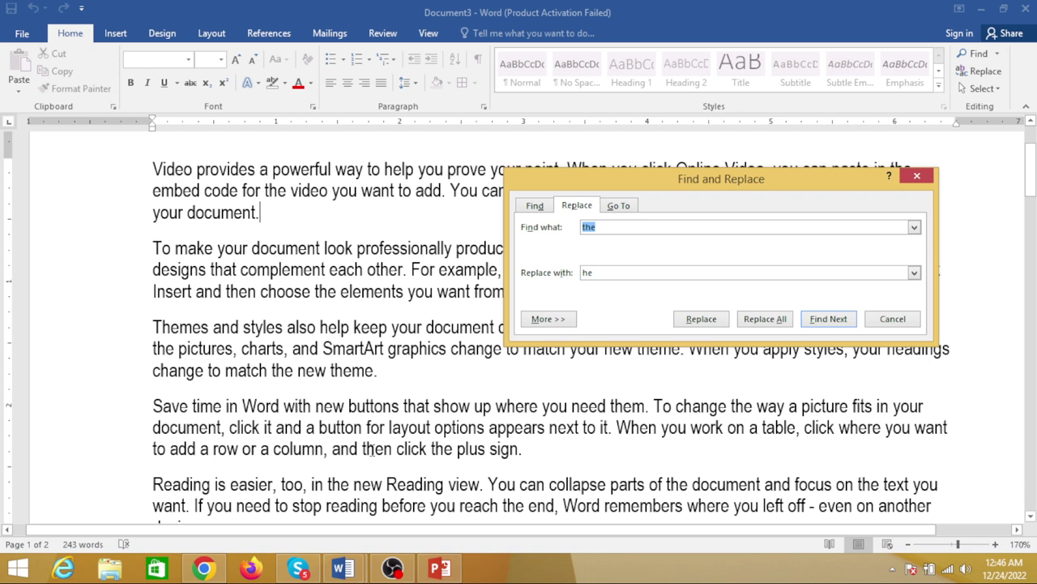
# - Replace the name below the body text with a second name using Replace All (1 replacement)
pyautogui.write('ali')
pyautogui.press('Tab')
pyautogui.write('javed')
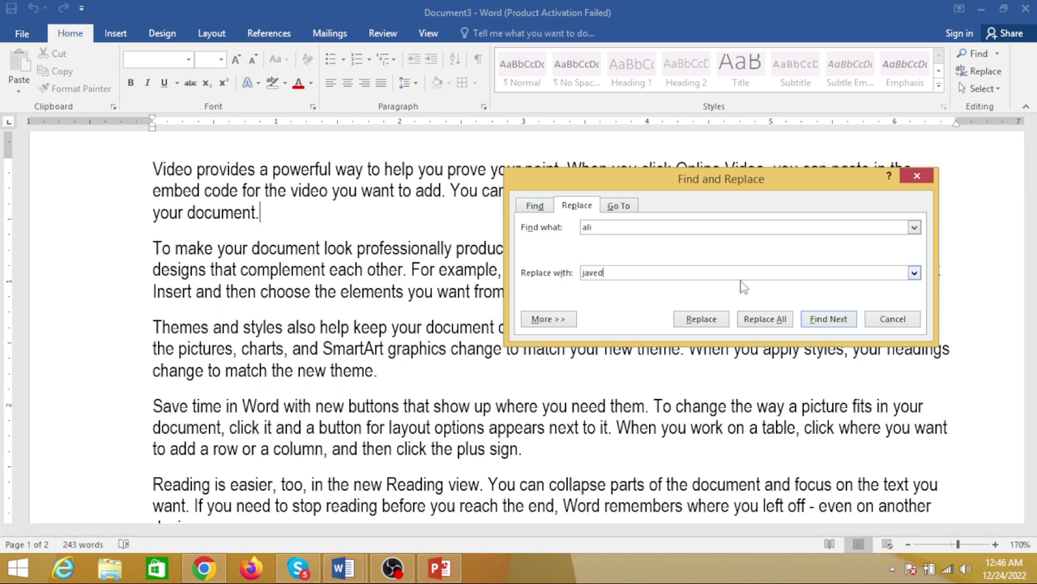
pyautogui.click(765, 319)
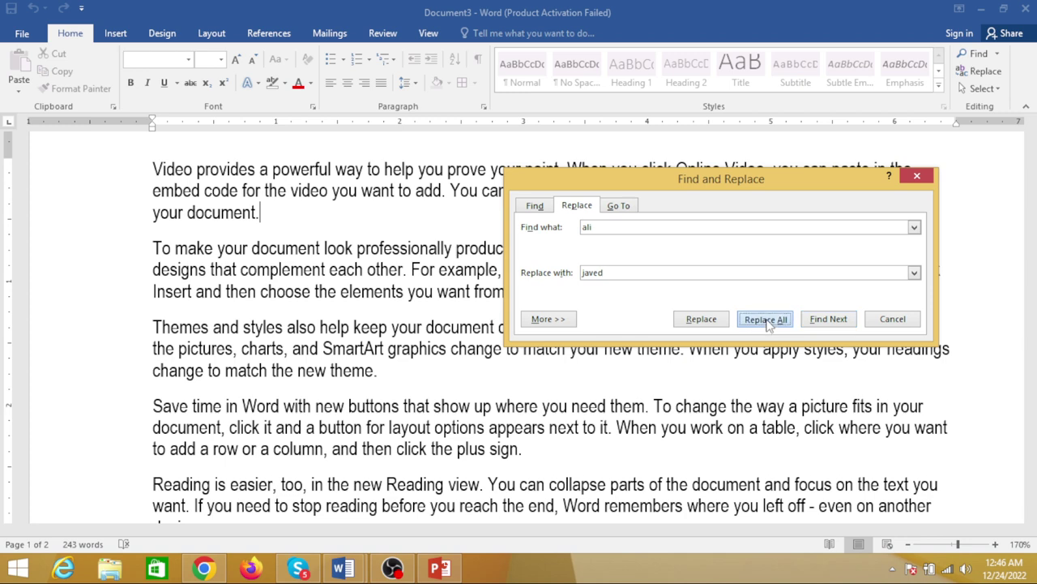
pyautogui.click(529, 326)
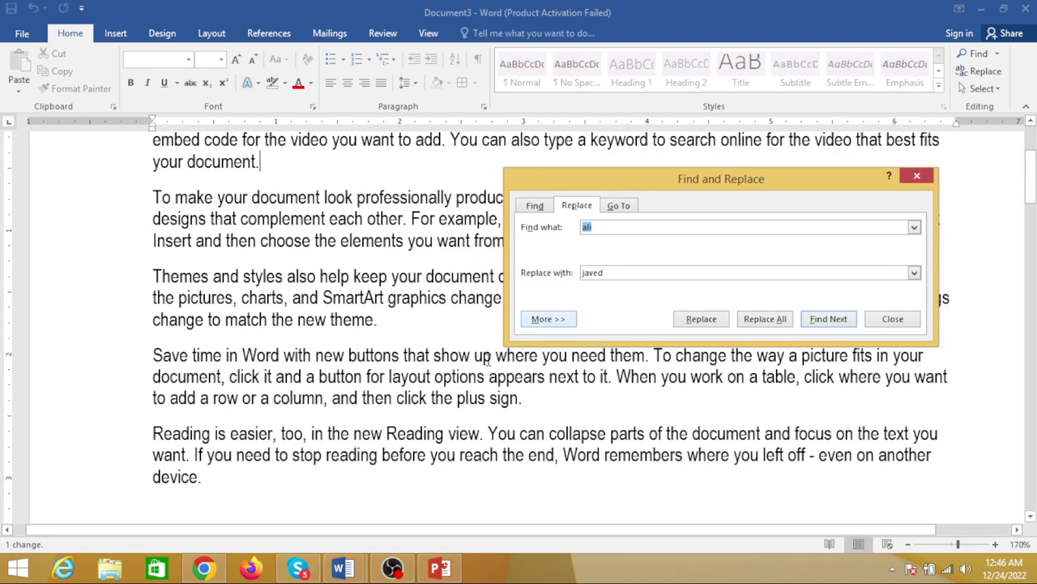
pyautogui.click(918, 177)
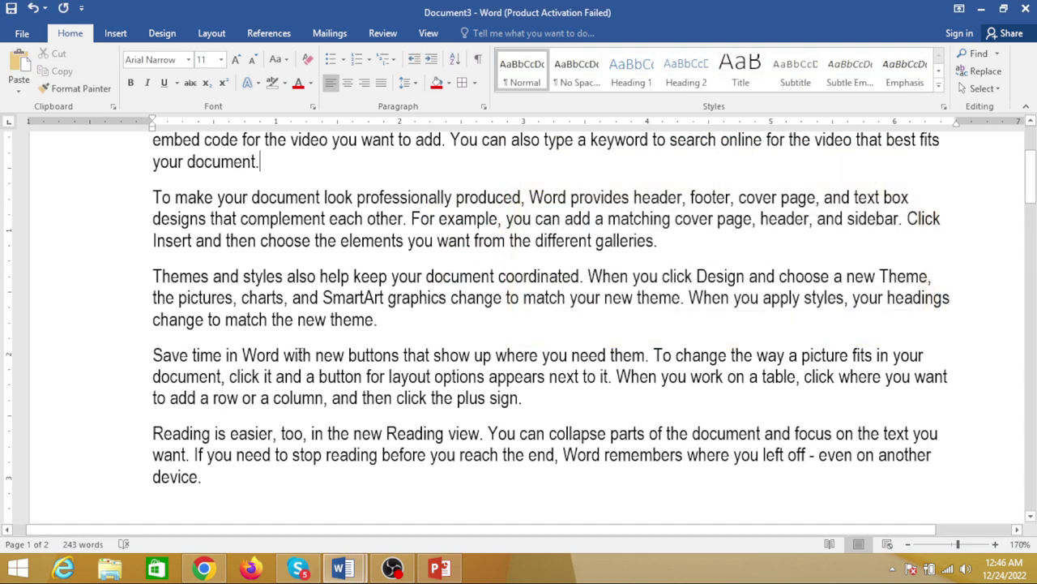
# - Select the new name below the body text to check it, then deselect it
pyautogui.scroll(-3, 285, 359)
pyautogui.scroll(-3, 158, 278)
pyautogui.moveTo(200, 223); pyautogui.dragTo(121, 197)
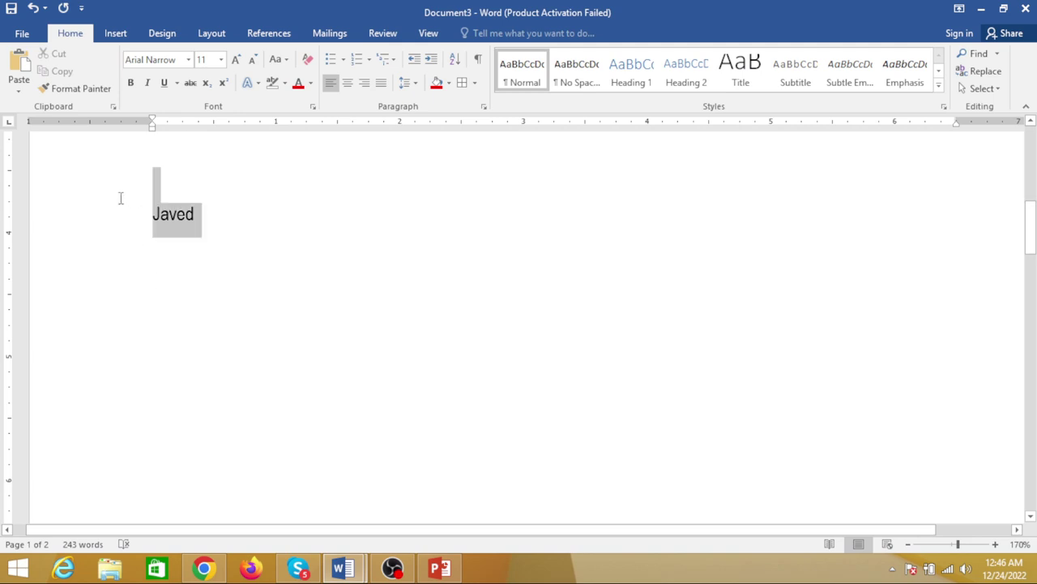
pyautogui.click(214, 303)
pyautogui.scroll(3, 192, 251)
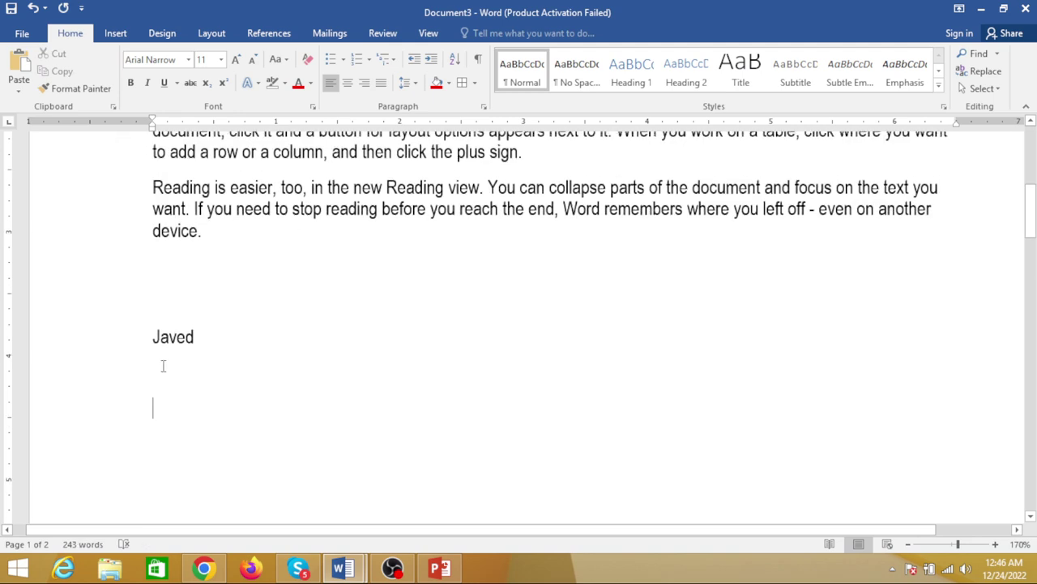
pyautogui.moveTo(220, 329); pyautogui.dragTo(155, 297)
pyautogui.click(257, 373)
# - Replace that name with a third name (1 replacement) and close Find and Replace
pyautogui.hotkey('ctrl', 'h')
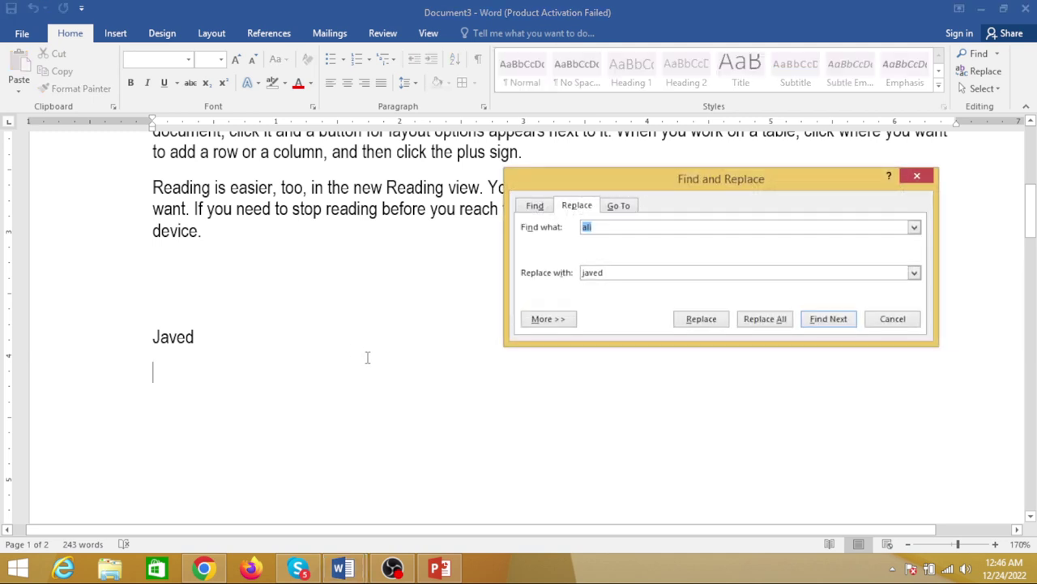
pyautogui.write('javed')
pyautogui.press('Tab')
pyautogui.write('a')
pyautogui.click(767, 318)
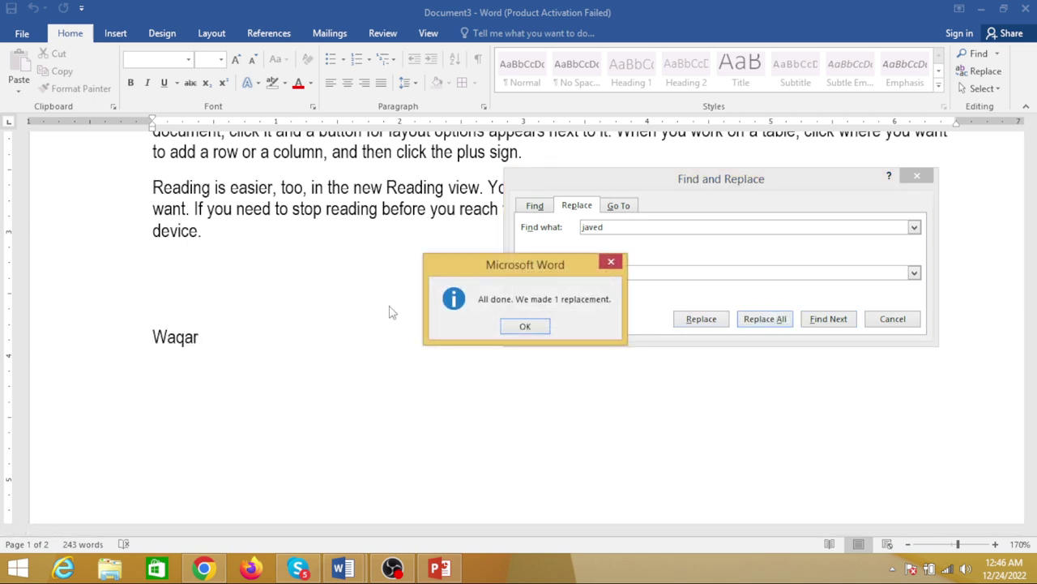
pyautogui.click(535, 328)
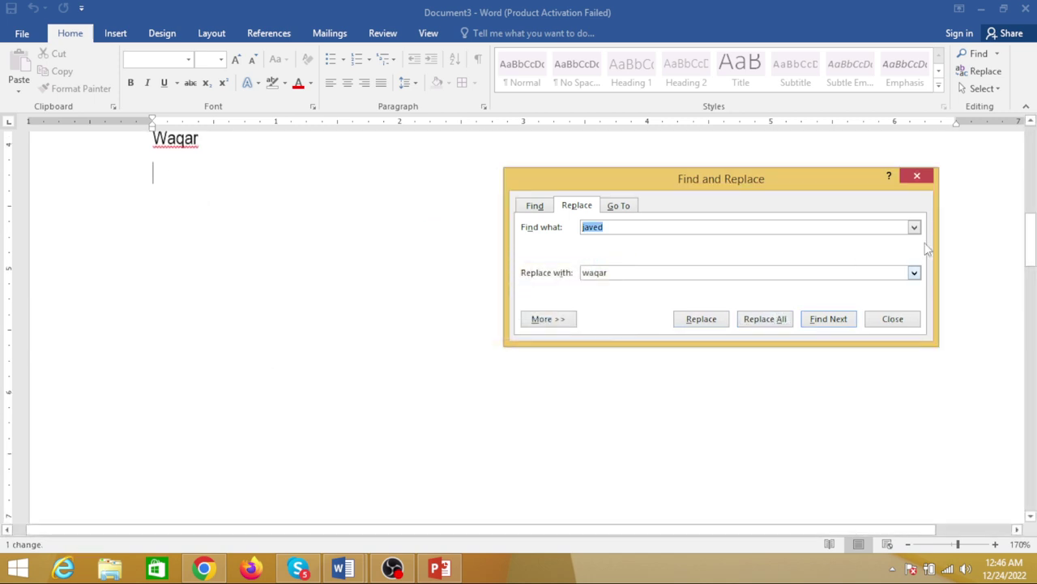
pyautogui.click(917, 175)
pyautogui.scroll(3, 528, 284)
pyautogui.scroll(5, 287, 400)
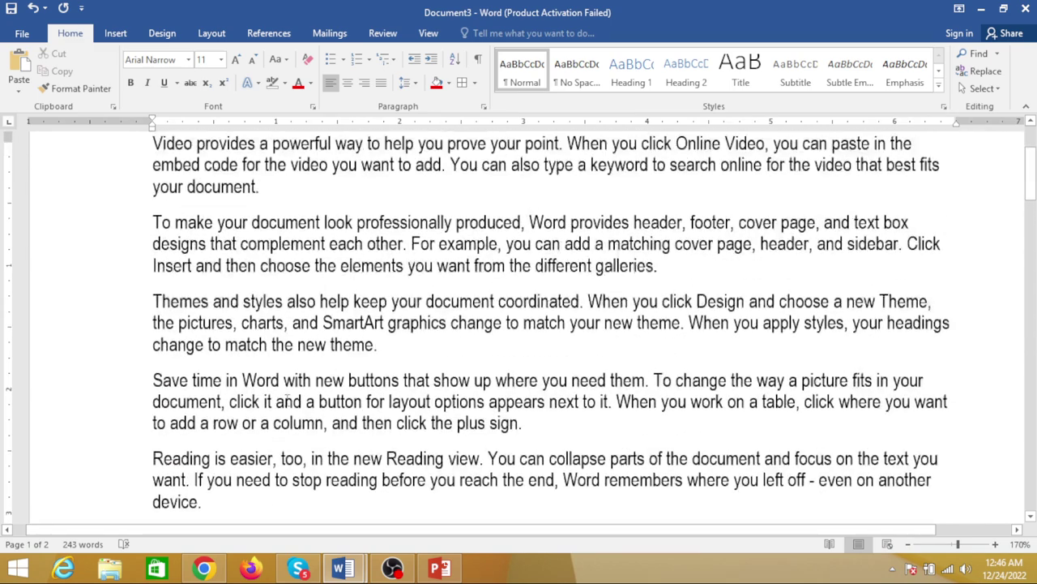
pyautogui.scroll(3, 287, 400)
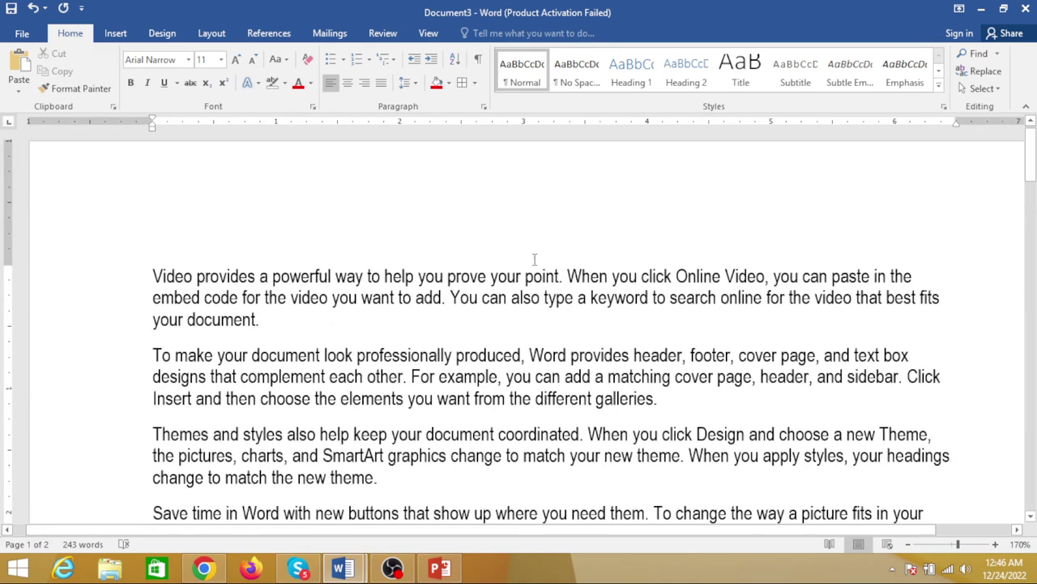
pyautogui.click(984, 88)
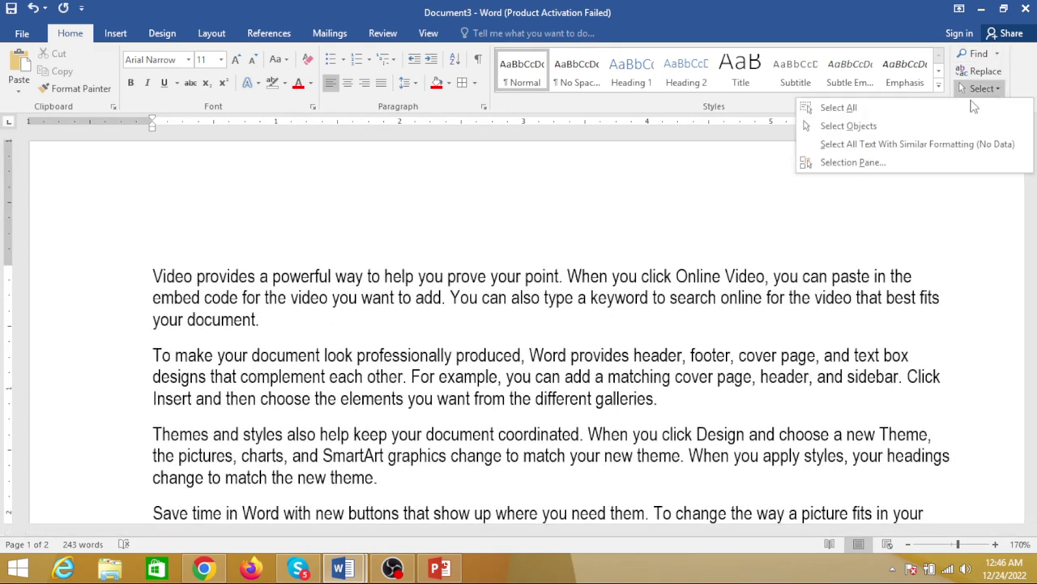
pyautogui.click(829, 104)
pyautogui.click(428, 346)
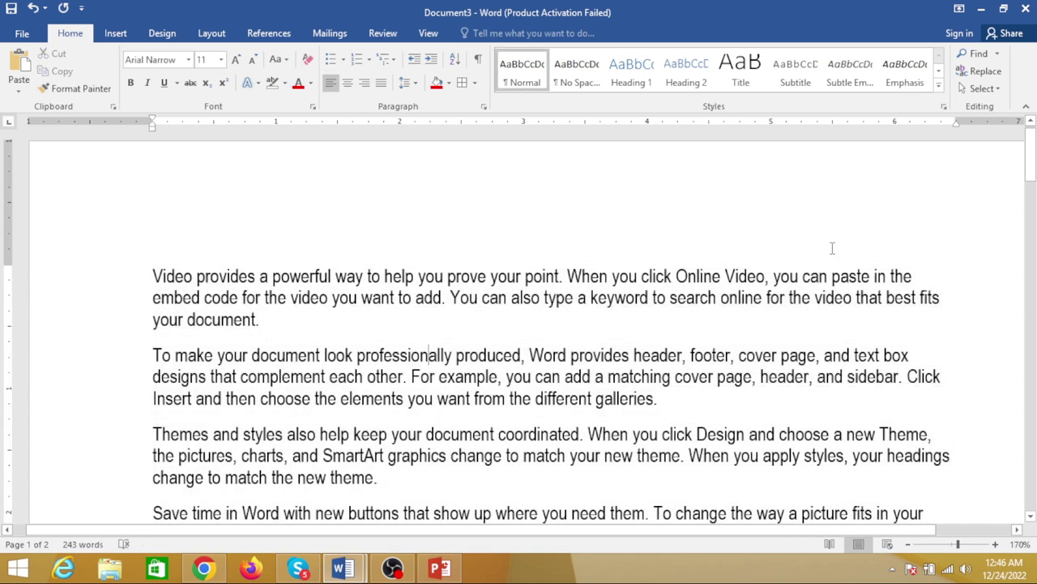
pyautogui.hotkey('ctrl', 'a')
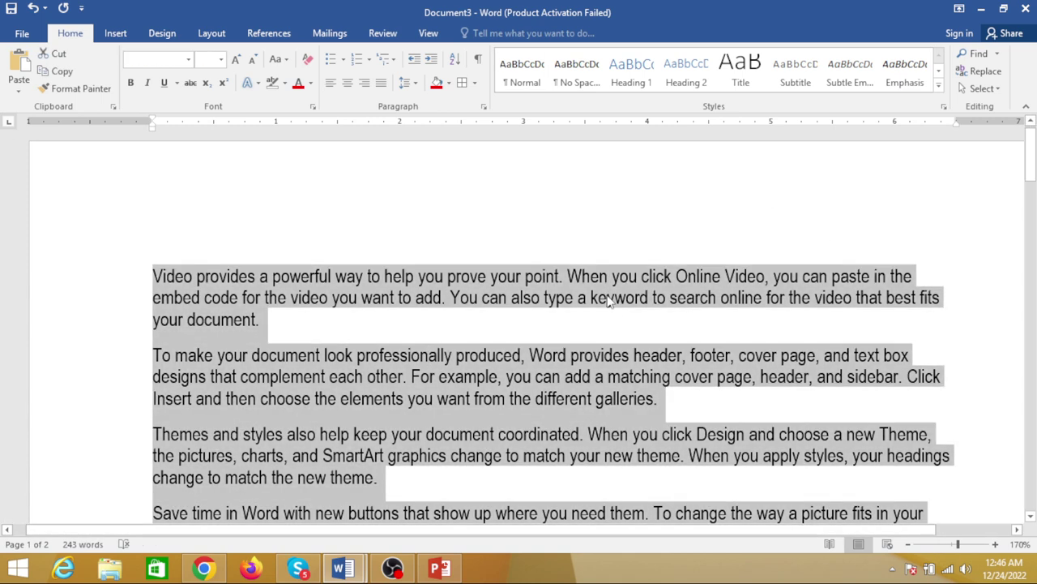
pyautogui.click(462, 320)
pyautogui.moveTo(98, 290); pyautogui.dragTo(683, 405)
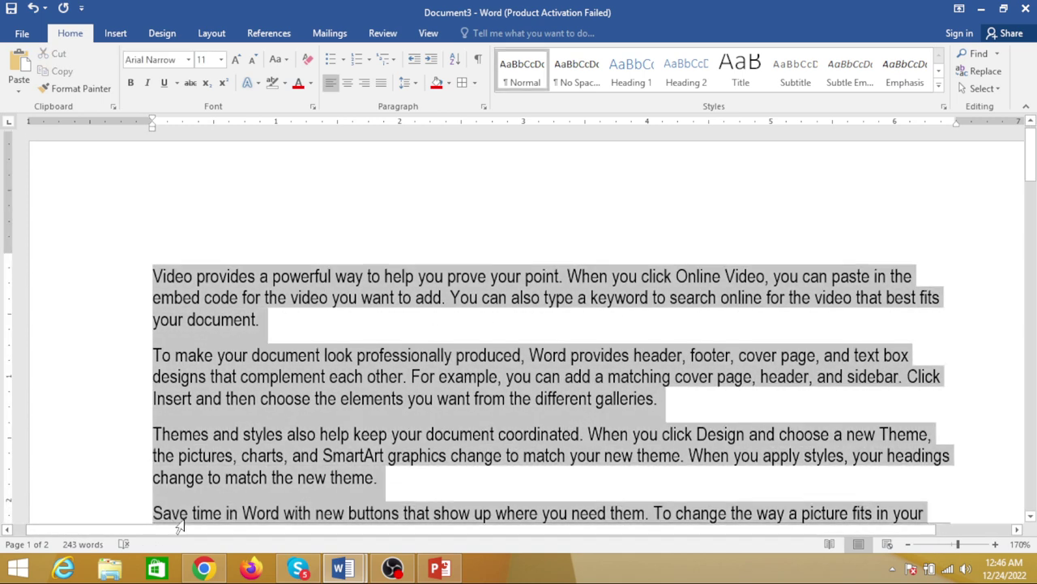
pyautogui.click(270, 317)
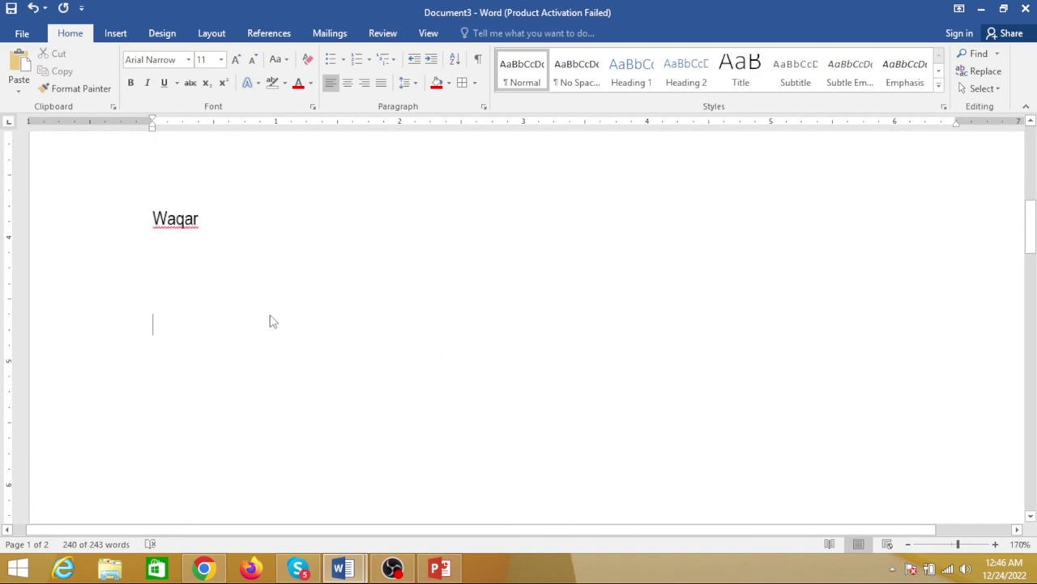
pyautogui.hotkey('ctrl', 'Home')
pyautogui.scroll(-1, 188, 298)
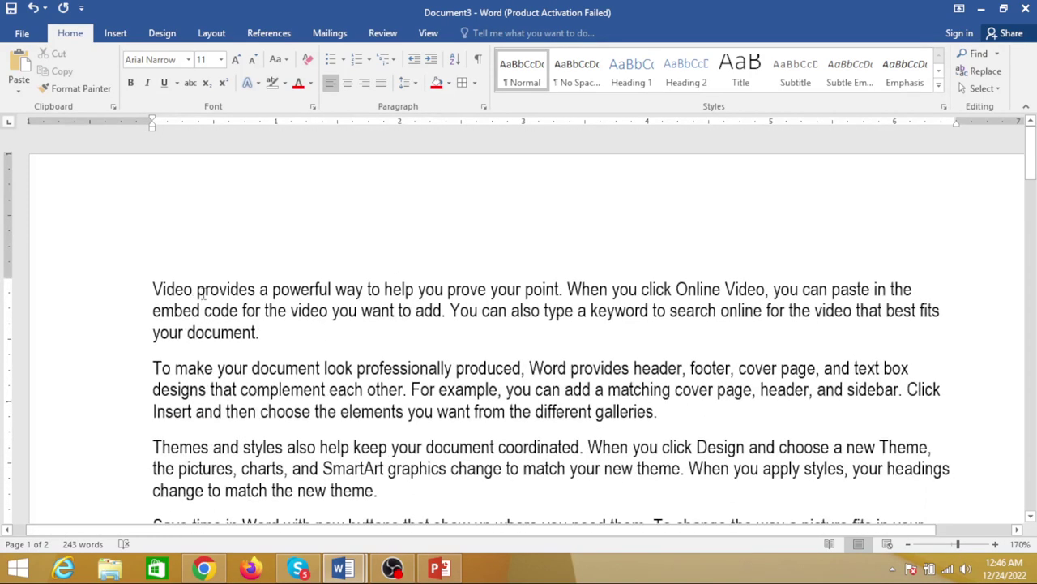
# - Drag the word 'Video' from the start of the first paragraph to after 'your document.'
pyautogui.doubleClick(173, 227)
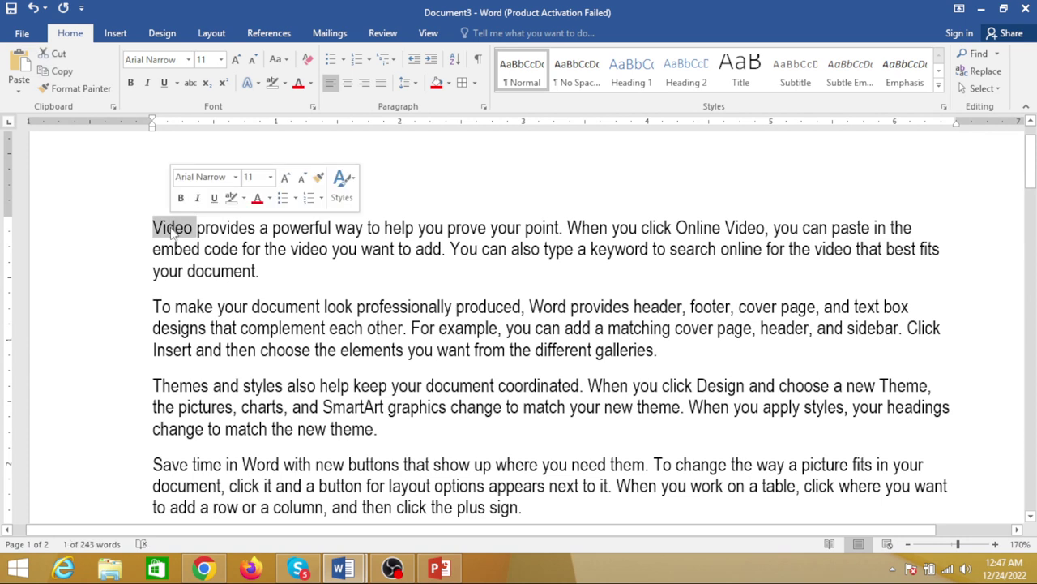
pyautogui.moveTo(172, 230)
pyautogui.mouseDown()
pyautogui.moveTo(439, 170)
pyautogui.moveTo(277, 270)
pyautogui.mouseUp()
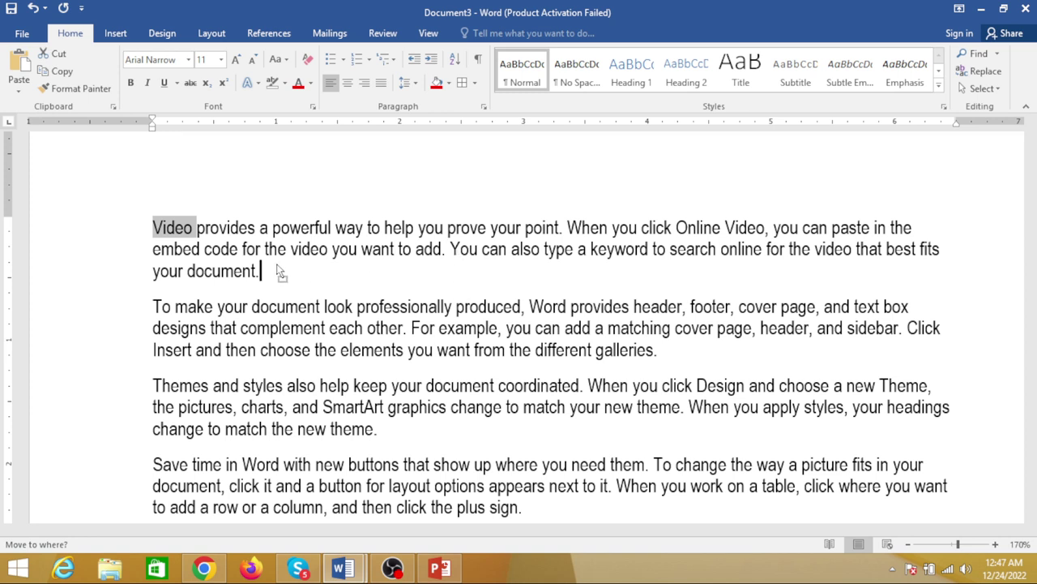
pyautogui.moveTo(277, 270); pyautogui.dragTo(278, 271)
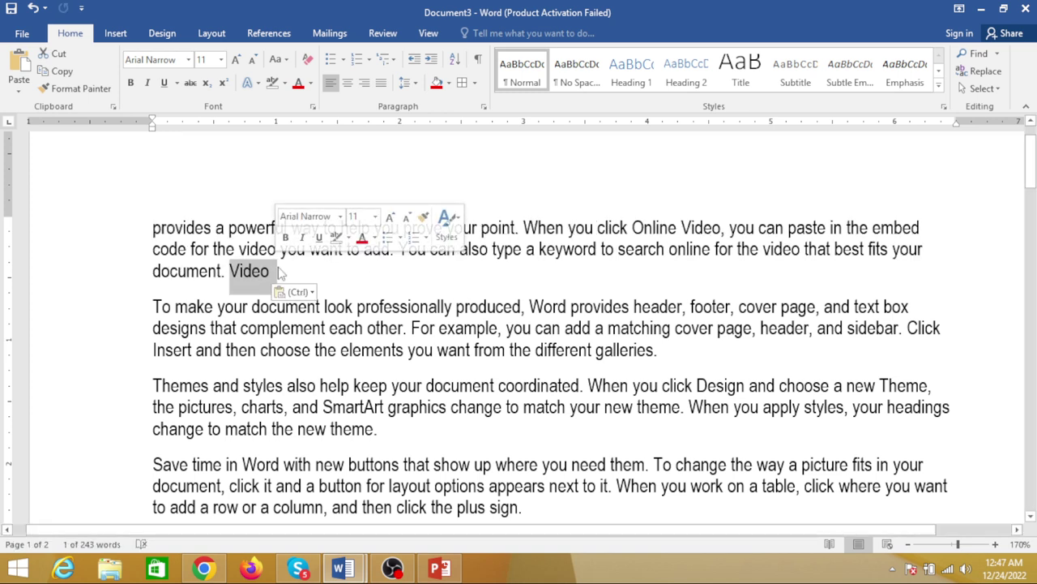
pyautogui.moveTo(258, 274); pyautogui.dragTo(362, 225)
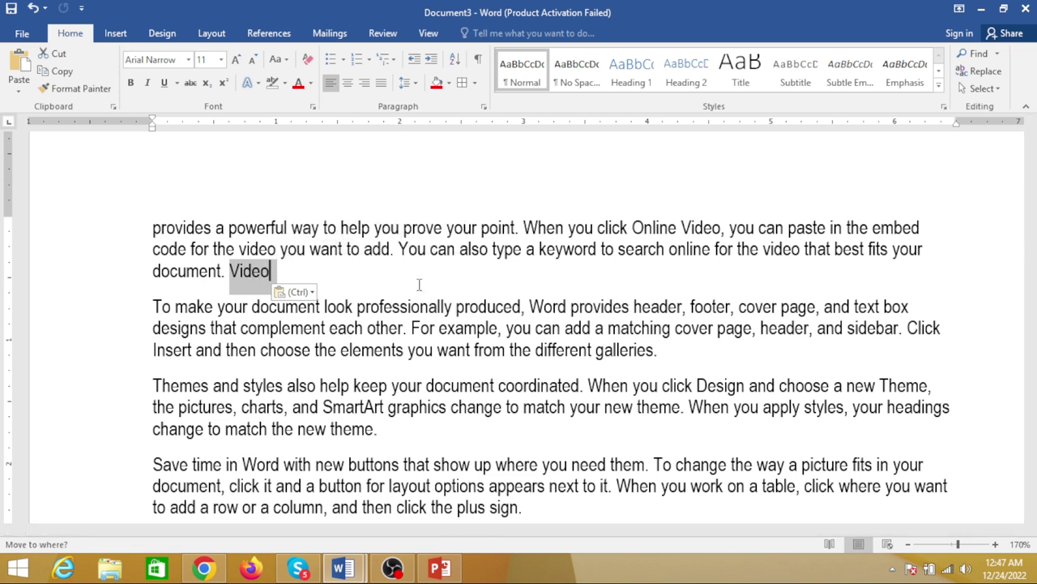
pyautogui.moveTo(362, 224); pyautogui.dragTo(419, 284)
pyautogui.doubleClick(248, 274)
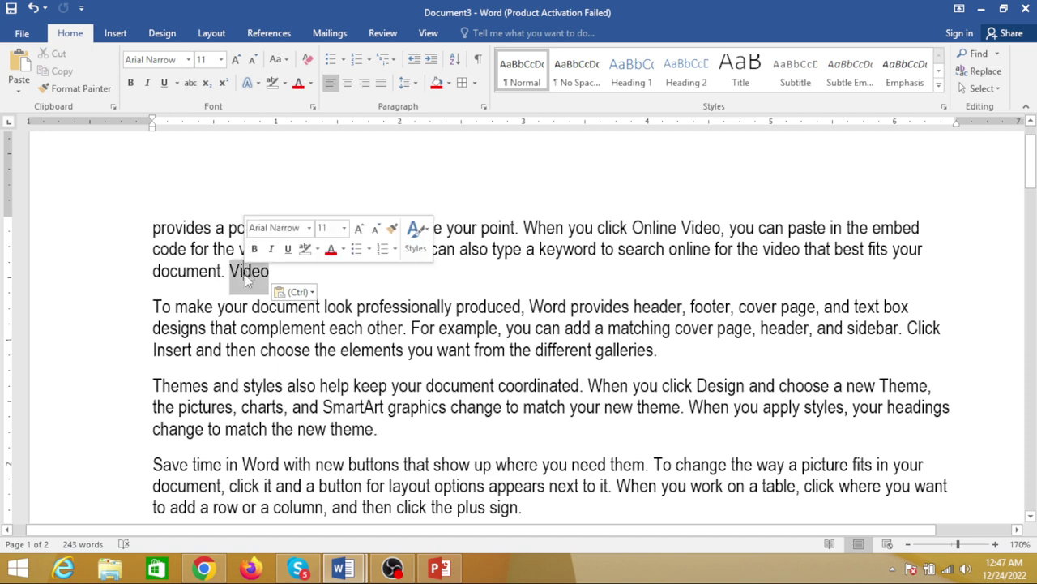
pyautogui.moveTo(251, 275)
pyautogui.mouseDown()
pyautogui.moveTo(153, 228)
pyautogui.moveTo(262, 279)
pyautogui.mouseUp()
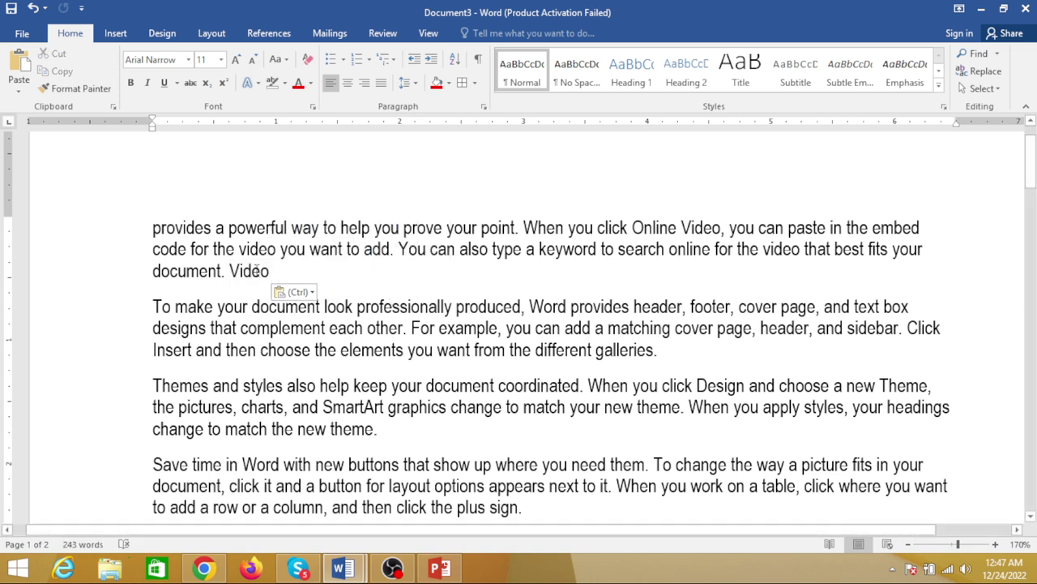
pyautogui.click(337, 306)
pyautogui.hotkey('ctrl', 'a')
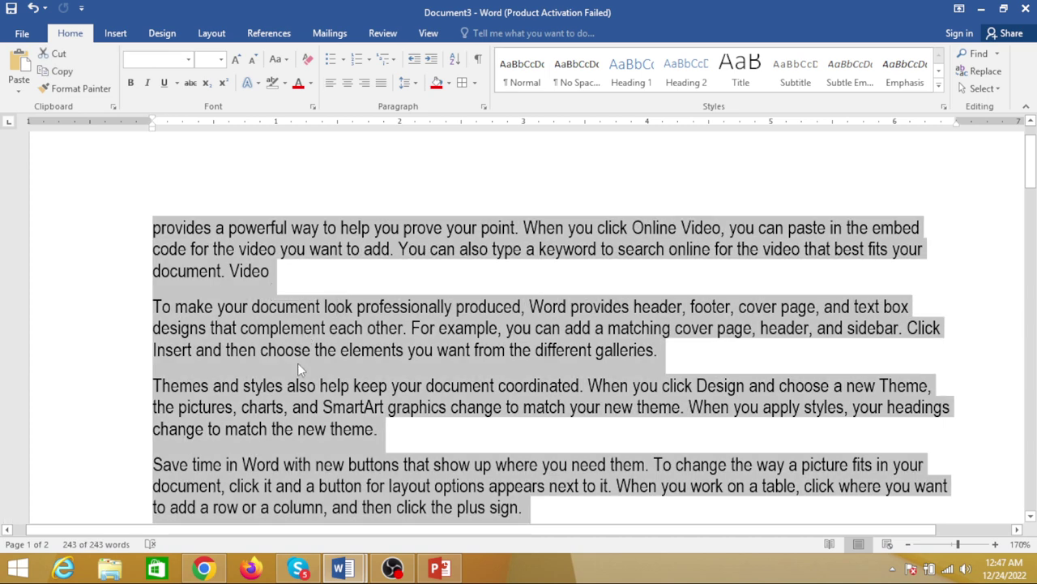
pyautogui.hotkey('ctrl', 'b')
pyautogui.hotkey('ctrl', 'u')
pyautogui.hotkey('ctrl', 'i')
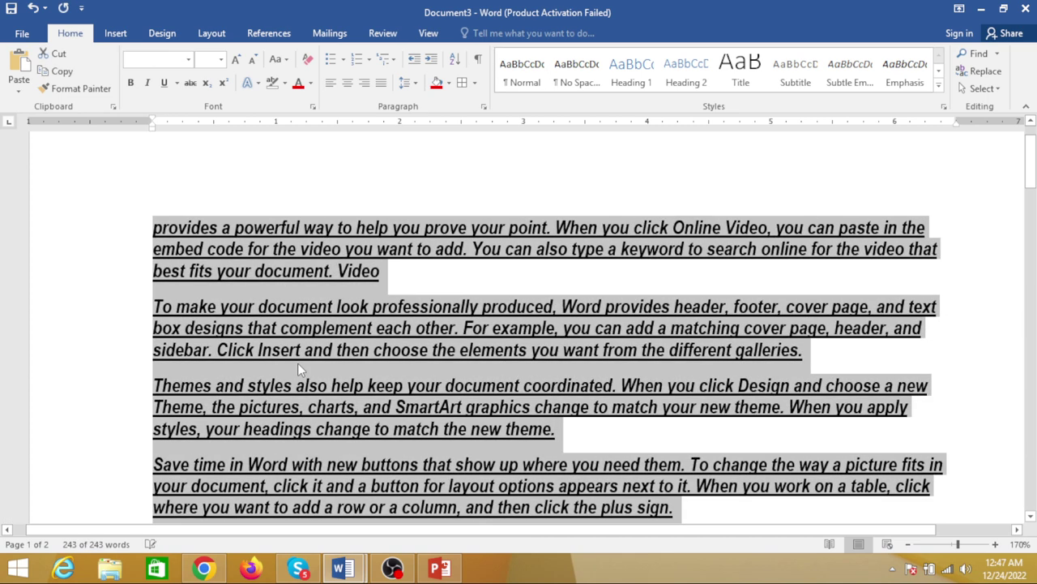
pyautogui.hotkey('ctrl', 'b')
pyautogui.hotkey('ctrl', 'i')
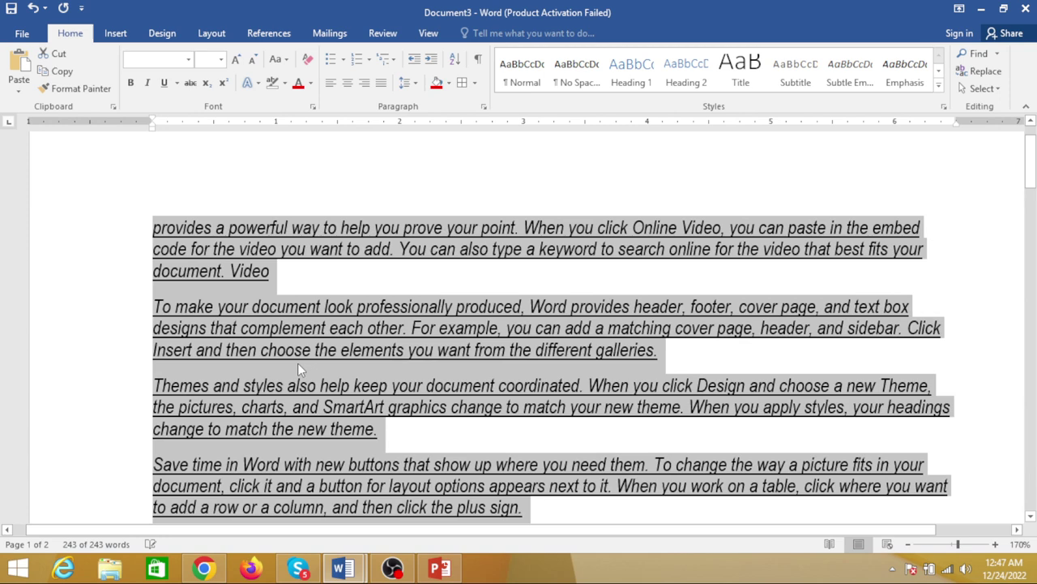
pyautogui.hotkey('ctrl', 'u')
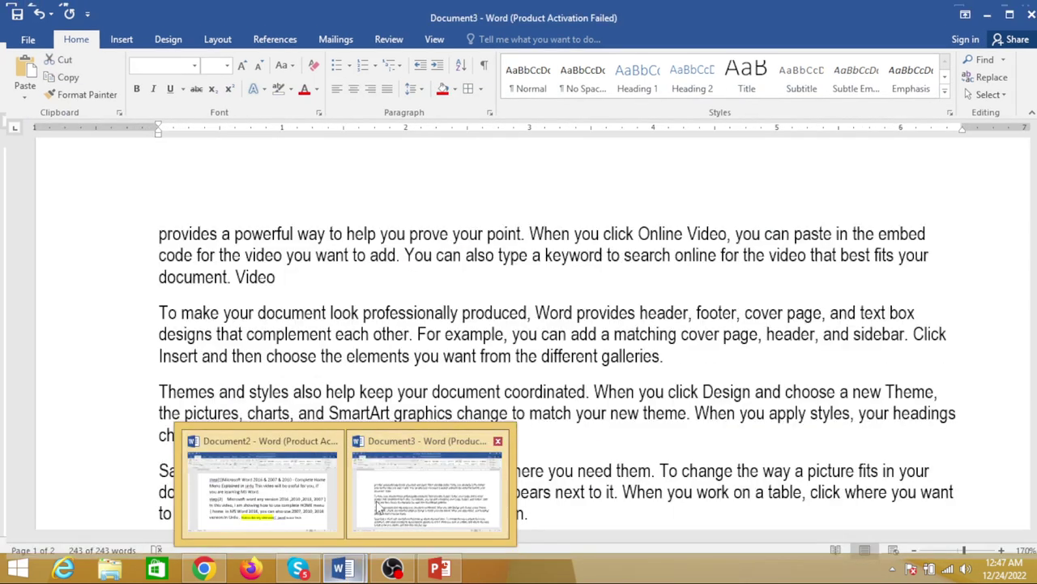
# - Bring Document3 to the front and maximize its Word window
pyautogui.click(378, 506)
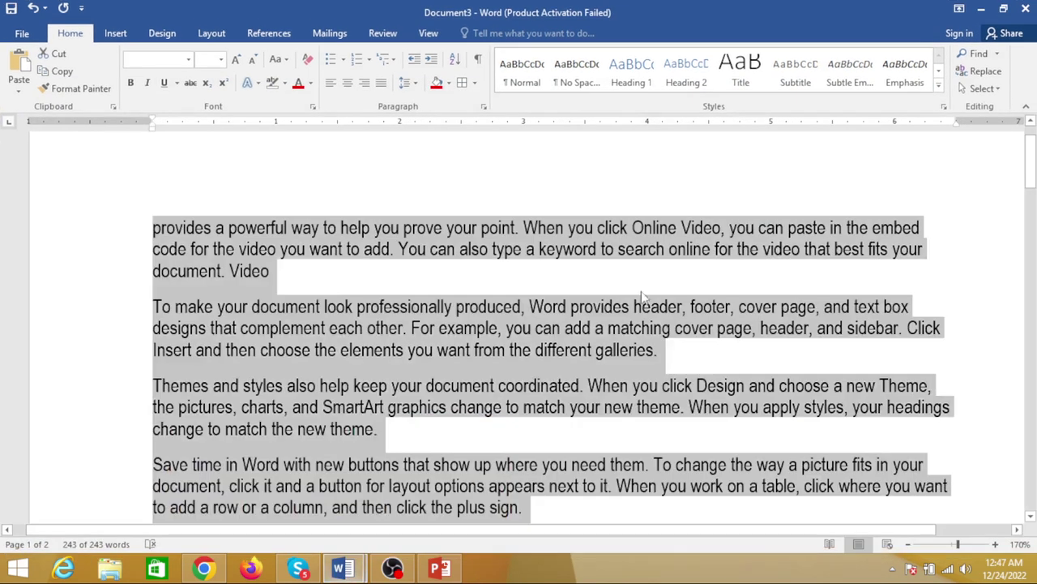
pyautogui.click(1005, 9)
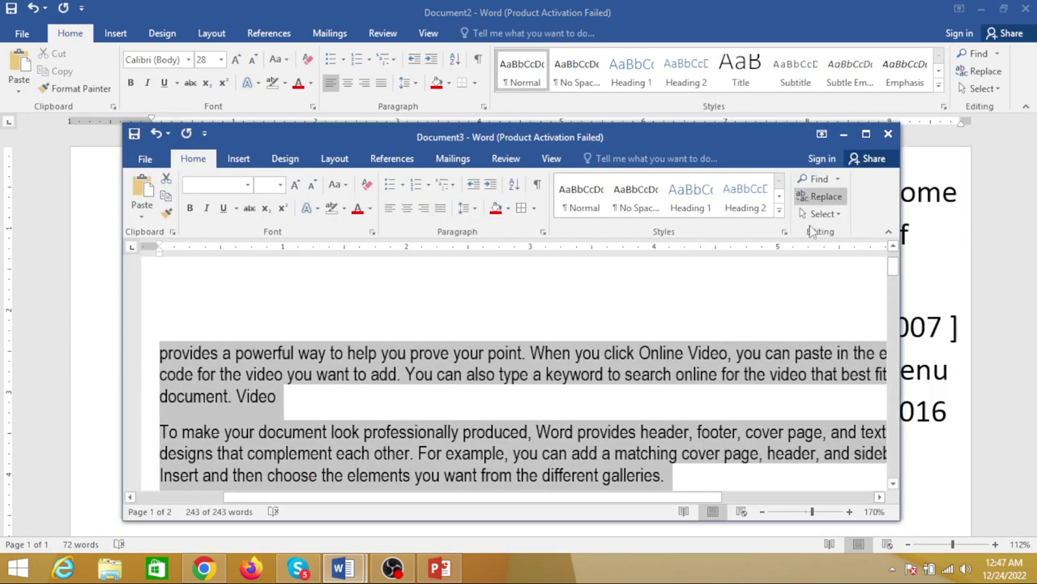
pyautogui.click(860, 134)
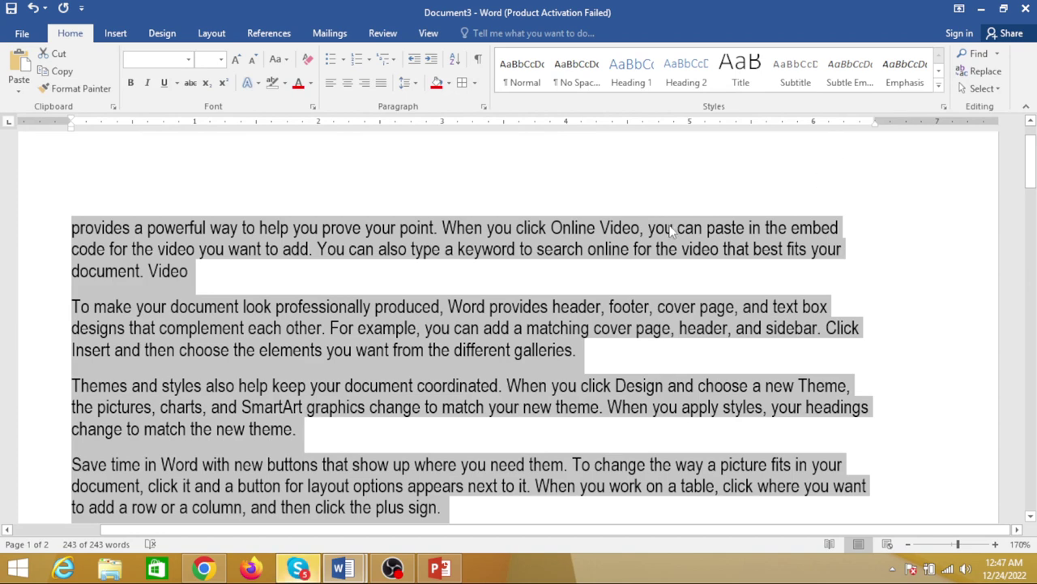
# - Deselect the text and scroll through the 243-word sample article
pyautogui.click(533, 280)
pyautogui.scroll(-3, 438, 307)
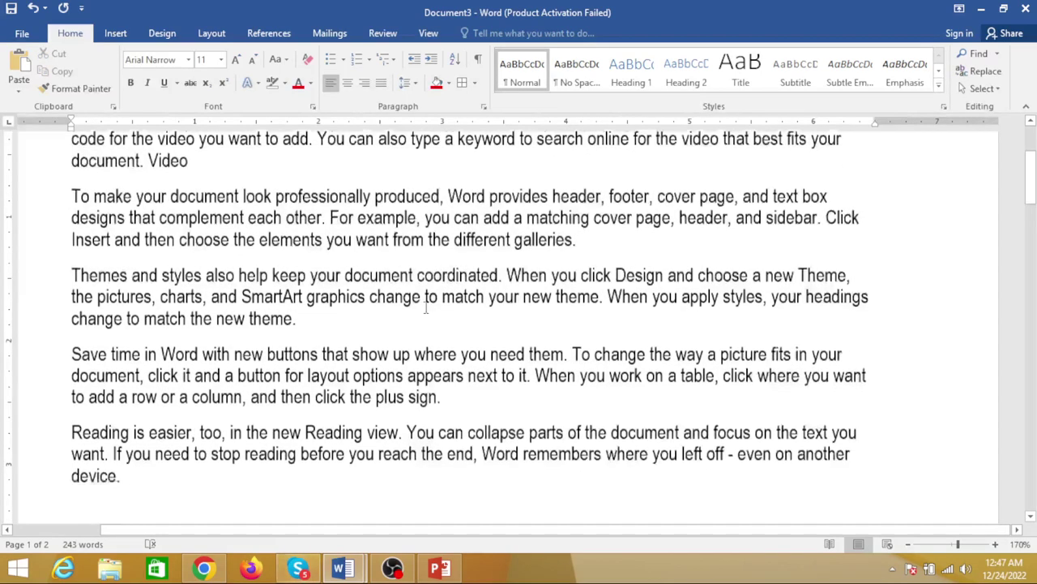
pyautogui.scroll(-1, 439, 307)
pyautogui.scroll(5, 407, 308)
pyautogui.scroll(1, 407, 309)
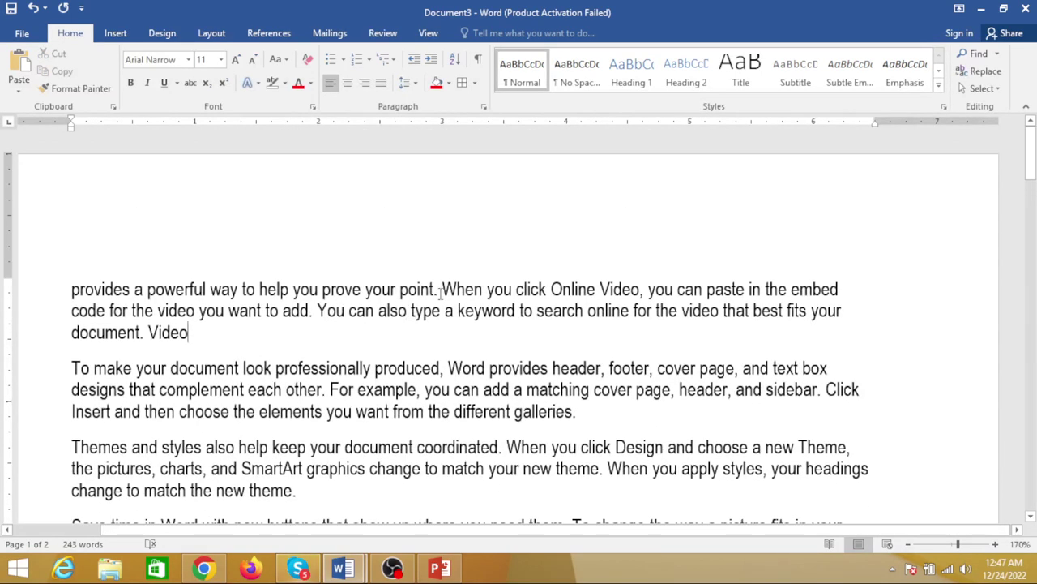
pyautogui.scroll(-1, 346, 293)
pyautogui.scroll(-1, 341, 267)
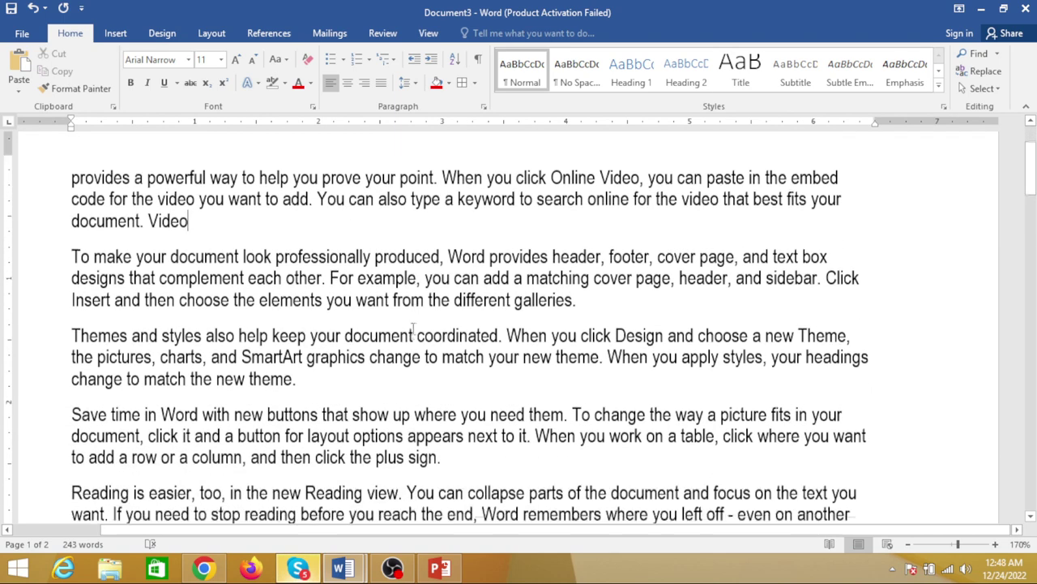